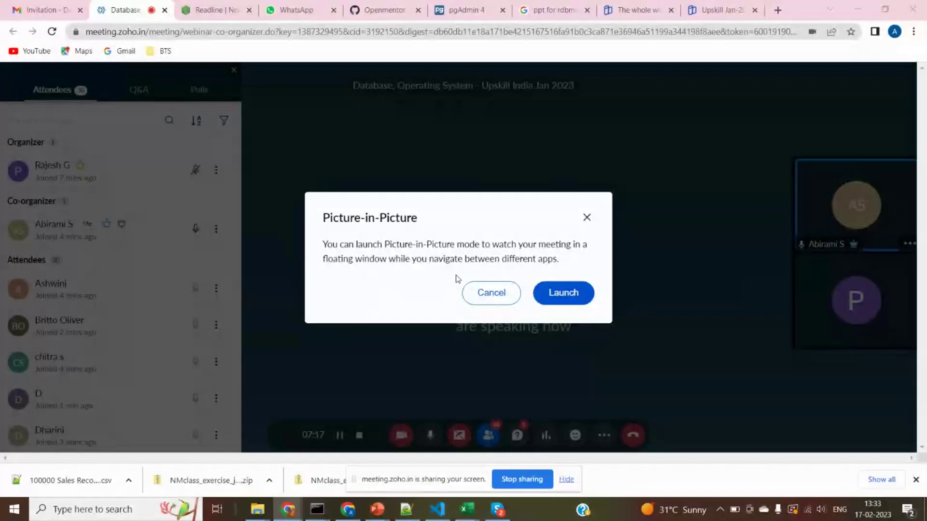
Dismiss the Picture-in-Picture prompt and switch to the NM_DB_PPT.pptx presentation in PowerPoint
{"action": "left_click", "coordinate": [475, 291]}
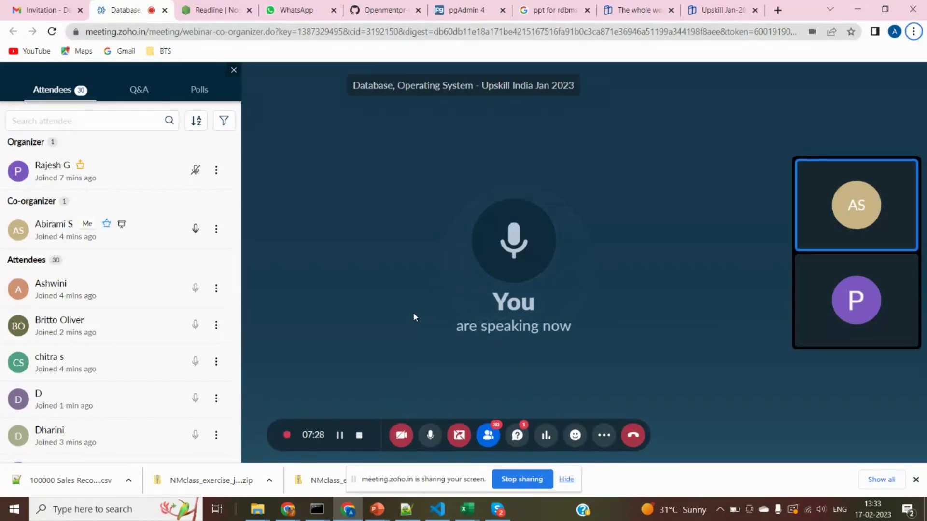
{"action": "key", "text": "alt+Tab"}
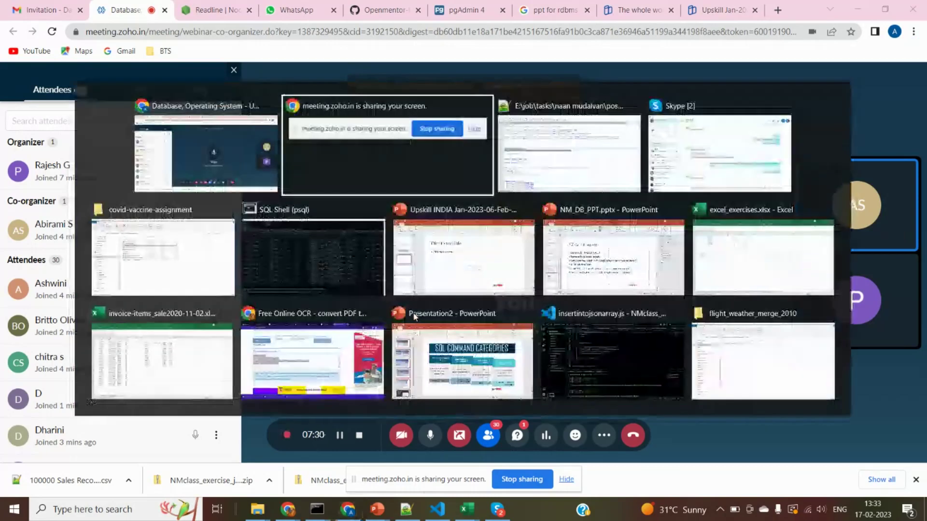
{"action": "key", "text": "alt+Tab"}
{"action": "key", "text": "alt+Tab"}
{"action": "key", "text": "alt+Tab"}
{"action": "key", "text": "alt+Tab"}
{"action": "key", "text": "alt+Tab"}
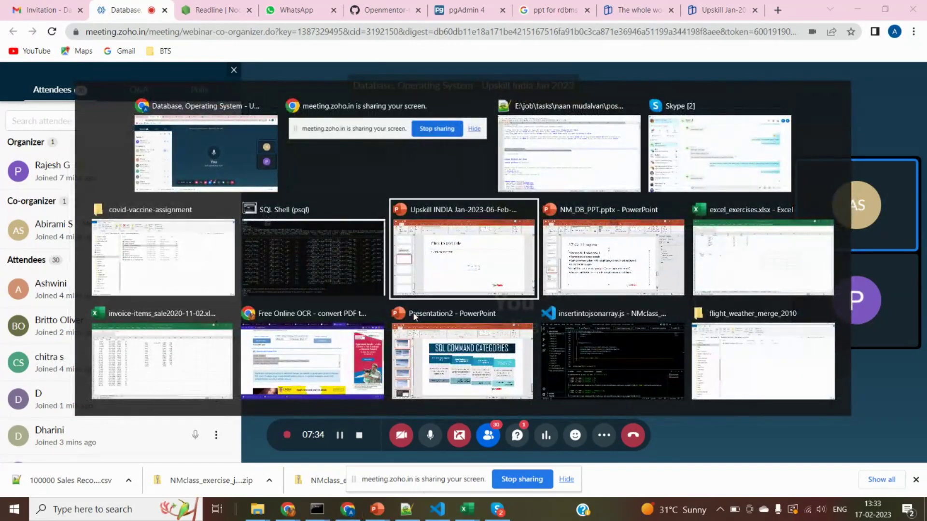
{"action": "key", "text": "alt+Tab"}
{"action": "left_click", "coordinate": [229, 322]}
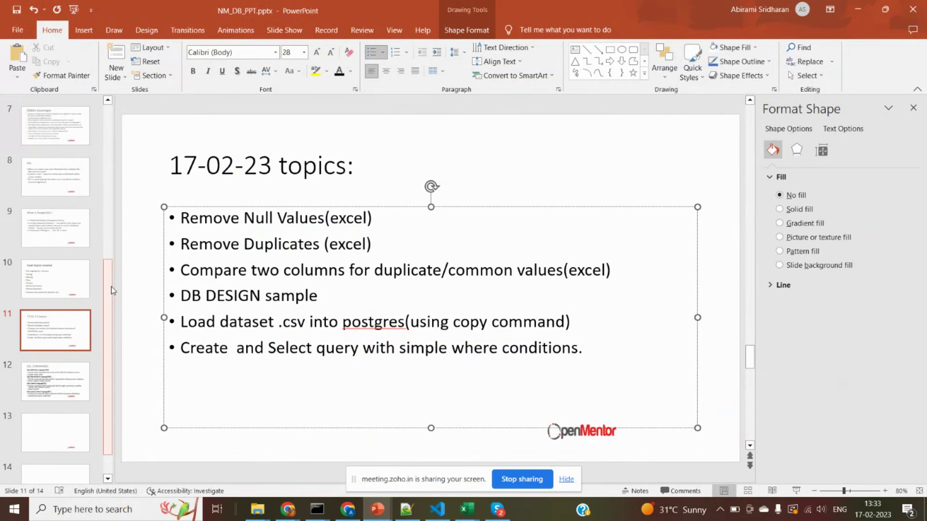
Go back through the presentation to the File system slide
{"action": "left_click", "coordinate": [53, 214]}
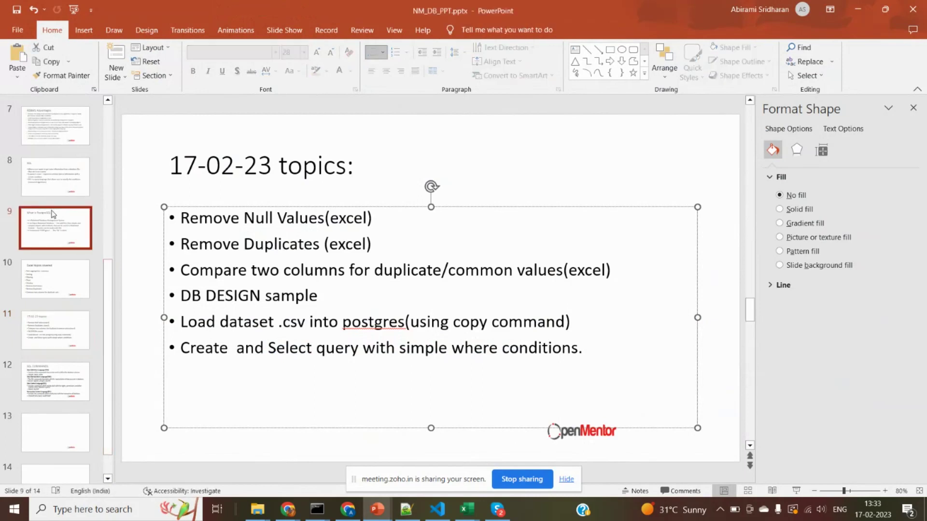
{"action": "key", "text": "Up"}
{"action": "key", "text": "Up"}
{"action": "key", "text": "Up"}
{"action": "key", "text": "Up"}
{"action": "key", "text": "Up"}
{"action": "key", "text": "Up"}
{"action": "key", "text": "Up"}
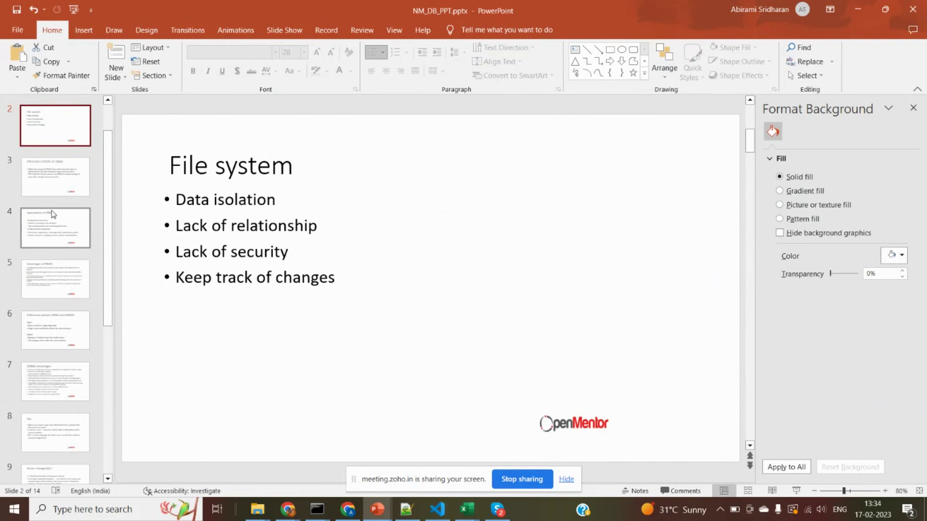
Review the slides on DBMS history, applications and advantages, and the differences between DBMS and RDBMS
{"action": "key", "text": "Down"}
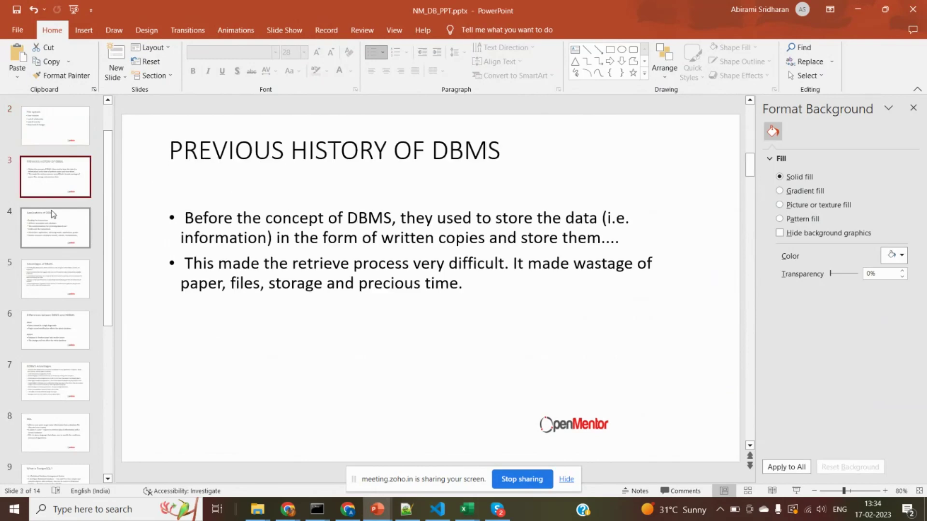
{"action": "left_click", "coordinate": [53, 215]}
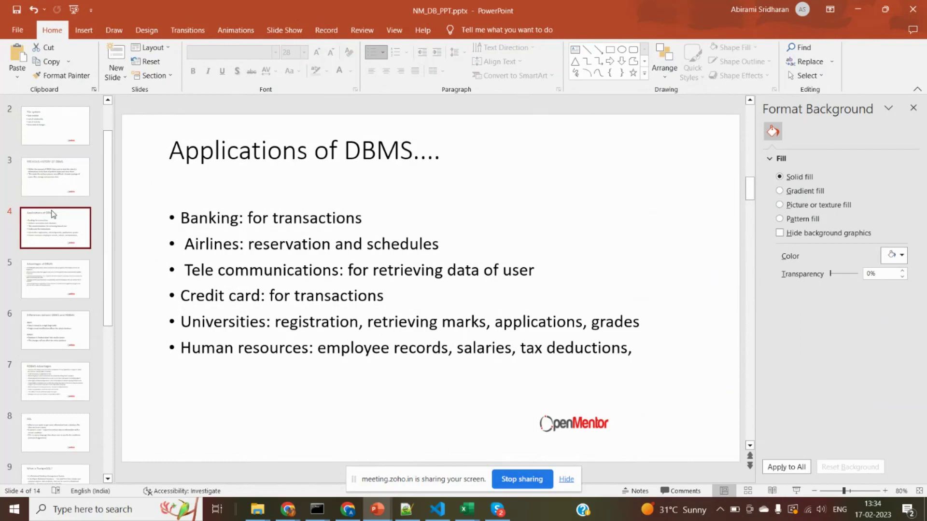
{"action": "key", "text": "Down"}
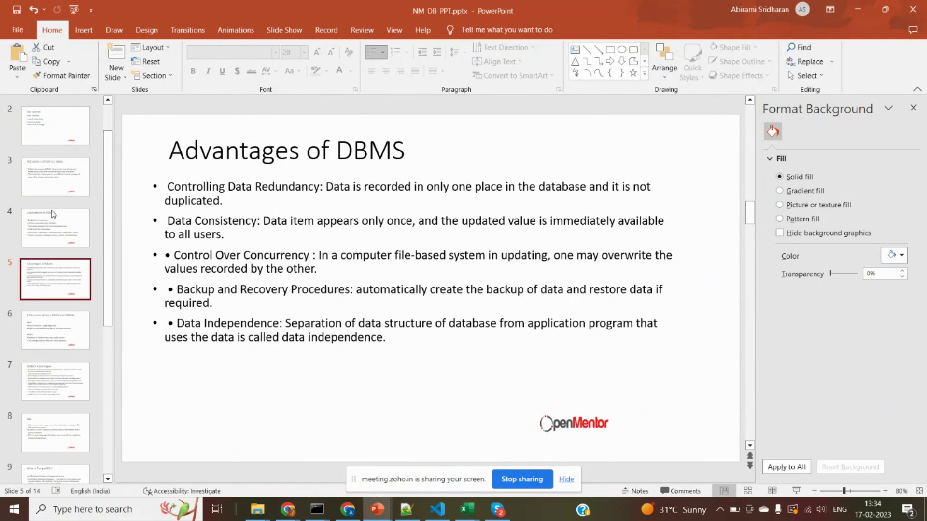
{"action": "key", "text": "Down"}
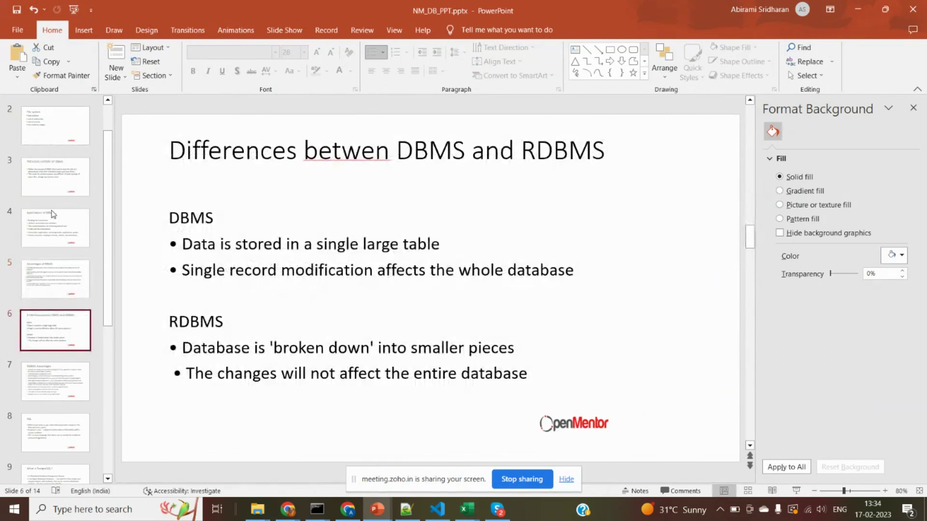
{"action": "key", "text": "Up"}
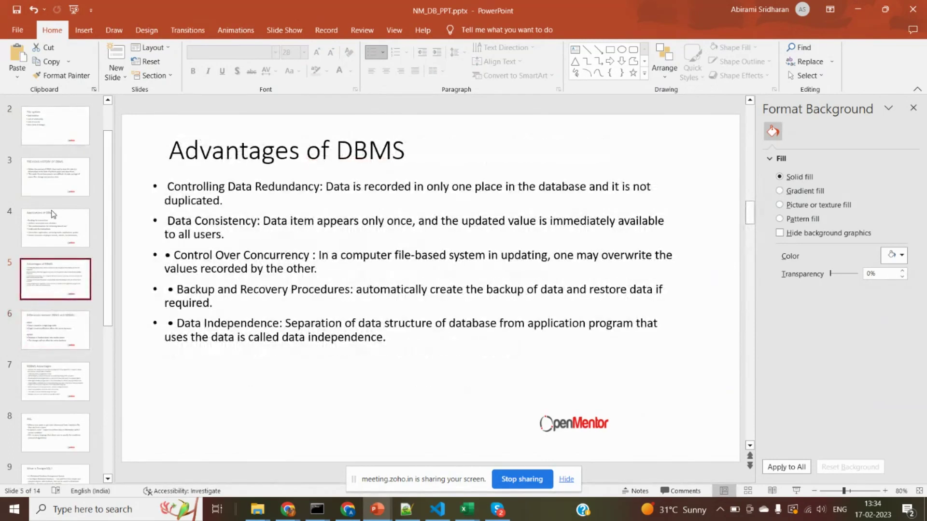
{"action": "key", "text": "Down"}
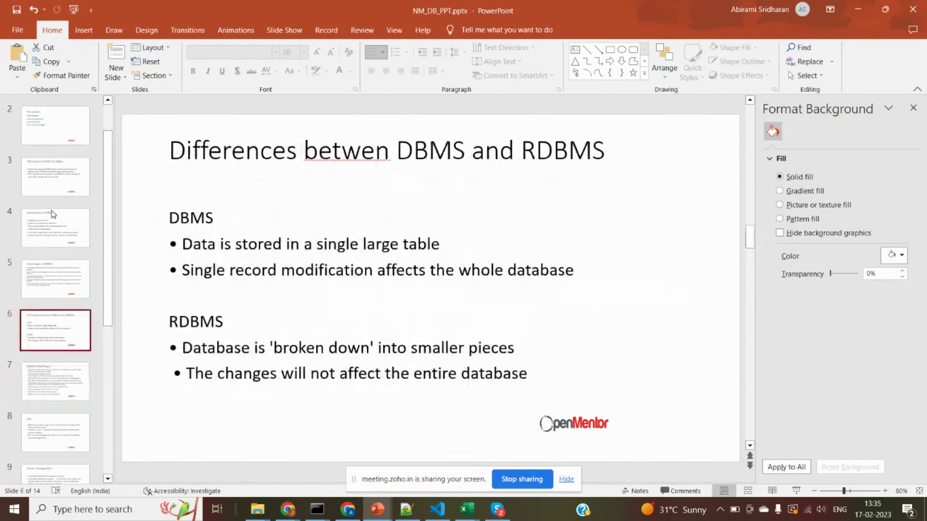
Review the RDBMS Advantages, SQL and What is PostgreSQL? slides
{"action": "key", "text": "Down"}
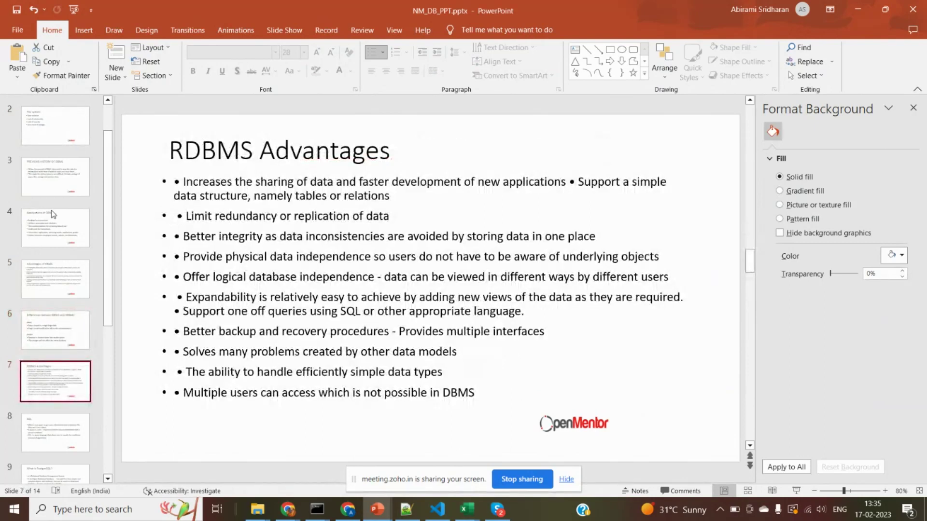
{"action": "key", "text": "Down"}
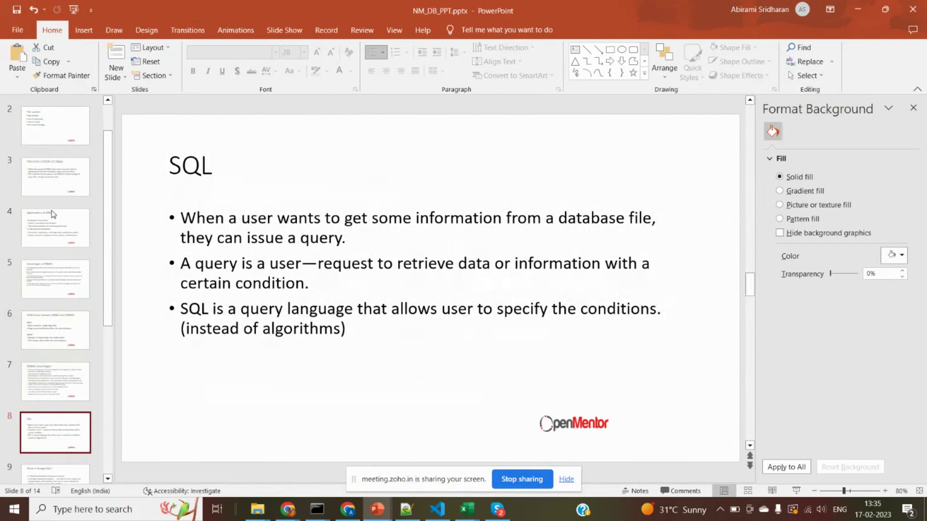
{"action": "key", "text": "Up"}
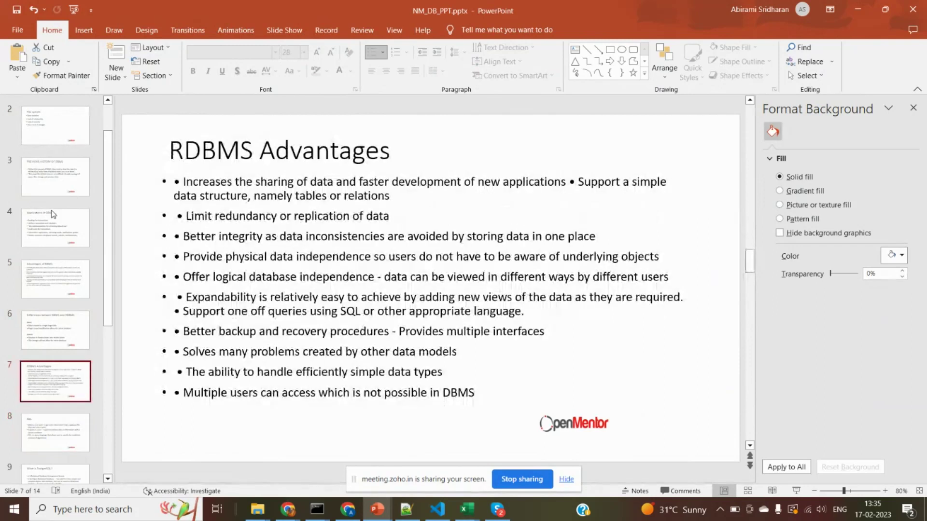
{"action": "key", "text": "Down"}
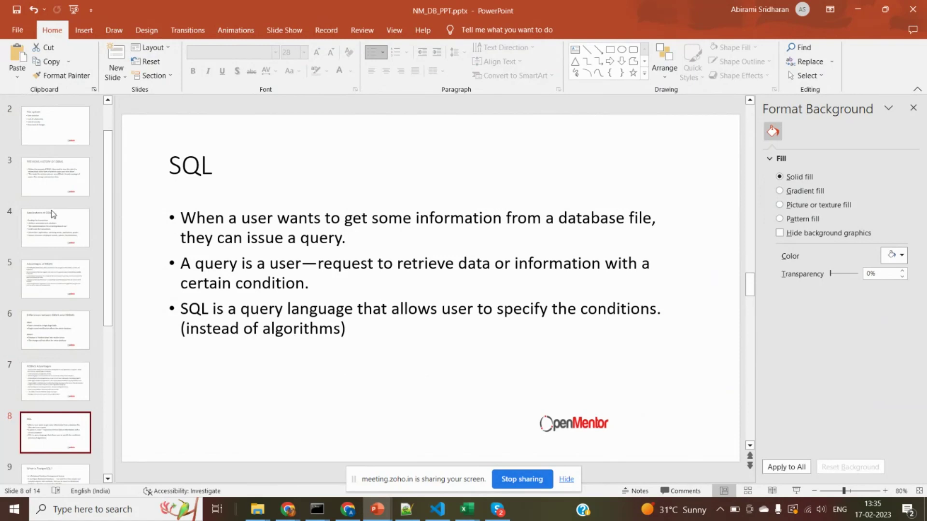
{"action": "key", "text": "Down"}
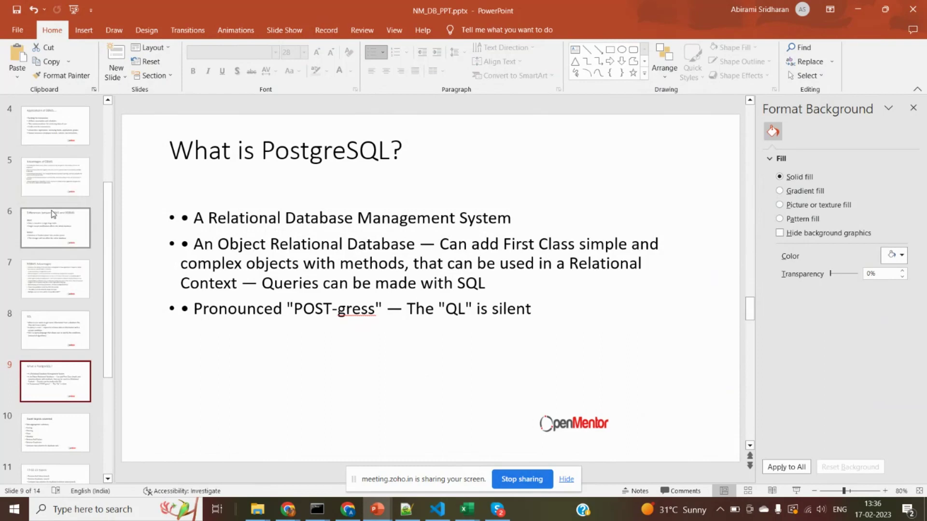
Review the Excel topics covered slide and the 17-02-23 topics slide, highlighting the Remove Null Values bullet
{"action": "key", "text": "Down"}
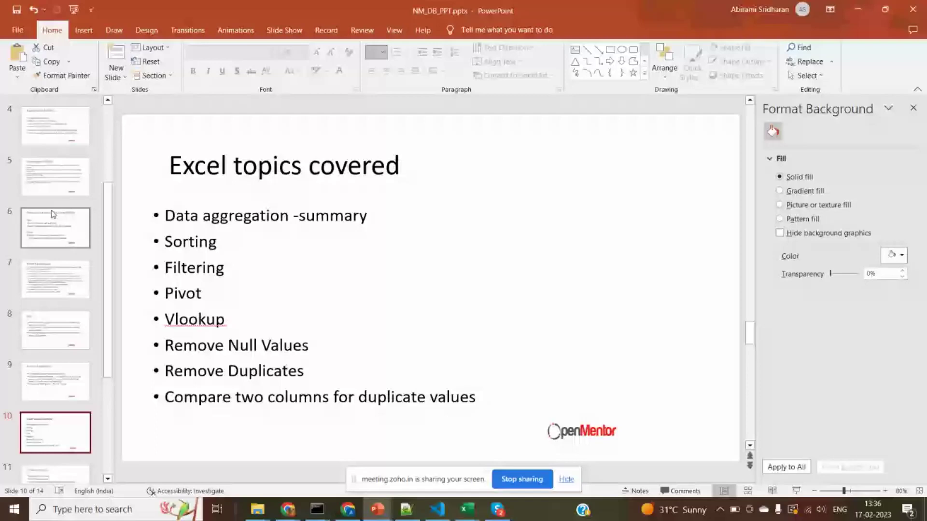
{"action": "left_click", "coordinate": [166, 422]}
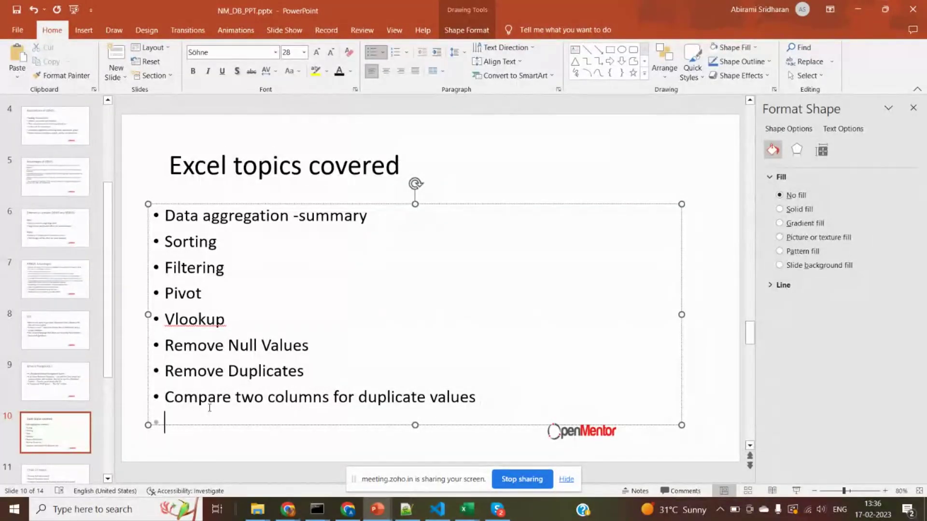
{"action": "left_click", "coordinate": [50, 471]}
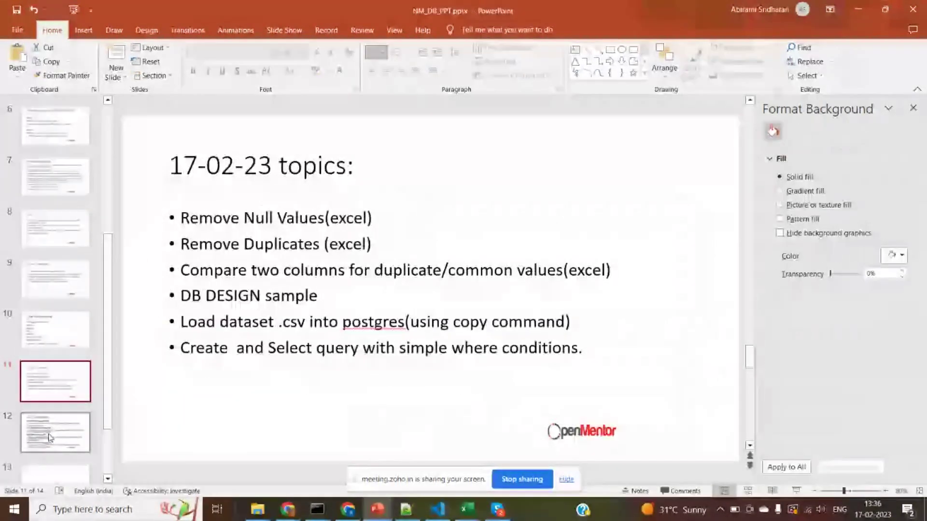
{"action": "left_click", "coordinate": [265, 218]}
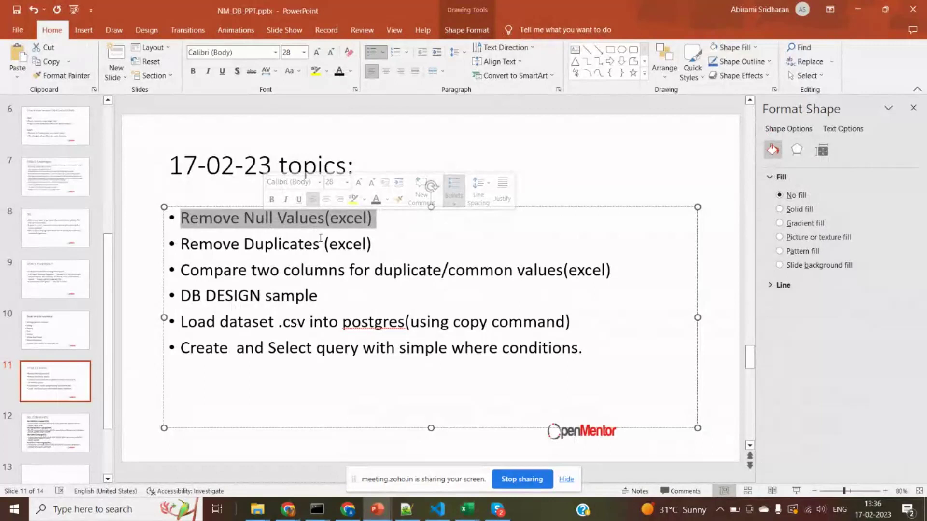
{"action": "left_click", "coordinate": [320, 296]}
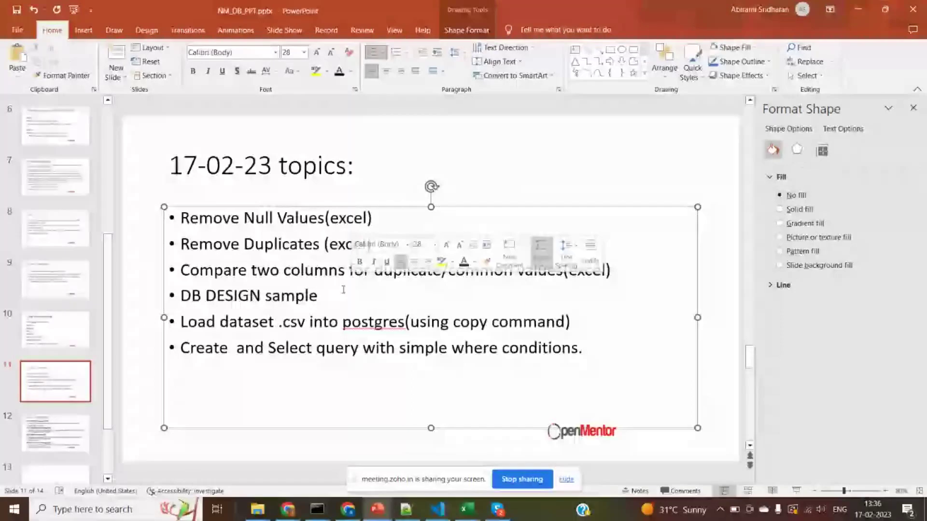
Switch to the excel_exercises.xlsx workbook in Excel
{"action": "key", "text": "alt+Tab"}
{"action": "key", "text": "alt+Tab"}
{"action": "key", "text": "alt+Tab"}
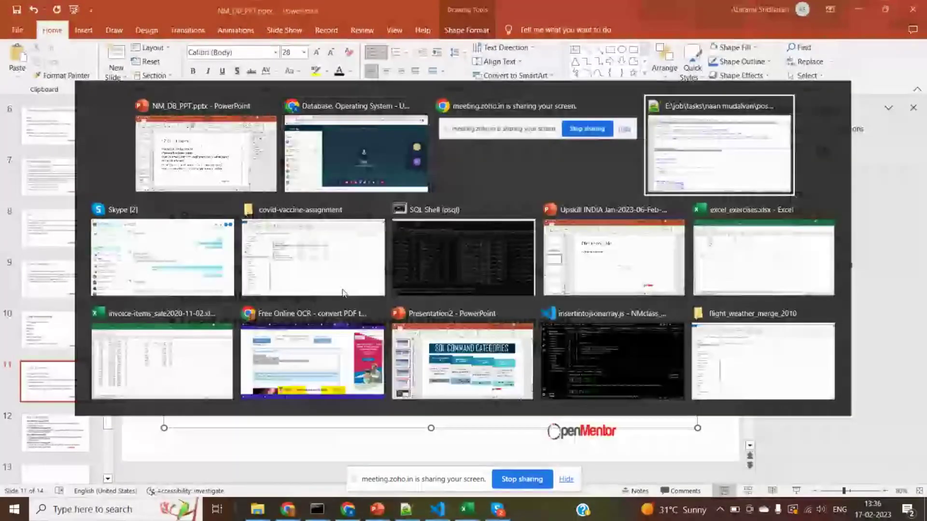
{"action": "key", "text": "alt+Tab"}
{"action": "left_click_drag", "start_coordinate": [114, 118], "coordinate": [137, 171]}
{"action": "key", "text": "ctrl+c"}
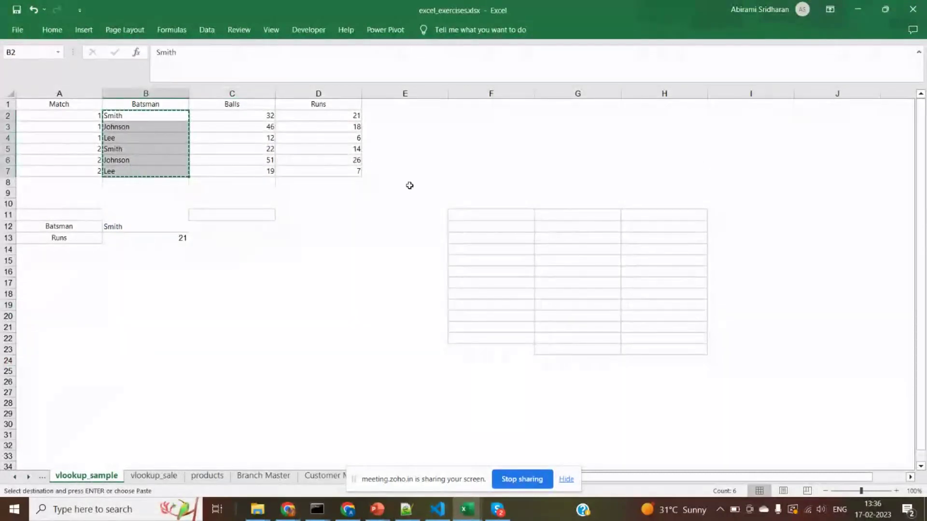
{"action": "left_click", "coordinate": [461, 214]}
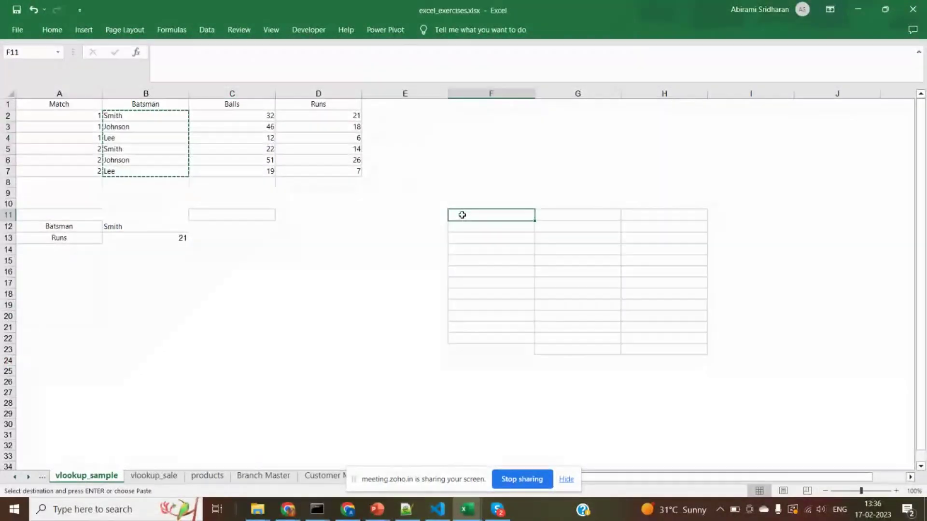
Copy row 7 of the vlookup_sample sheet into rows 8 and 9 to create duplicate records
{"action": "left_click", "coordinate": [5, 170]}
{"action": "key", "text": "ctrl+c"}
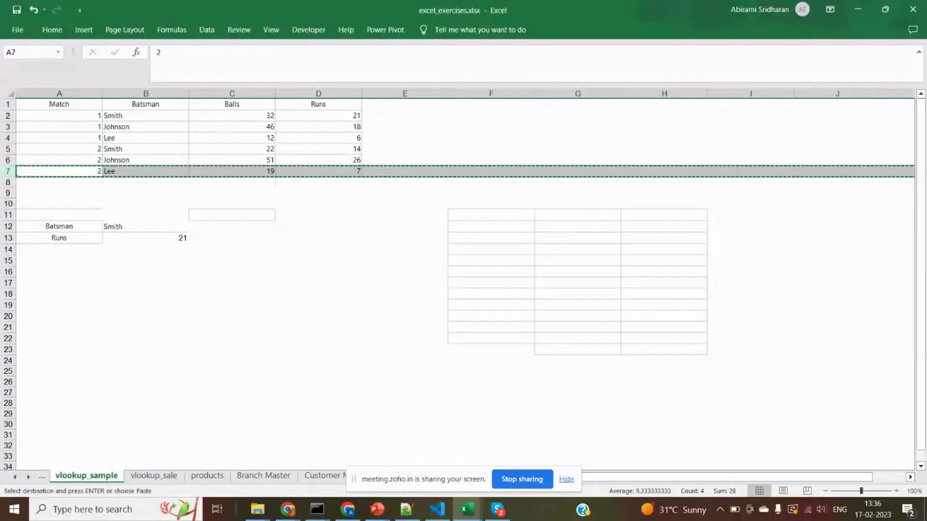
{"action": "left_click", "coordinate": [4, 182]}
{"action": "key", "text": "ctrl+v"}
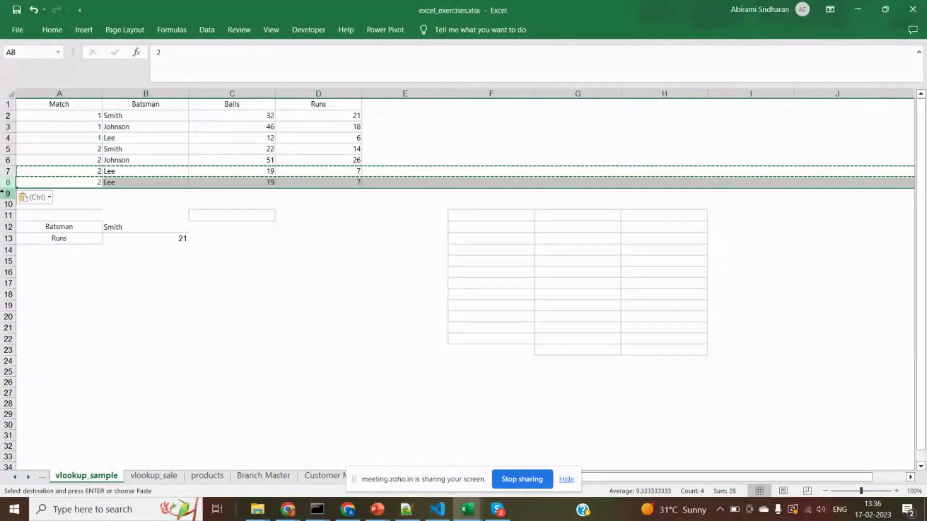
{"action": "left_click", "coordinate": [6, 193]}
{"action": "key", "text": "ctrl+v"}
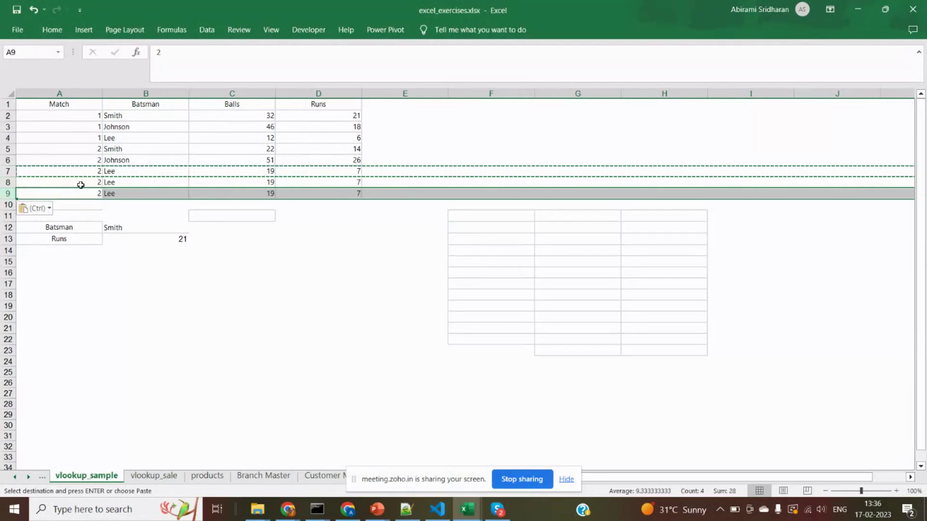
Clear the Batsman values in cells B8, B6 and B3 to create blank entries
{"action": "left_click", "coordinate": [119, 183]}
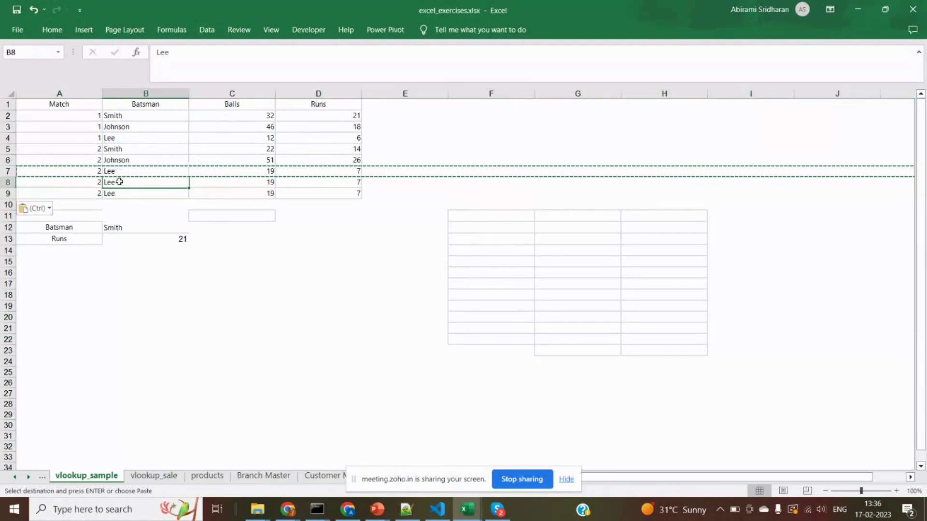
{"action": "key", "text": "Delete"}
{"action": "left_click", "coordinate": [127, 158]}
{"action": "key", "text": "Delete"}
{"action": "left_click", "coordinate": [139, 130]}
{"action": "key", "text": "Delete"}
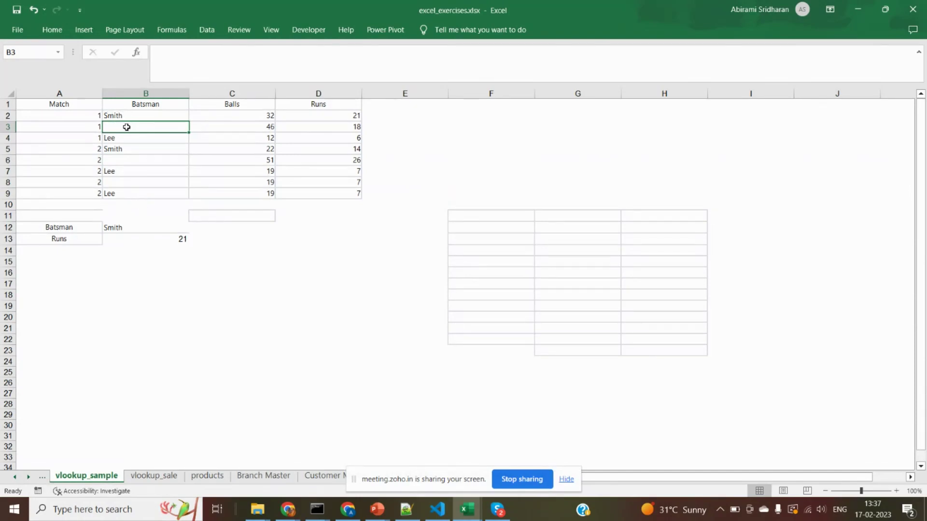
{"action": "left_click_drag", "start_coordinate": [145, 127], "coordinate": [246, 127]}
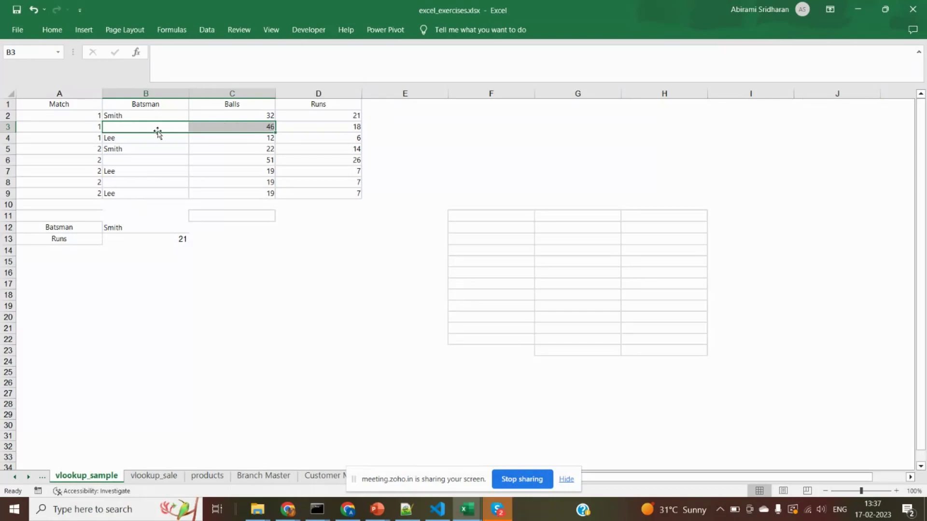
{"action": "left_click", "coordinate": [249, 127]}
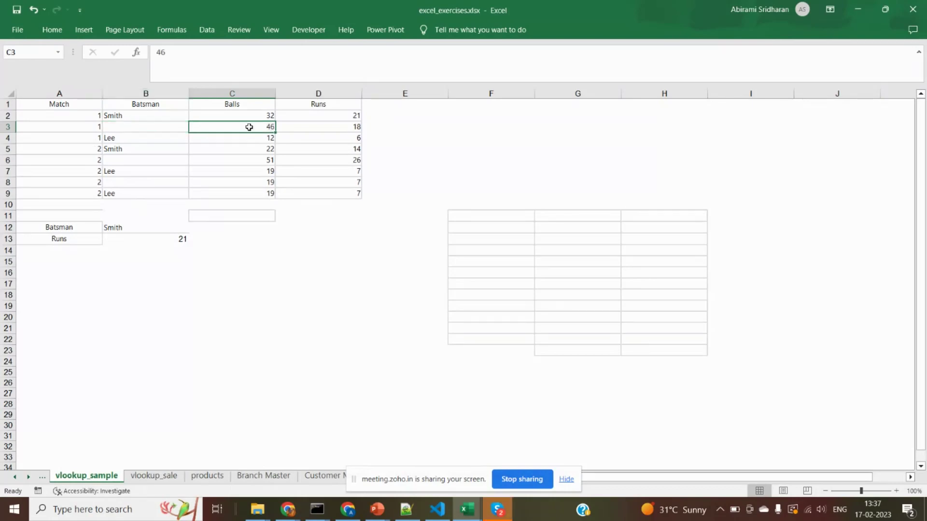
{"action": "left_click", "coordinate": [178, 125]}
{"action": "left_click_drag", "start_coordinate": [179, 125], "coordinate": [420, 135]}
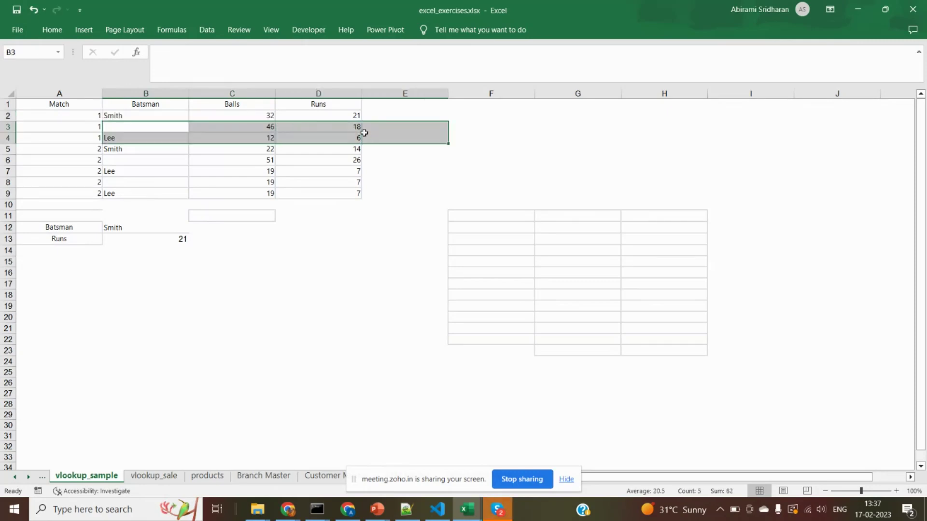
{"action": "left_click", "coordinate": [345, 130]}
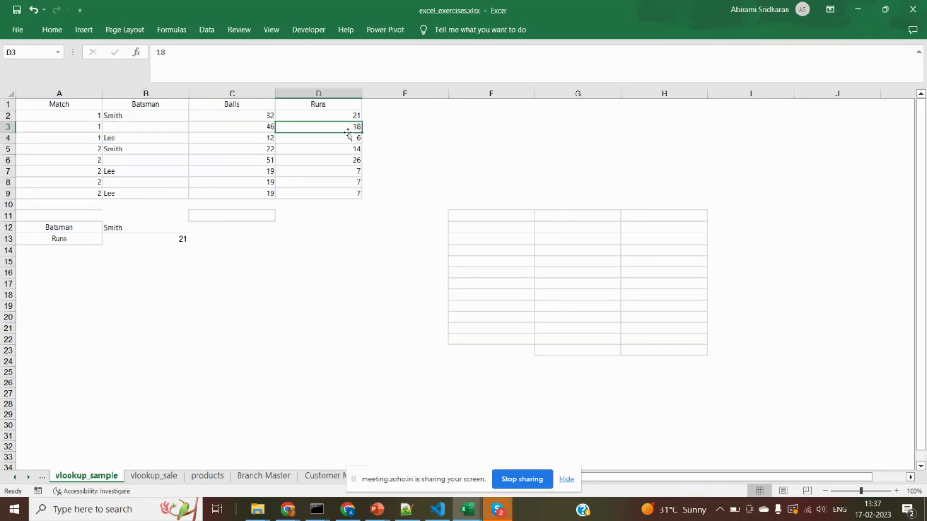
{"action": "left_click", "coordinate": [175, 126]}
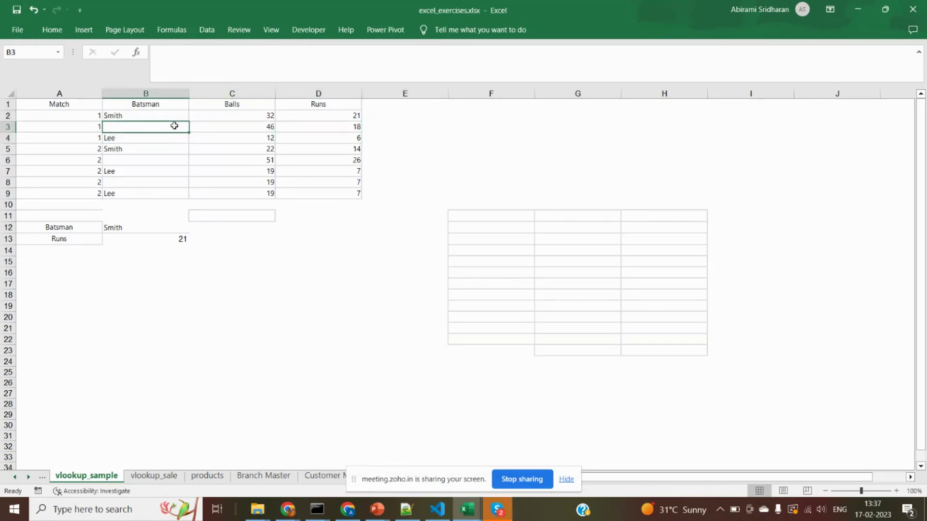
Select the blank cells within the table range A1:D9 using Go To Special with the Blanks option
{"action": "left_click", "coordinate": [7, 127]}
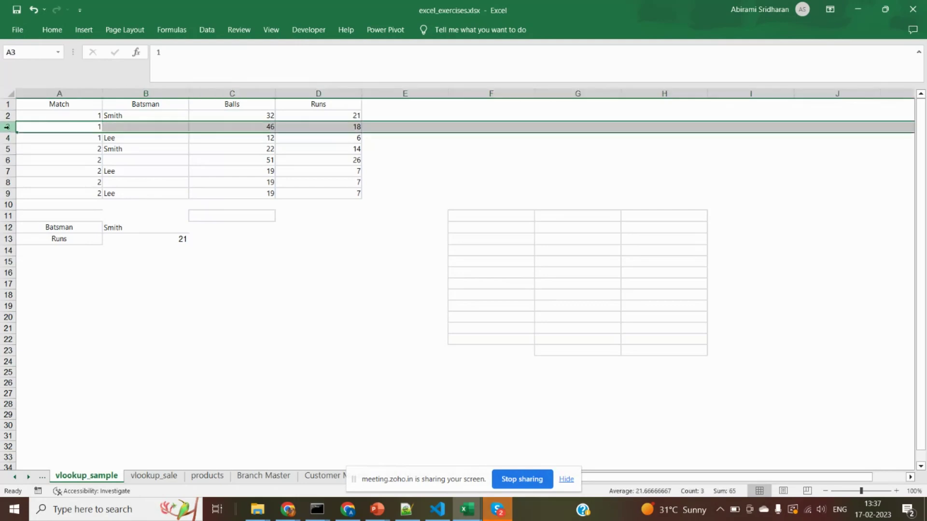
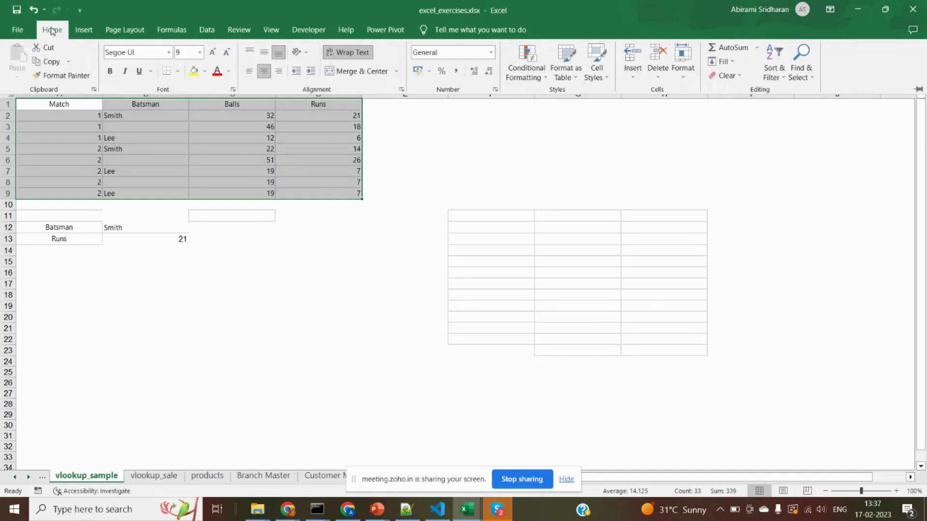
{"action": "left_click", "coordinate": [801, 63]}
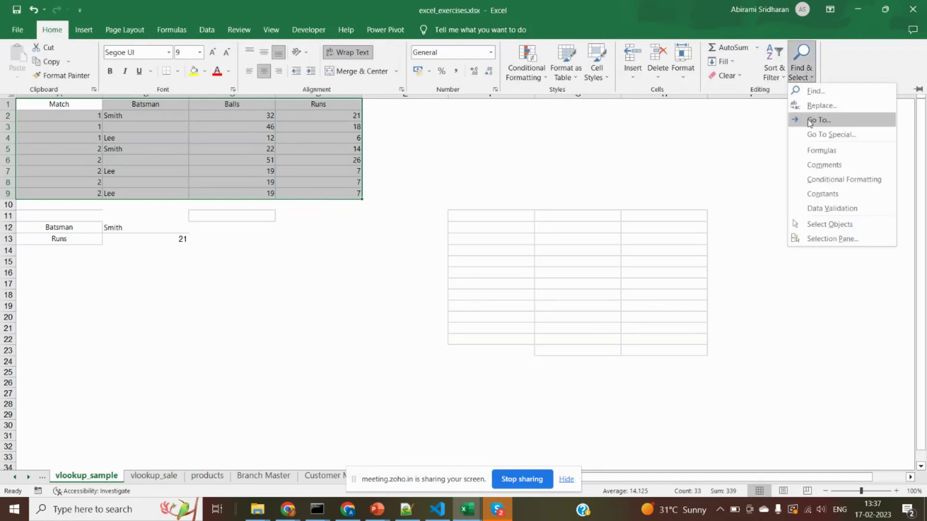
{"action": "left_click", "coordinate": [811, 135]}
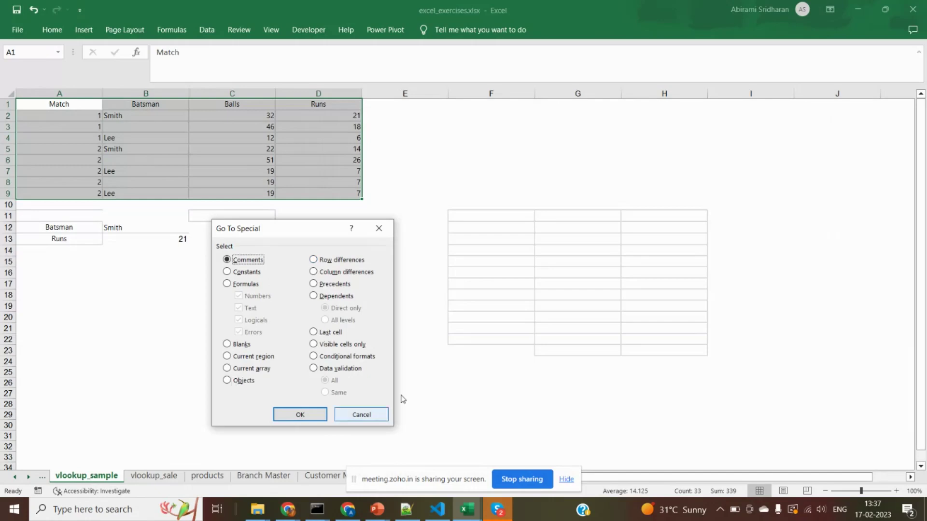
{"action": "left_click", "coordinate": [227, 345]}
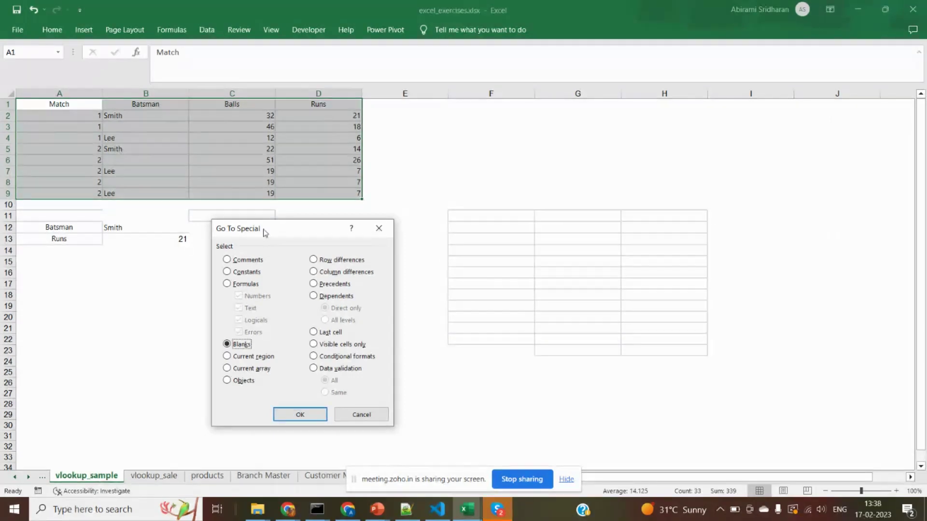
{"action": "left_click", "coordinate": [296, 413]}
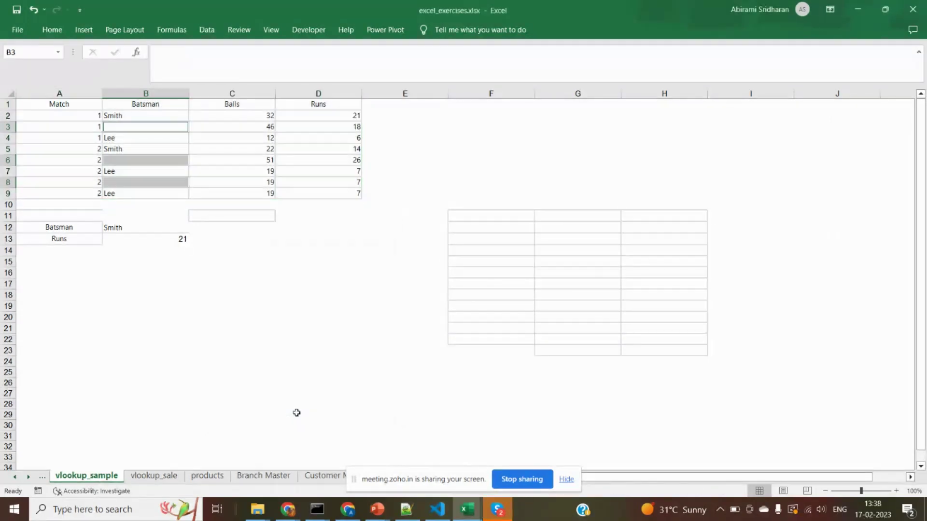
Delete the entire rows containing the selected blank Batsman cells
{"action": "right_click", "coordinate": [153, 126]}
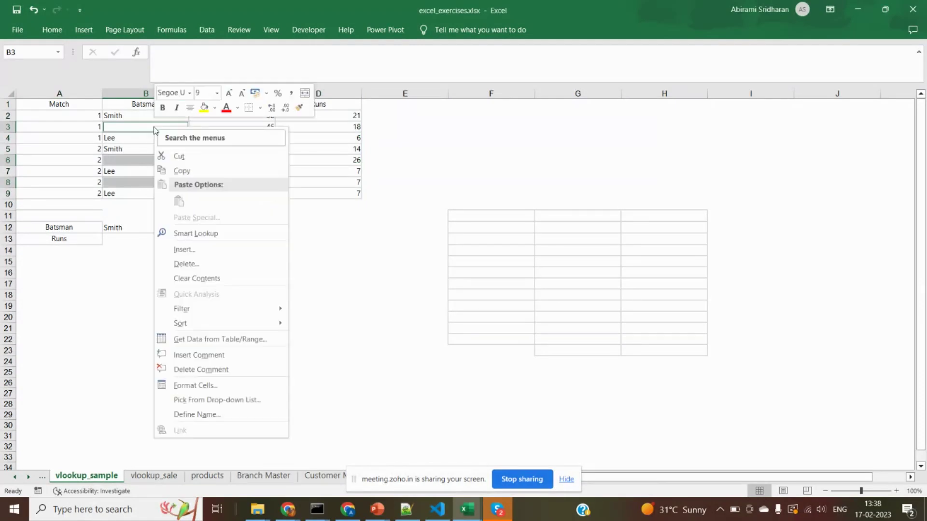
{"action": "left_click", "coordinate": [182, 265]}
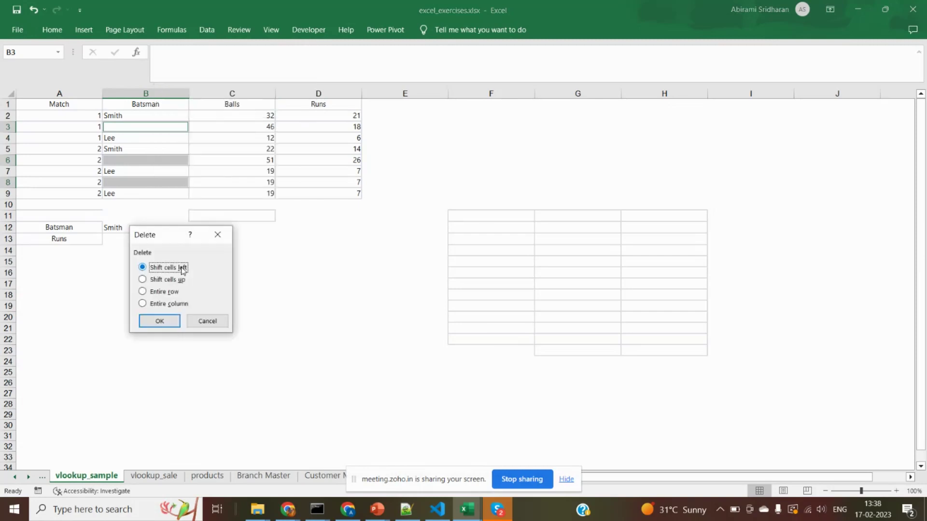
{"action": "left_click", "coordinate": [169, 293]}
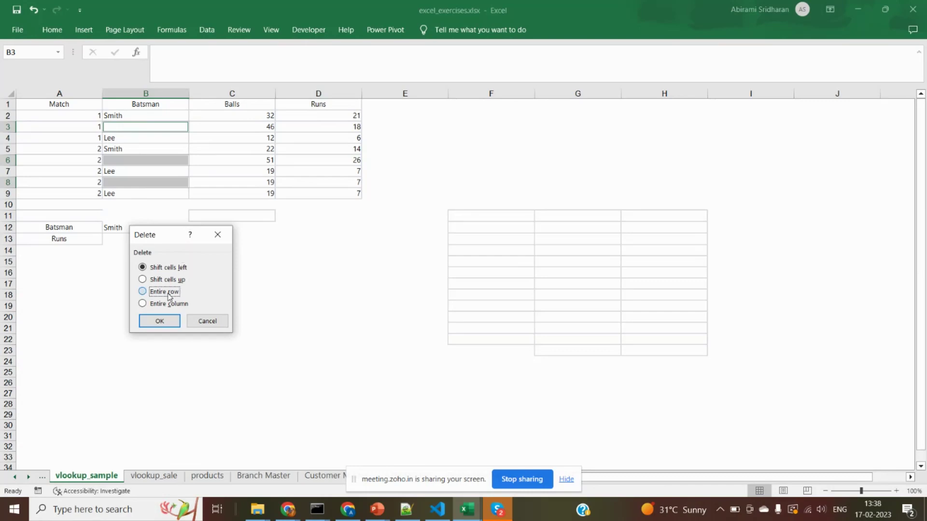
{"action": "left_click", "coordinate": [159, 321]}
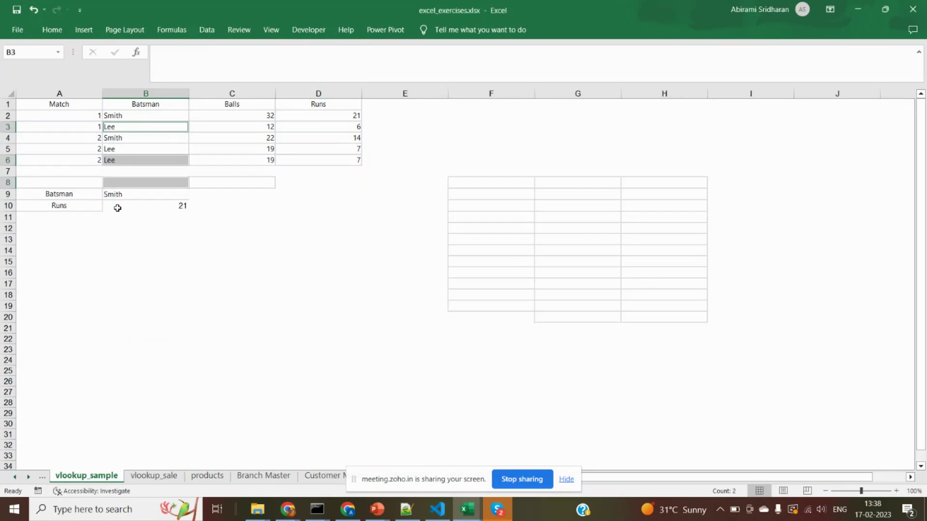
{"action": "right_click", "coordinate": [122, 162]}
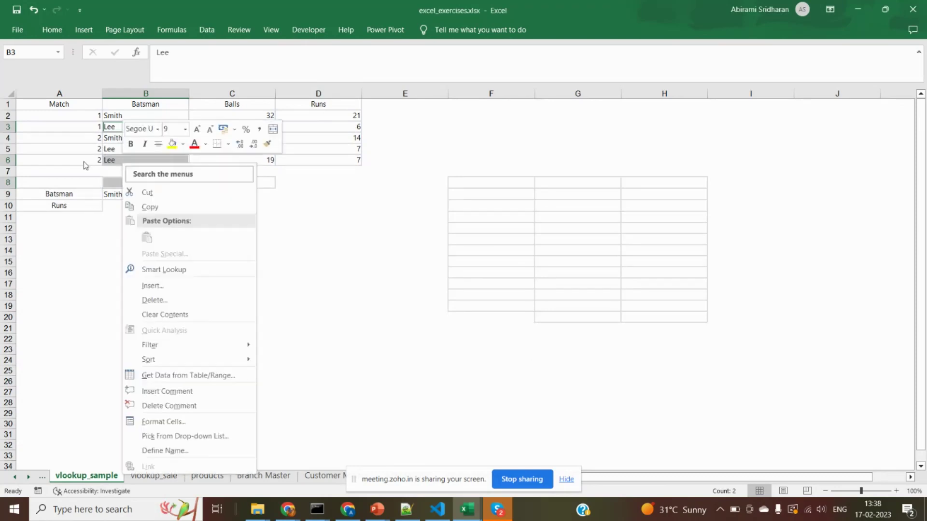
{"action": "key", "text": "Escape"}
Undo and redo the row deletion to compare the table with and without the blank records
{"action": "left_click_drag", "start_coordinate": [42, 101], "coordinate": [338, 155]}
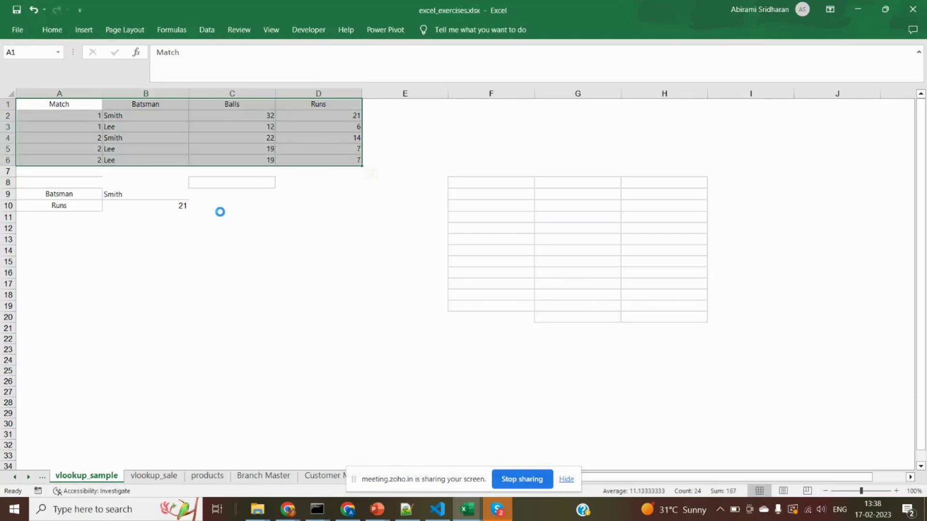
{"action": "key", "text": "ctrl+z"}
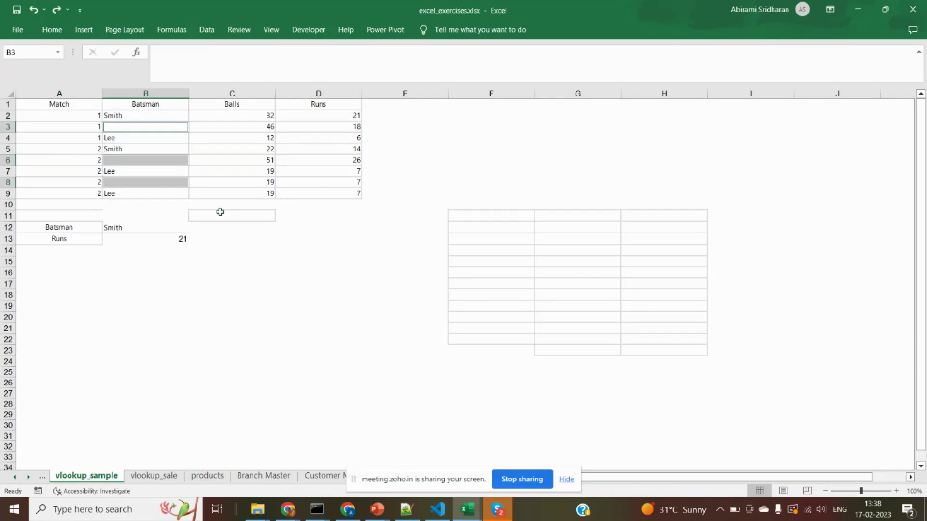
{"action": "key", "text": "ctrl+y"}
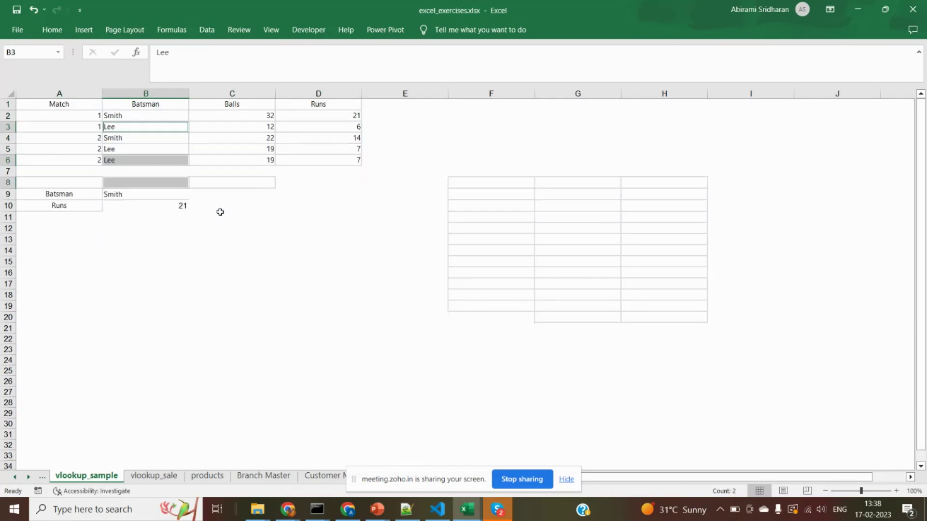
{"action": "left_click", "coordinate": [146, 184]}
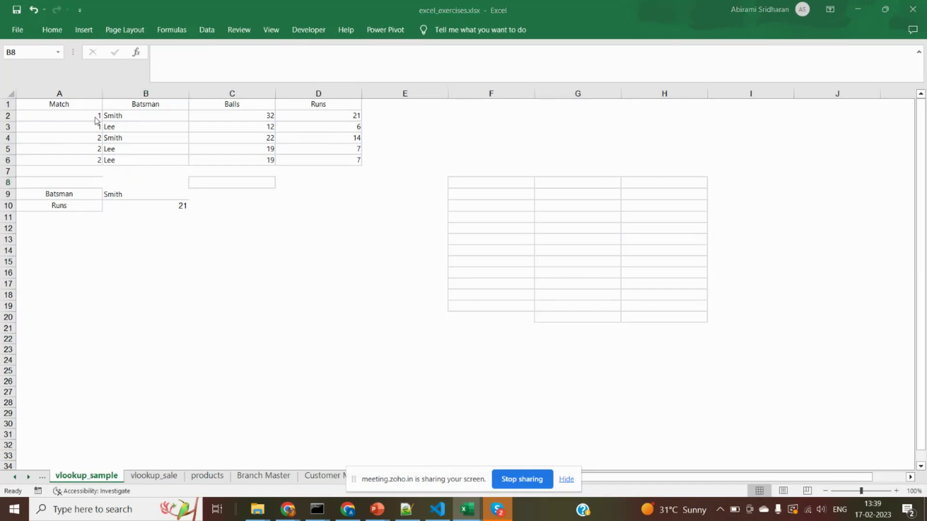
Switch to the NM_DB_PPT.pptx slides in PowerPoint to check the Remove Duplicates bullet, and return to the Excel workbook
{"action": "key", "text": "alt+Tab"}
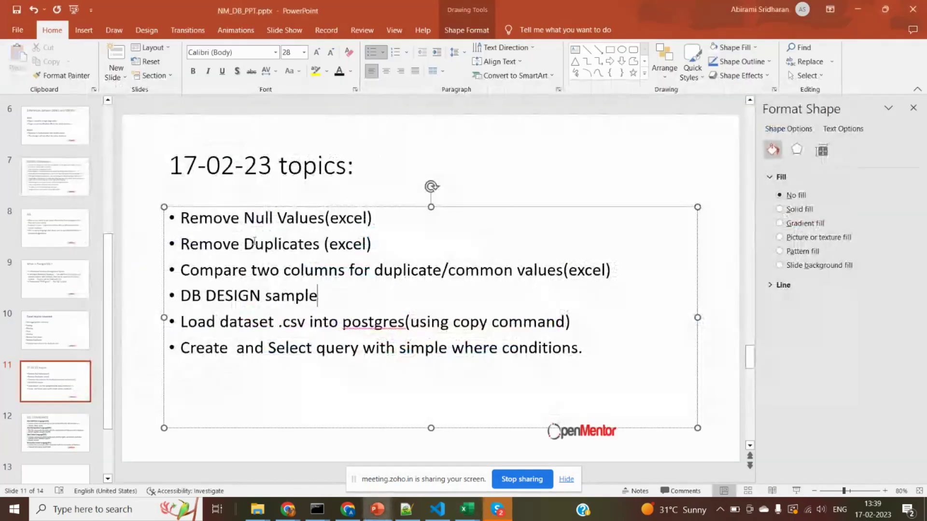
{"action": "triple_click", "coordinate": [265, 247]}
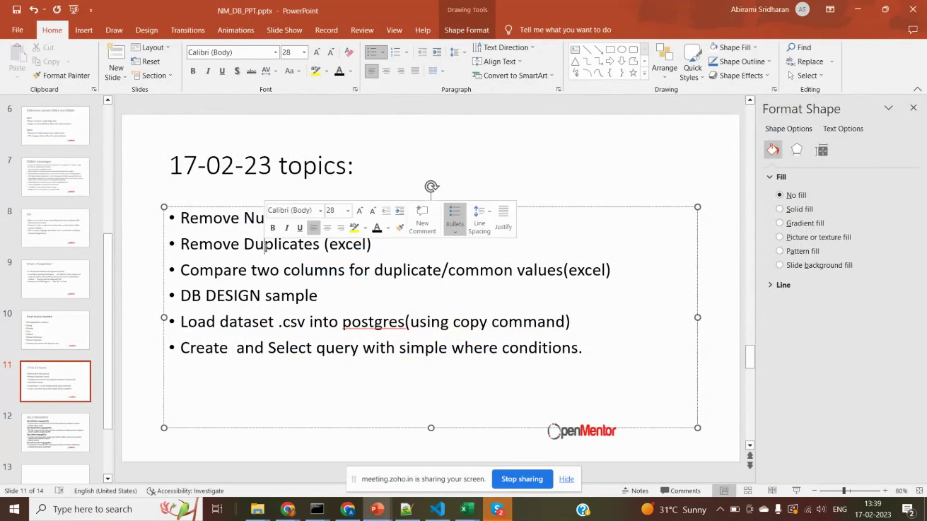
{"action": "key", "text": "alt+Tab"}
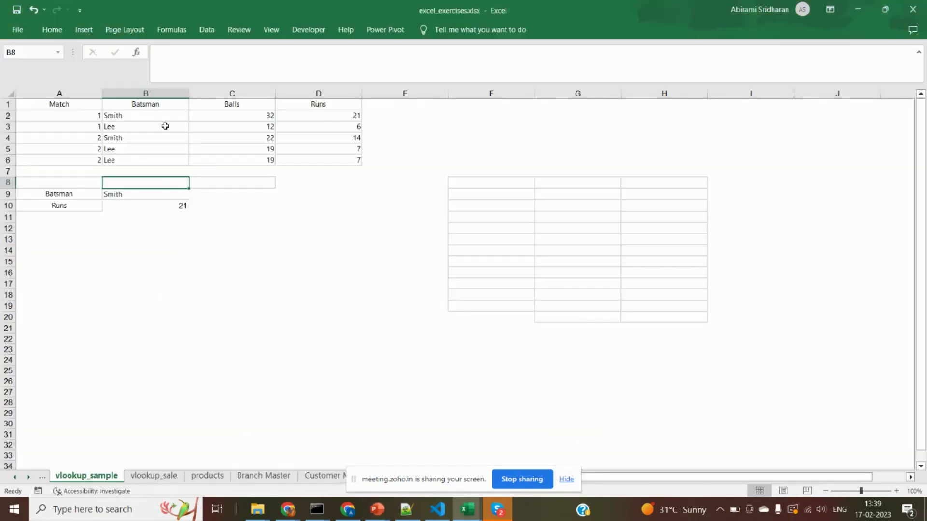
Undo the row deletion and the clearing of Batsman cells B3, B6 and B8
{"action": "left_click_drag", "start_coordinate": [154, 103], "coordinate": [157, 156]}
{"action": "key", "text": "ctrl+z"}
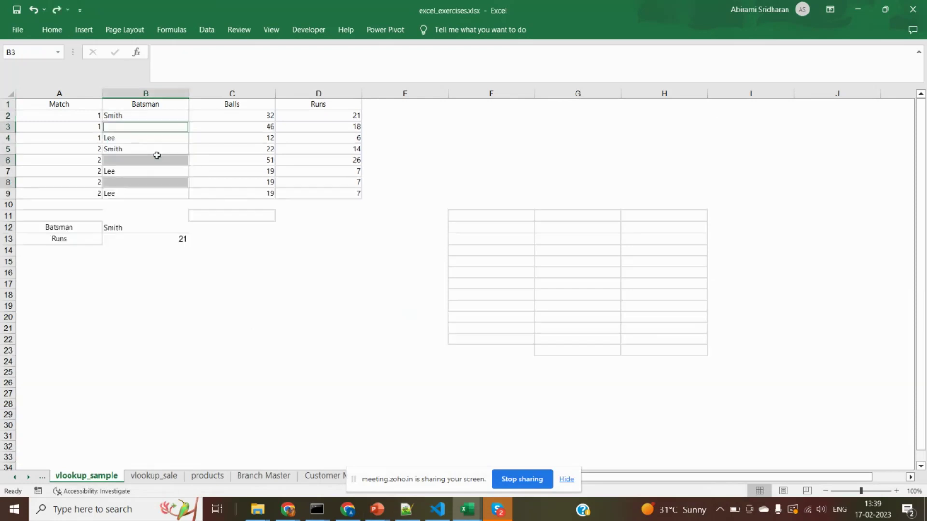
{"action": "key", "text": "ctrl+y"}
{"action": "key", "text": "ctrl+c"}
{"action": "key", "text": "ctrl+y"}
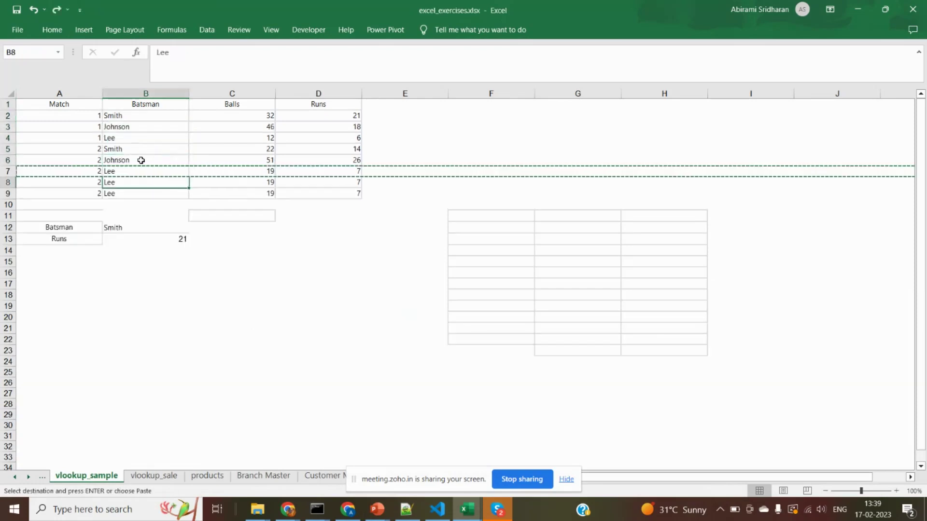
{"action": "left_click", "coordinate": [157, 202]}
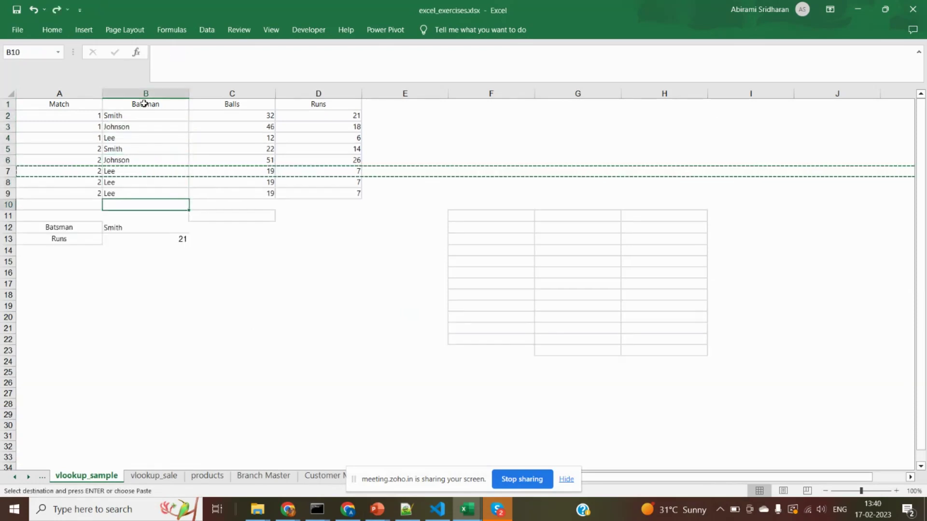
Examine the repeated records in rows 7 to 9 of the table
{"action": "left_click", "coordinate": [127, 170]}
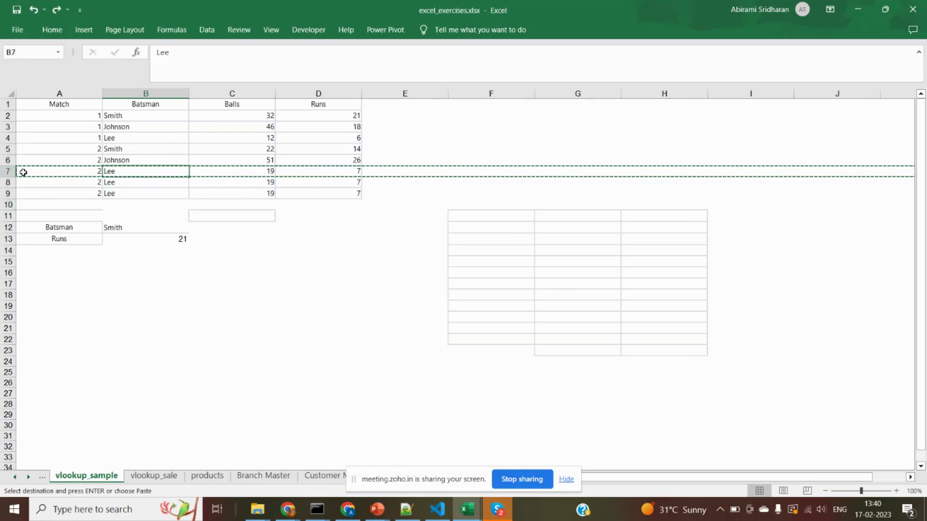
{"action": "left_click", "coordinate": [4, 175]}
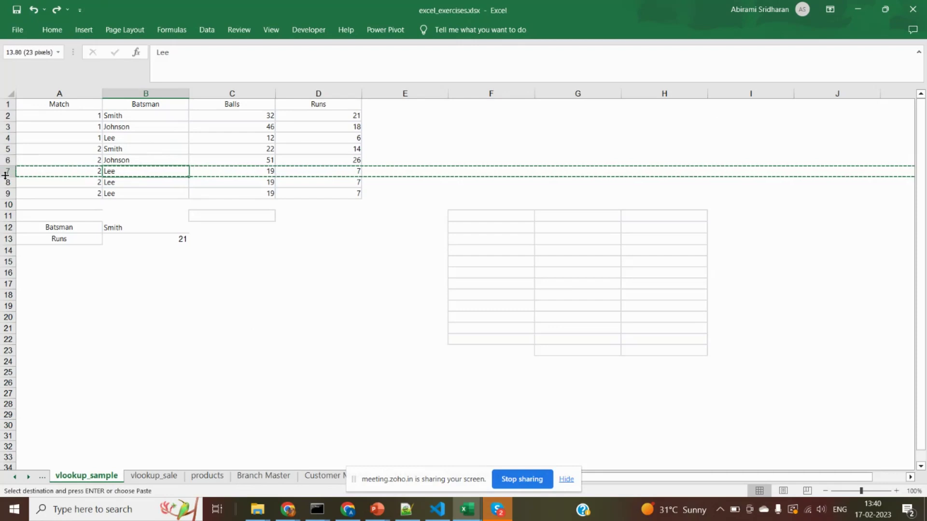
{"action": "key", "text": "Down"}
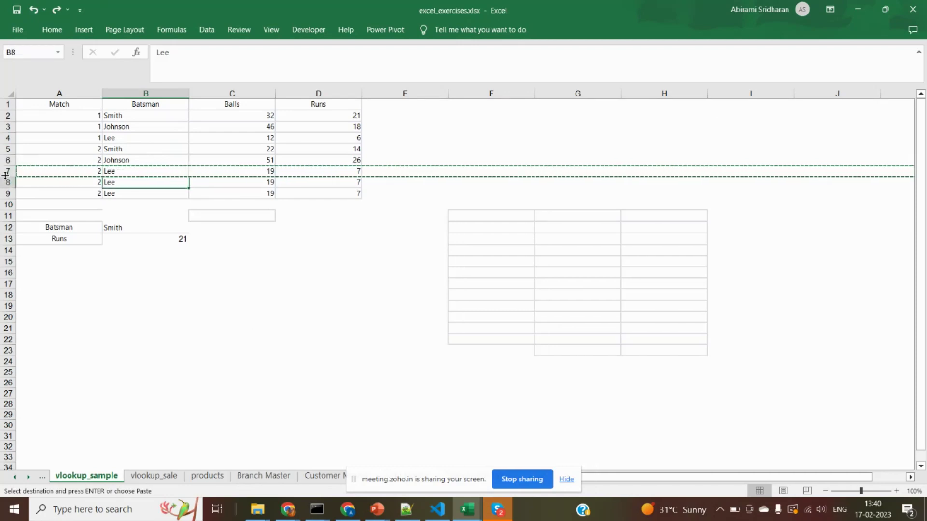
{"action": "key", "text": "Up"}
{"action": "key", "text": "Up"}
{"action": "key", "text": "Down"}
{"action": "key", "text": "Down"}
{"action": "key", "text": "Up"}
{"action": "key", "text": "Up"}
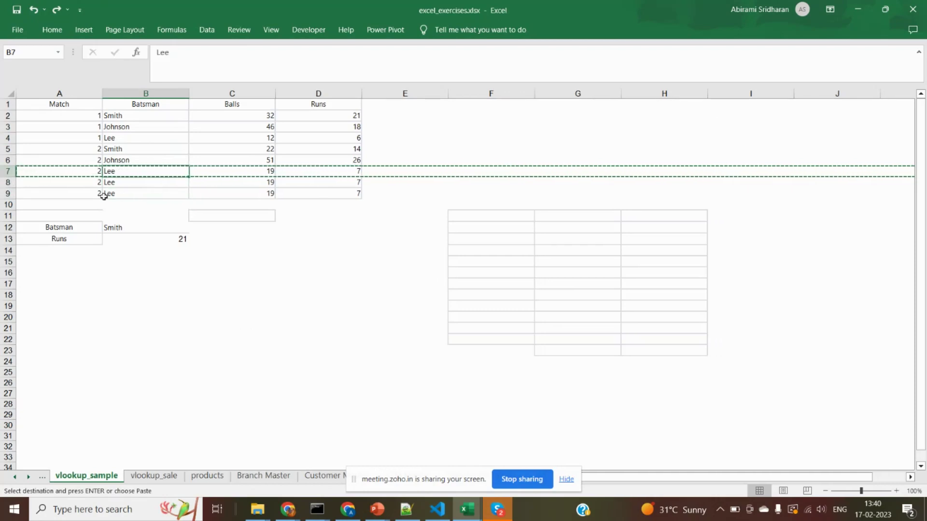
{"action": "left_click_drag", "start_coordinate": [119, 188], "coordinate": [119, 193]}
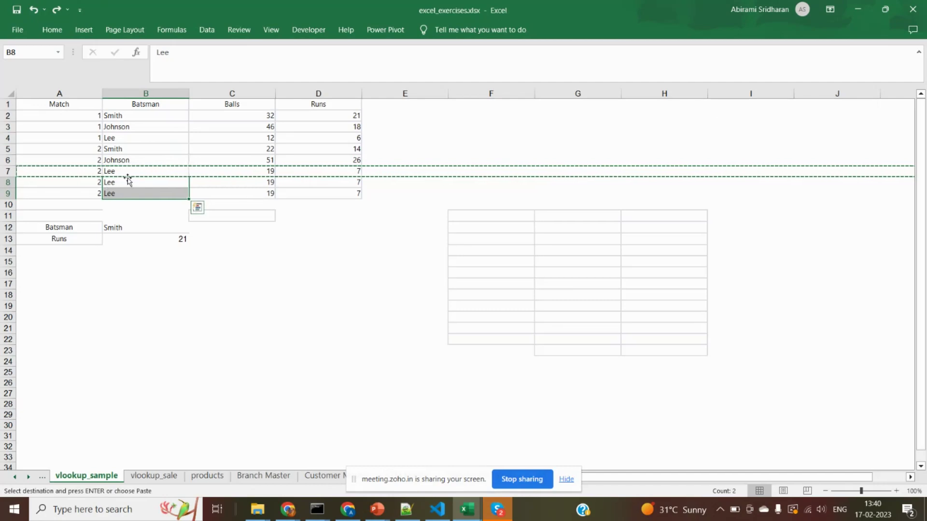
Inspect the Batsman column for repeated values, first alone and then together with the Balls and Runs columns
{"action": "left_click", "coordinate": [136, 94]}
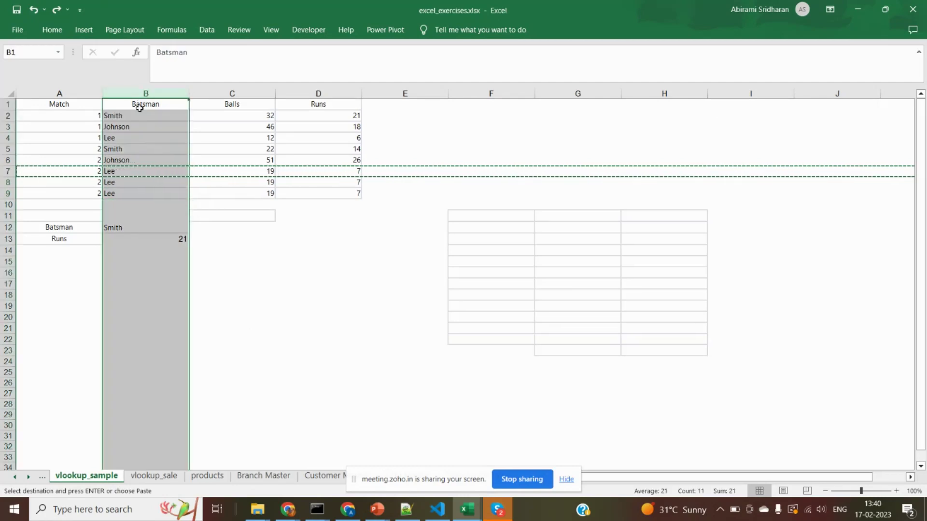
{"action": "left_click_drag", "start_coordinate": [140, 107], "coordinate": [140, 190]}
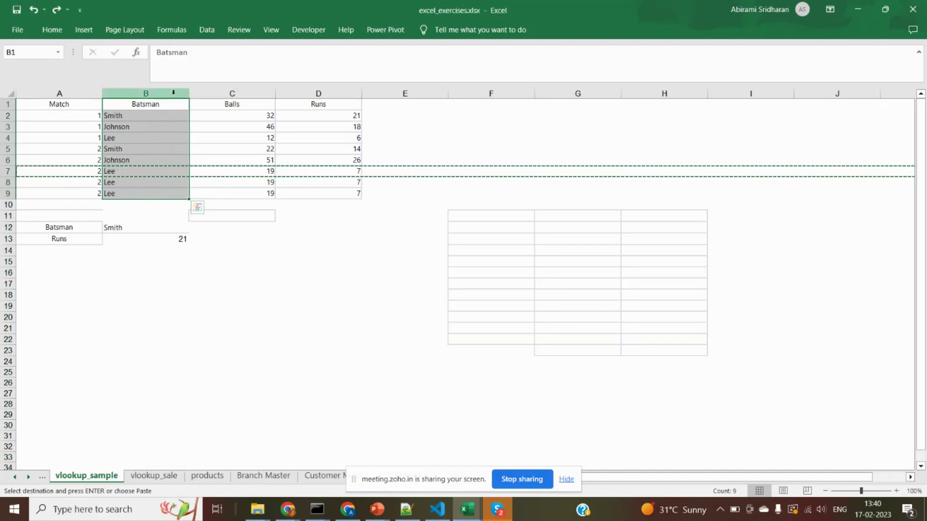
{"action": "key", "text": "shift+Right"}
{"action": "key", "text": "shift+Right"}
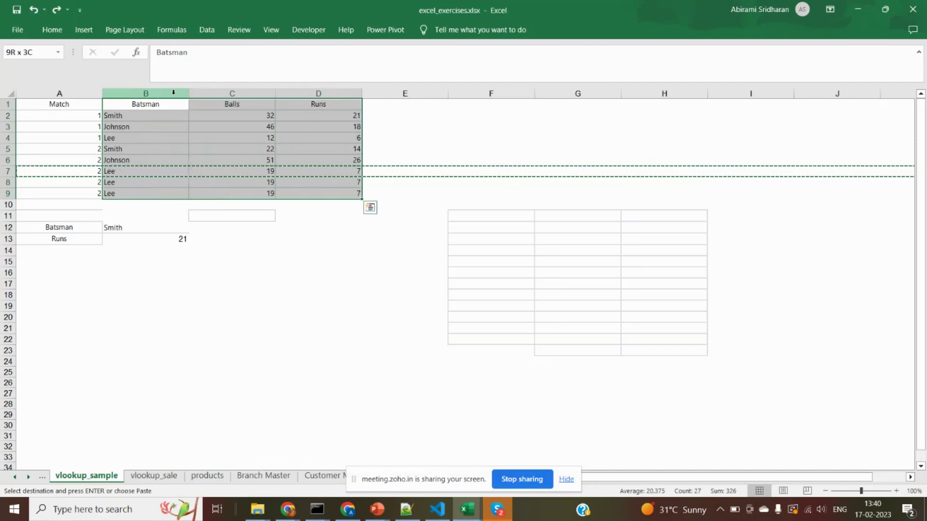
{"action": "left_click", "coordinate": [119, 205]}
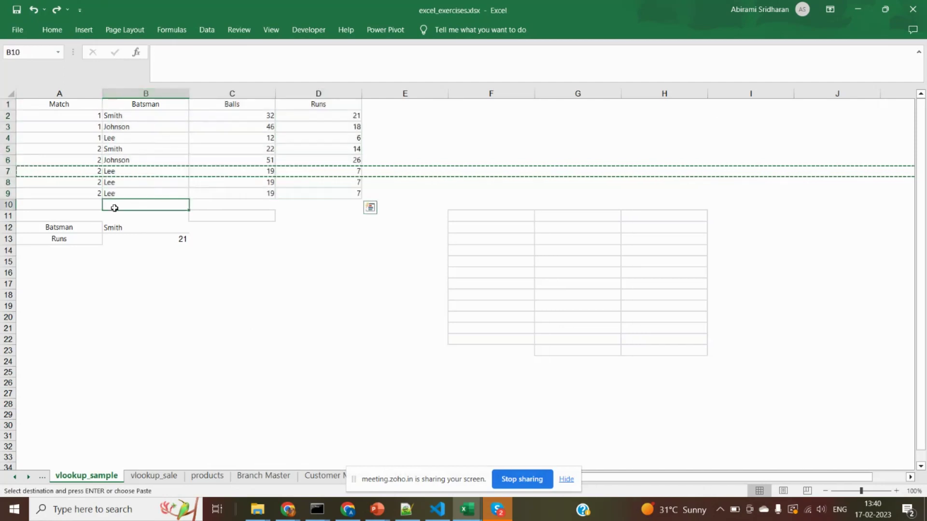
Remove duplicate records from A1:D9, treating the first row as headers and comparing the Match, Batsman, Balls and Runs columns
{"action": "left_click_drag", "start_coordinate": [60, 103], "coordinate": [373, 189]}
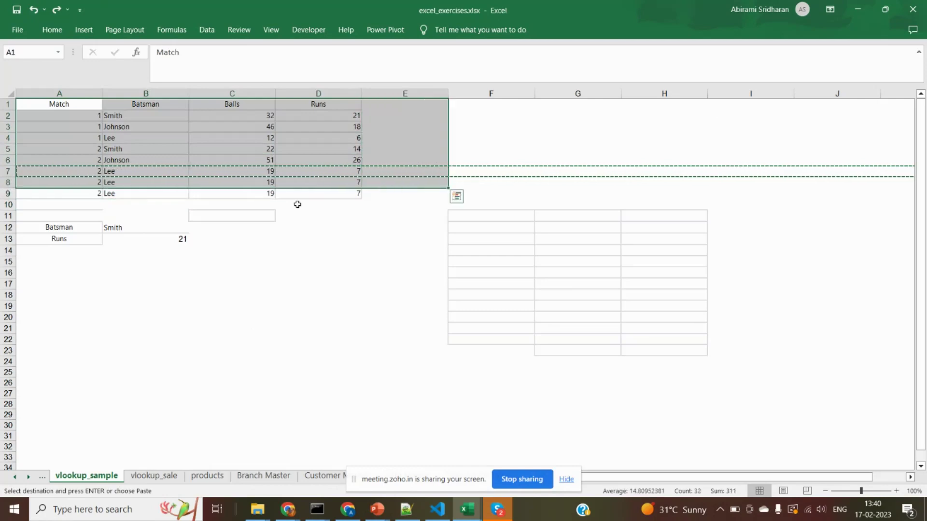
{"action": "key", "text": "shift+Left"}
{"action": "key", "text": "shift+Down"}
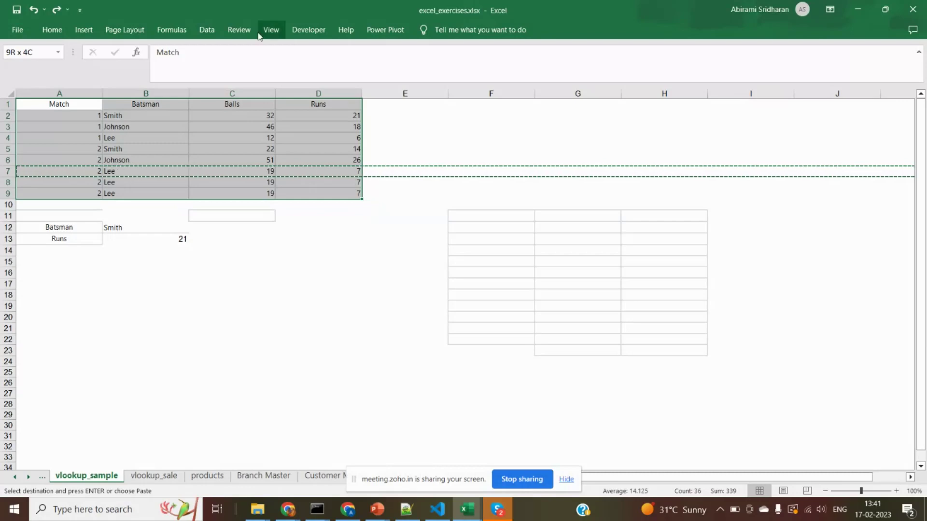
{"action": "left_click", "coordinate": [207, 33]}
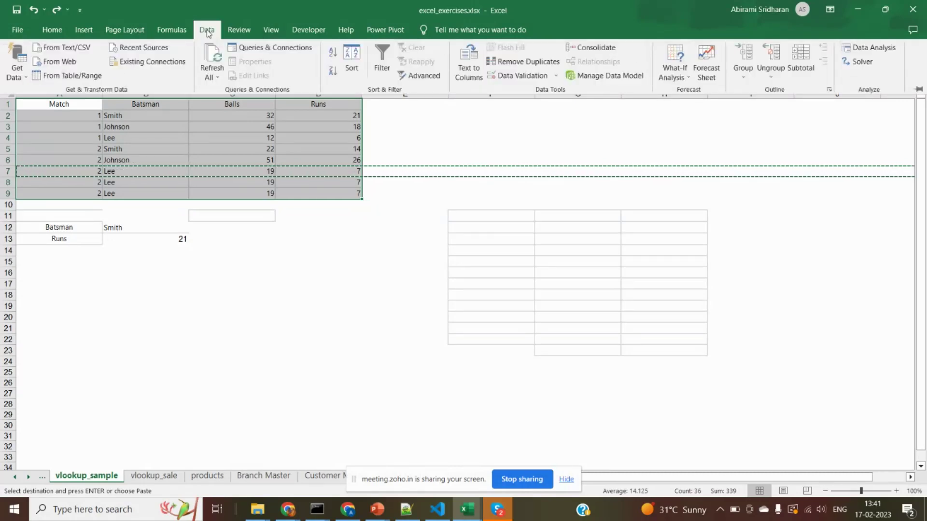
{"action": "left_click", "coordinate": [512, 66]}
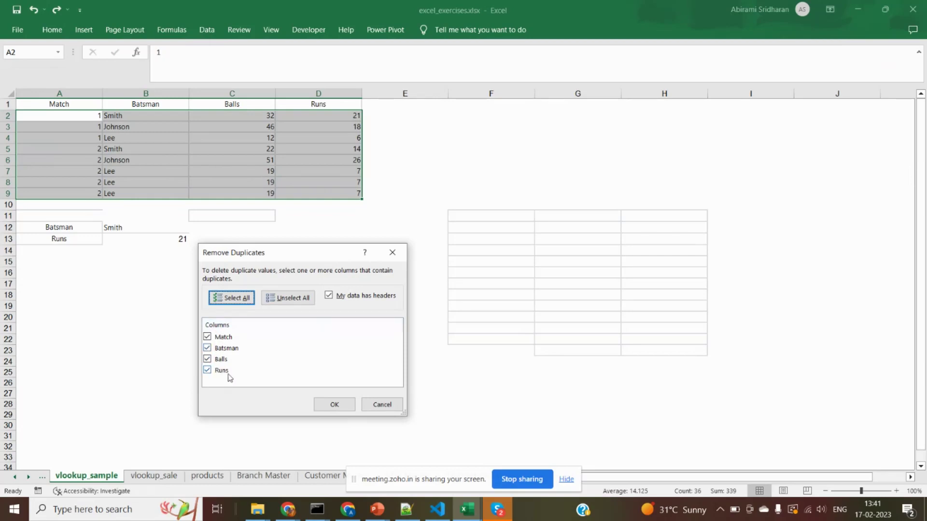
{"action": "left_click", "coordinate": [334, 404]}
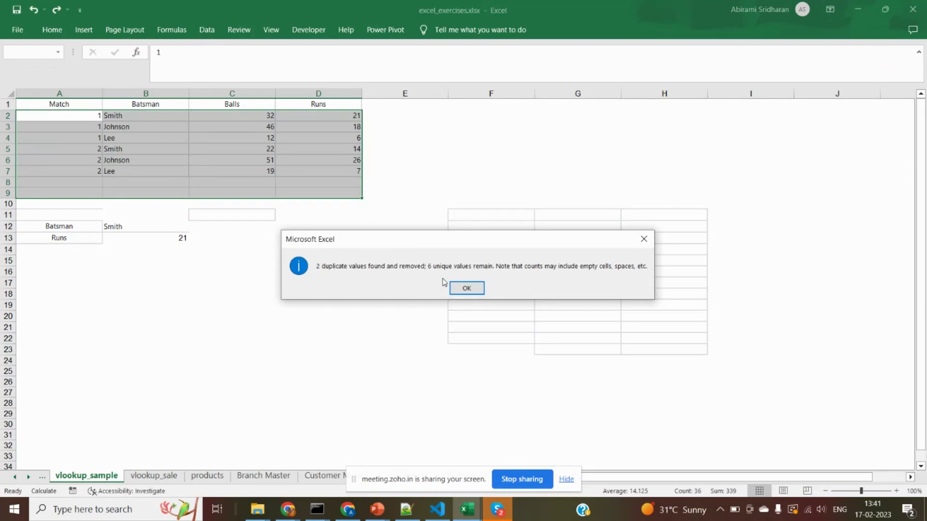
Close the duplicate-removal message and examine the end of the cleaned table around rows 5 to 8
{"action": "left_click", "coordinate": [456, 288]}
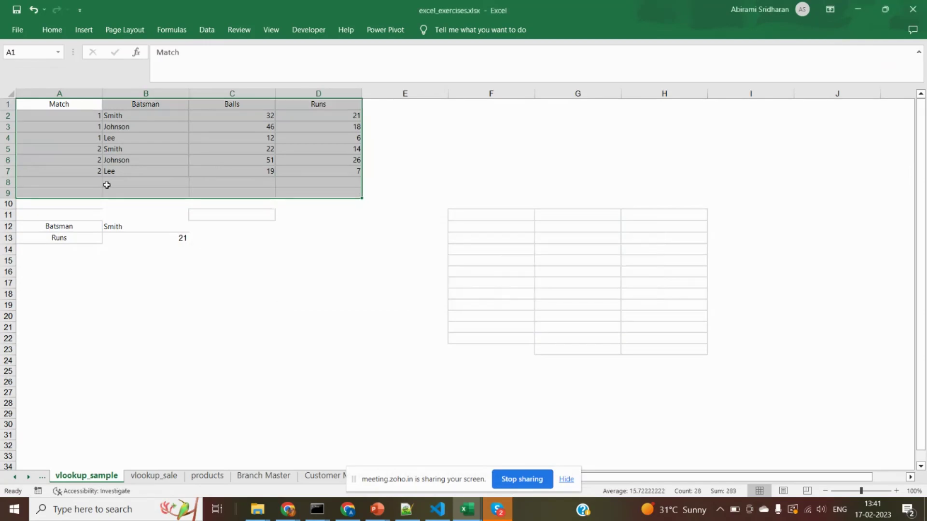
{"action": "left_click", "coordinate": [4, 181]}
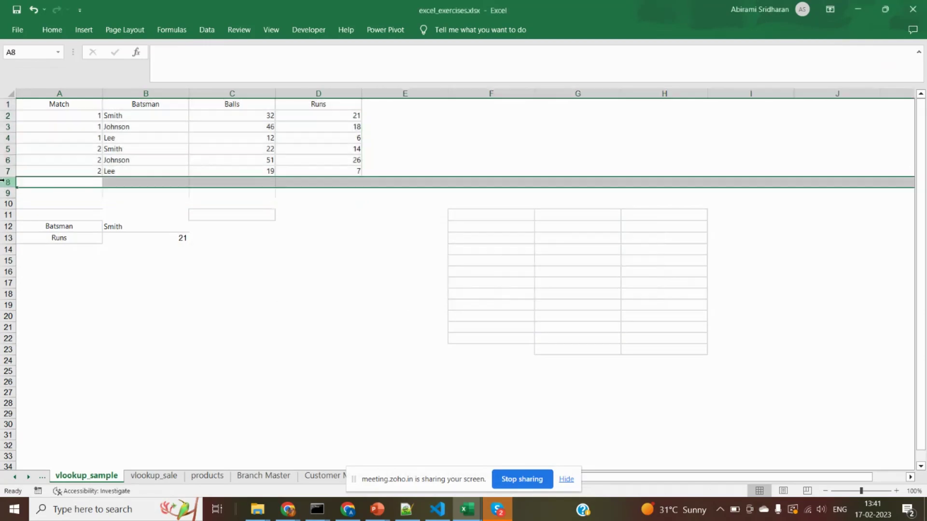
{"action": "left_click", "coordinate": [89, 169]}
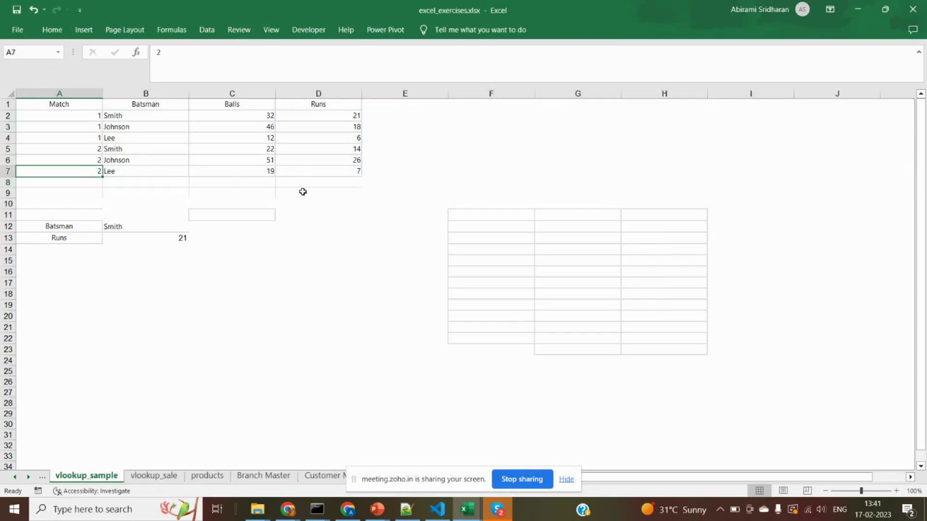
{"action": "left_click", "coordinate": [120, 172]}
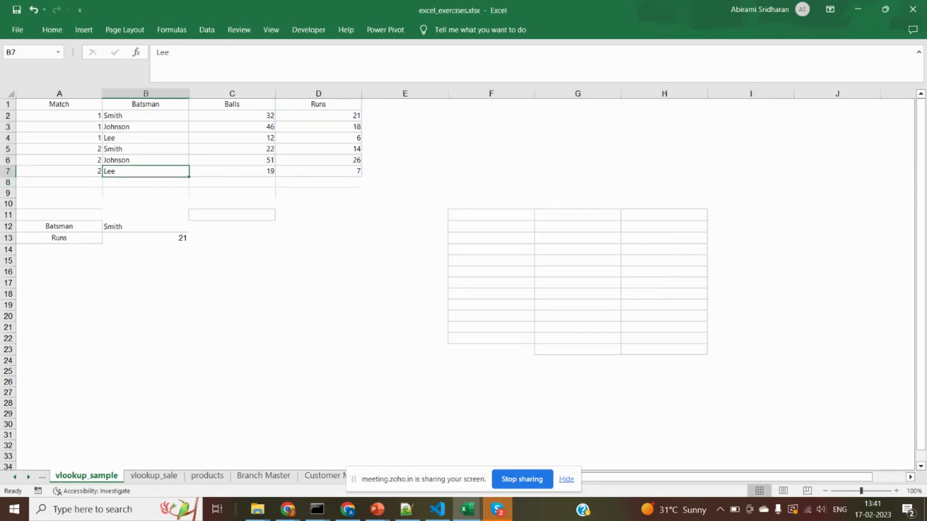
{"action": "left_click", "coordinate": [7, 171]}
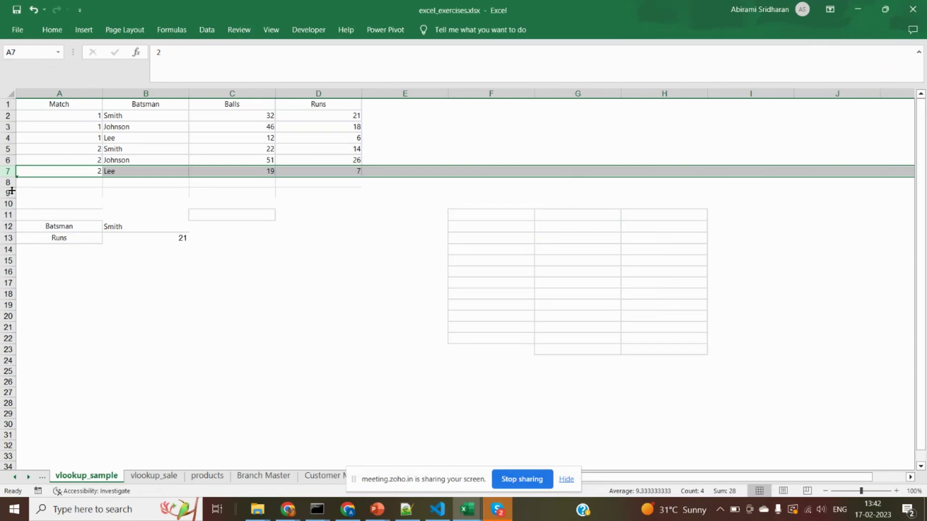
{"action": "left_click", "coordinate": [88, 149]}
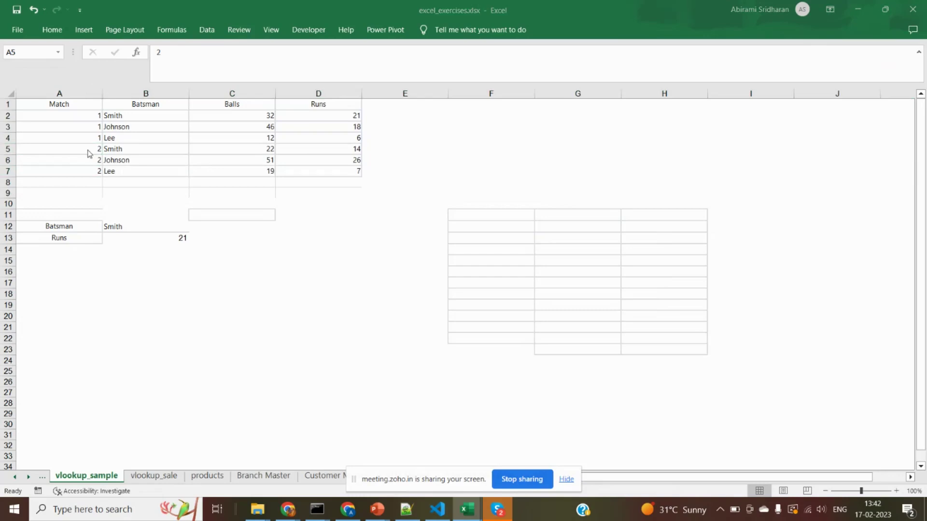
Switch to the PowerPoint topics slide to check the item on comparing two columns, and return to Excel
{"action": "key", "text": "alt+Tab"}
{"action": "triple_click", "coordinate": [190, 266]}
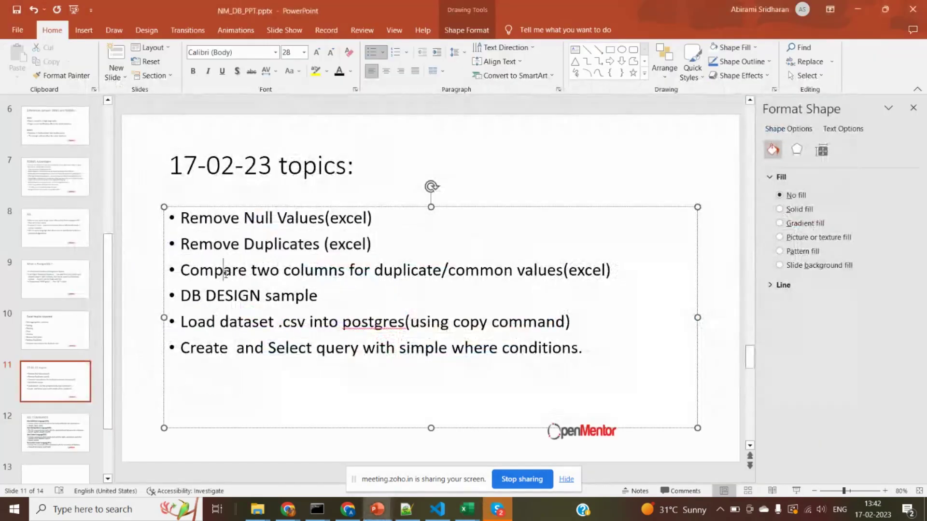
{"action": "key", "text": "alt+Tab"}
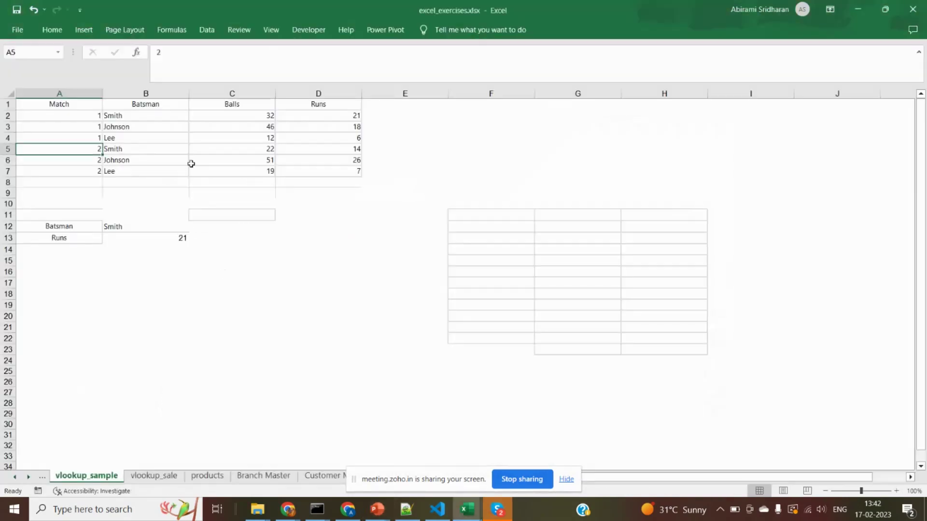
Copy the Batsman column B1:B7, including its header, to the range starting at F11
{"action": "left_click", "coordinate": [135, 104]}
{"action": "left_click_drag", "start_coordinate": [136, 105], "coordinate": [137, 169]}
{"action": "key", "text": "ctrl+c"}
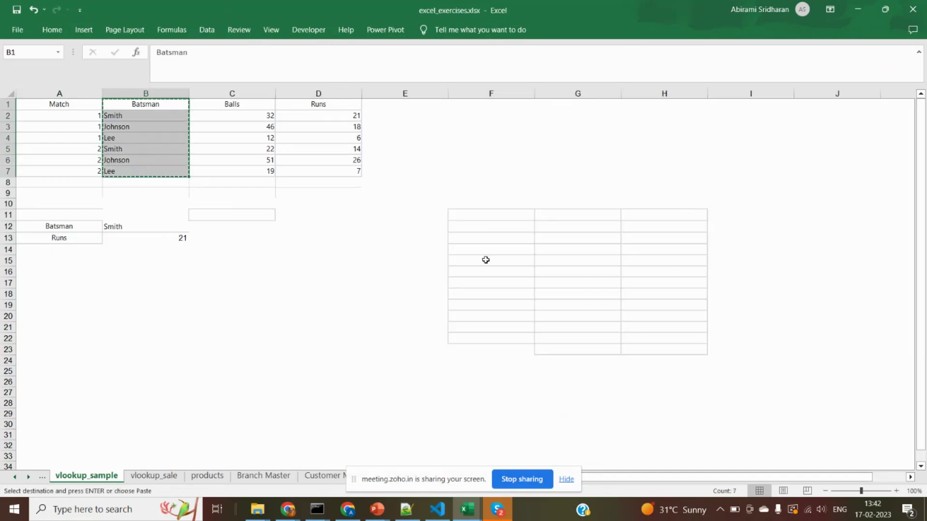
{"action": "left_click", "coordinate": [478, 217]}
{"action": "key", "text": "ctrl+v"}
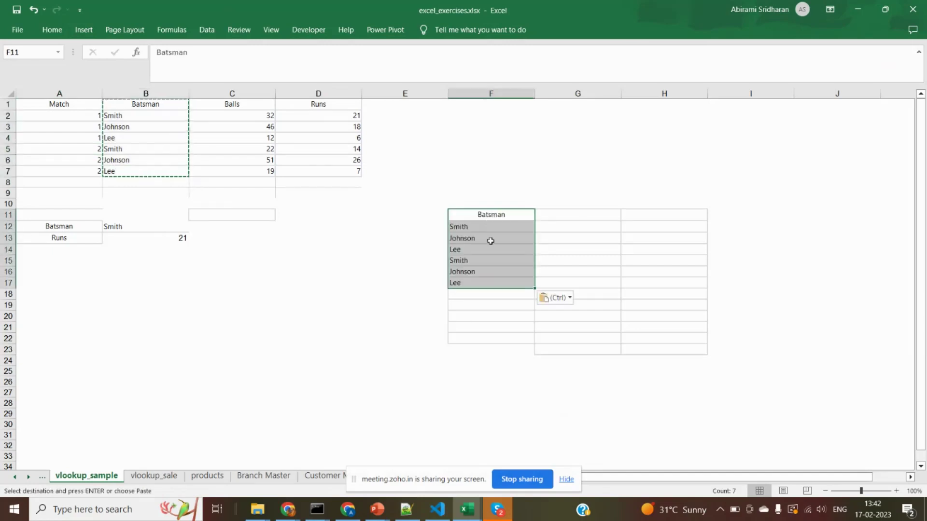
Copy the batsman entries in F14:F16 to the adjacent column starting at G12
{"action": "left_click_drag", "start_coordinate": [488, 249], "coordinate": [488, 270]}
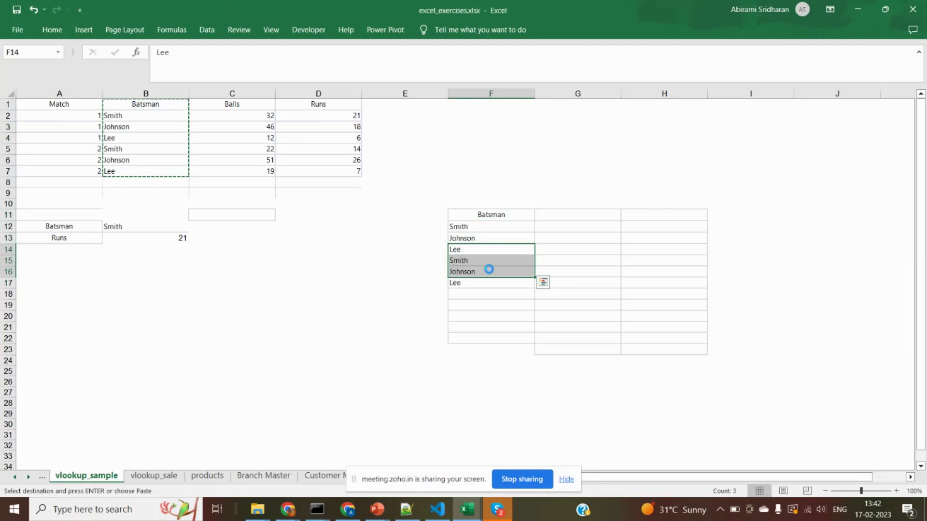
{"action": "key", "text": "ctrl+c"}
{"action": "left_click", "coordinate": [589, 226]}
{"action": "key", "text": "ctrl+v"}
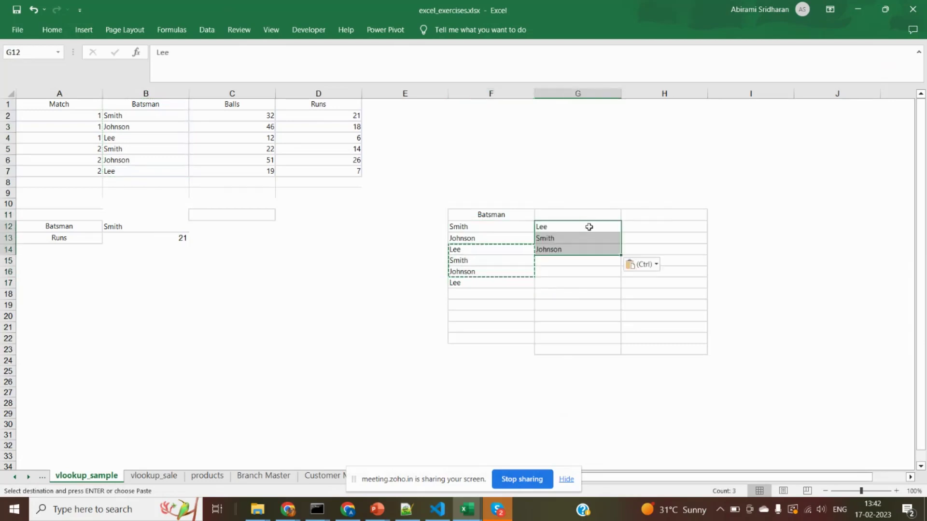
Copy the Batsman header from F11 to G11 as the second list's header
{"action": "left_click", "coordinate": [558, 215]}
{"action": "left_click", "coordinate": [519, 214]}
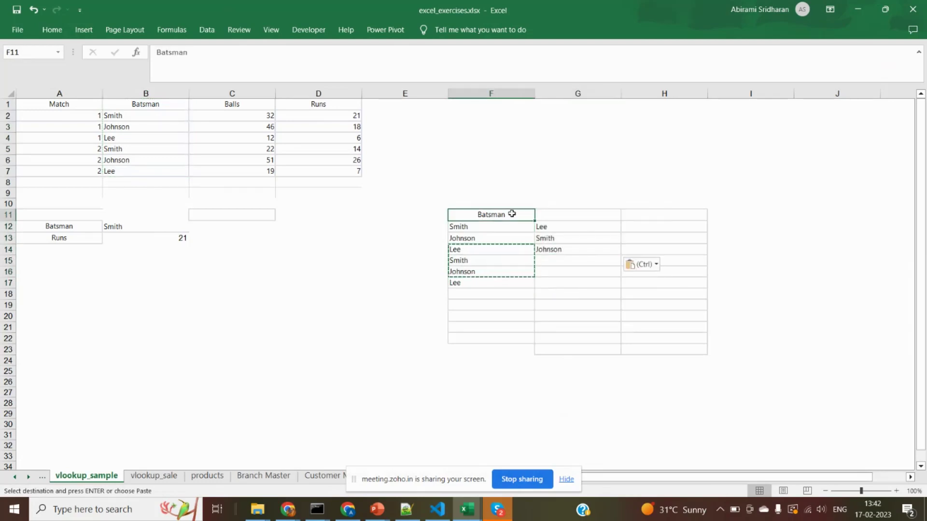
{"action": "key", "text": "ctrl+c"}
{"action": "left_click", "coordinate": [578, 215]}
{"action": "key", "text": "ctrl+v"}
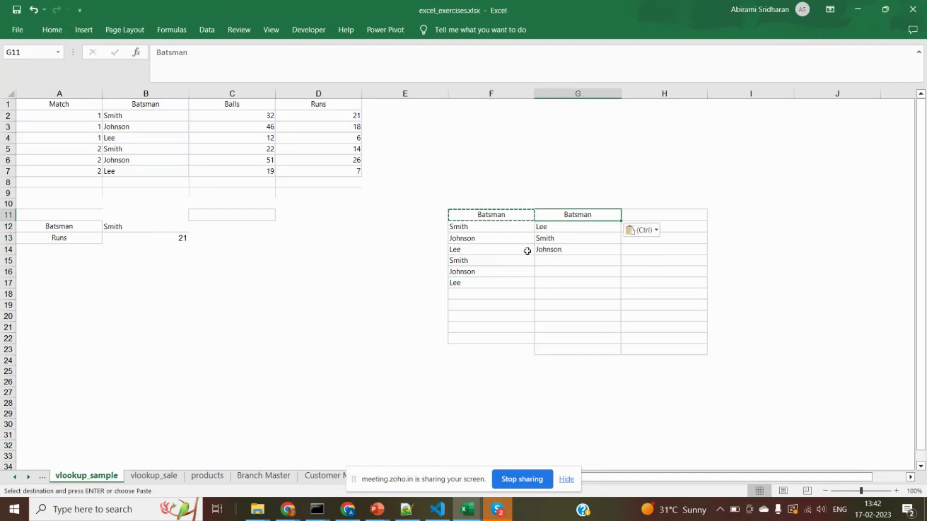
Fill cells G15, G16 and G17 with the copied text Batsman
{"action": "left_click", "coordinate": [550, 262]}
{"action": "key", "text": "ctrl+v"}
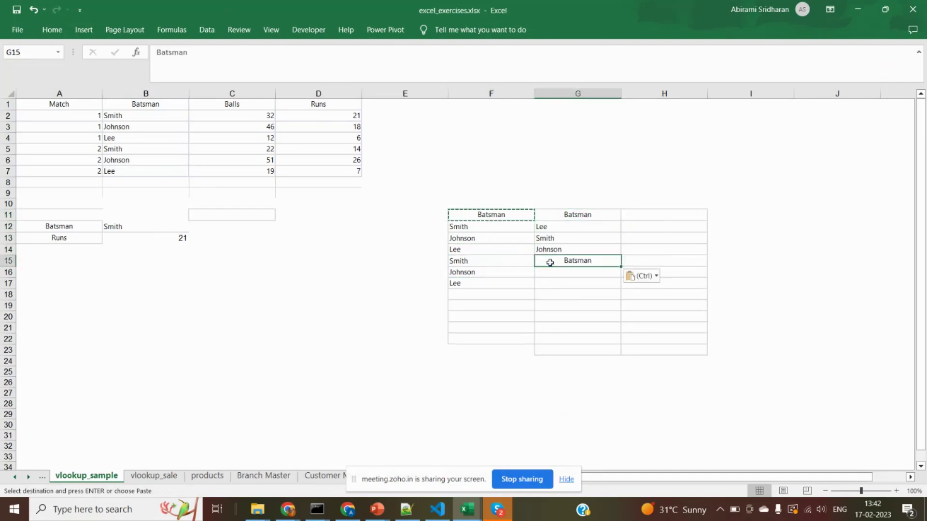
{"action": "left_click", "coordinate": [557, 271]}
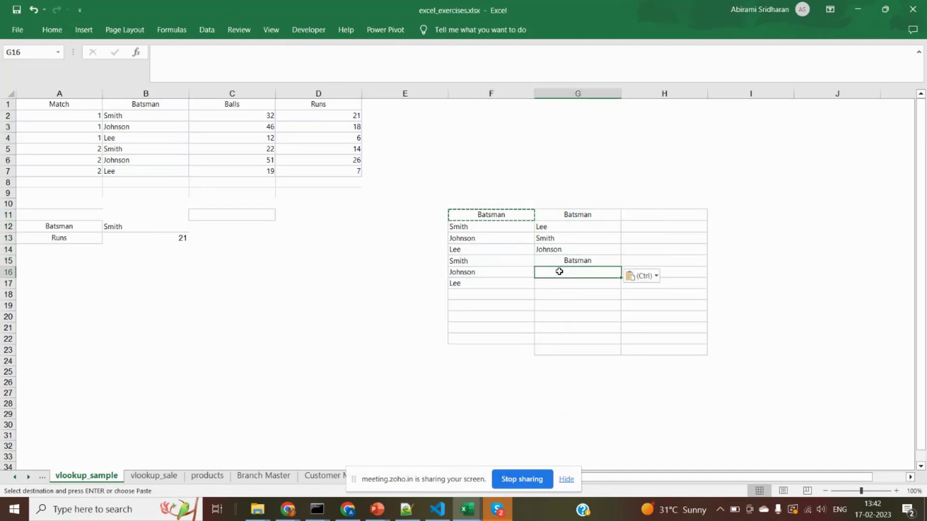
{"action": "key", "text": "ctrl+v"}
{"action": "left_click", "coordinate": [559, 285]}
{"action": "key", "text": "ctrl+v"}
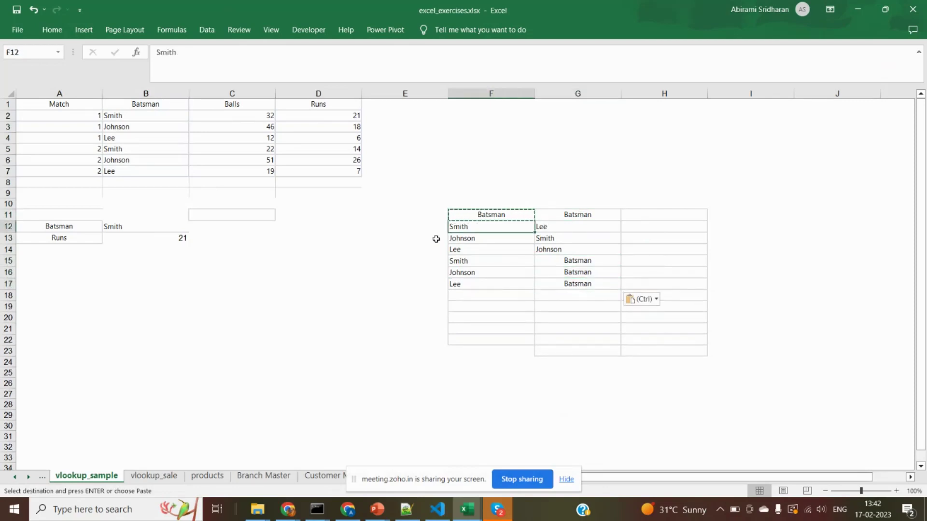
Compare the two Batsman lists in F11:G17, looking at the entries in F12:F17 and G12:G14
{"action": "left_click_drag", "start_coordinate": [477, 215], "coordinate": [552, 282]}
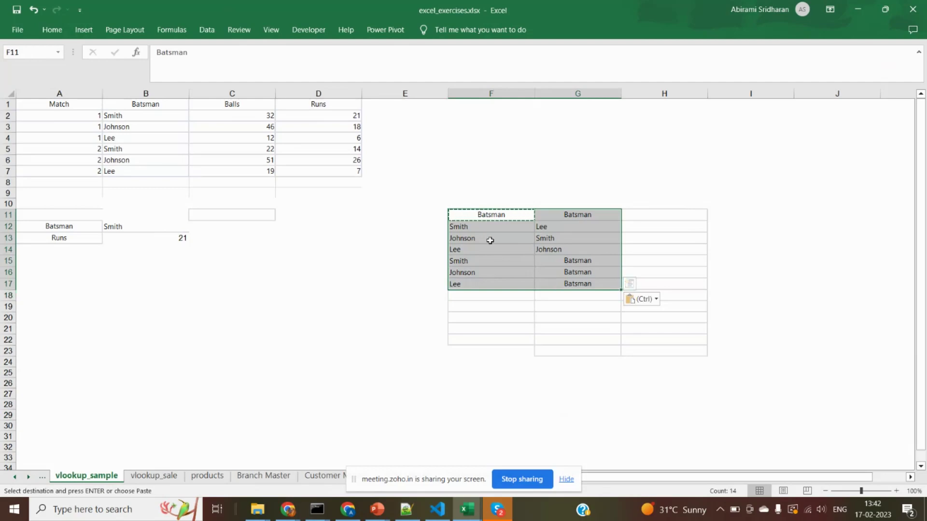
{"action": "left_click", "coordinate": [460, 238]}
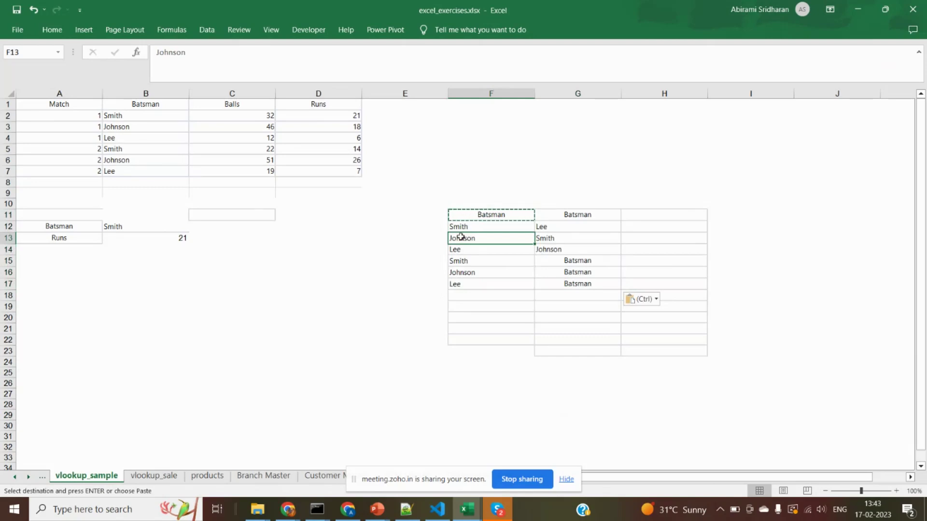
{"action": "left_click_drag", "start_coordinate": [461, 225], "coordinate": [462, 255]}
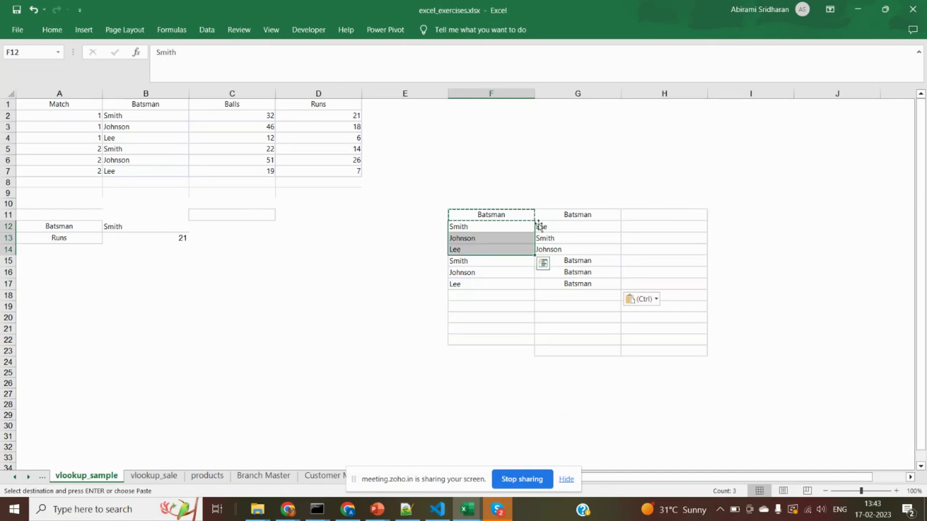
{"action": "left_click_drag", "start_coordinate": [558, 227], "coordinate": [561, 250]}
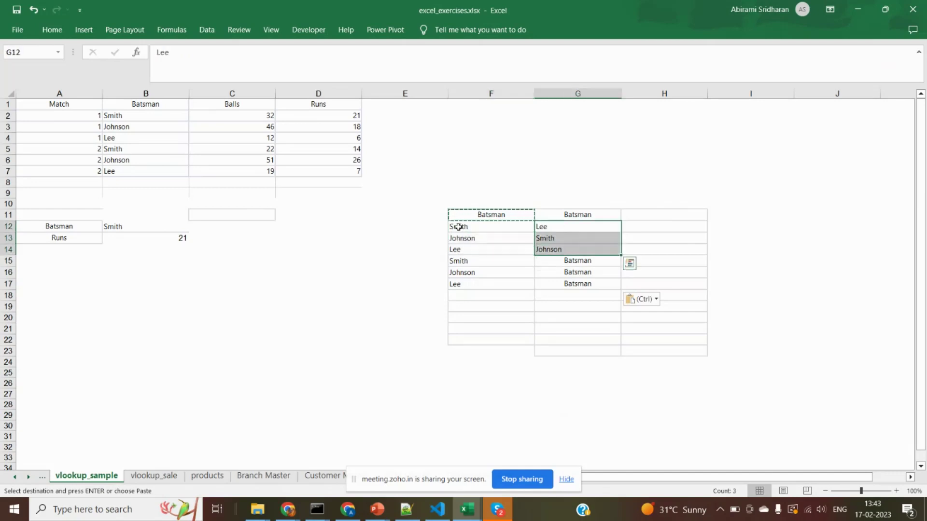
{"action": "left_click_drag", "start_coordinate": [459, 226], "coordinate": [461, 284]}
{"action": "left_click", "coordinate": [465, 306]}
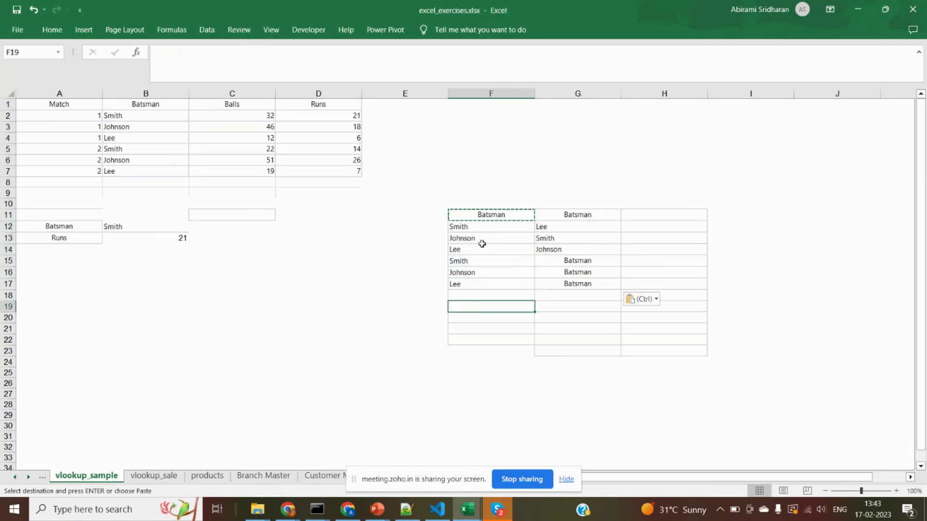
Apply a Duplicate Values conditional format to F11:G17 using Light Red Fill with Dark Red Text
{"action": "left_click_drag", "start_coordinate": [479, 215], "coordinate": [571, 290]}
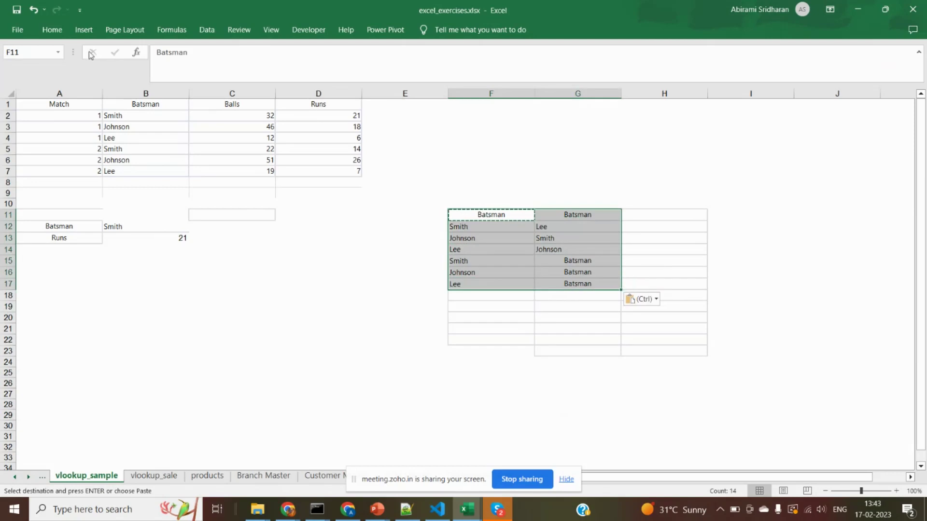
{"action": "left_click", "coordinate": [64, 33]}
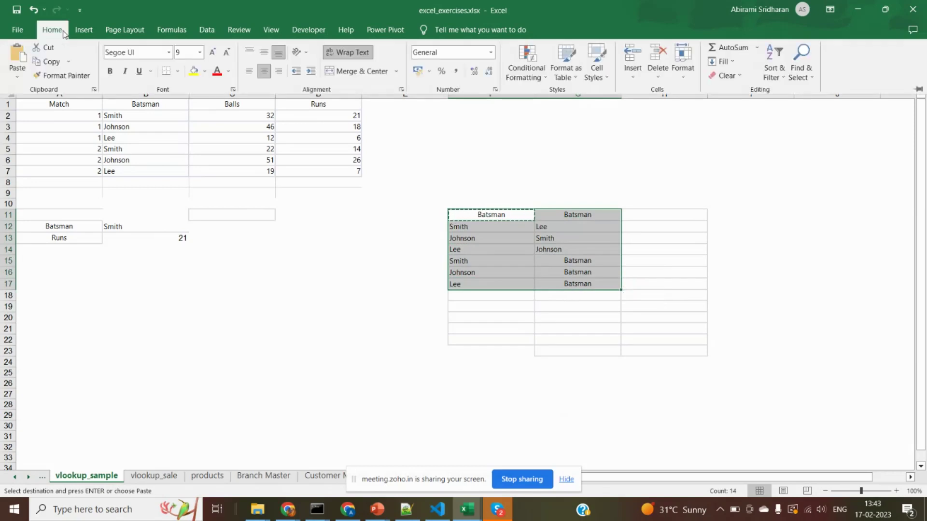
{"action": "left_click", "coordinate": [521, 80]}
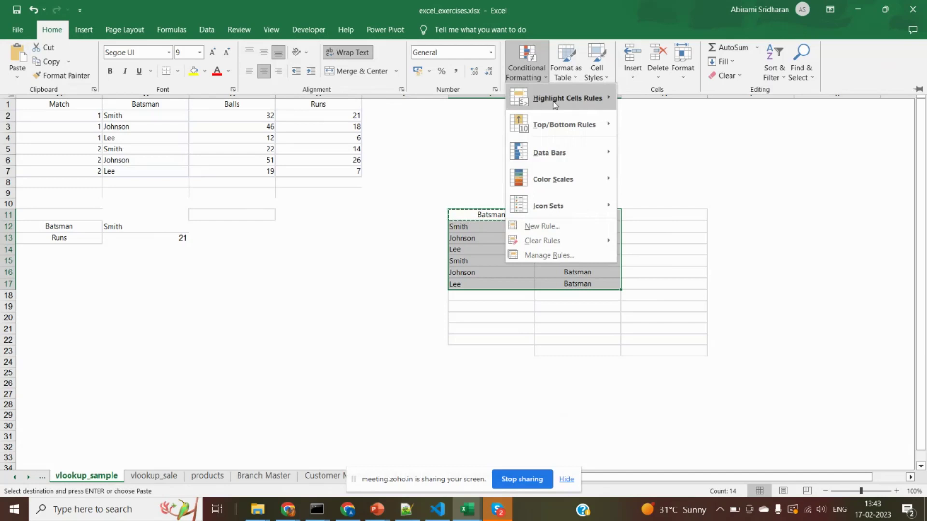
{"action": "mouse_move", "coordinate": [554, 105]}
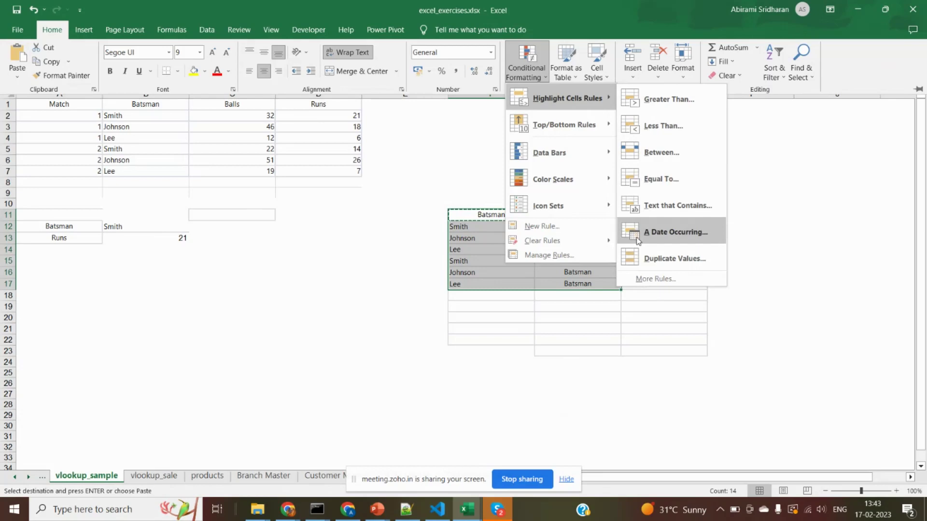
{"action": "left_click", "coordinate": [630, 263]}
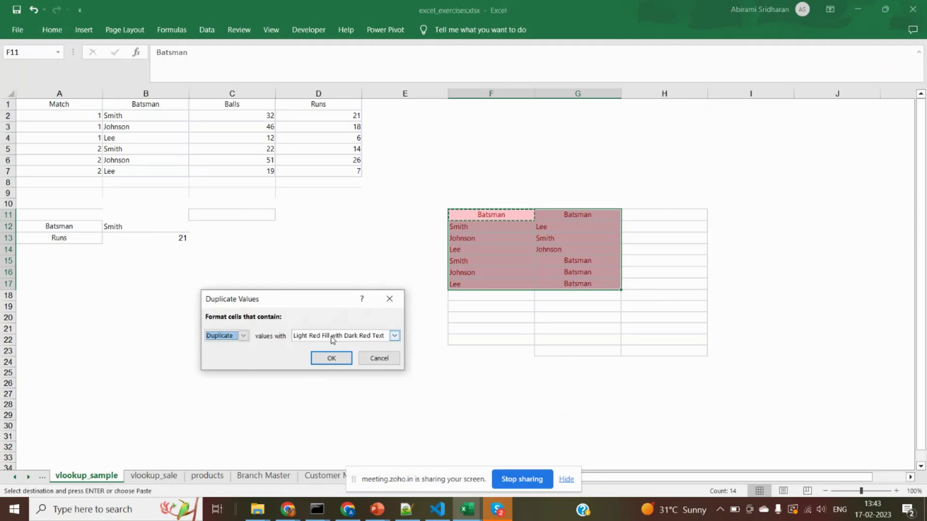
{"action": "left_click", "coordinate": [331, 358]}
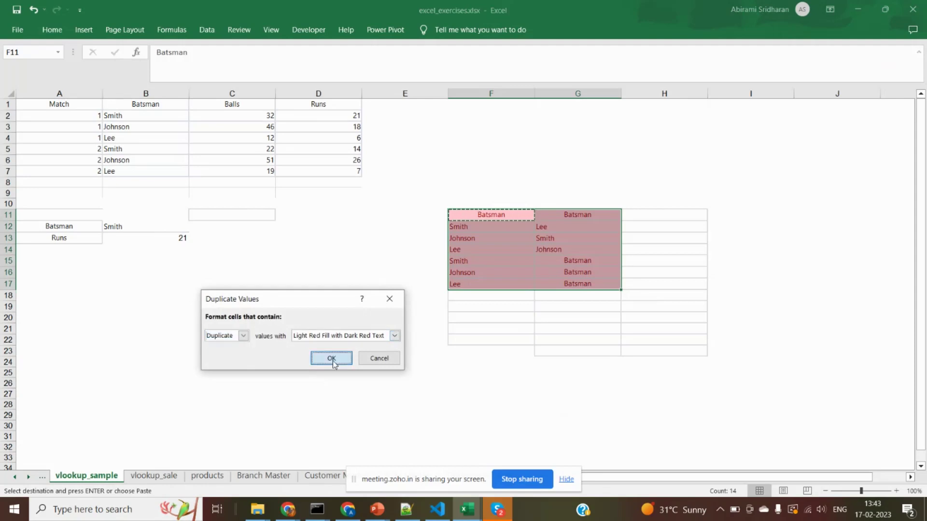
{"action": "left_click", "coordinate": [584, 296]}
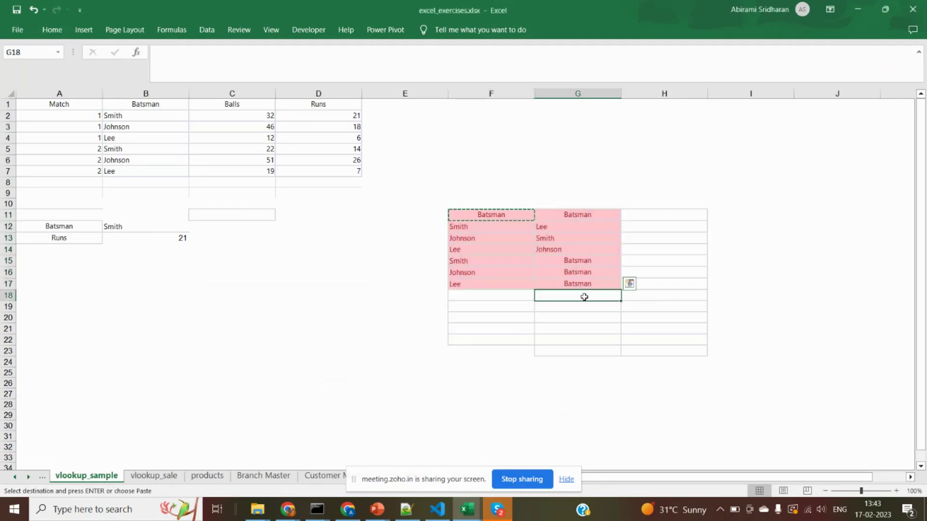
Replace the text in G15 with sdfdsf and in G17 with dfdsf
{"action": "left_click", "coordinate": [485, 231]}
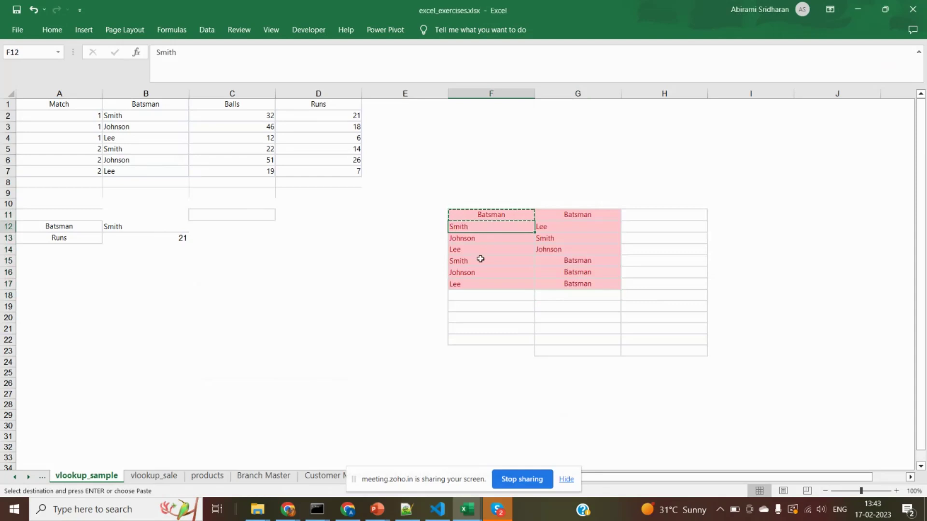
{"action": "left_click", "coordinate": [565, 258]}
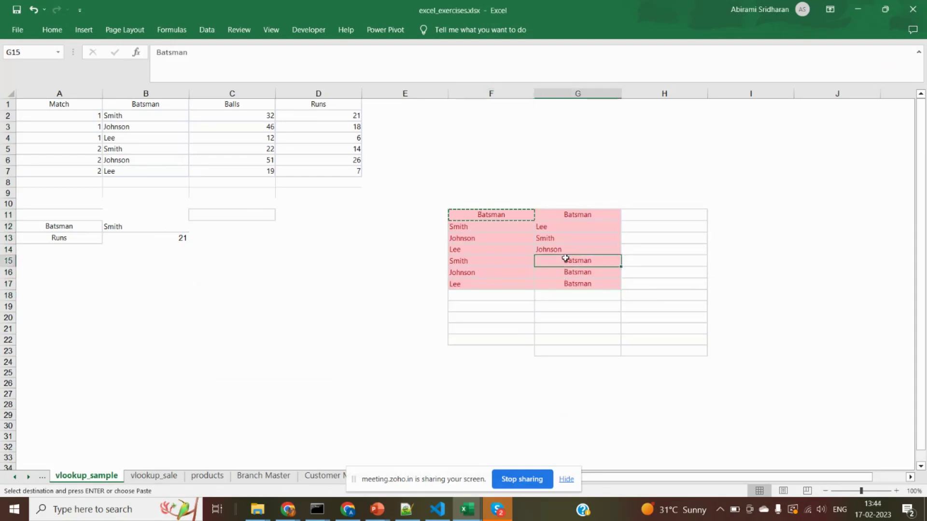
{"action": "type", "text": "sdfdsf"}
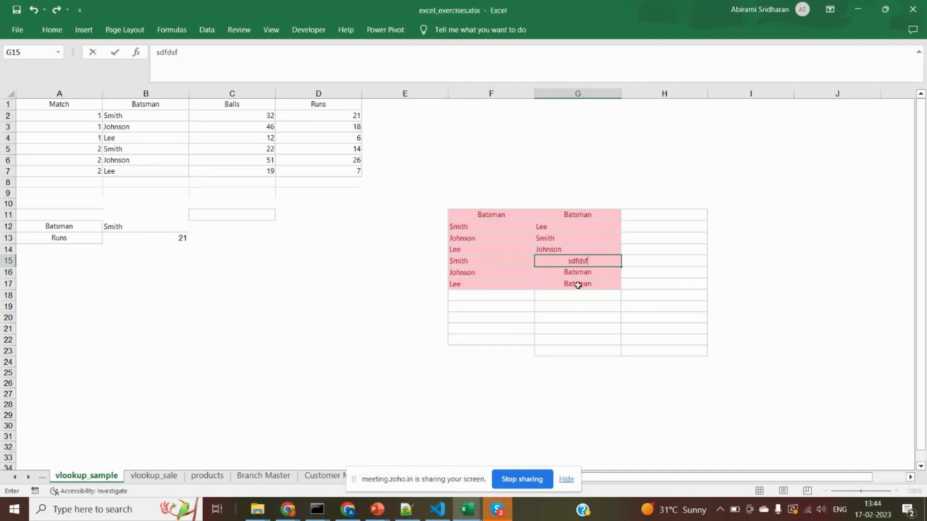
{"action": "left_click", "coordinate": [577, 285]}
{"action": "type", "text": "dfdsf"}
Replace the text in G16 with erer so that it differs from the entries in G15 and G17
{"action": "left_click", "coordinate": [568, 271]}
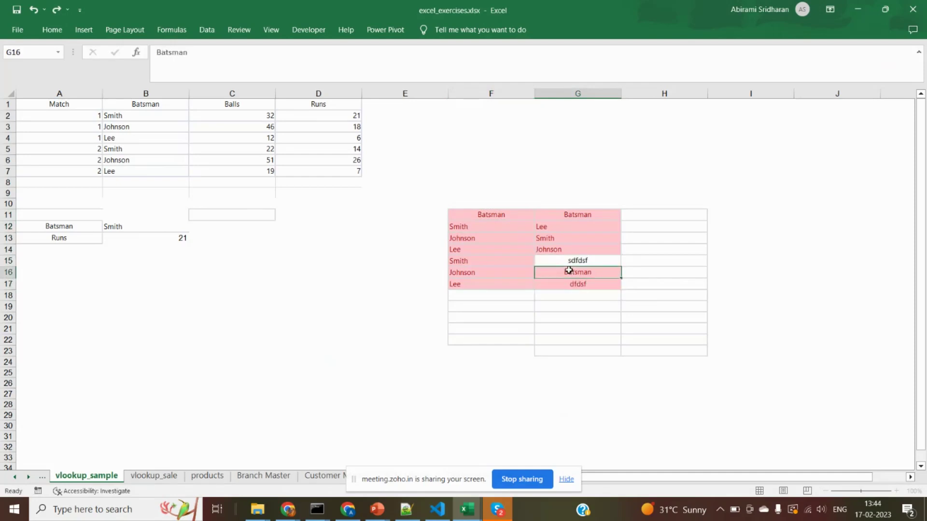
{"action": "type", "text": "sdfdsf"}
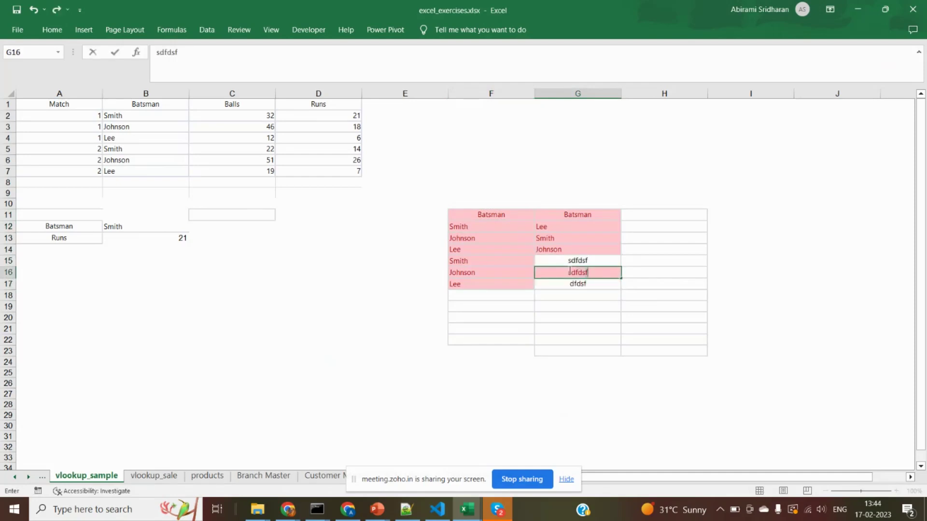
{"action": "left_click", "coordinate": [580, 307]}
{"action": "left_click", "coordinate": [578, 274]}
{"action": "type", "text": "erer"}
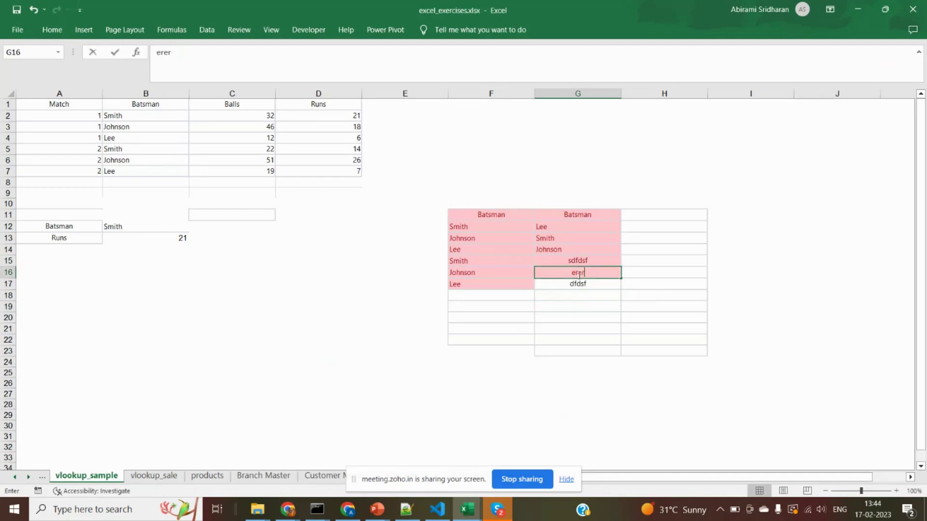
{"action": "left_click", "coordinate": [585, 306]}
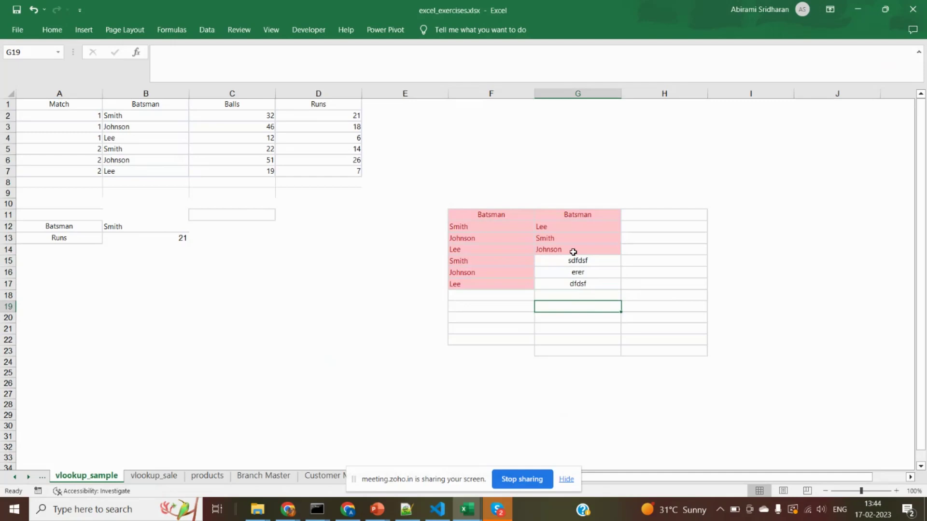
Compare the highlighted names in F12:F17 and G12:G14 with the non-matching entries in G15:G17
{"action": "left_click_drag", "start_coordinate": [489, 227], "coordinate": [493, 285]}
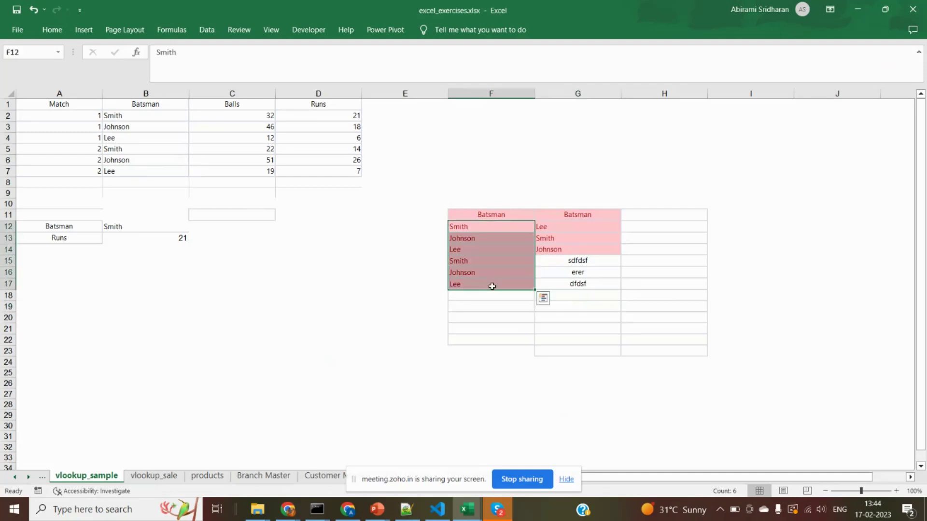
{"action": "left_click_drag", "start_coordinate": [545, 227], "coordinate": [547, 246]}
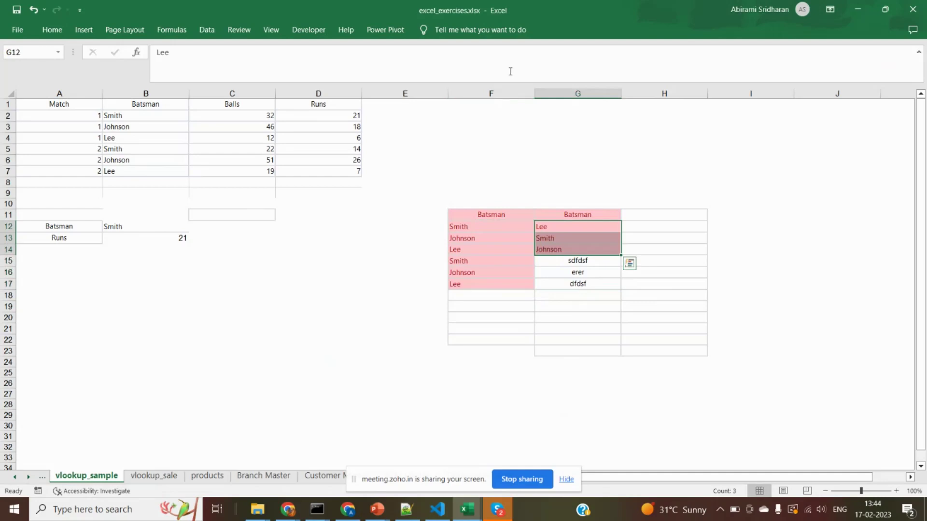
{"action": "left_click", "coordinate": [505, 94]}
{"action": "left_click", "coordinate": [575, 94]}
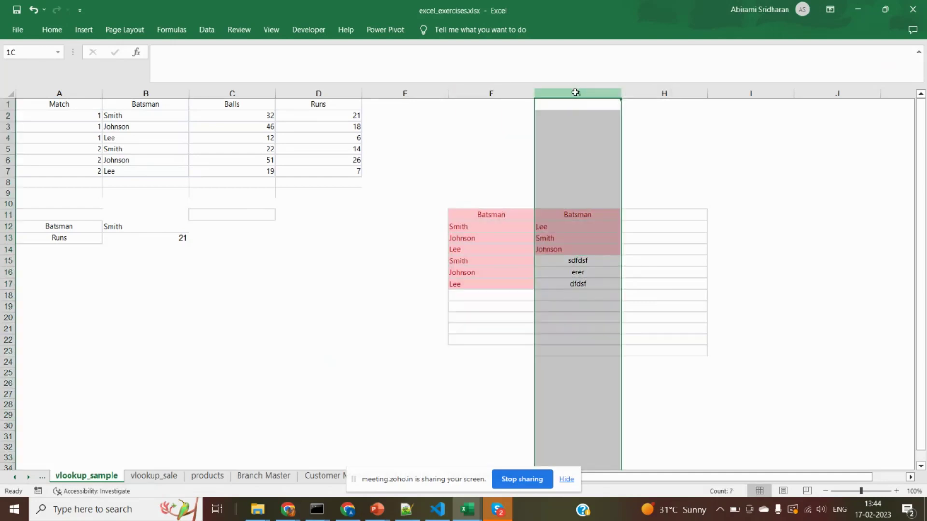
{"action": "left_click_drag", "start_coordinate": [577, 261], "coordinate": [577, 285]}
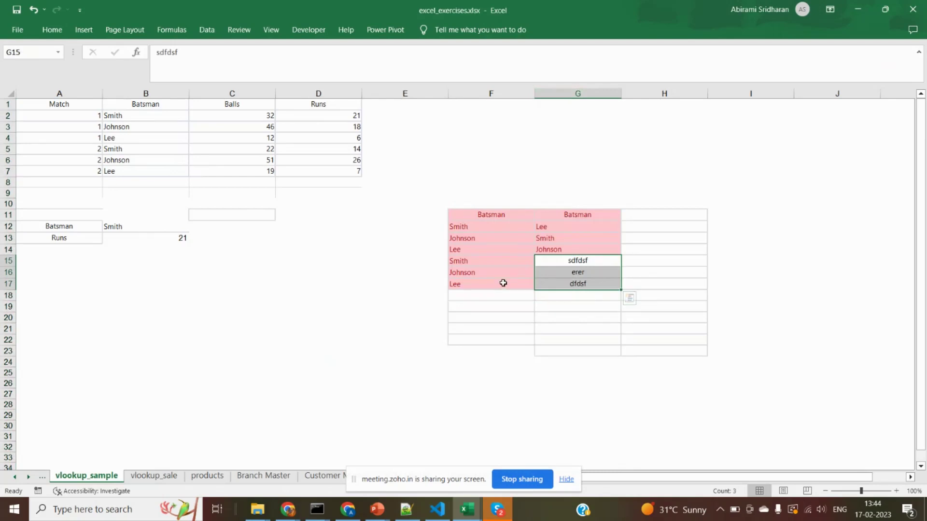
{"action": "left_click", "coordinate": [533, 308]}
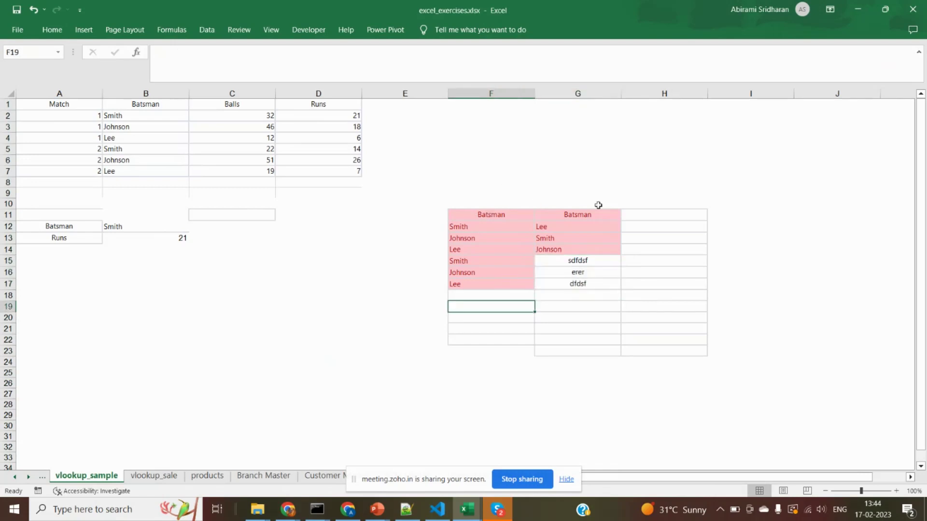
Switch to the Zoho meeting in Chrome, move the screen-sharing notice off the meeting controls, and check the Q&A messages
{"action": "key", "text": "alt+Tab"}
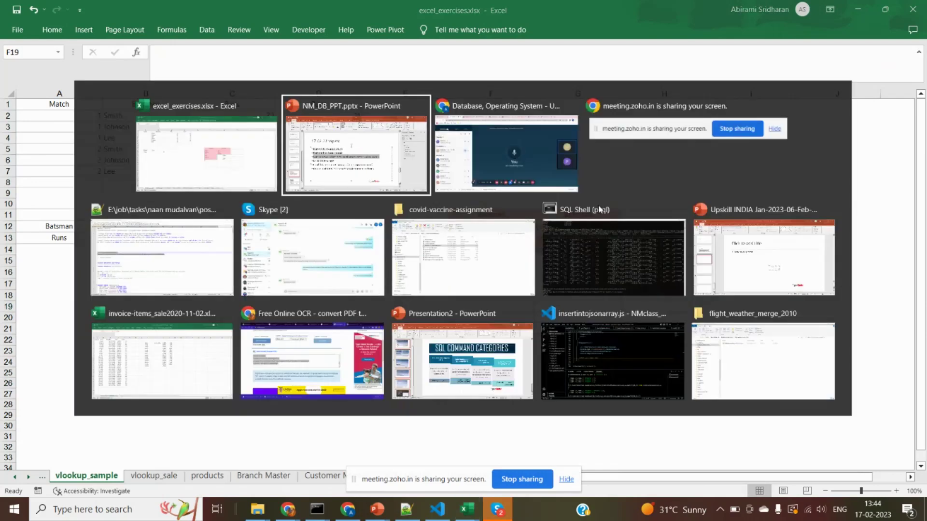
{"action": "key", "text": "alt+Tab"}
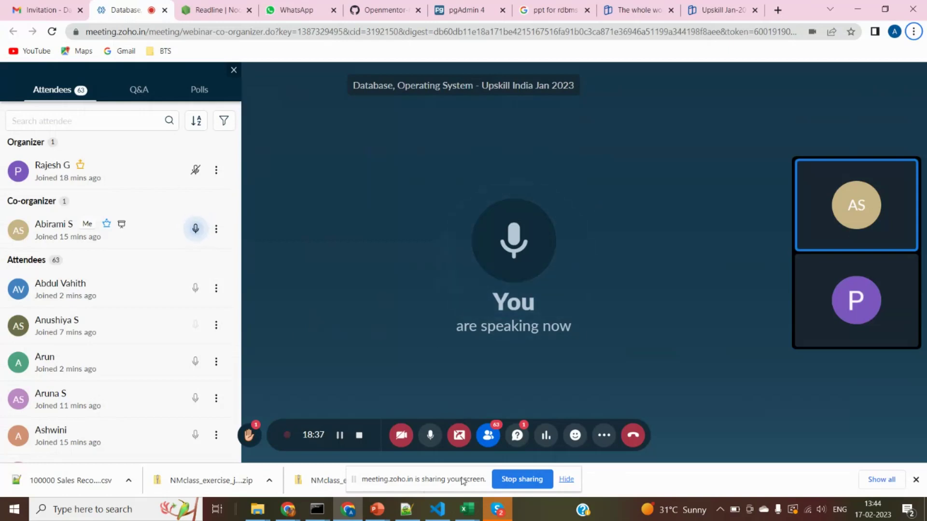
{"action": "left_click_drag", "start_coordinate": [464, 479], "coordinate": [490, 439]}
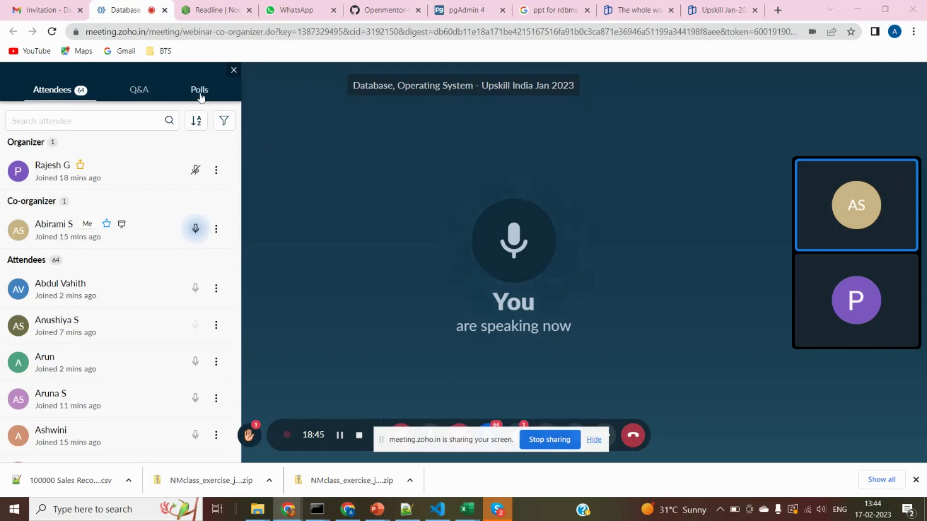
{"action": "left_click", "coordinate": [154, 95]}
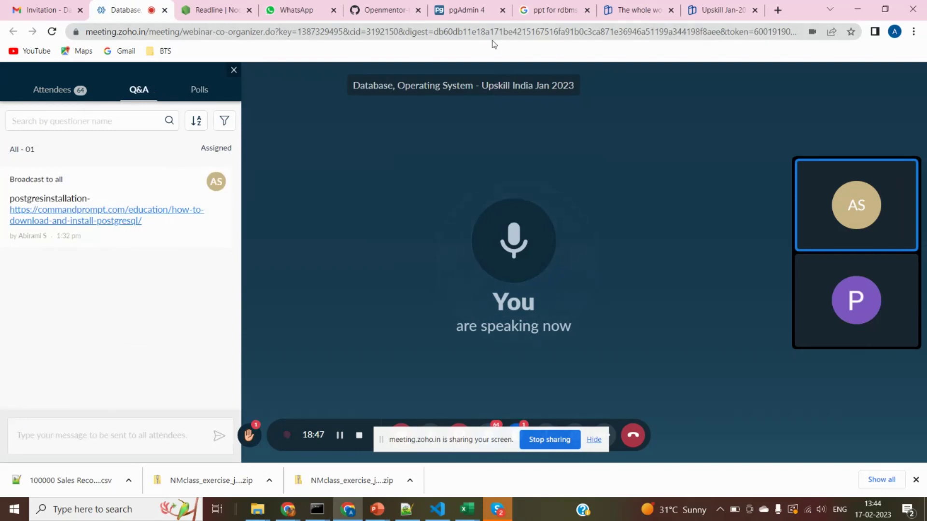
{"action": "left_click", "coordinate": [555, 6]}
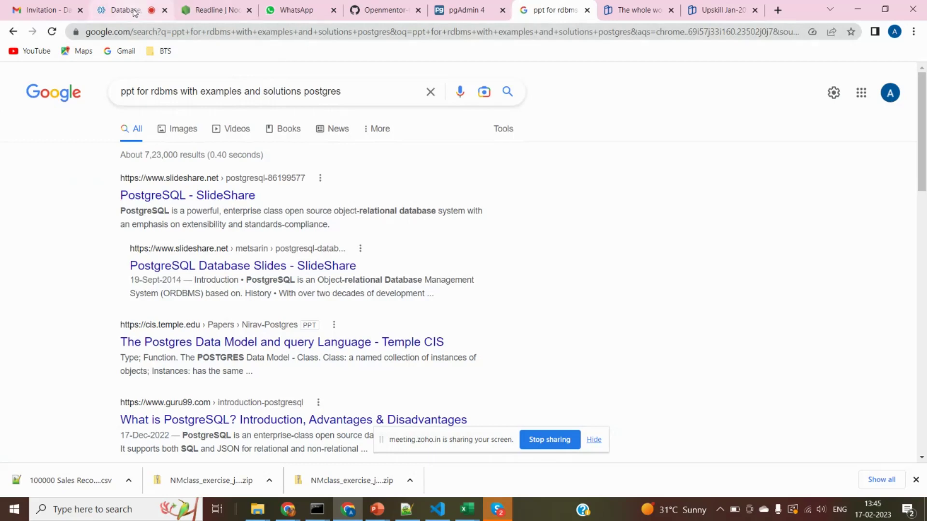
{"action": "left_click", "coordinate": [430, 92]}
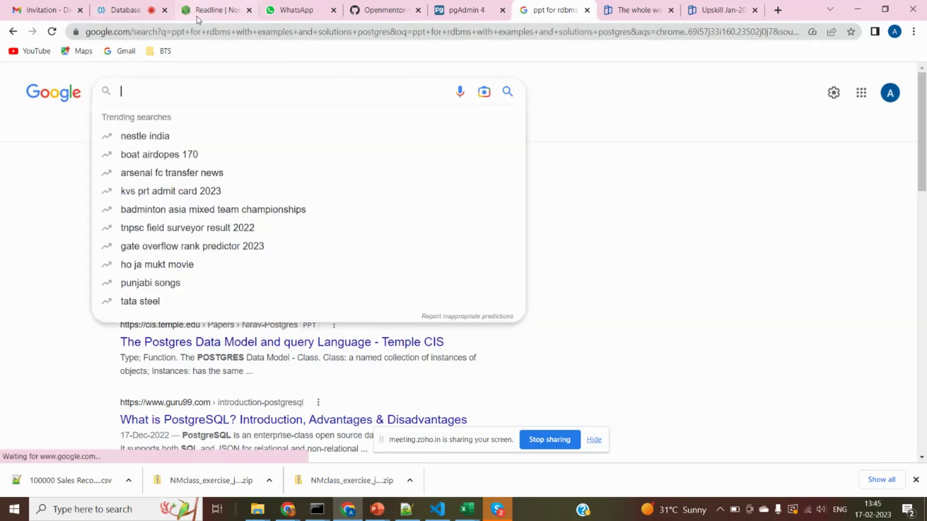
{"action": "left_click", "coordinate": [139, 11]}
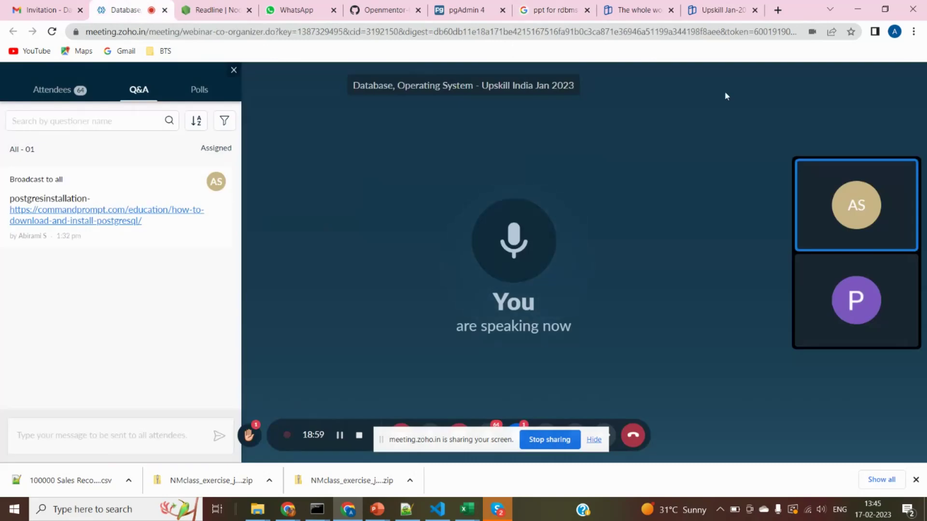
{"action": "left_click", "coordinate": [777, 10]}
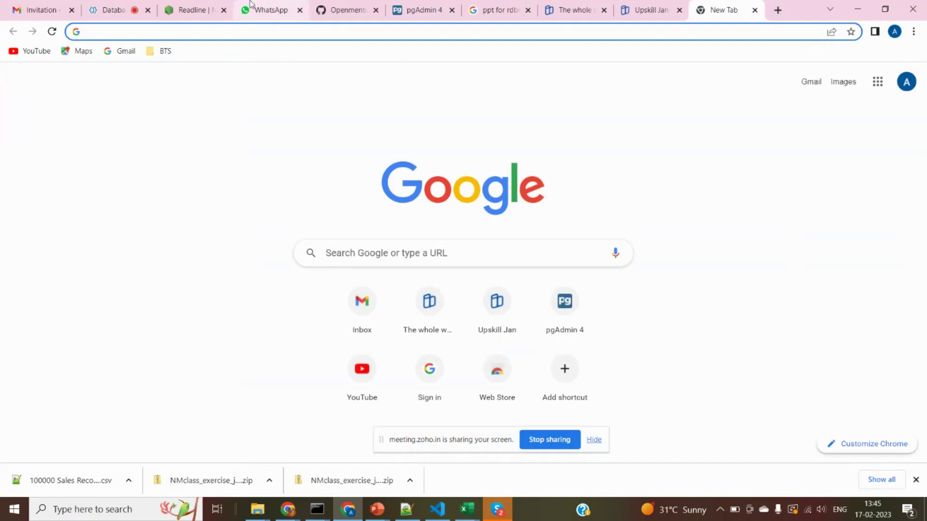
{"action": "left_click", "coordinate": [118, 9]}
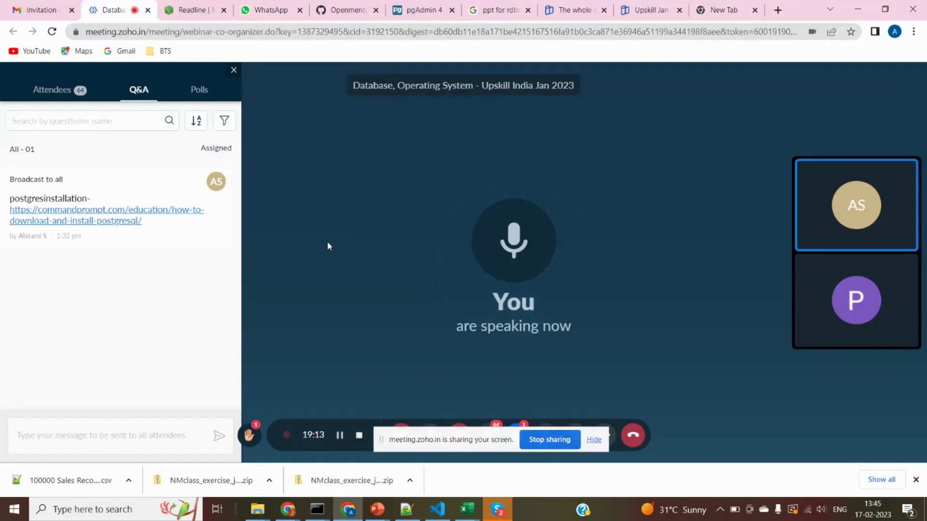
Switch to the NM_DB_PPT.pptx presentation in PowerPoint and select the topic line DB DESIGN sample on the 17-02-23 topics slide
{"action": "key", "text": "alt"}
{"action": "key", "text": "alt+Tab"}
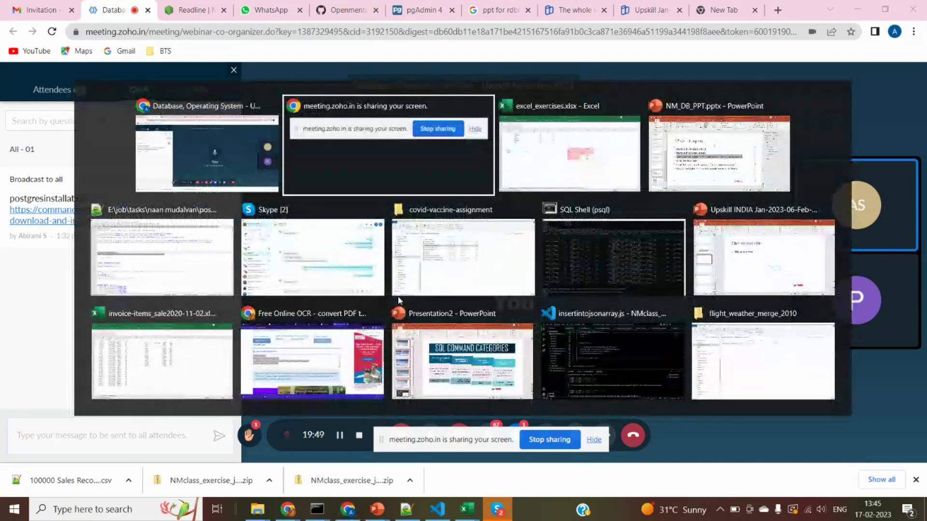
{"action": "key", "text": "alt+Tab"}
{"action": "key", "text": "alt+Tab"}
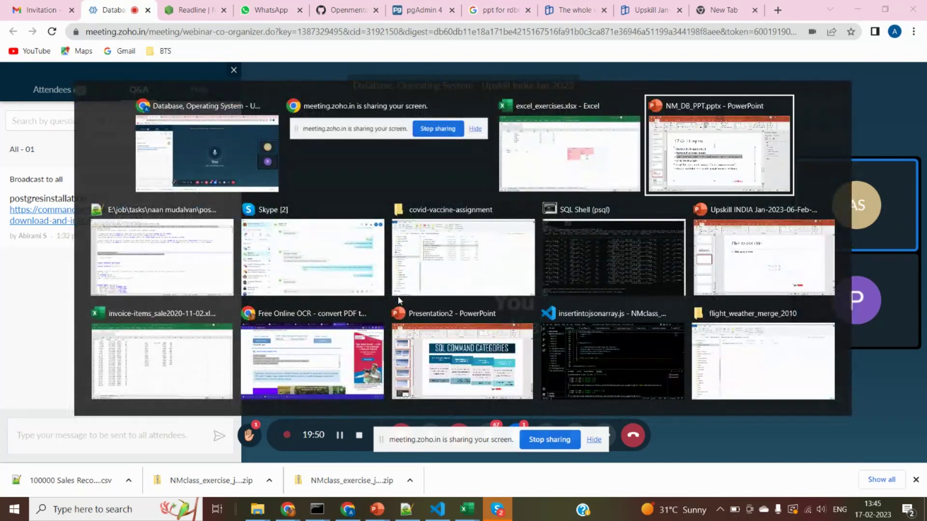
{"action": "left_click", "coordinate": [432, 295]}
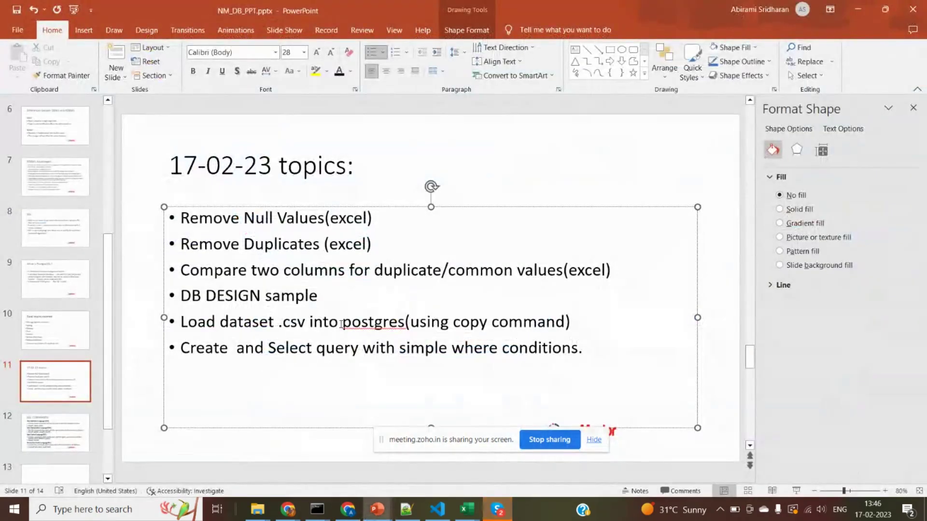
{"action": "left_click", "coordinate": [238, 296]}
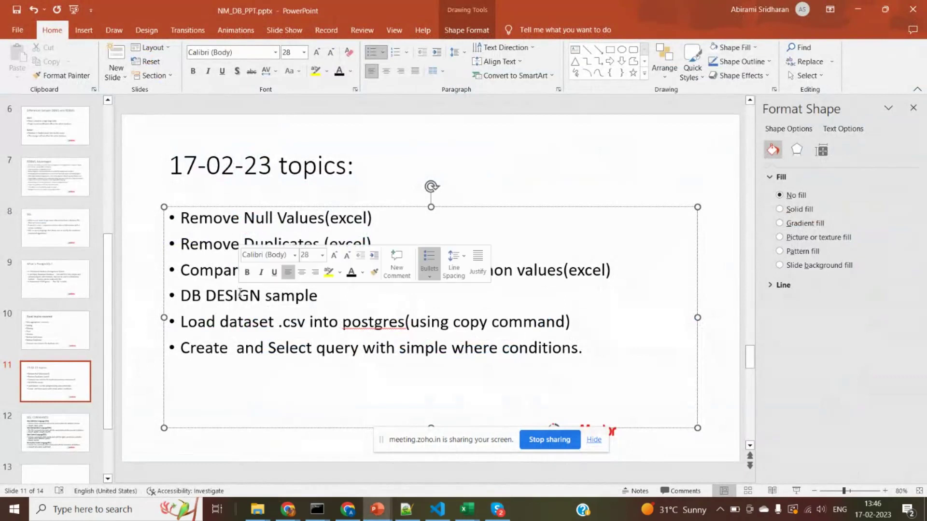
{"action": "triple_click", "coordinate": [238, 296]}
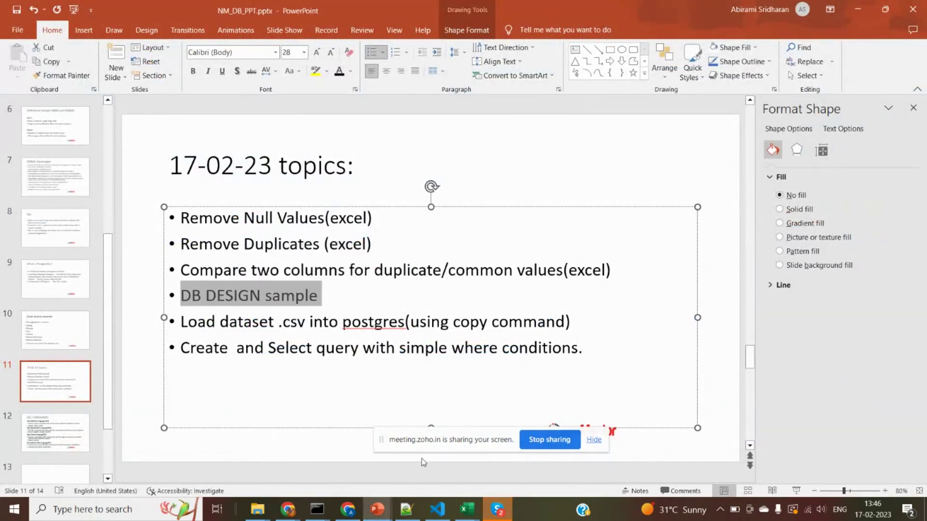
Switch to Notepad++ and bring up the open file covid vaccine -ass-DB design.txt
{"action": "key", "text": "alt+Tab"}
{"action": "key", "text": "alt+Tab"}
{"action": "key", "text": "alt+Tab"}
{"action": "key", "text": "alt+Tab"}
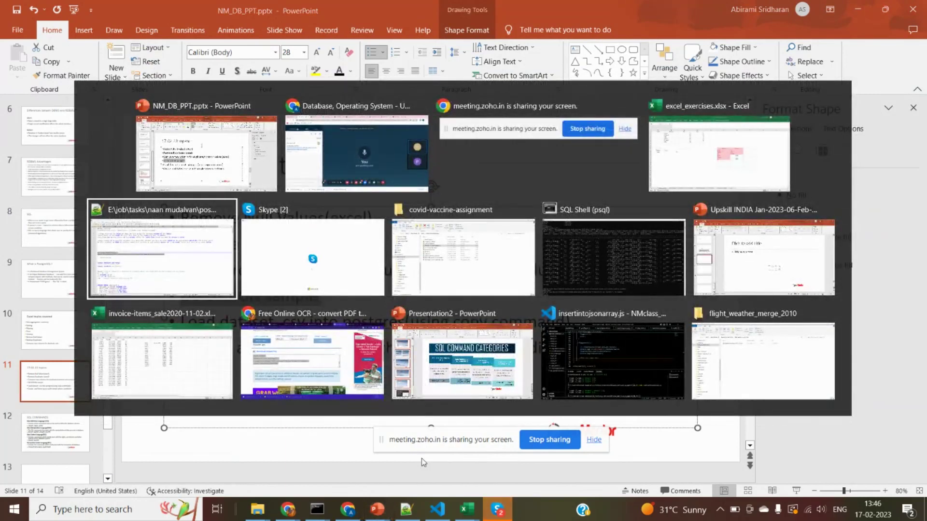
{"action": "key", "text": "alt+Tab"}
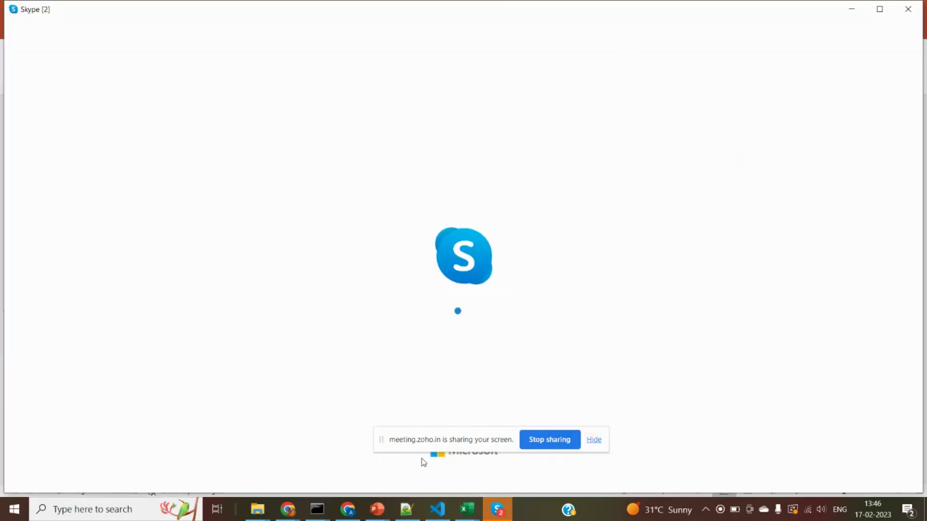
{"action": "key", "text": "alt+Tab"}
{"action": "key", "text": "alt+Tab"}
{"action": "key", "text": "alt+Tab"}
{"action": "key", "text": "alt+Tab"}
{"action": "key", "text": "alt+Tab"}
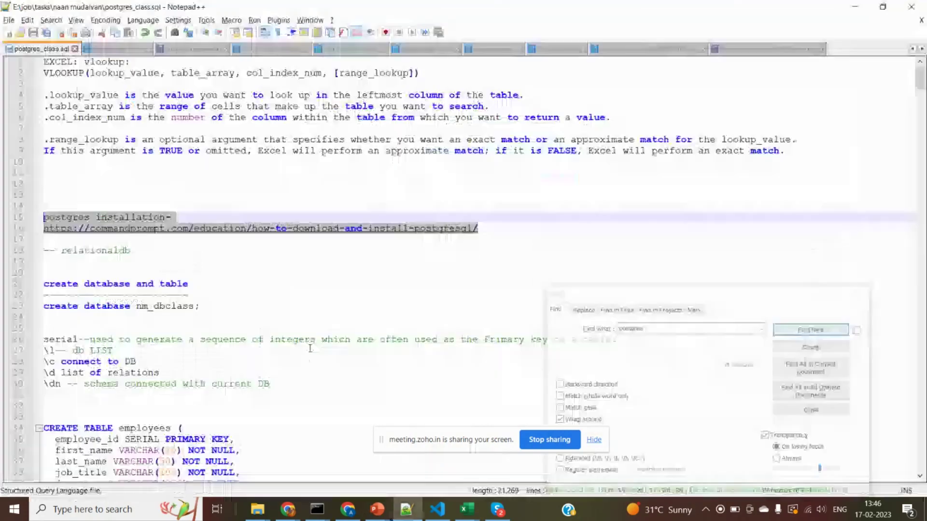
{"action": "key", "text": "ctrl+Tab"}
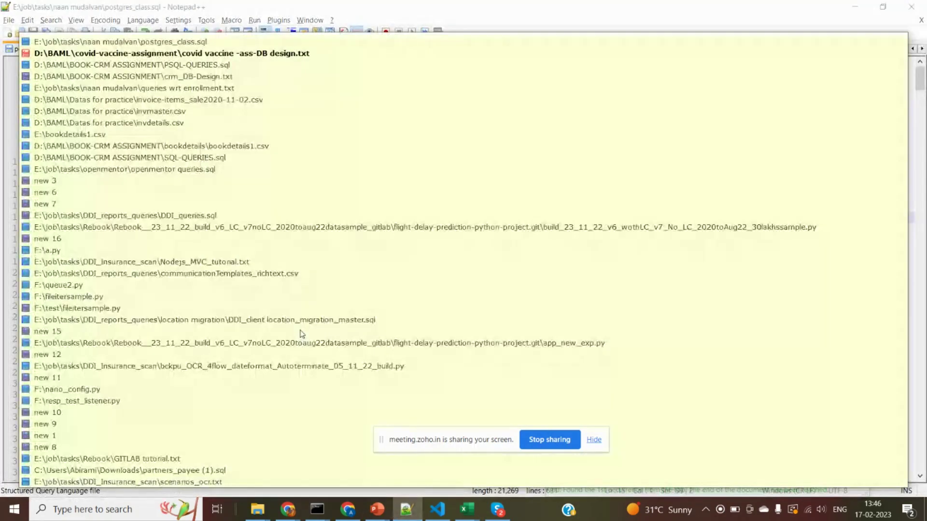
{"action": "left_click", "coordinate": [76, 140]}
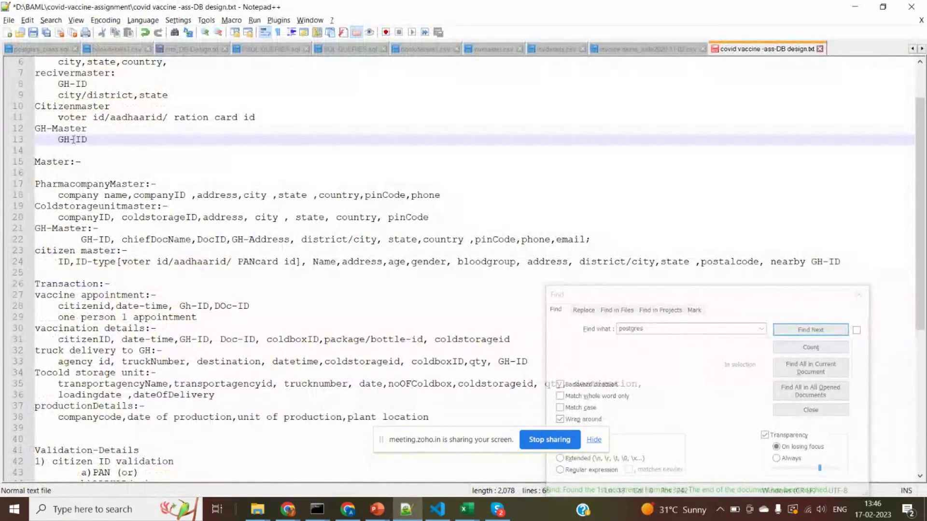
Go to the start of the covid vaccine tracking design and examine its lookup and master sections down to citizen master
{"action": "key", "text": "Up"}
{"action": "key", "text": "Up"}
{"action": "key", "text": "Up"}
{"action": "key", "text": "Up"}
{"action": "key", "text": "Up"}
{"action": "key", "text": "Up"}
{"action": "key", "text": "Up"}
{"action": "key", "text": "Up"}
{"action": "key", "text": "Up"}
{"action": "key", "text": "Up"}
{"action": "key", "text": "Up"}
{"action": "key", "text": "Up"}
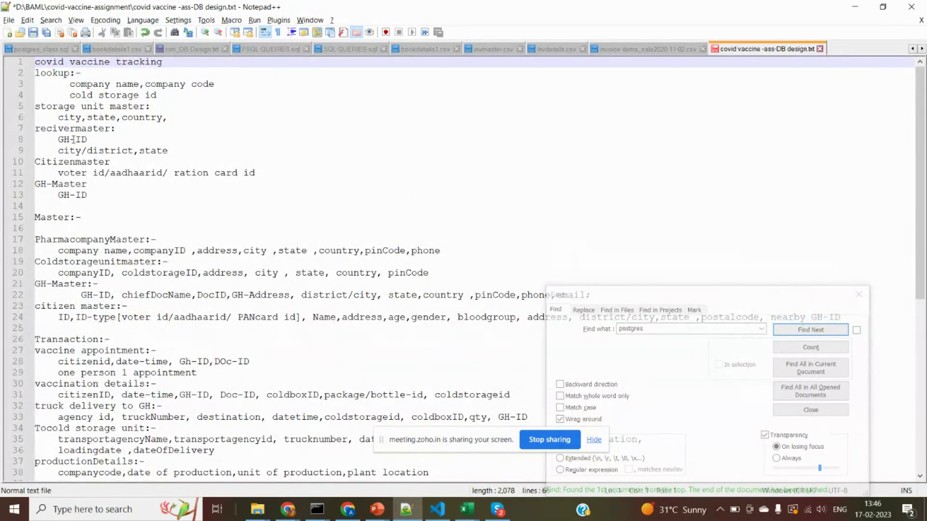
{"action": "key", "text": "Down"}
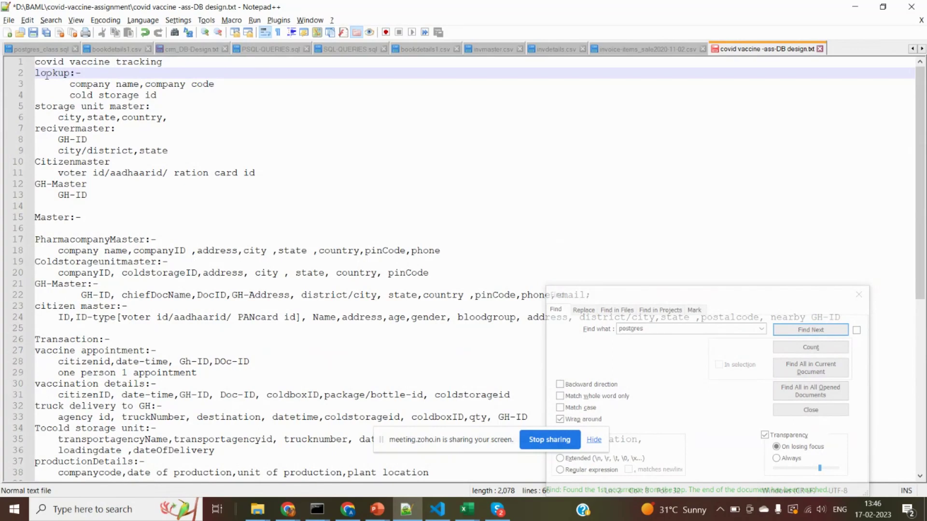
{"action": "left_click_drag", "start_coordinate": [34, 74], "coordinate": [124, 306]}
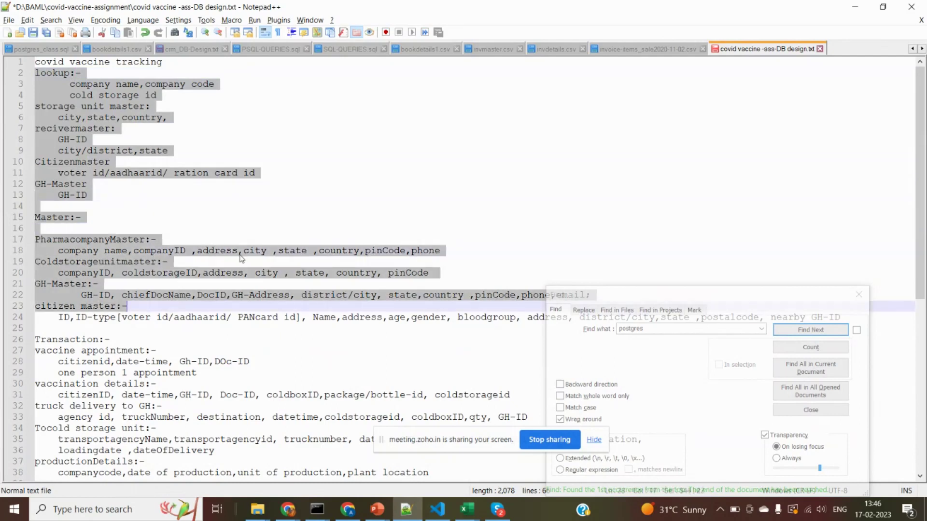
{"action": "left_click", "coordinate": [240, 255]}
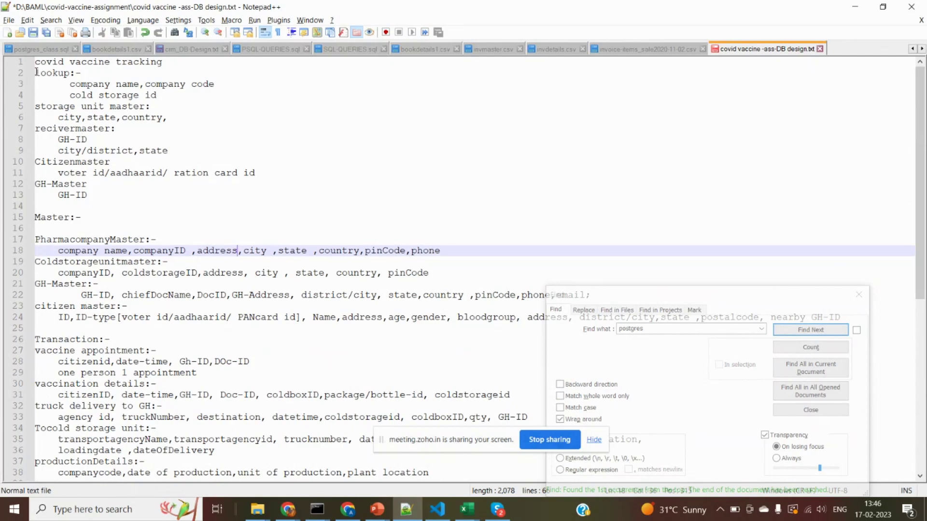
Examine the lookup entries down to GH-Master, pointing out company name and company code
{"action": "left_click_drag", "start_coordinate": [37, 71], "coordinate": [151, 173]}
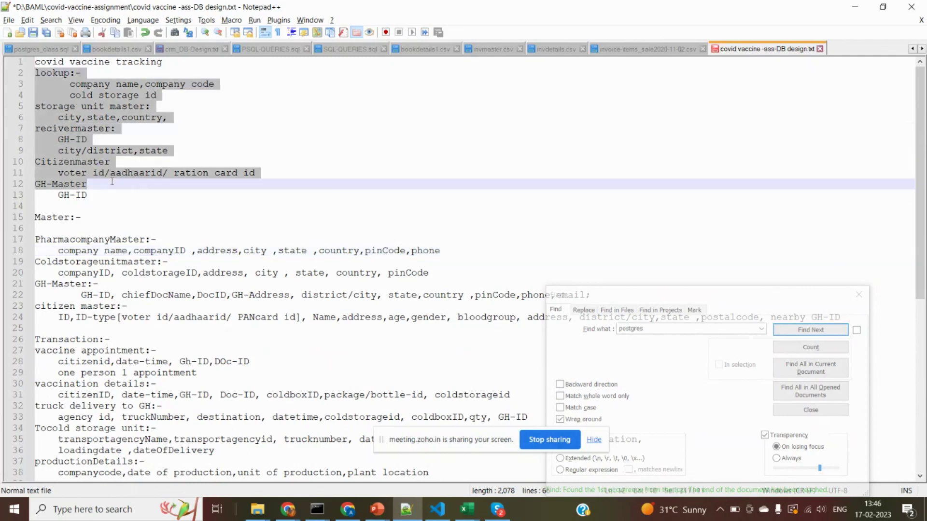
{"action": "left_click", "coordinate": [151, 174]}
{"action": "double_click", "coordinate": [126, 83]}
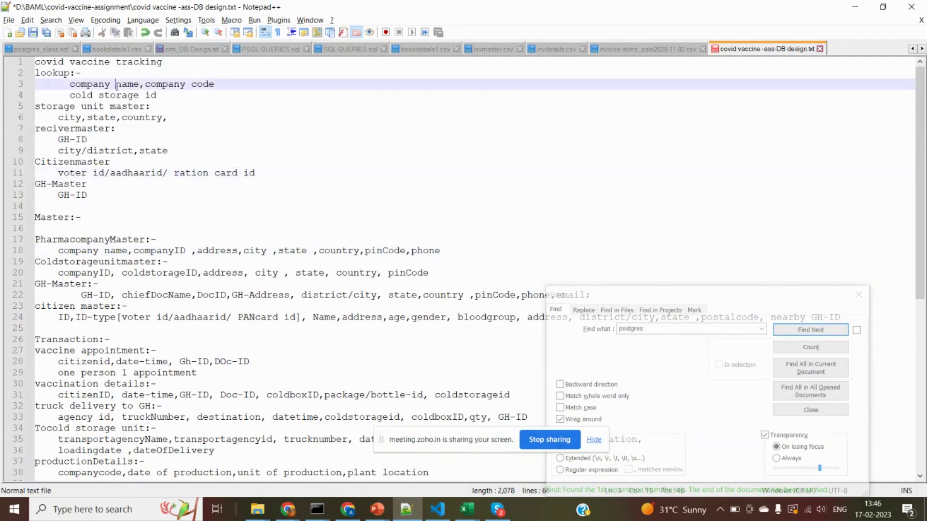
{"action": "double_click", "coordinate": [172, 85]}
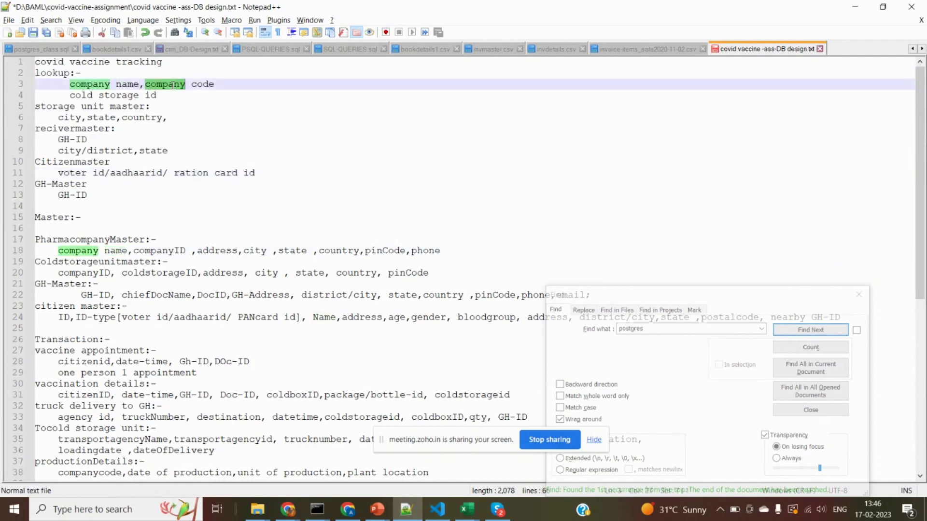
Examine the lookup section, pointing out the city and country fields of the storage unit master
{"action": "double_click", "coordinate": [76, 117]}
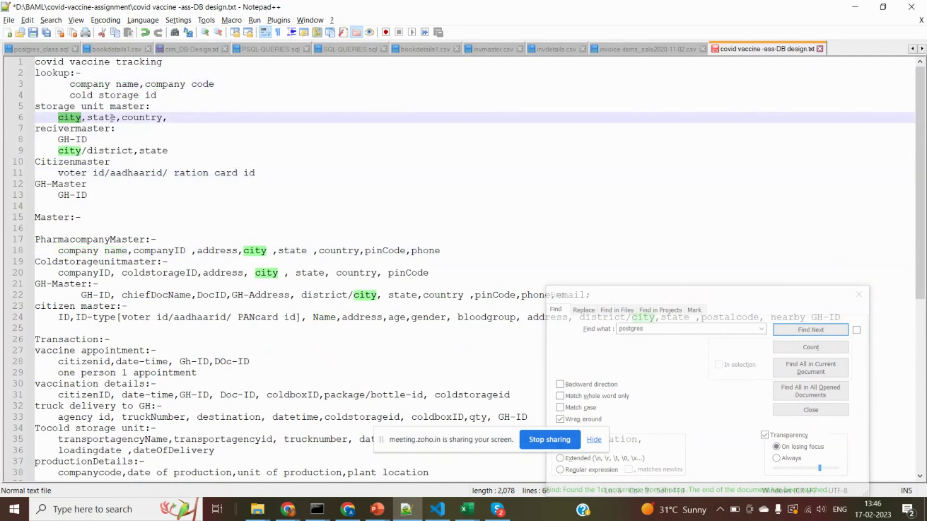
{"action": "double_click", "coordinate": [156, 117]}
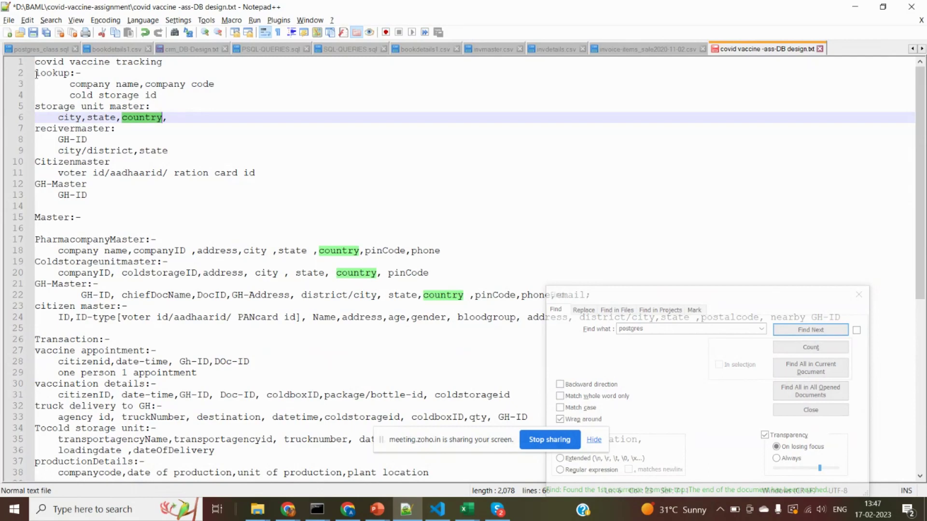
{"action": "left_click_drag", "start_coordinate": [36, 74], "coordinate": [81, 217]}
{"action": "left_click", "coordinate": [81, 217]}
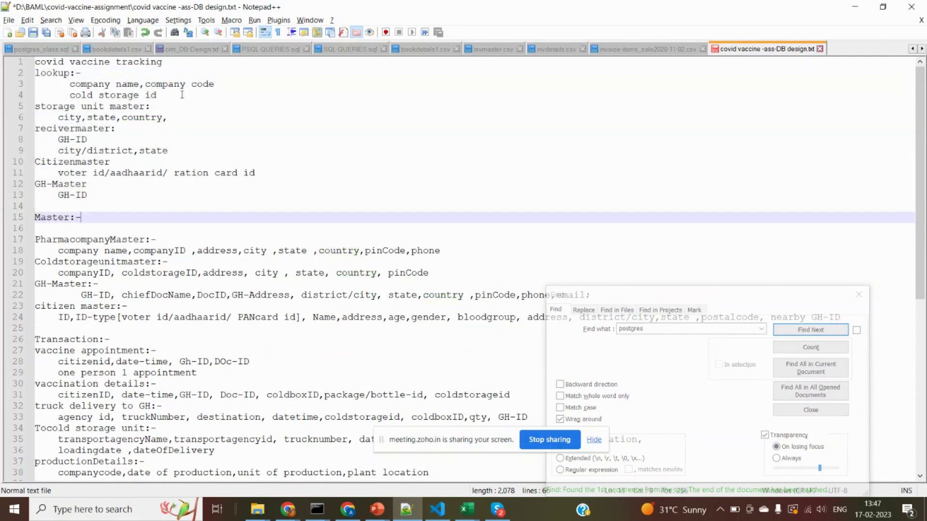
{"action": "double_click", "coordinate": [145, 117]}
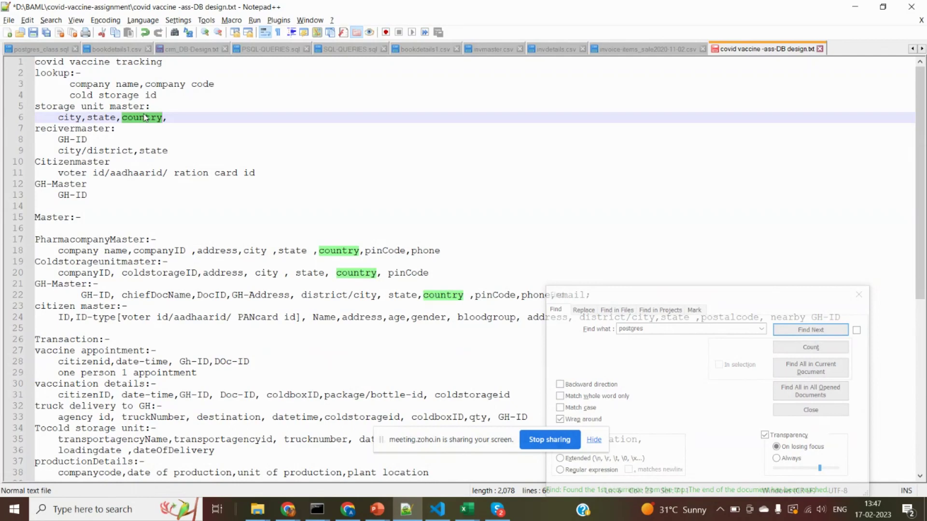
Examine the recivermaster and Citizenmaster lookups, pointing out GH-ID, city/district and the citizen ID entries
{"action": "left_click", "coordinate": [59, 140]}
{"action": "left_click_drag", "start_coordinate": [59, 140], "coordinate": [108, 138]}
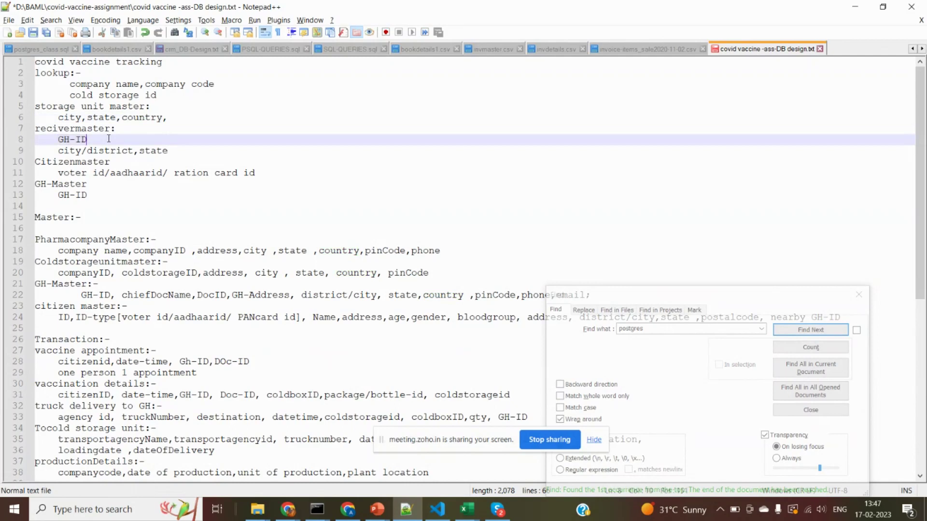
{"action": "left_click", "coordinate": [58, 140]}
{"action": "left_click_drag", "start_coordinate": [58, 140], "coordinate": [94, 140]}
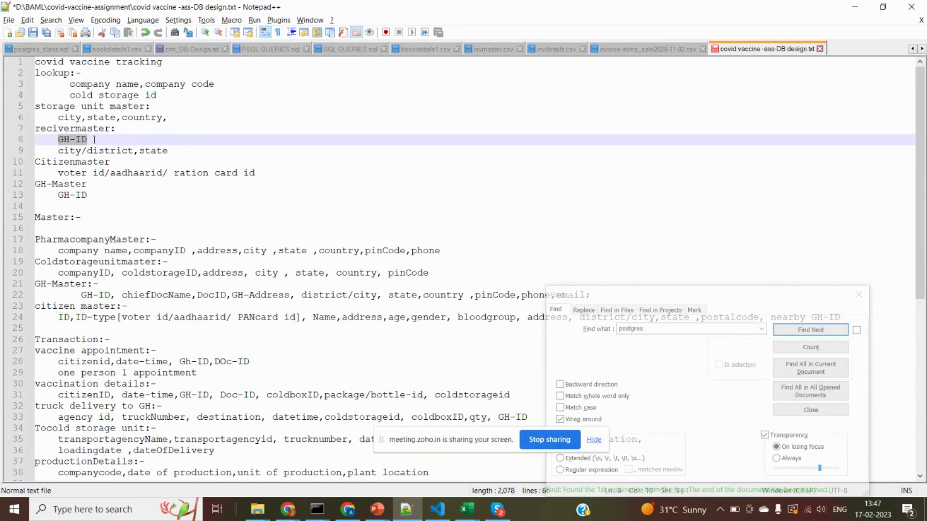
{"action": "double_click", "coordinate": [103, 152]}
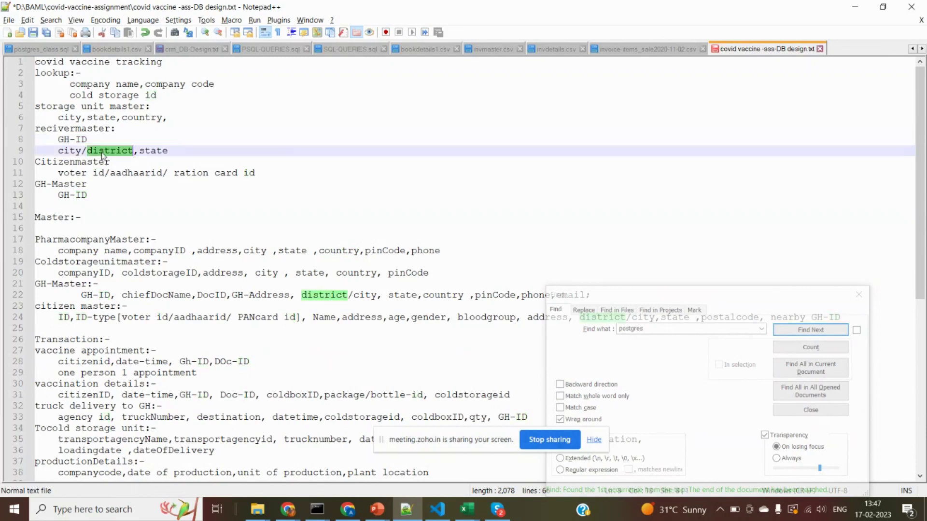
{"action": "left_click", "coordinate": [149, 174]}
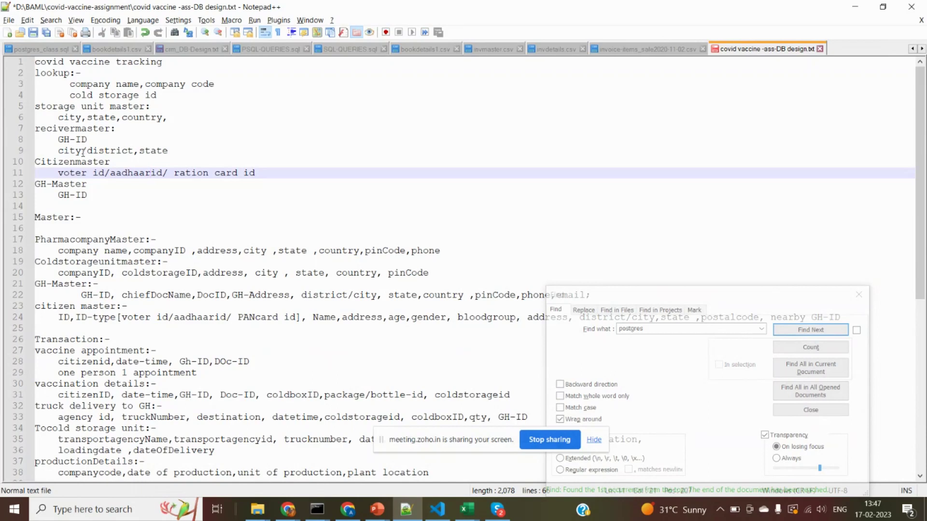
{"action": "left_click_drag", "start_coordinate": [110, 151], "coordinate": [87, 163]}
{"action": "left_click", "coordinate": [185, 172]}
Highlight the tables of the Master section, from PharmacompanyMaster through citizen master
{"action": "left_click_drag", "start_coordinate": [35, 240], "coordinate": [150, 325]}
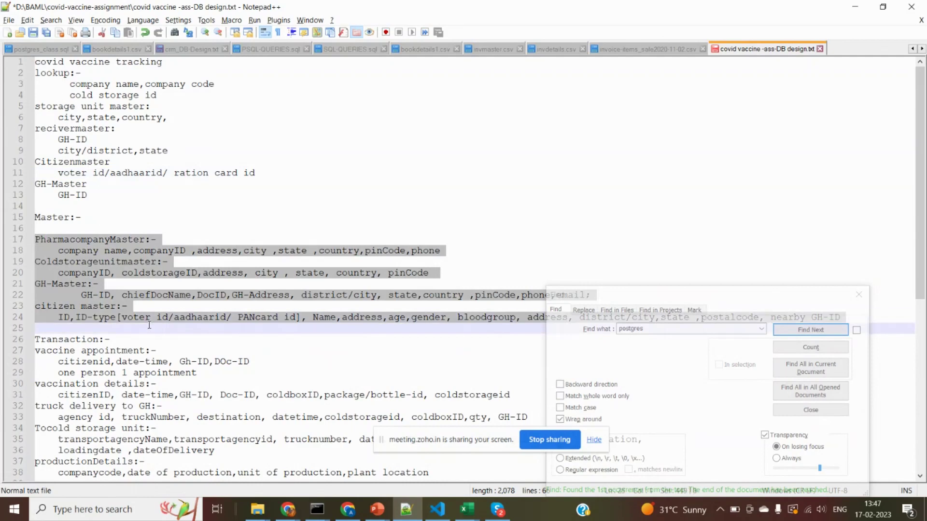
{"action": "left_click", "coordinate": [194, 326]}
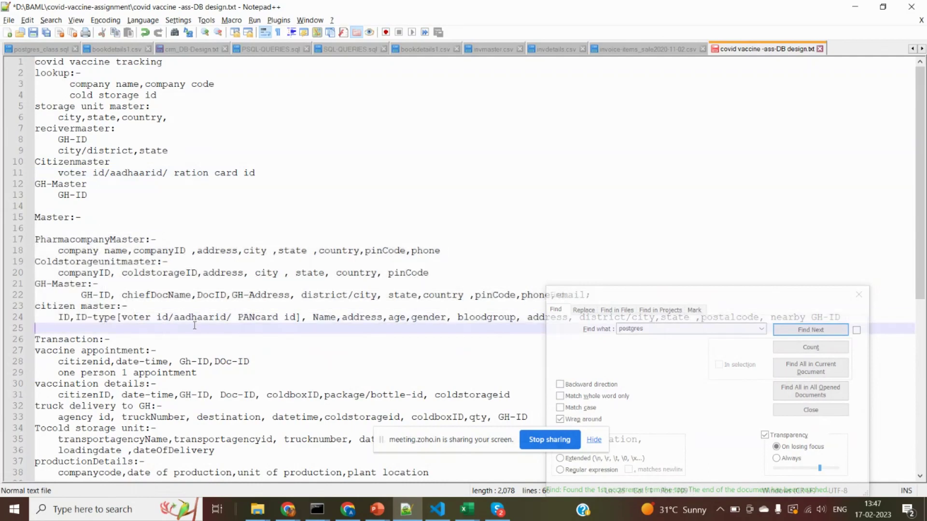
{"action": "key", "text": "Down"}
{"action": "key", "text": "Down"}
{"action": "key", "text": "Down"}
{"action": "key", "text": "Down"}
{"action": "key", "text": "Down"}
{"action": "key", "text": "Down"}
{"action": "key", "text": "Down"}
{"action": "key", "text": "Down"}
{"action": "key", "text": "Down"}
{"action": "key", "text": "Down"}
{"action": "key", "text": "Down"}
{"action": "key", "text": "Down"}
{"action": "key", "text": "Down"}
{"action": "key", "text": "Down"}
{"action": "key", "text": "Down"}
{"action": "key", "text": "Down"}
{"action": "key", "text": "Down"}
{"action": "key", "text": "Down"}
{"action": "key", "text": "Down"}
{"action": "key", "text": "Down"}
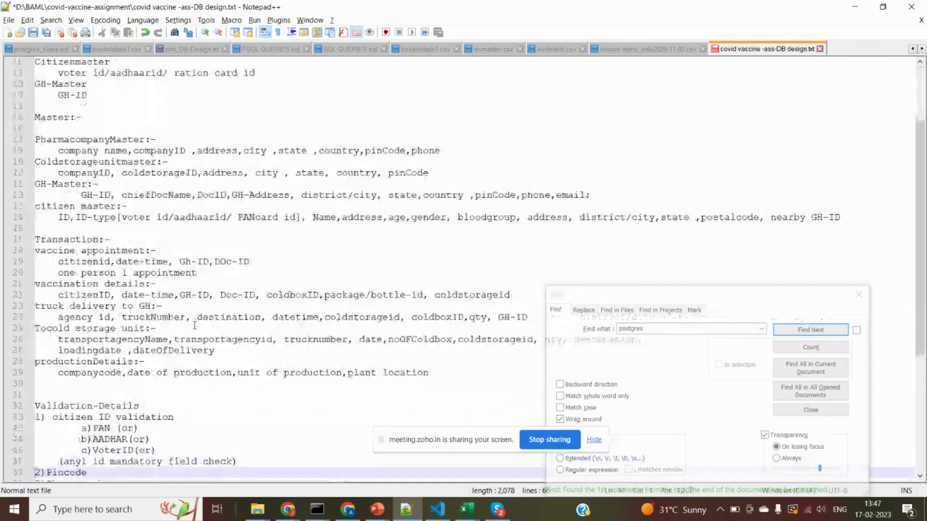
{"action": "left_click_drag", "start_coordinate": [35, 129], "coordinate": [62, 214]}
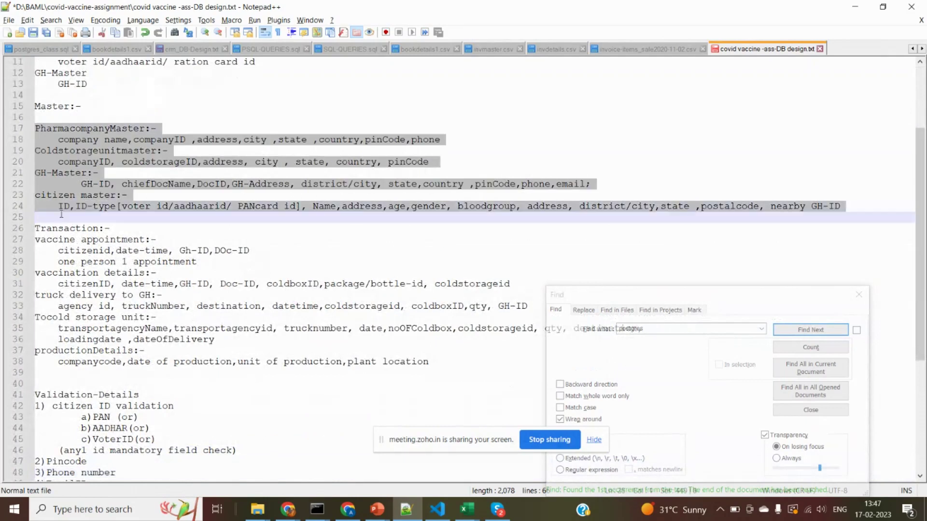
{"action": "left_click", "coordinate": [86, 144]}
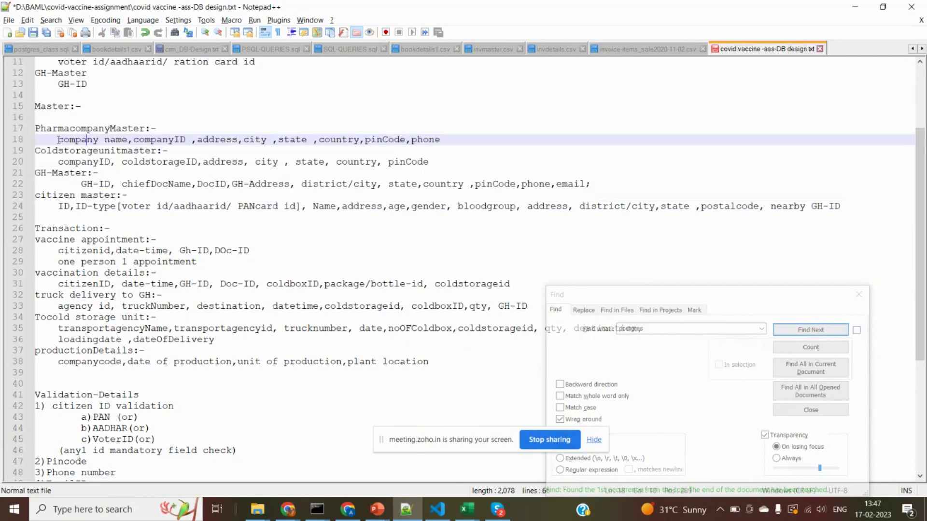
Point out the PharmacompanyMaster fields, companyID in Coldstorageunitmaster and GH-ID in GH-Master
{"action": "left_click_drag", "start_coordinate": [58, 140], "coordinate": [291, 145]}
{"action": "left_click", "coordinate": [103, 141]}
{"action": "double_click", "coordinate": [77, 161]}
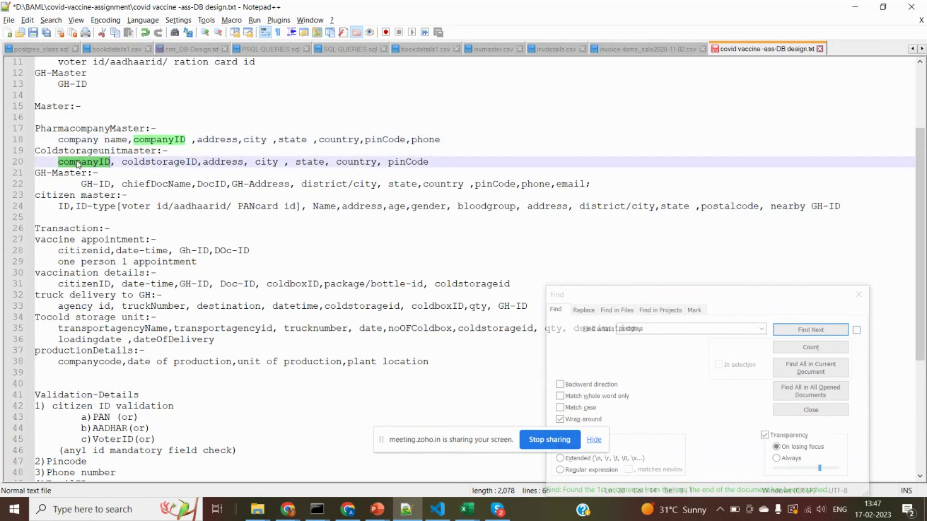
{"action": "left_click", "coordinate": [94, 183]}
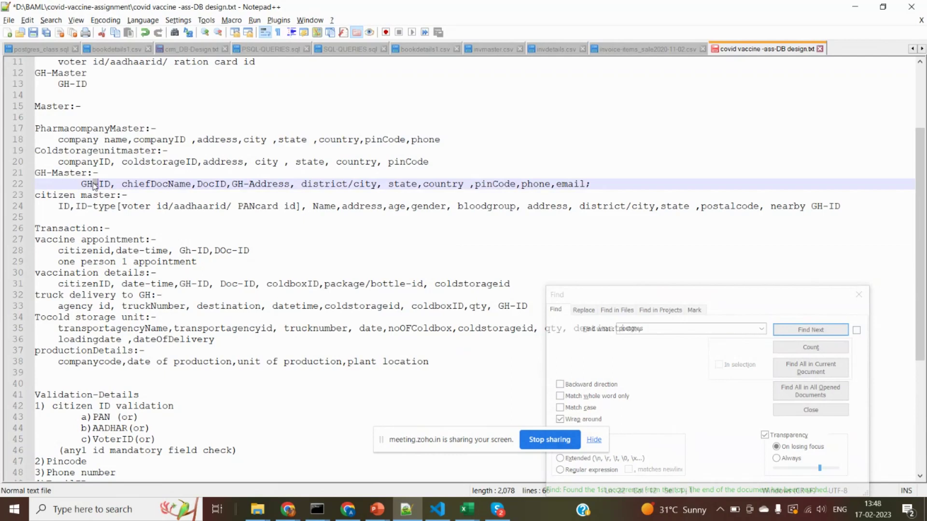
Highlight the Transaction tables from vaccine appointment down to Tocold storage unit
{"action": "left_click_drag", "start_coordinate": [48, 246], "coordinate": [135, 331]}
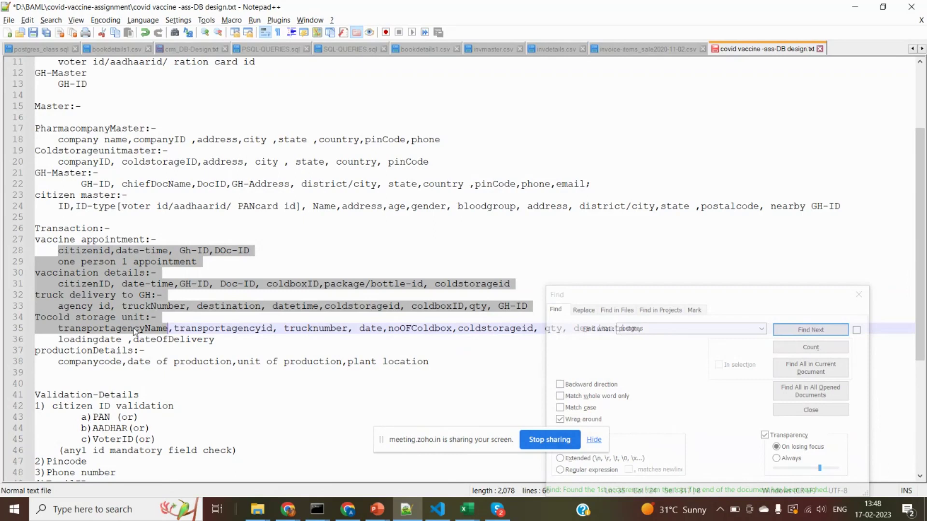
{"action": "left_click", "coordinate": [136, 372]}
Go to the Validation-Details section and examine its numbered rules, highlighting the whole list and the Phone number rule
{"action": "key", "text": "Down"}
{"action": "key", "text": "Down"}
{"action": "key", "text": "Down"}
{"action": "key", "text": "Down"}
{"action": "key", "text": "Down"}
{"action": "key", "text": "Down"}
{"action": "key", "text": "Down"}
{"action": "key", "text": "Down"}
{"action": "key", "text": "Down"}
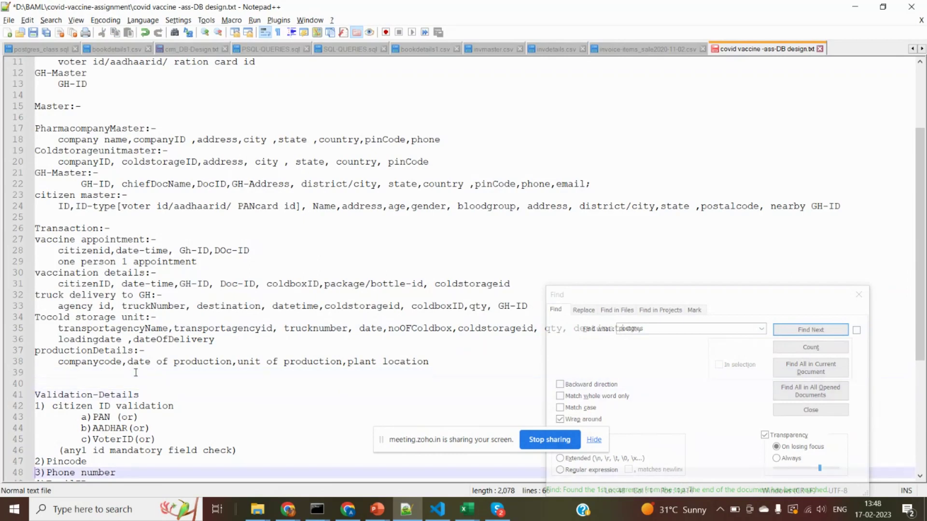
{"action": "key", "text": "Down"}
{"action": "key", "text": "Down"}
{"action": "key", "text": "Down"}
{"action": "key", "text": "Down"}
{"action": "key", "text": "Down"}
{"action": "key", "text": "Down"}
{"action": "key", "text": "Down"}
{"action": "key", "text": "Down"}
{"action": "key", "text": "Down"}
{"action": "key", "text": "Down"}
{"action": "key", "text": "Down"}
{"action": "key", "text": "Down"}
{"action": "key", "text": "Down"}
{"action": "key", "text": "Down"}
{"action": "key", "text": "Down"}
{"action": "key", "text": "Down"}
{"action": "key", "text": "Down"}
{"action": "key", "text": "Down"}
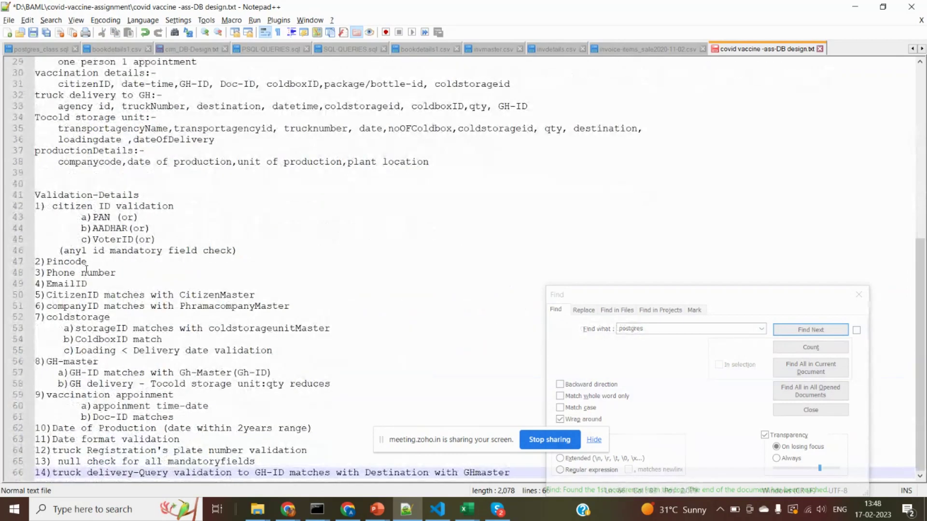
{"action": "left_click_drag", "start_coordinate": [52, 206], "coordinate": [173, 463]}
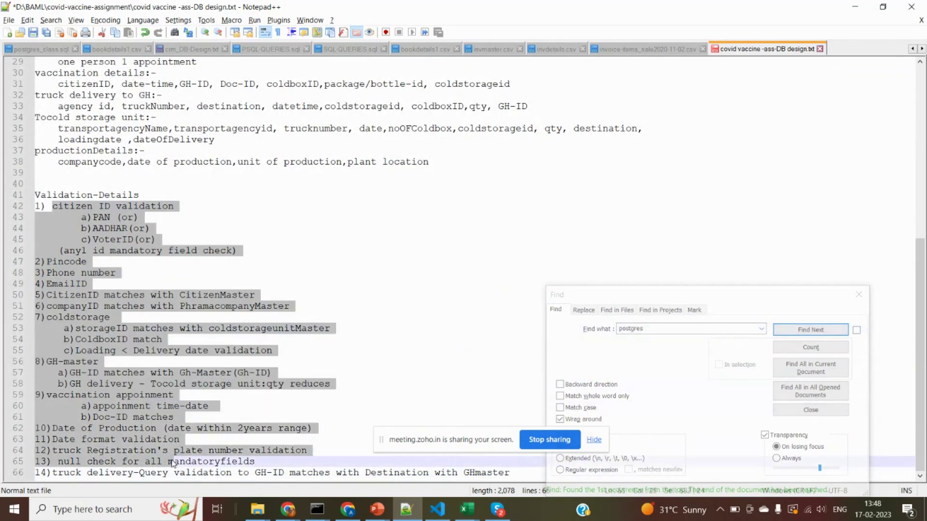
{"action": "left_click", "coordinate": [222, 437]}
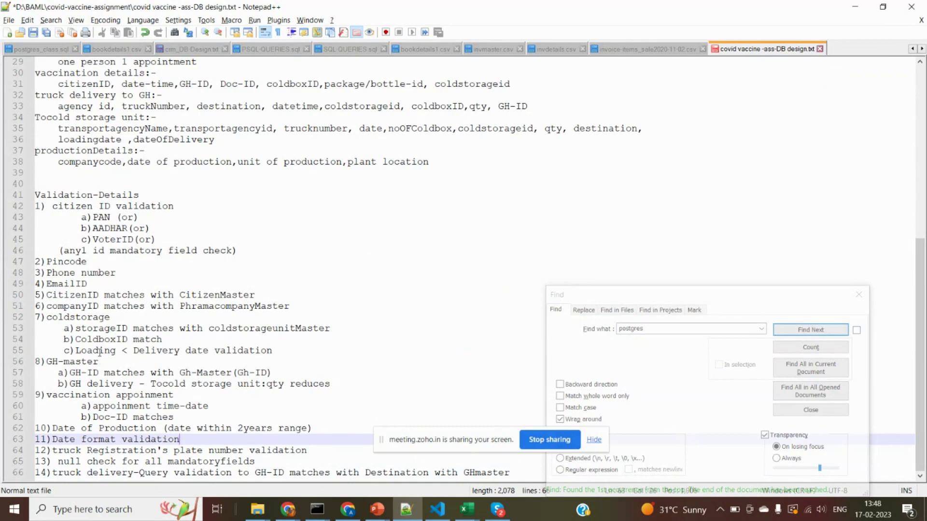
{"action": "triple_click", "coordinate": [92, 274]}
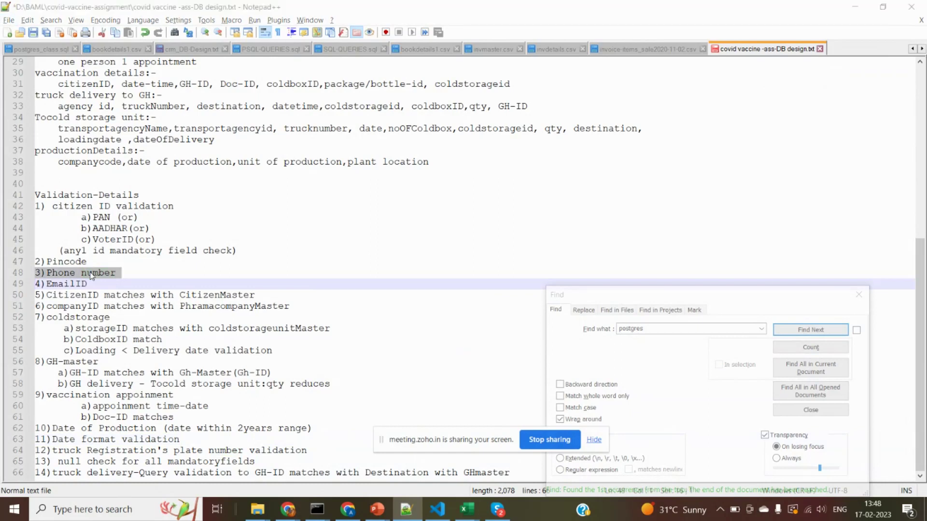
Switch to the NM_DB_PPT.pptx presentation in PowerPoint and select the topic line on loading a .csv dataset into postgres
{"action": "key", "text": "alt+Tab"}
{"action": "key", "text": "alt+Tab"}
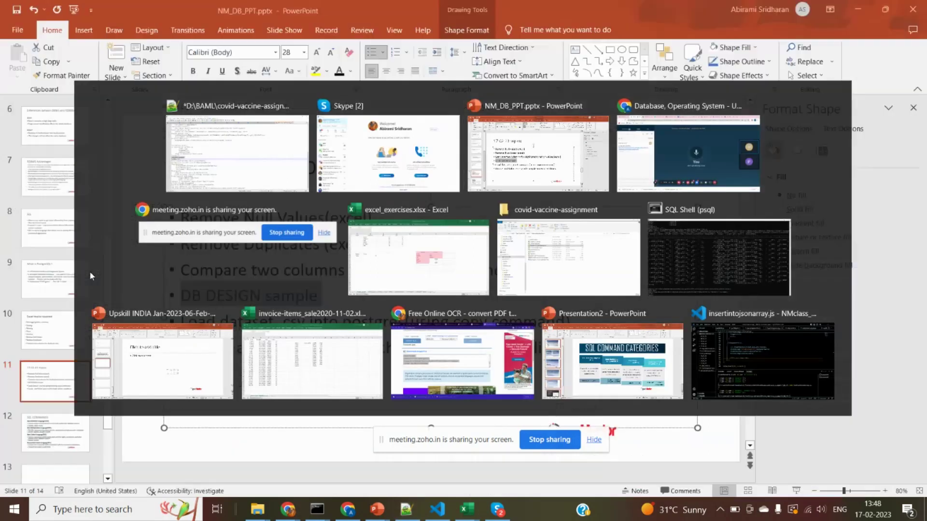
{"action": "triple_click", "coordinate": [242, 322]}
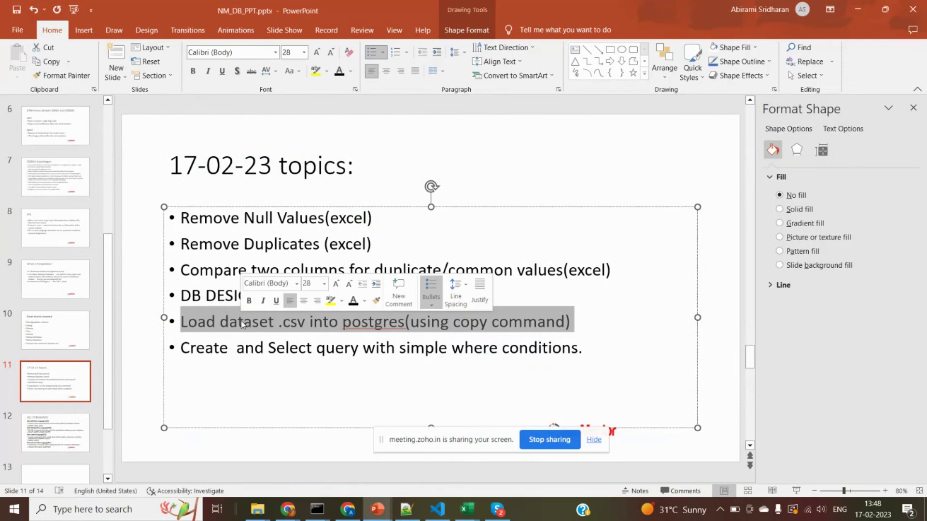
Switch to the open SQL Shell (psql) window and close it
{"action": "key", "text": "alt+Tab"}
{"action": "key", "text": "alt+Tab"}
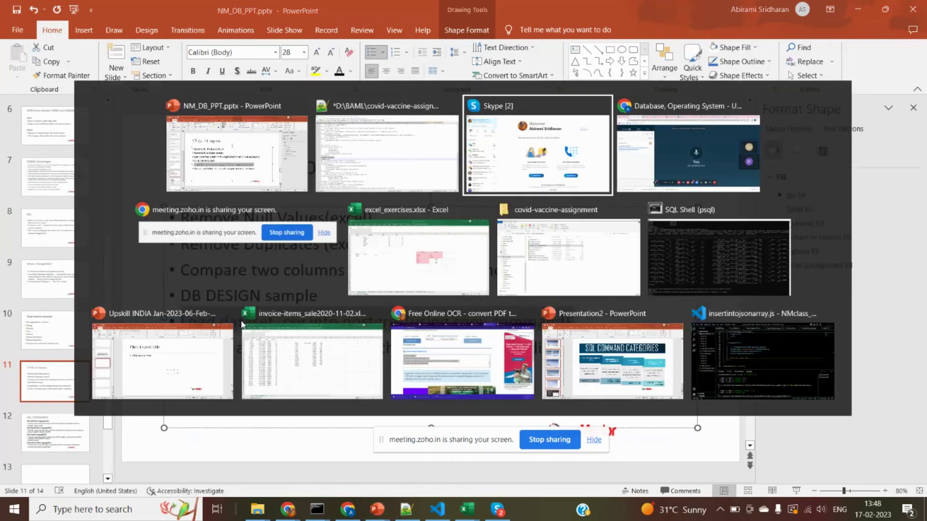
{"action": "key", "text": "alt+Tab"}
{"action": "key", "text": "alt+Tab"}
{"action": "key", "text": "alt+Tab"}
{"action": "key", "text": "alt+Tab"}
{"action": "key", "text": "alt+Tab"}
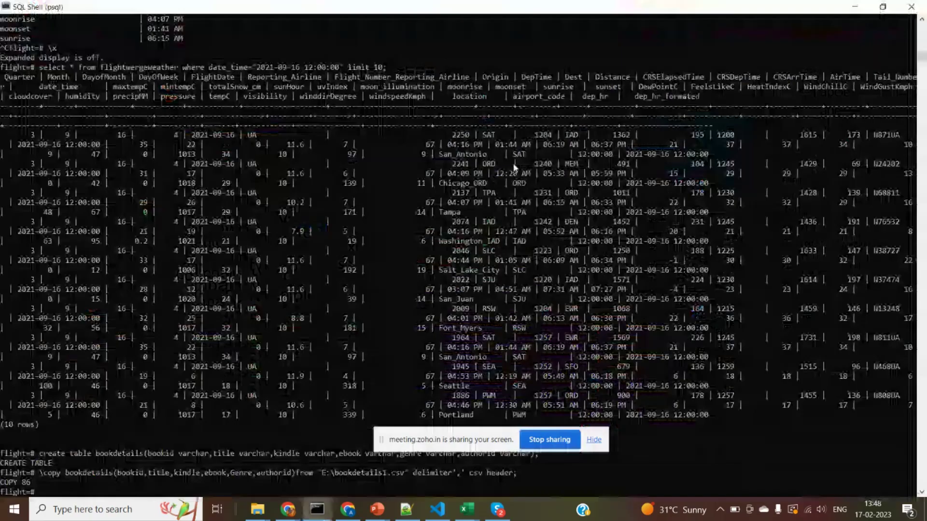
{"action": "left_click", "coordinate": [911, 7]}
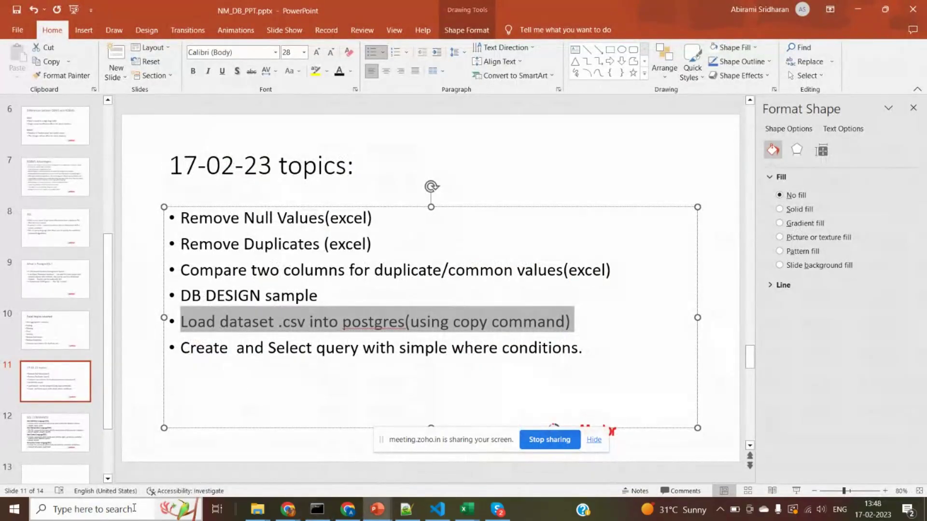
Switch to the Zoho meeting in Chrome to check its Q&A, and return to the NM_DB_PPT.pptx presentation in PowerPoint
{"action": "key", "text": "alt+Tab"}
{"action": "key", "text": "alt+Tab"}
{"action": "key", "text": "alt+Tab"}
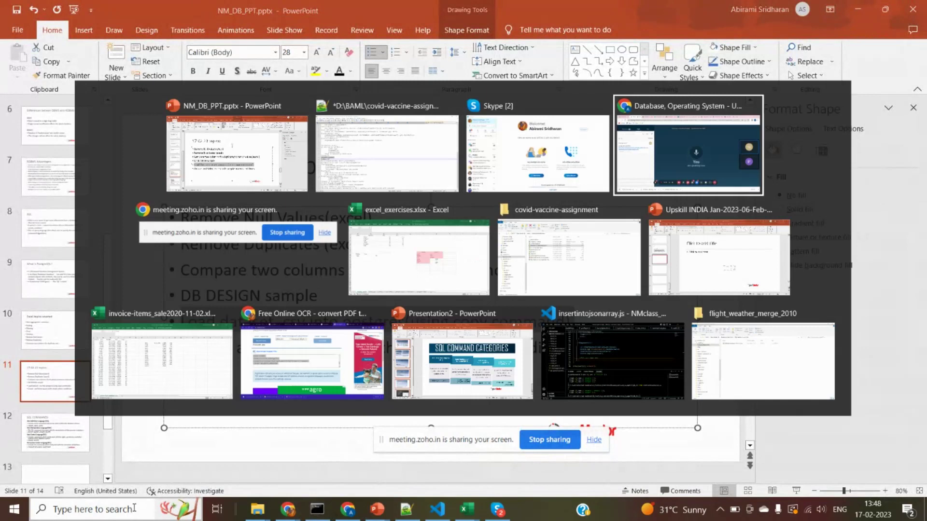
{"action": "mouse_move", "coordinate": [348, 509]}
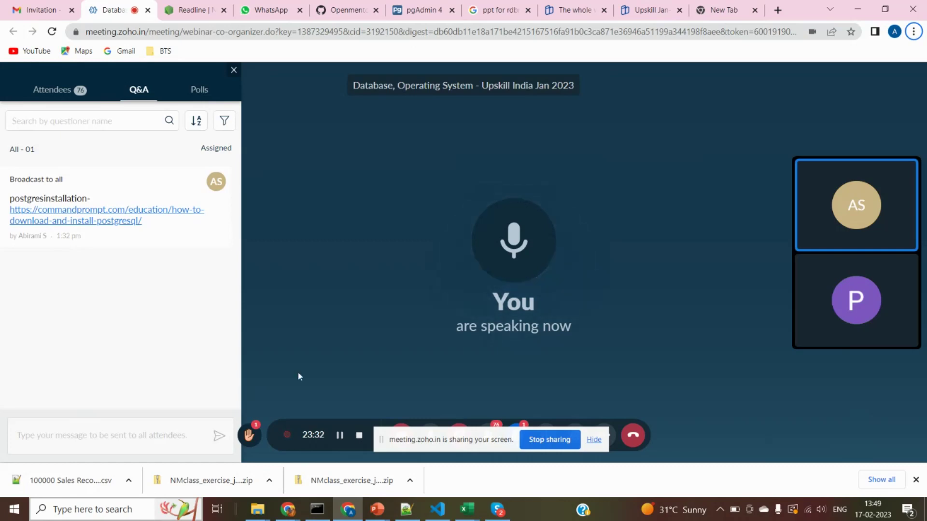
{"action": "key", "text": "alt+Tab"}
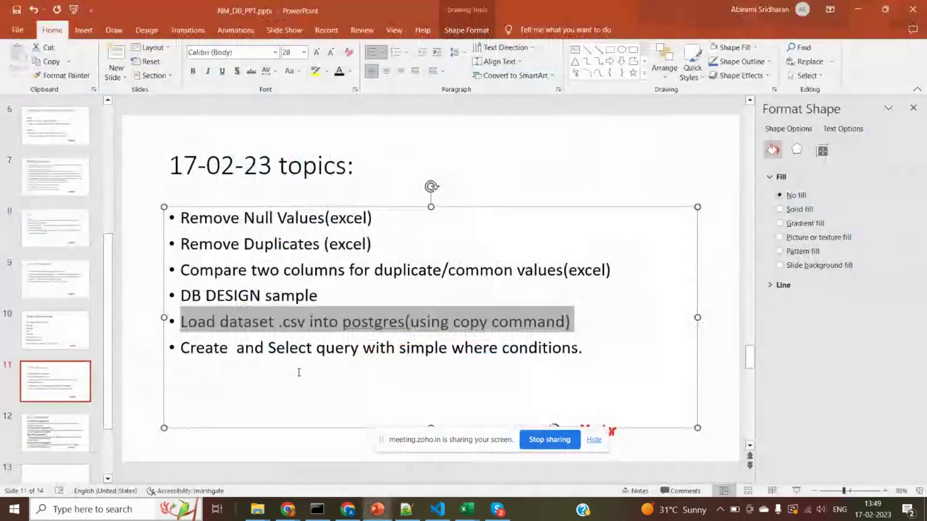
{"action": "key", "text": "alt+Tab"}
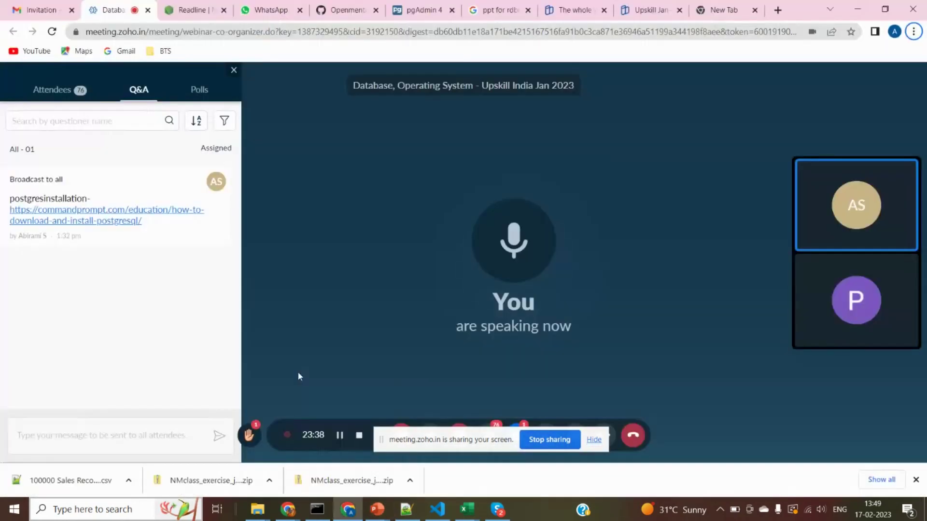
{"action": "key", "text": "alt+Tab"}
Point out dataset and .csv in the topic Load dataset .csv into postgres(using copy command), highlighting the full line
{"action": "left_click", "coordinate": [267, 321]}
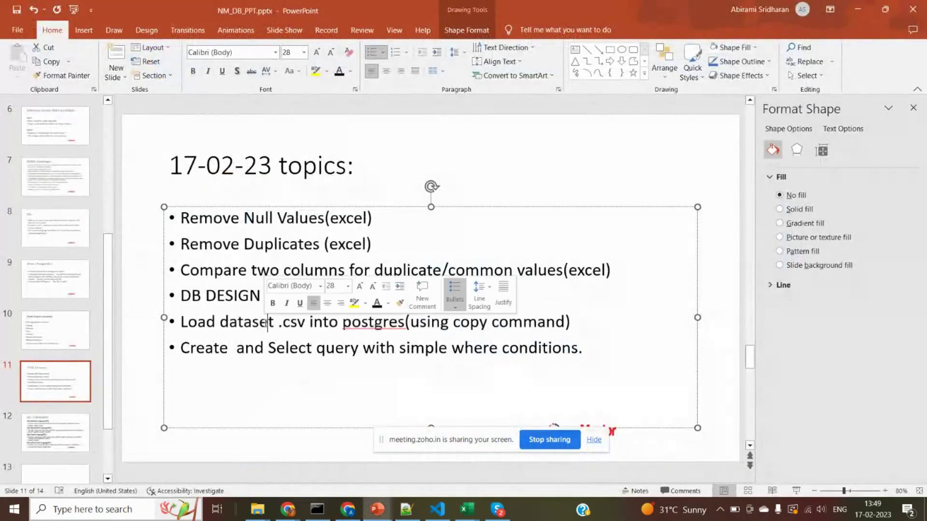
{"action": "double_click", "coordinate": [267, 322]}
{"action": "left_click_drag", "start_coordinate": [278, 322], "coordinate": [308, 325]}
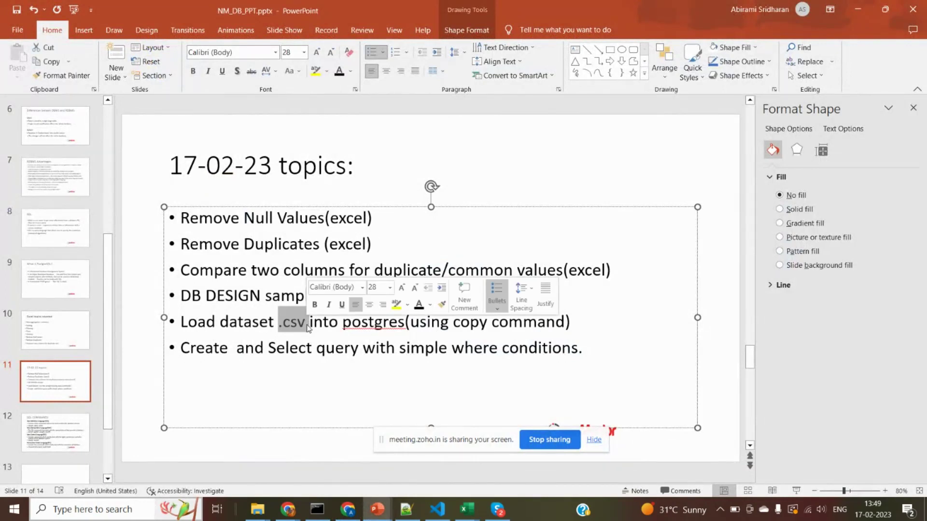
{"action": "left_click", "coordinate": [251, 322]}
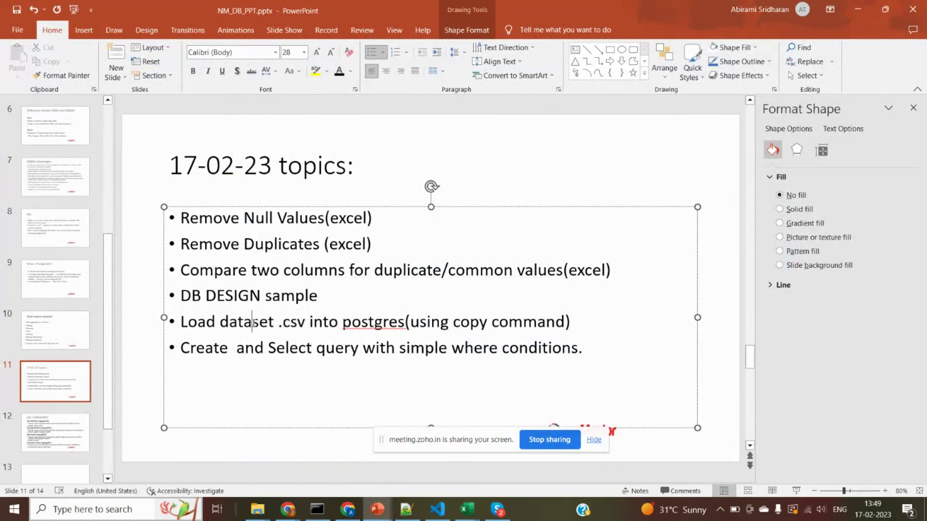
{"action": "triple_click", "coordinate": [253, 324]}
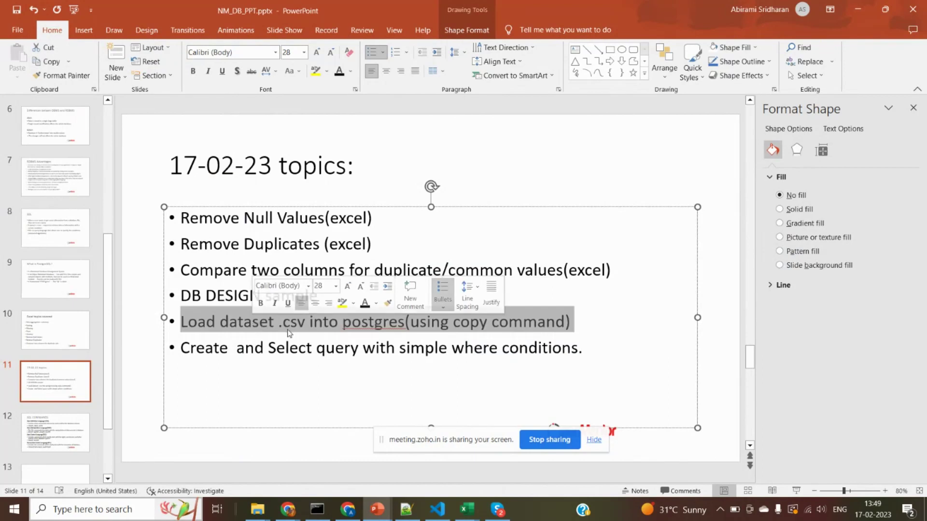
{"action": "left_click", "coordinate": [344, 325]}
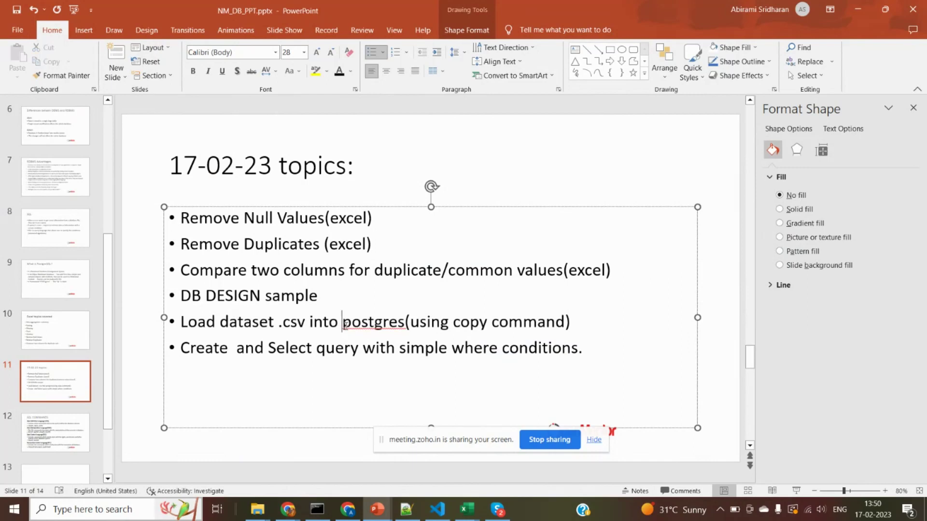
Point out the words Load and postgres in the dataset-loading topic line, and switch to the Zoho meeting in Chrome
{"action": "double_click", "coordinate": [195, 323]}
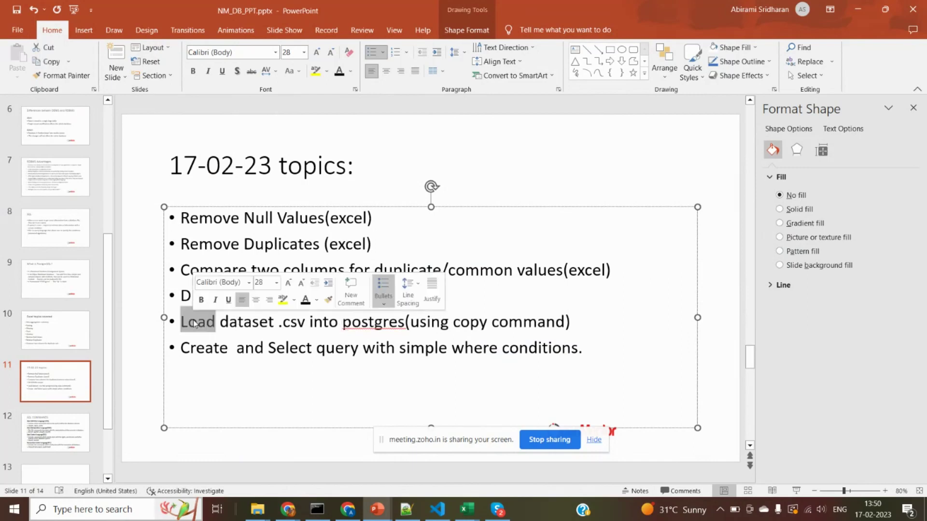
{"action": "double_click", "coordinate": [385, 324]}
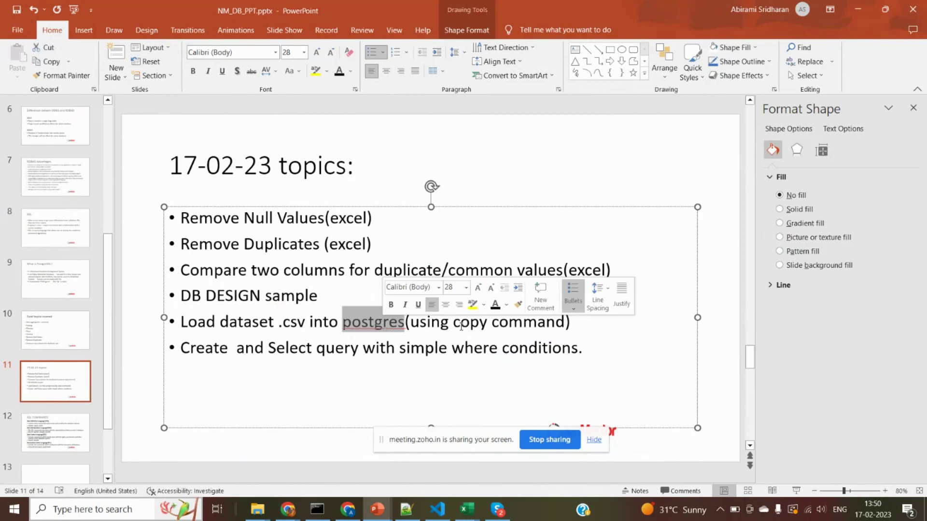
{"action": "key", "text": "alt+Tab"}
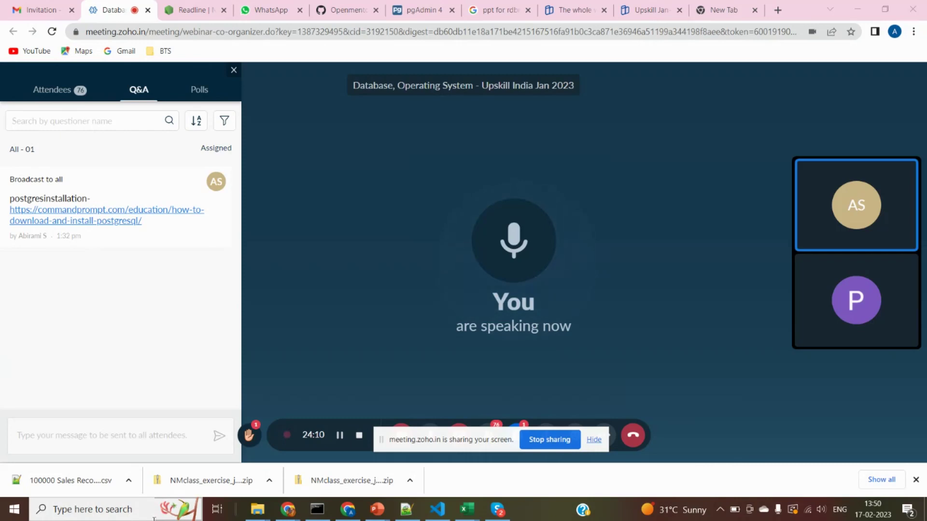
Show the pgAdmin 4 page in Chrome and select Servers in its object browser
{"action": "left_click", "coordinate": [145, 512]}
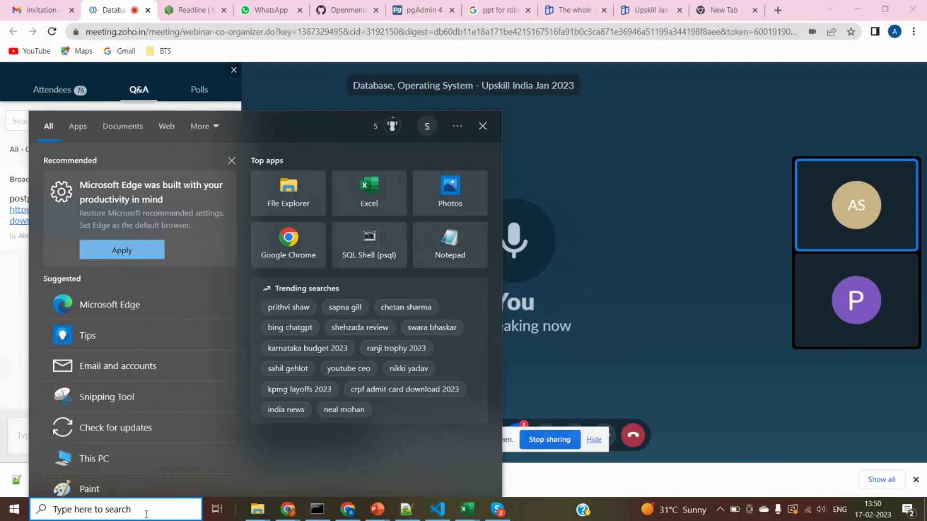
{"action": "left_click", "coordinate": [420, 9]}
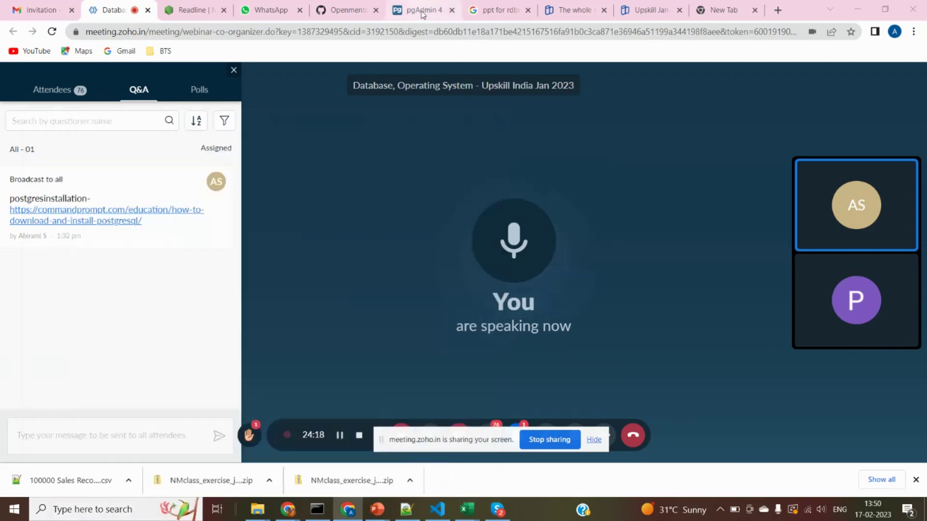
{"action": "left_click", "coordinate": [420, 9]}
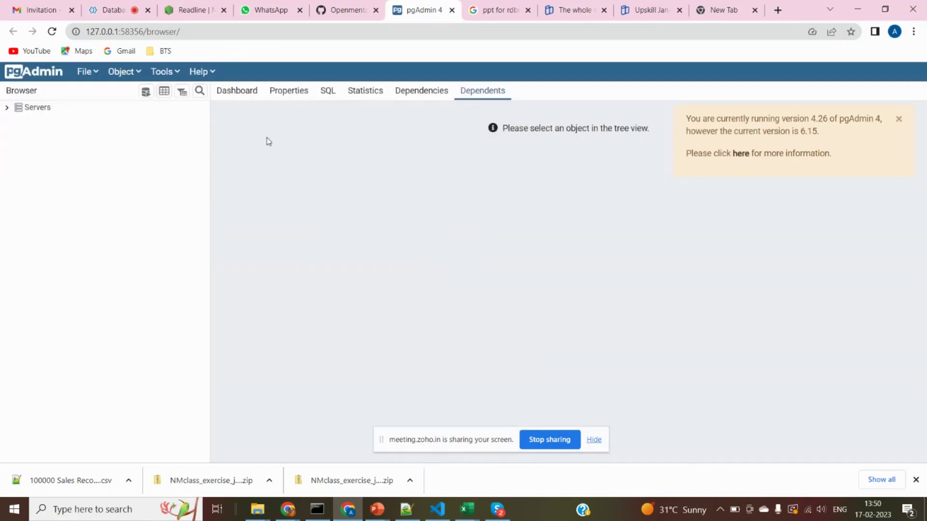
{"action": "left_click", "coordinate": [35, 108]}
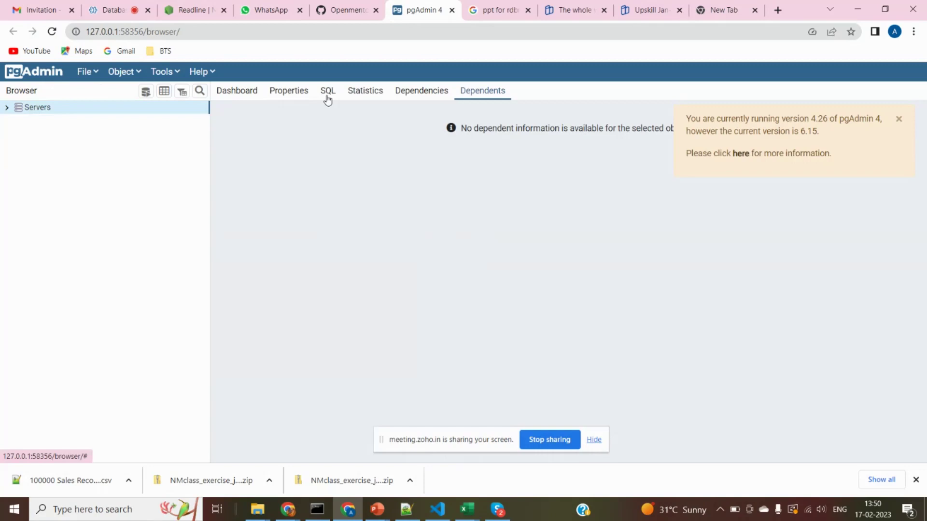
Point out the local browser address 127.0.0.1:58356/browser/ at which pgAdmin is running
{"action": "left_click", "coordinate": [132, 515]}
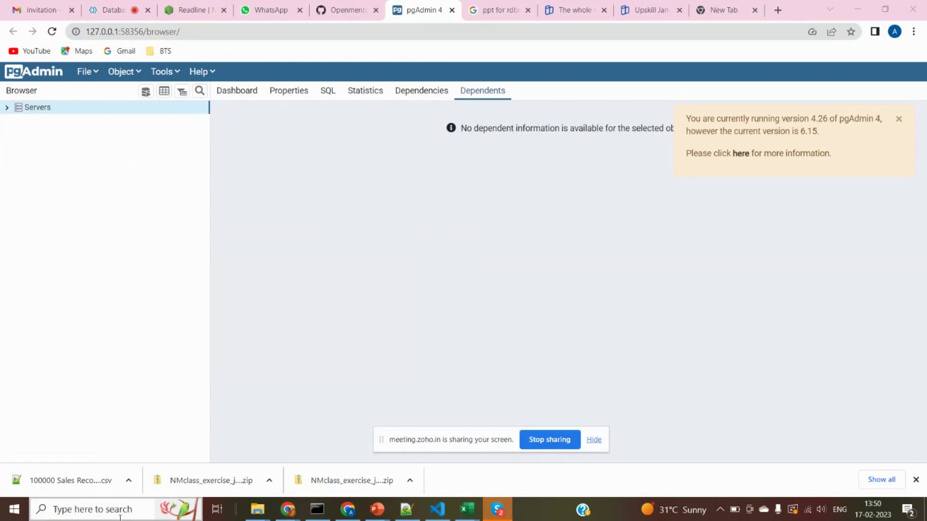
{"action": "left_click", "coordinate": [122, 511]}
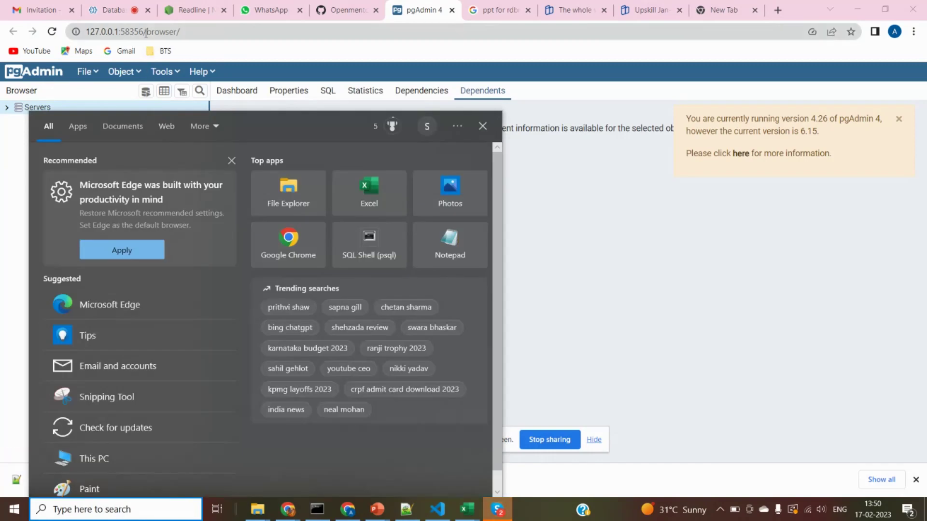
{"action": "left_click", "coordinate": [201, 30]}
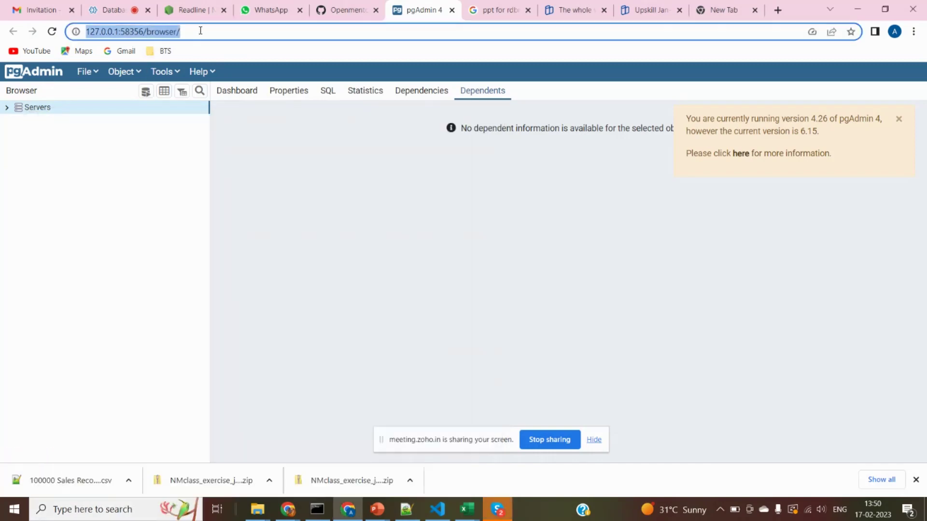
{"action": "left_click", "coordinate": [200, 31]}
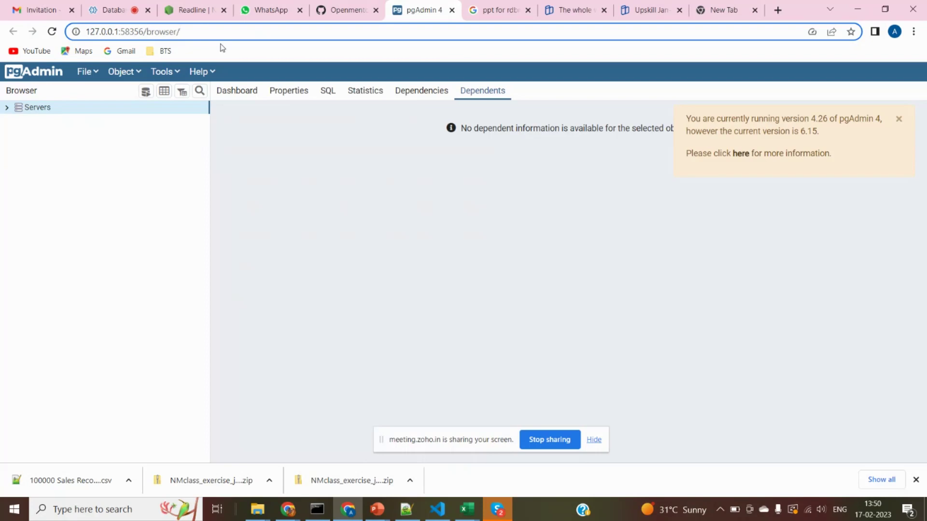
Find SQL Shell (psql) with the Windows search term ps, launch it and maximize its window
{"action": "left_click", "coordinate": [130, 513]}
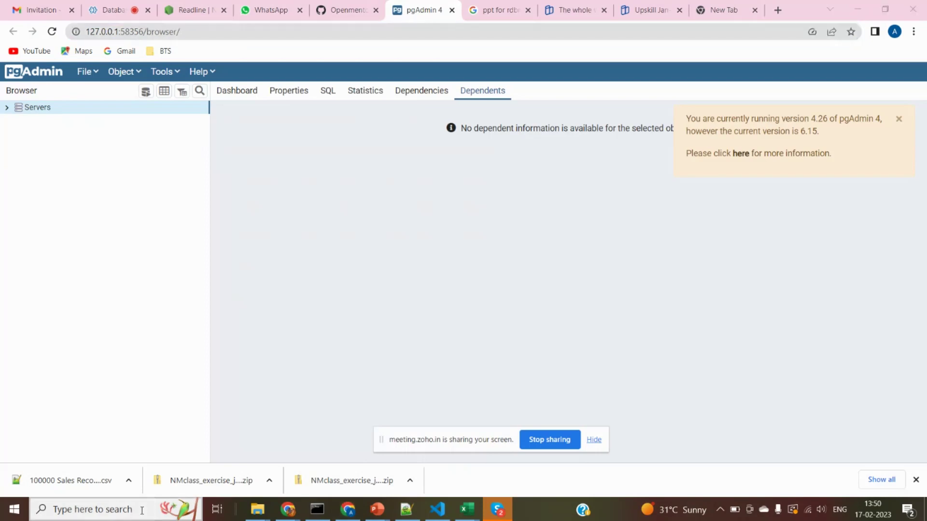
{"action": "left_click", "coordinate": [143, 511]}
{"action": "type", "text": "ps"}
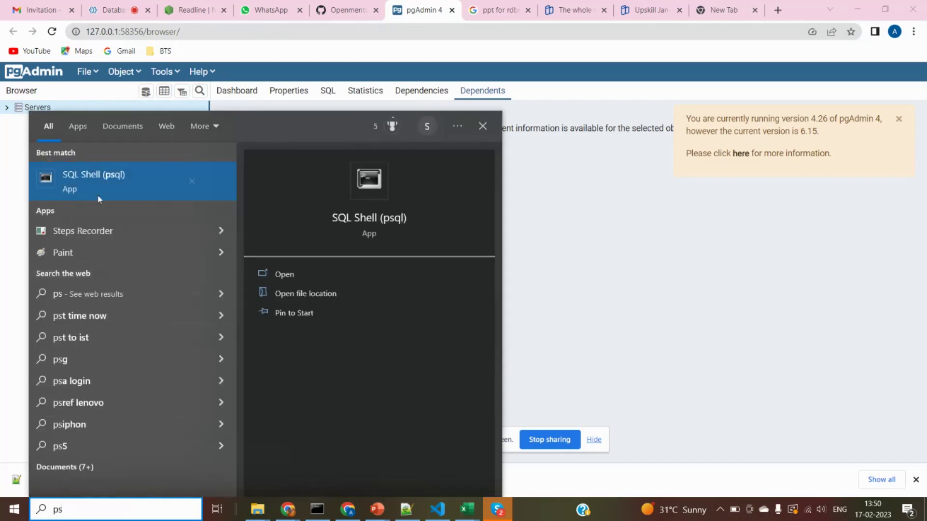
{"action": "left_click", "coordinate": [91, 178]}
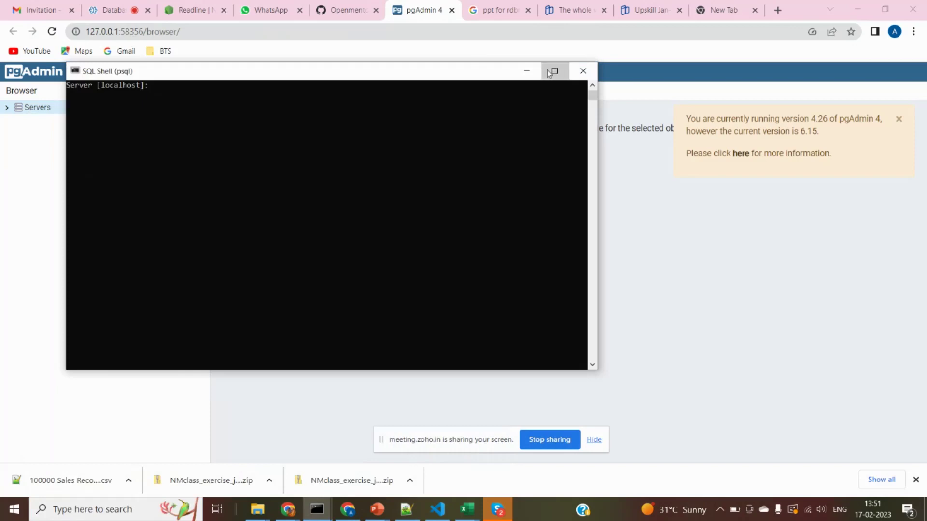
{"action": "left_click", "coordinate": [553, 71]}
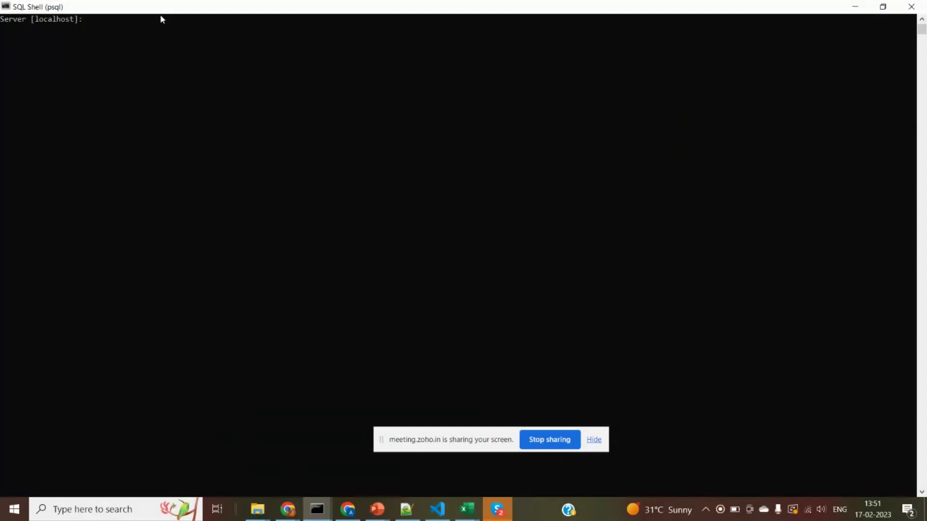
Connect to postgres with the default server, database, port and username, enter the user's password, and enlarge the console text
{"action": "key", "text": "Return"}
{"action": "key", "text": "Return"}
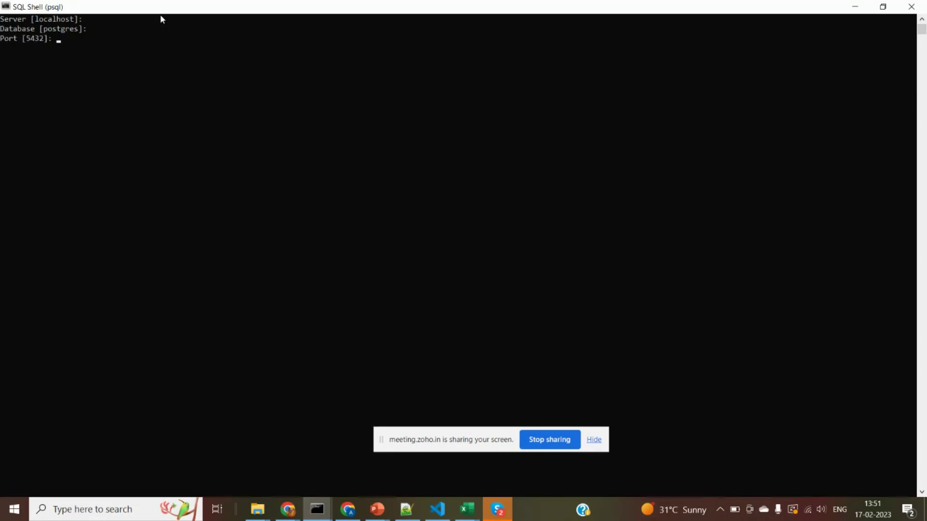
{"action": "key", "text": "Return"}
{"action": "key", "text": "Return"}
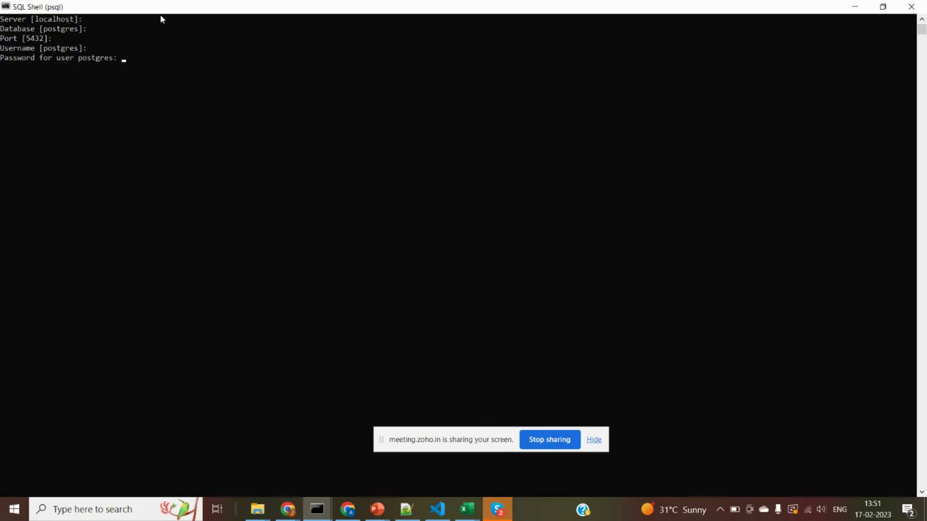
{"action": "key", "text": "Return"}
{"action": "key", "text": "Return"}
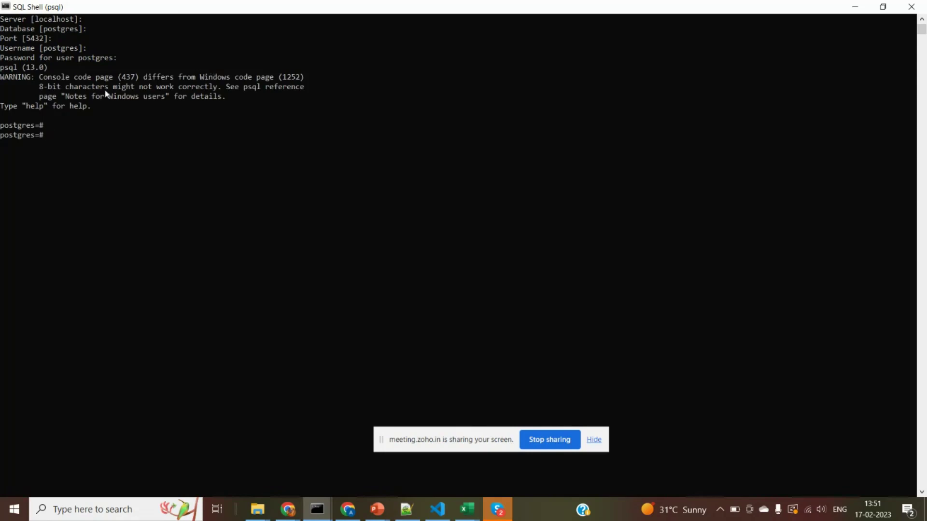
{"action": "scroll", "coordinate": [108, 134], "scroll_direction": "up", "scroll_amount": 1, "text": "ctrl"}
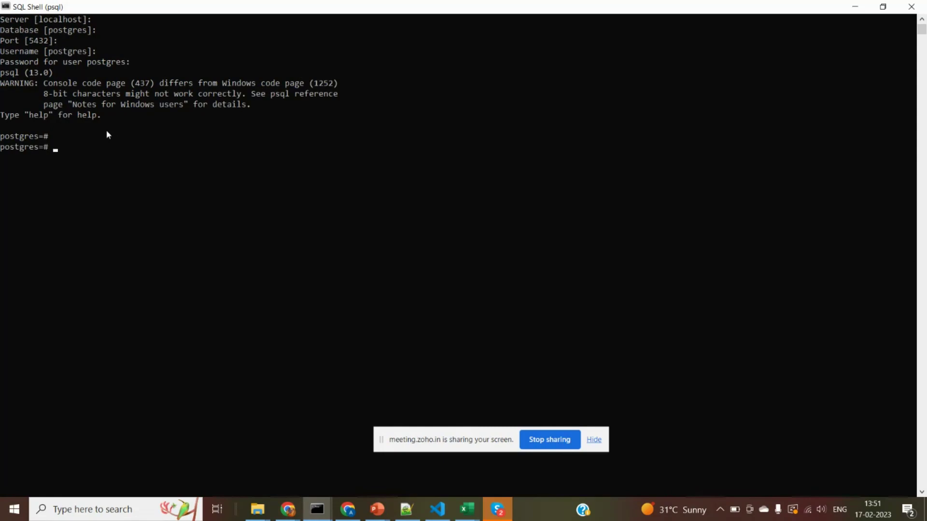
Switch to the Zoho meeting in Chrome to check its Q&A, and return to the SQL Shell (psql) window
{"action": "key", "text": "alt+Tab"}
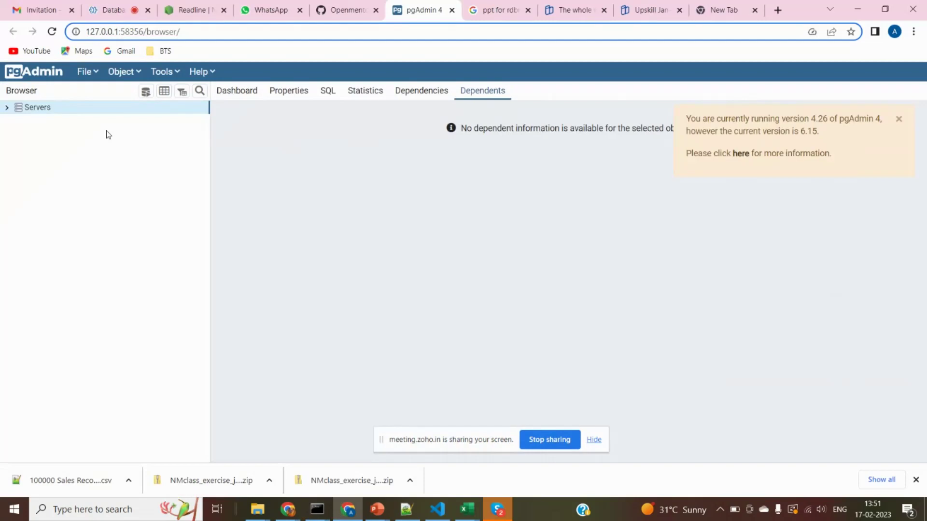
{"action": "left_click", "coordinate": [104, 13]}
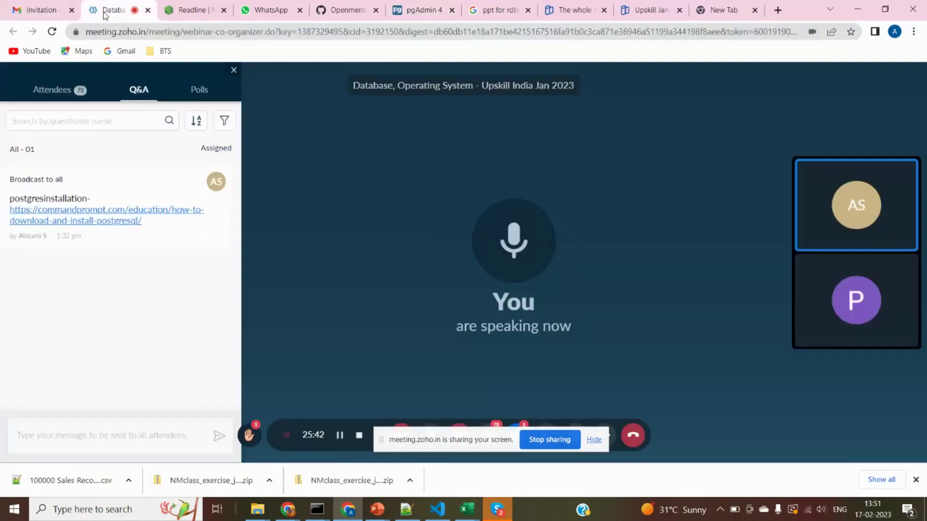
{"action": "key", "text": "alt+Tab"}
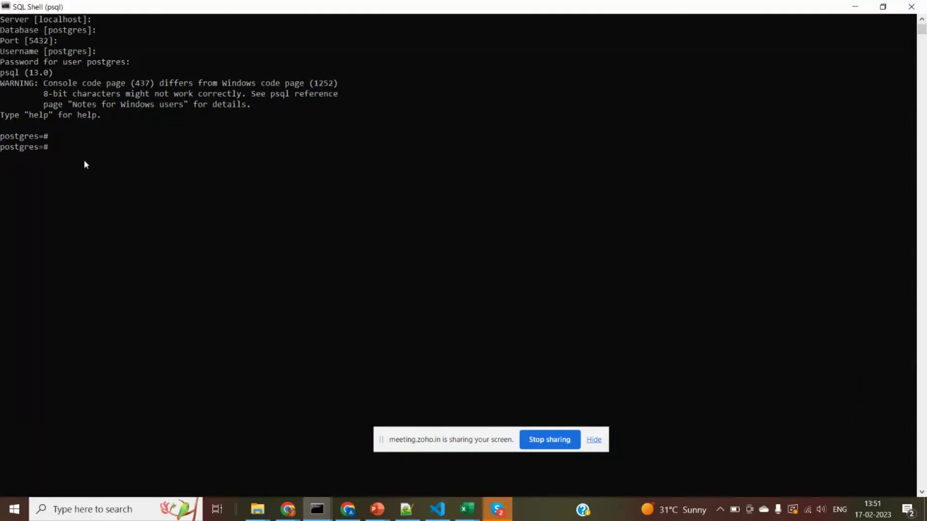
Switch to Notepad++ and show the beginning of the open bookdetails1.csv dataset
{"action": "key", "text": "alt+Tab"}
{"action": "key", "text": "alt+Tab"}
{"action": "key", "text": "alt+Tab"}
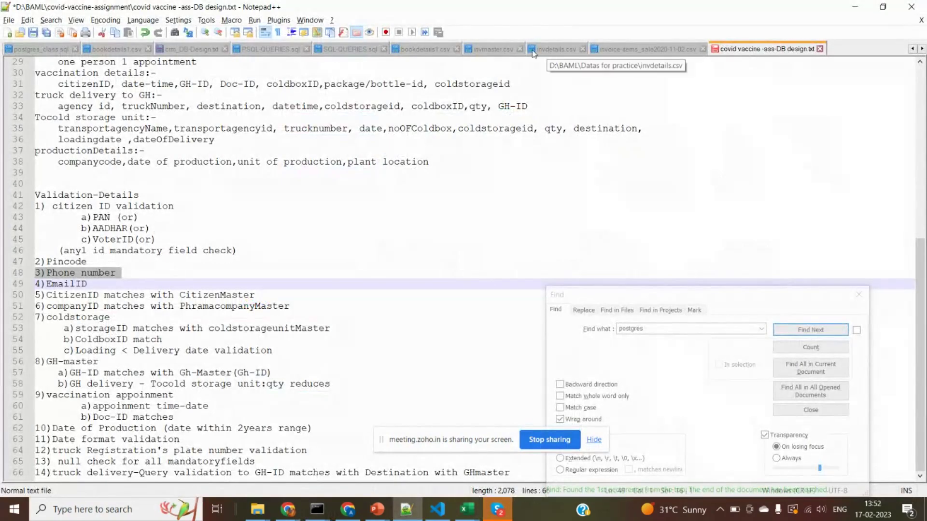
{"action": "left_click", "coordinate": [117, 49]}
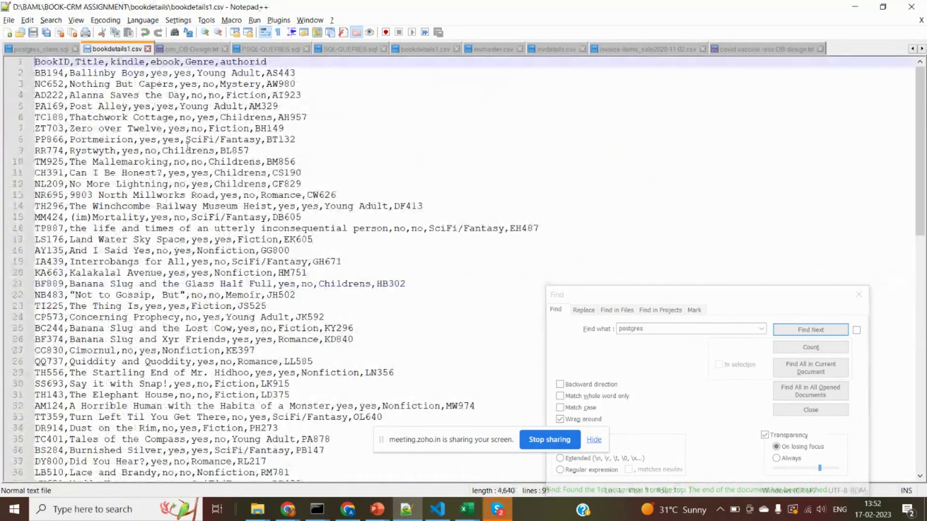
{"action": "key", "text": "Page_Up"}
Highlight the header row of bookdetails1.csv and the first record's book ID, BB194, to distinguish column names from data
{"action": "left_click_drag", "start_coordinate": [34, 62], "coordinate": [266, 63]}
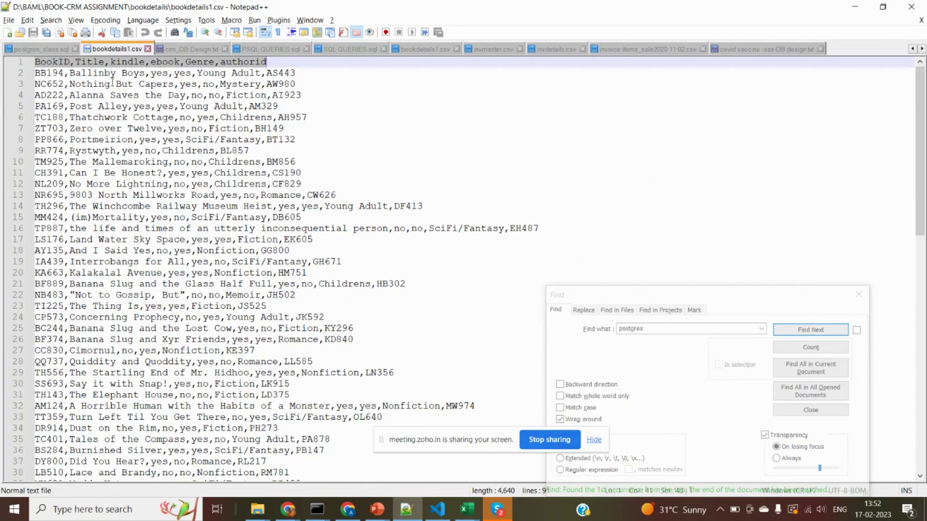
{"action": "double_click", "coordinate": [56, 73]}
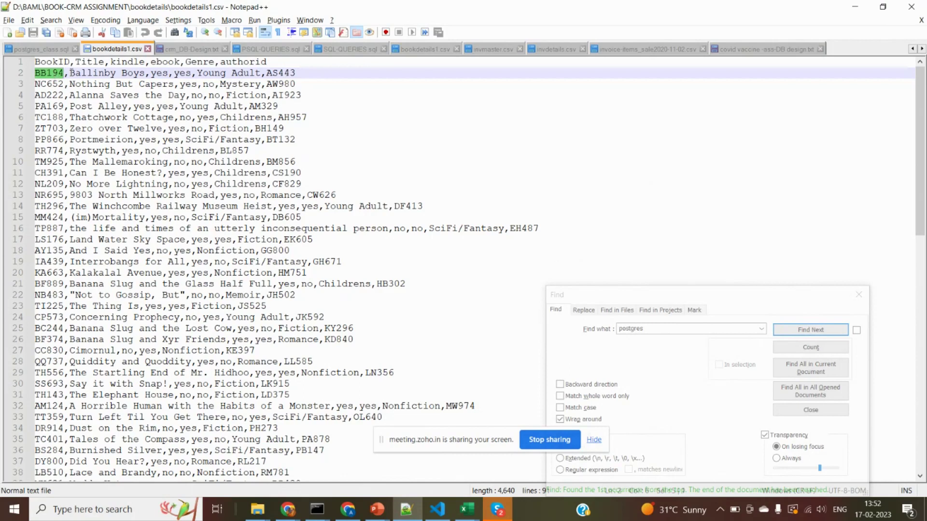
{"action": "left_click_drag", "start_coordinate": [37, 61], "coordinate": [289, 59]}
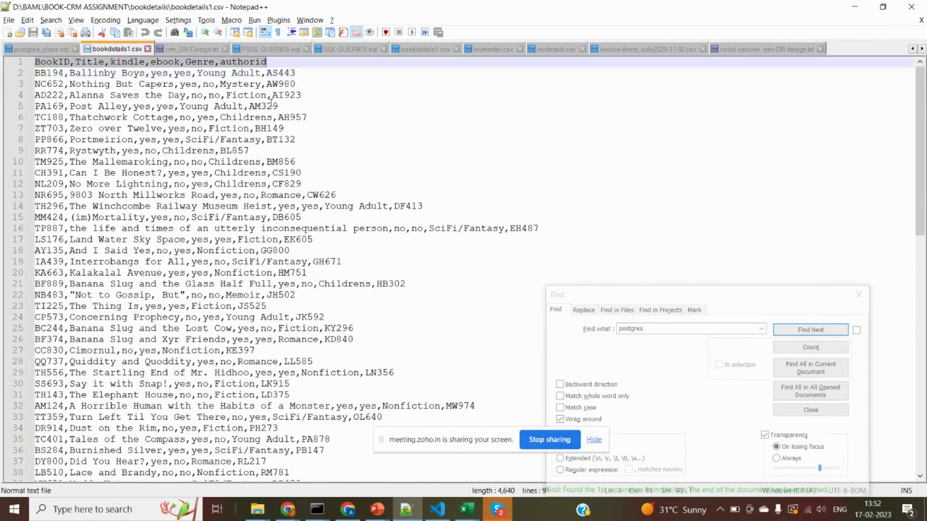
Point out the column names BookID, Title, kindle, ebook and Genre one after another in the header row
{"action": "double_click", "coordinate": [57, 63]}
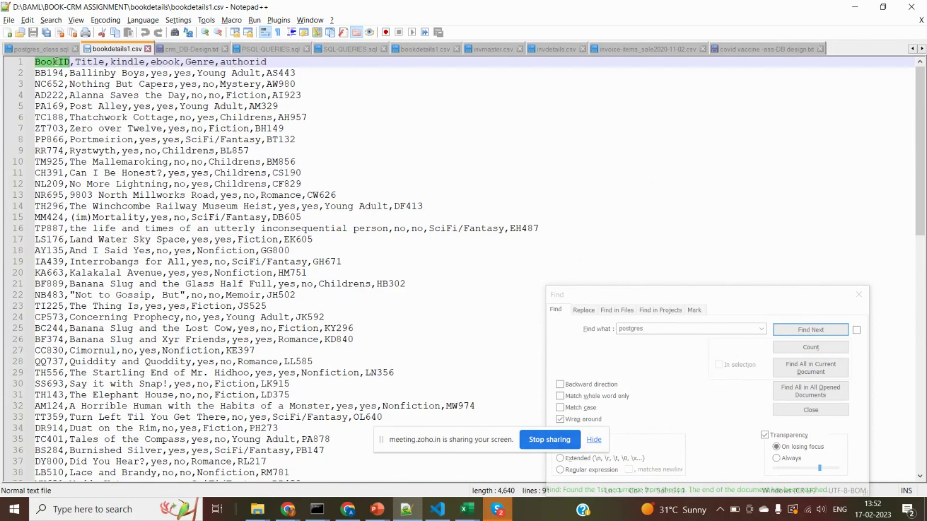
{"action": "double_click", "coordinate": [87, 62]}
{"action": "double_click", "coordinate": [129, 61]}
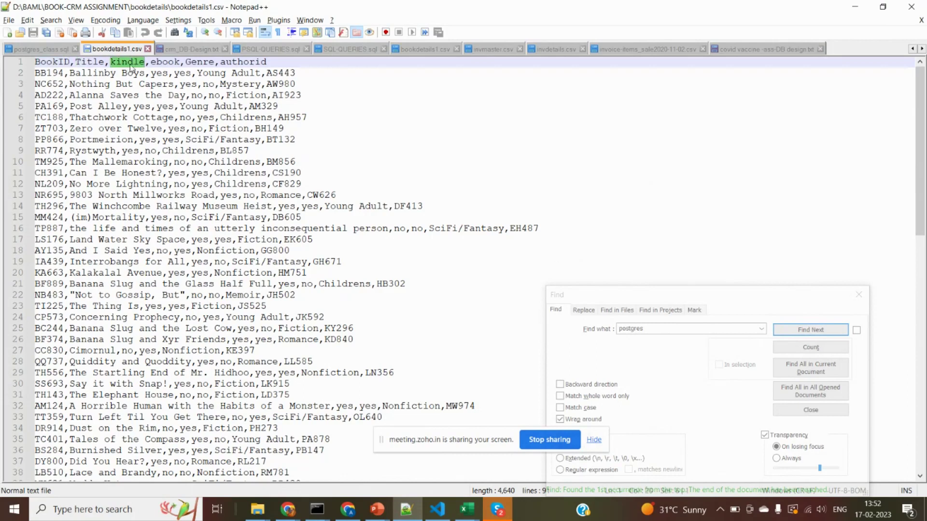
{"action": "double_click", "coordinate": [165, 62]}
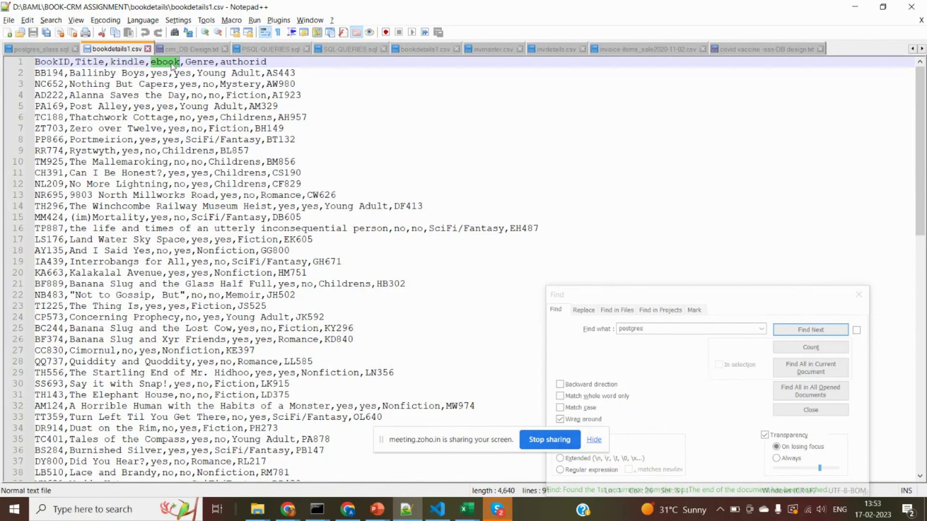
{"action": "double_click", "coordinate": [201, 61]}
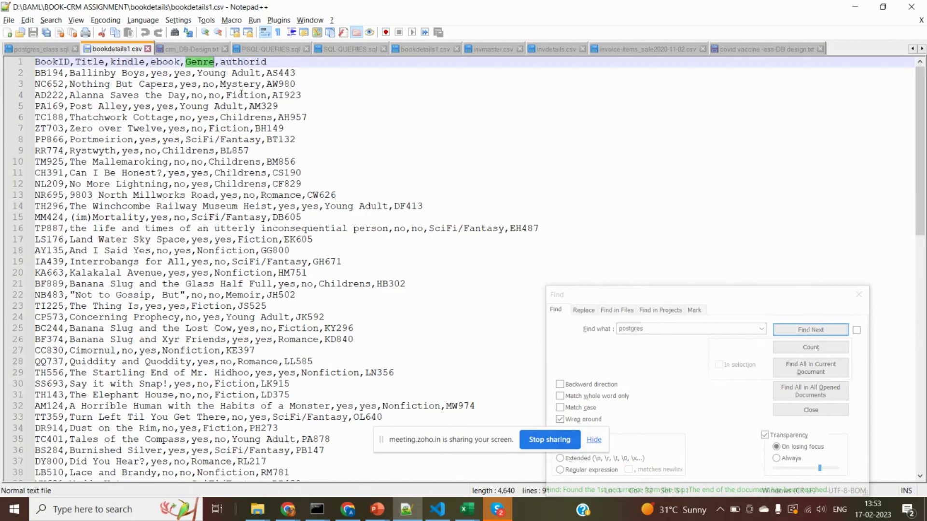
Point out sample genre values such as Fiction, Childrens and Fantasy, and the authorid column with its first value AS443
{"action": "left_click", "coordinate": [242, 95]}
{"action": "double_click", "coordinate": [242, 95]}
{"action": "left_click_drag", "start_coordinate": [242, 94], "coordinate": [271, 117]}
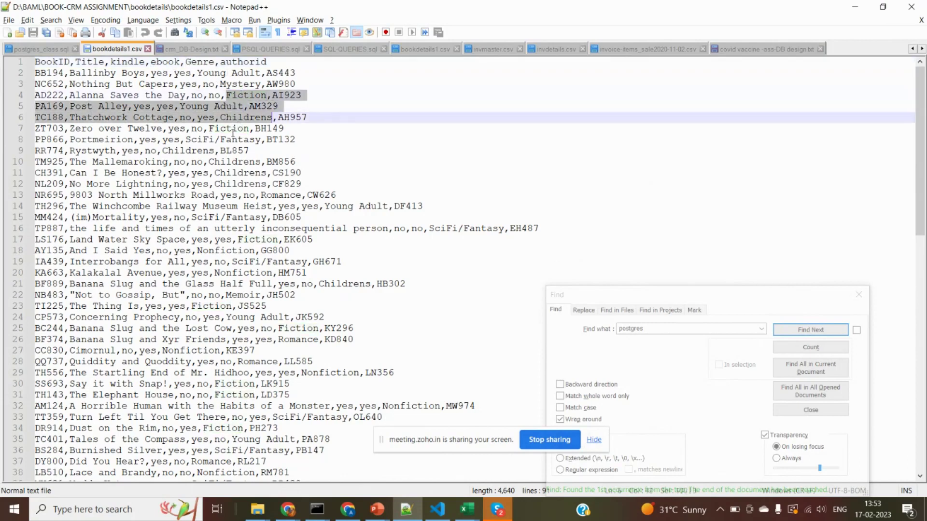
{"action": "double_click", "coordinate": [235, 139]}
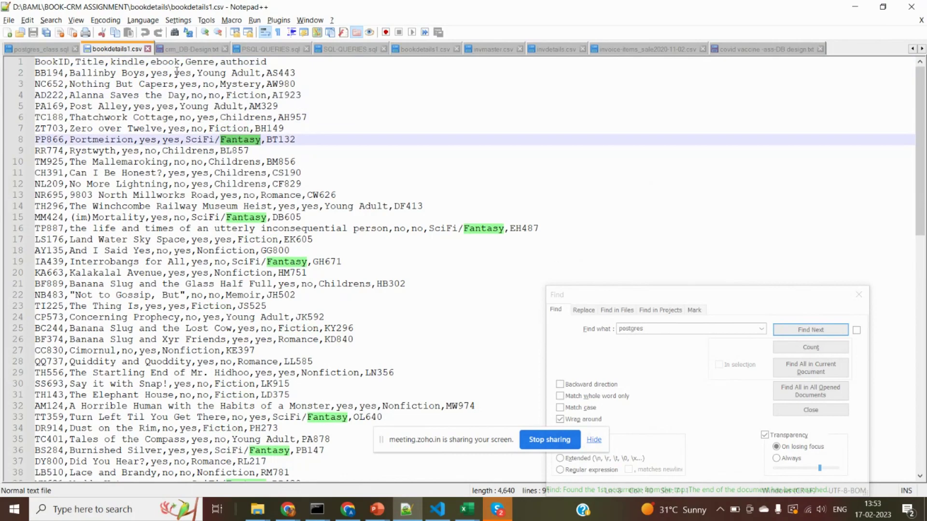
{"action": "double_click", "coordinate": [230, 61]}
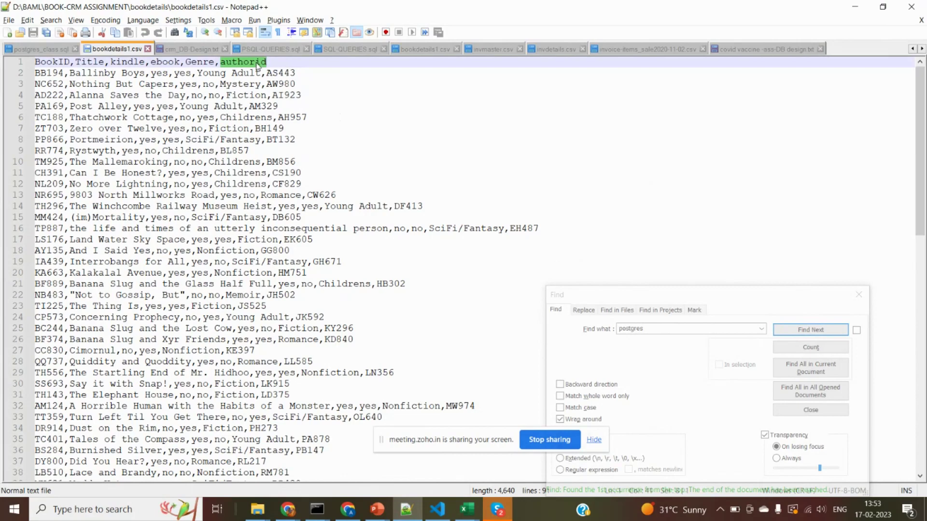
{"action": "double_click", "coordinate": [270, 73]}
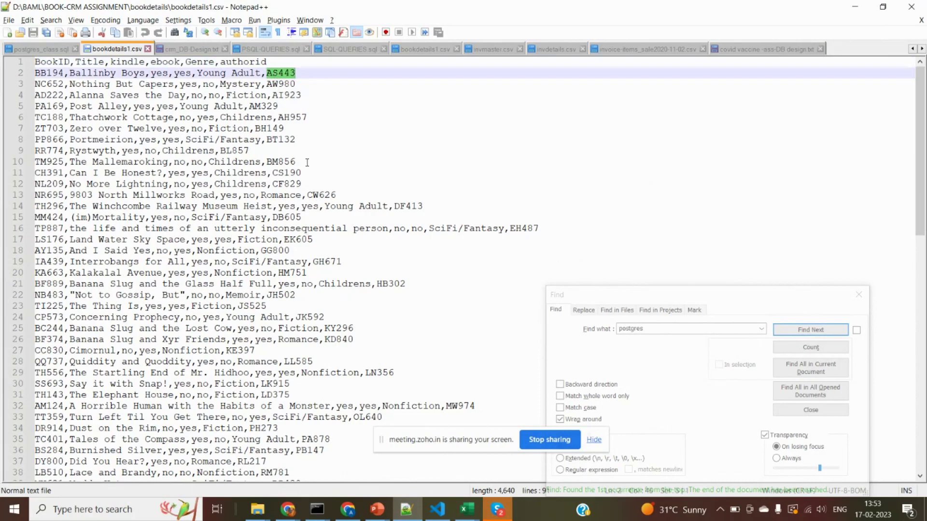
Highlight the first record's author ID, AS443, and the whole header row of bookdetails1.csv
{"action": "left_click", "coordinate": [284, 76]}
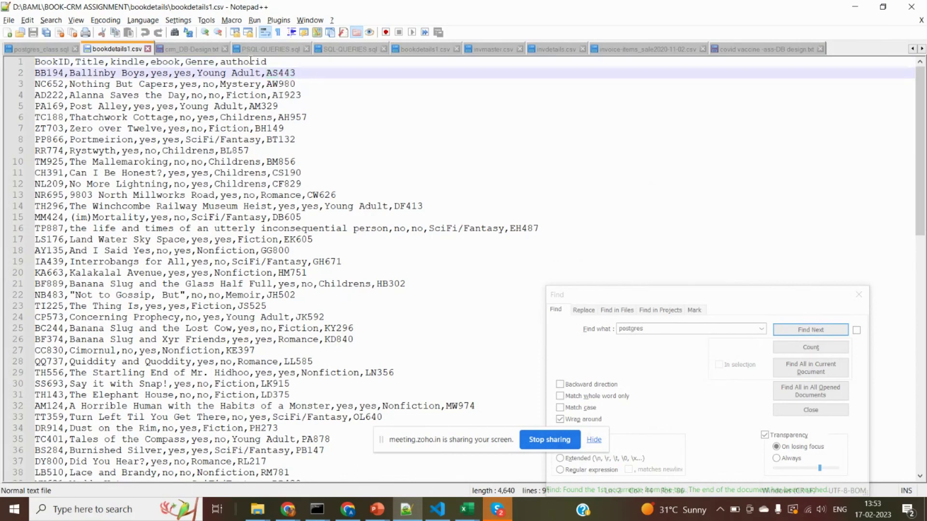
{"action": "left_click", "coordinate": [285, 72]}
{"action": "double_click", "coordinate": [285, 72]}
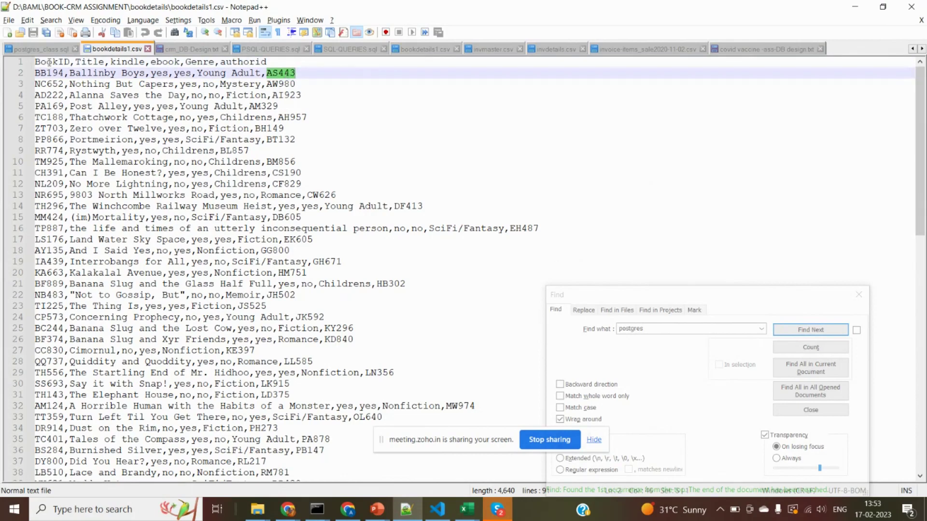
{"action": "triple_click", "coordinate": [50, 63]}
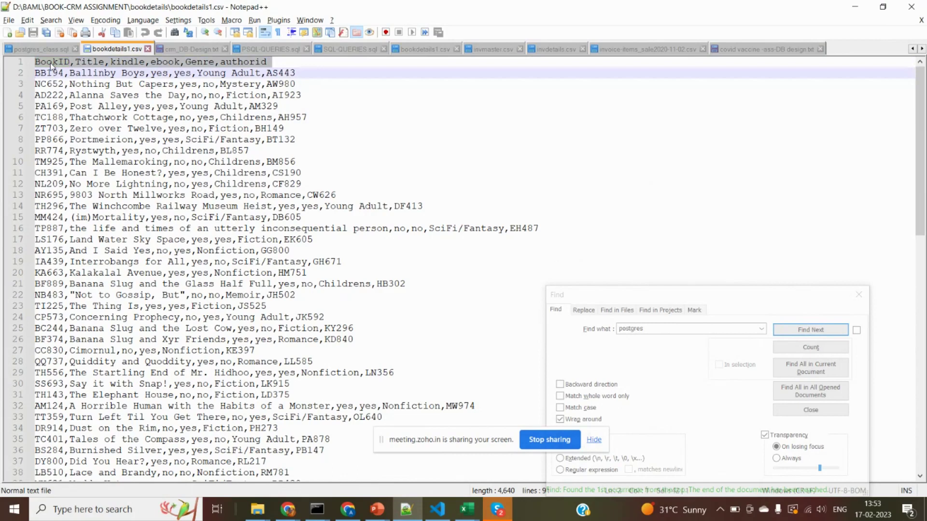
Look at the bookdetails create table and \copy statements in PSQL-QUERIES.sql, and bring up the class notes postgres_class.sql
{"action": "left_click", "coordinate": [274, 48]}
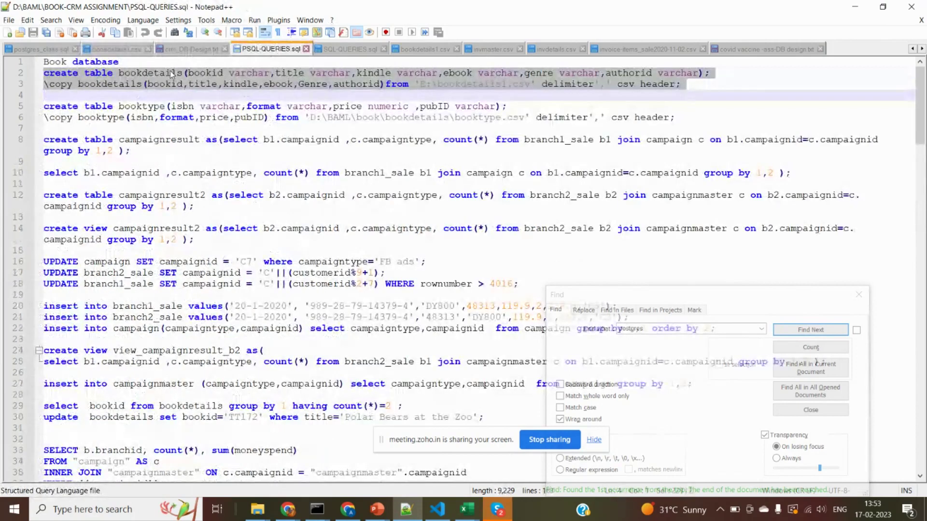
{"action": "left_click", "coordinate": [193, 49]}
{"action": "left_click", "coordinate": [64, 48]}
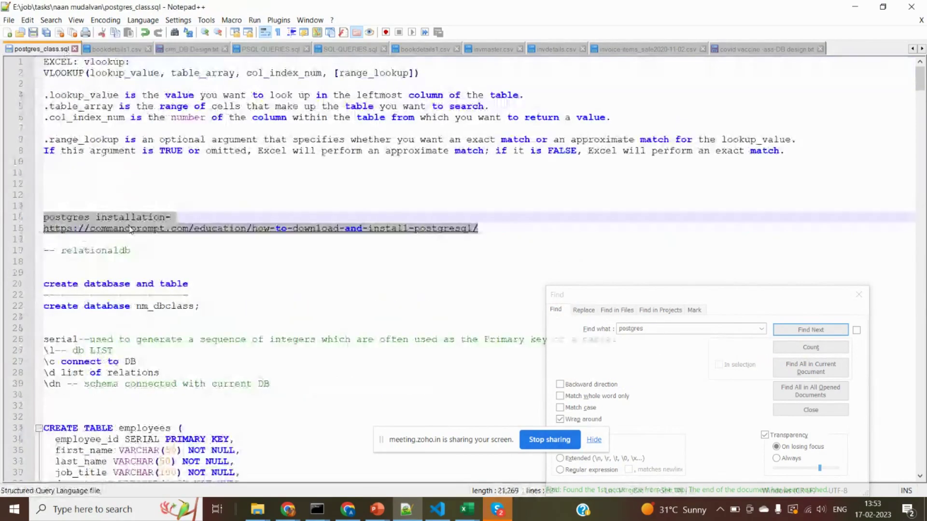
Look through postgres_class.sql for the \copy command notes with the bookdetails create table and \copy statements
{"action": "left_click", "coordinate": [167, 263]}
{"action": "key", "text": "Down"}
{"action": "key", "text": "Down"}
{"action": "key", "text": "Down"}
{"action": "key", "text": "Down"}
{"action": "key", "text": "Down"}
{"action": "key", "text": "Down"}
{"action": "key", "text": "Down"}
{"action": "key", "text": "Down"}
{"action": "key", "text": "Down"}
{"action": "key", "text": "Down"}
{"action": "key", "text": "Down"}
{"action": "key", "text": "Down"}
{"action": "key", "text": "Down"}
{"action": "key", "text": "Down"}
{"action": "key", "text": "Down"}
{"action": "key", "text": "Down"}
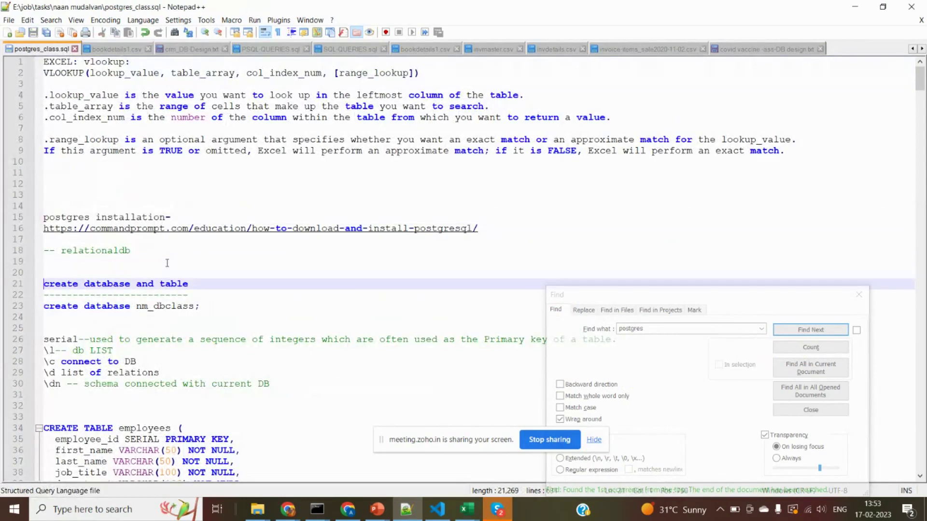
{"action": "key", "text": "Down"}
{"action": "key", "text": "Down"}
{"action": "key", "text": "Down"}
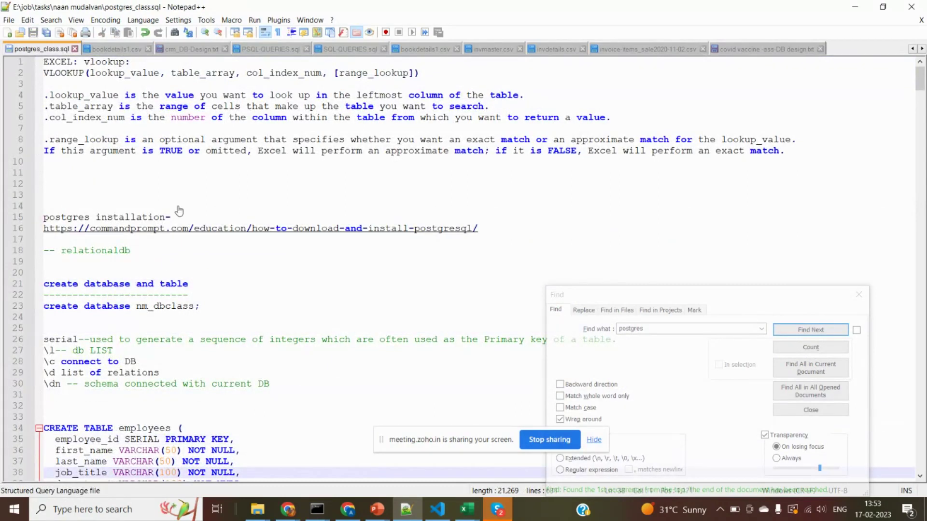
{"action": "left_click", "coordinate": [222, 362]}
{"action": "key", "text": "Down"}
{"action": "key", "text": "Down"}
{"action": "key", "text": "Down"}
{"action": "key", "text": "Down"}
{"action": "key", "text": "Down"}
{"action": "key", "text": "Down"}
{"action": "key", "text": "Down"}
{"action": "key", "text": "Down"}
{"action": "key", "text": "Down"}
{"action": "key", "text": "Down"}
{"action": "key", "text": "Down"}
{"action": "key", "text": "Down"}
{"action": "key", "text": "Down"}
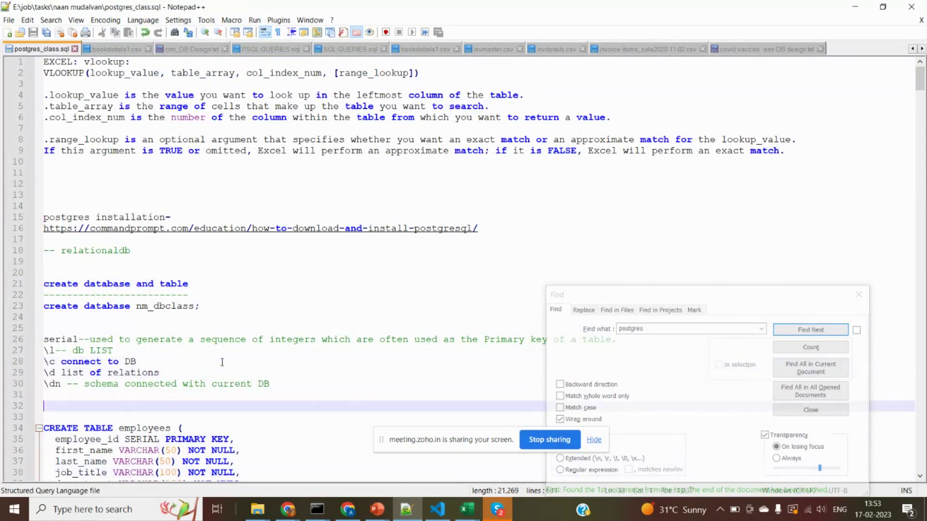
{"action": "key", "text": "Down"}
{"action": "key", "text": "Down"}
{"action": "key", "text": "Down"}
{"action": "key", "text": "Down"}
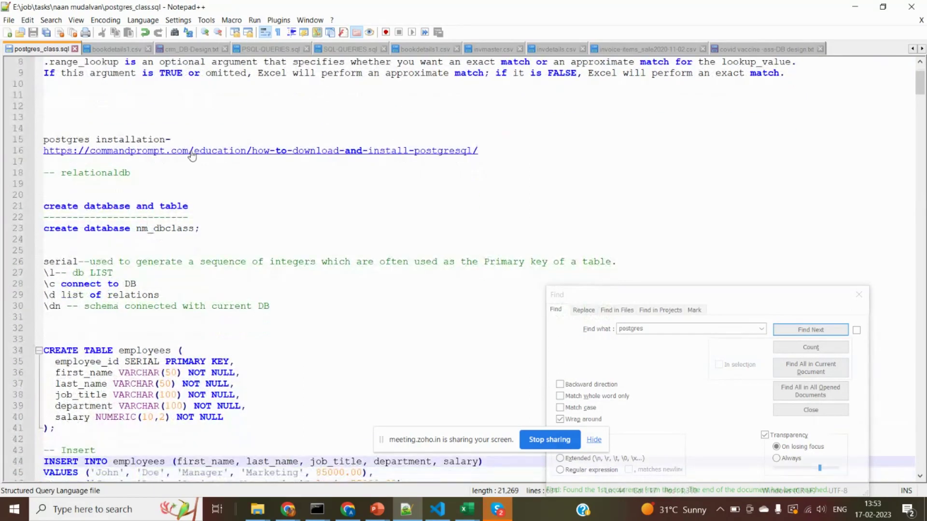
{"action": "left_click", "coordinate": [196, 229]}
{"action": "key", "text": "Up"}
{"action": "key", "text": "Up"}
{"action": "key", "text": "Up"}
{"action": "key", "text": "Up"}
{"action": "key", "text": "Up"}
{"action": "key", "text": "Up"}
{"action": "key", "text": "Up"}
{"action": "key", "text": "Up"}
{"action": "key", "text": "Up"}
{"action": "key", "text": "Up"}
{"action": "key", "text": "Up"}
{"action": "key", "text": "Up"}
{"action": "key", "text": "Up"}
{"action": "key", "text": "Up"}
{"action": "key", "text": "Up"}
{"action": "key", "text": "Up"}
{"action": "key", "text": "Up"}
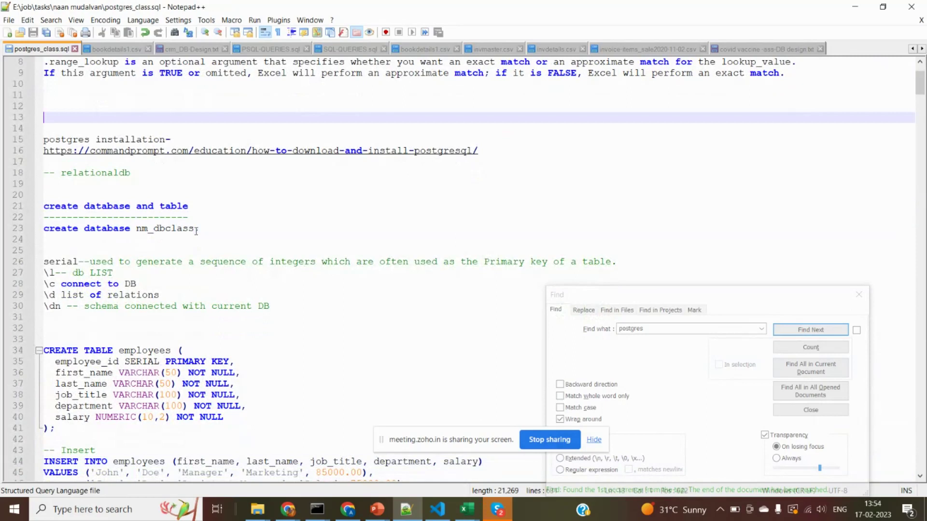
{"action": "key", "text": "Down"}
{"action": "key", "text": "Down"}
{"action": "key", "text": "Down"}
{"action": "key", "text": "Down"}
{"action": "key", "text": "Down"}
{"action": "key", "text": "Down"}
{"action": "key", "text": "Down"}
{"action": "key", "text": "Down"}
{"action": "key", "text": "Down"}
{"action": "key", "text": "Down"}
{"action": "key", "text": "Down"}
{"action": "key", "text": "Down"}
{"action": "key", "text": "Down"}
{"action": "key", "text": "Down"}
{"action": "key", "text": "Down"}
{"action": "key", "text": "Down"}
{"action": "key", "text": "Down"}
{"action": "key", "text": "Down"}
{"action": "key", "text": "Down"}
{"action": "key", "text": "Down"}
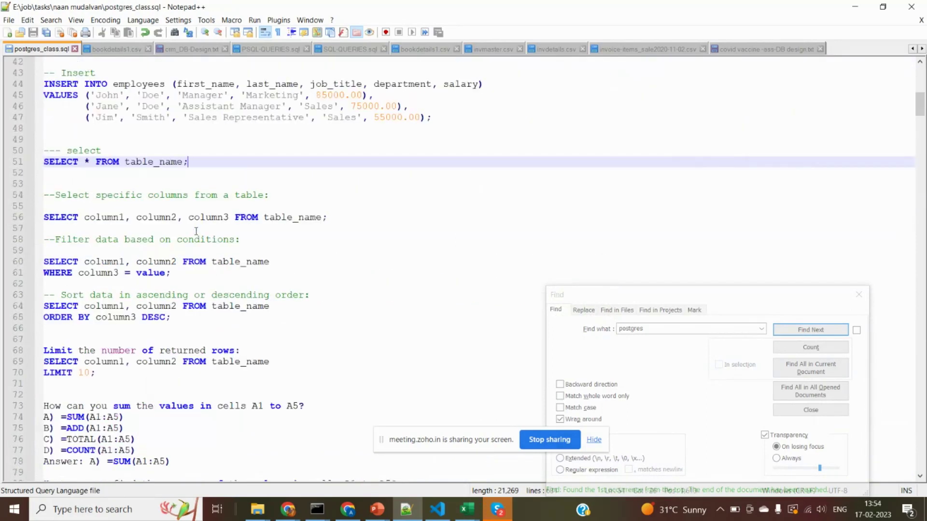
{"action": "key", "text": "Page_Down"}
{"action": "key", "text": "Page_Down"}
{"action": "key", "text": "Page_Down"}
{"action": "key", "text": "Page_Down"}
{"action": "key", "text": "Page_Down"}
{"action": "key", "text": "Page_Down"}
{"action": "key", "text": "Page_Down"}
{"action": "key", "text": "Page_Down"}
{"action": "key", "text": "Page_Down"}
{"action": "key", "text": "Page_Down"}
{"action": "key", "text": "Page_Down"}
{"action": "key", "text": "Page_Down"}
{"action": "key", "text": "Page_Down"}
{"action": "key", "text": "Page_Down"}
{"action": "key", "text": "Page_Down"}
{"action": "key", "text": "Page_Down"}
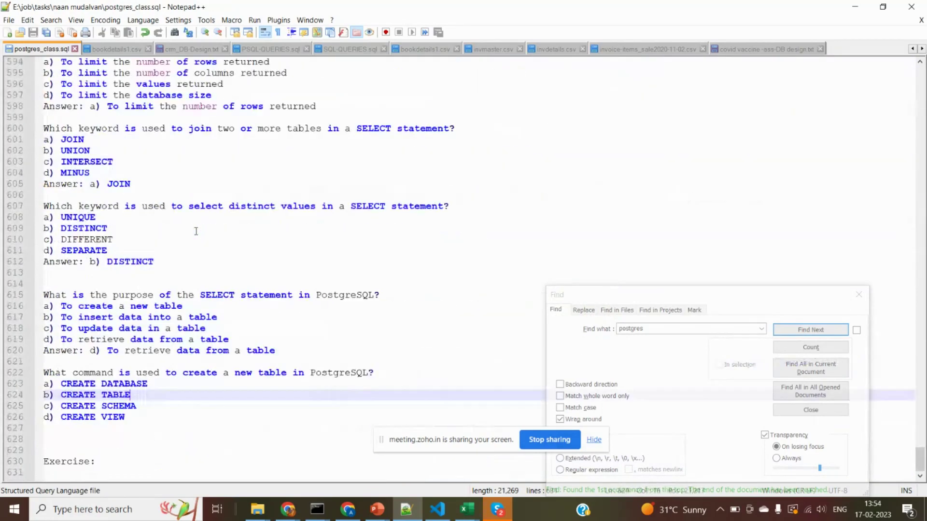
{"action": "key", "text": "Up"}
{"action": "key", "text": "Up"}
{"action": "key", "text": "Up"}
{"action": "key", "text": "Up"}
{"action": "key", "text": "Up"}
{"action": "key", "text": "Up"}
{"action": "key", "text": "Up"}
{"action": "key", "text": "Up"}
{"action": "key", "text": "Up"}
{"action": "key", "text": "Up"}
{"action": "key", "text": "Up"}
{"action": "key", "text": "Up"}
{"action": "key", "text": "Up"}
{"action": "key", "text": "Up"}
{"action": "key", "text": "Up"}
{"action": "key", "text": "Up"}
{"action": "key", "text": "Up"}
{"action": "key", "text": "Up"}
{"action": "key", "text": "Up"}
{"action": "key", "text": "Up"}
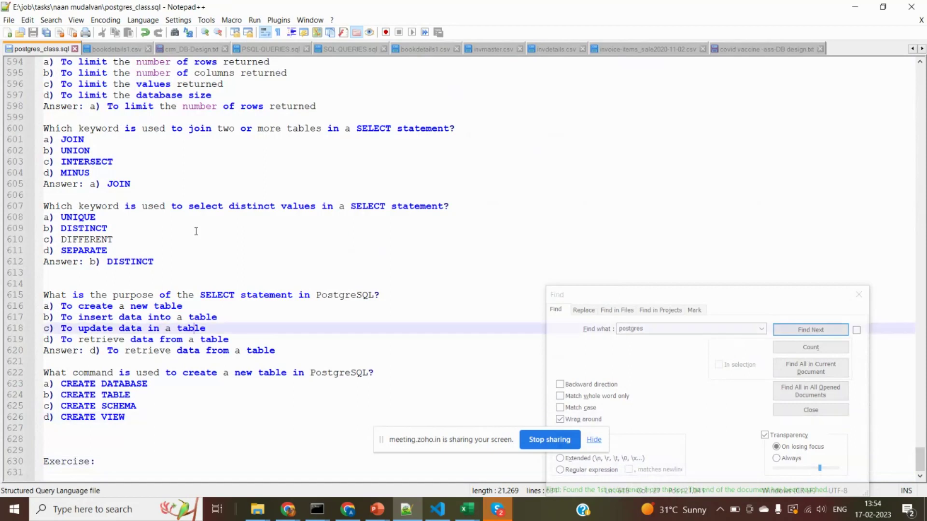
{"action": "key", "text": "Up"}
{"action": "key", "text": "Up"}
{"action": "key", "text": "Up"}
{"action": "key", "text": "Up"}
{"action": "key", "text": "Up"}
{"action": "key", "text": "Up"}
{"action": "key", "text": "Up"}
{"action": "key", "text": "Up"}
{"action": "key", "text": "Up"}
{"action": "key", "text": "Up"}
{"action": "key", "text": "Up"}
{"action": "key", "text": "Up"}
{"action": "key", "text": "Up"}
{"action": "key", "text": "Up"}
{"action": "key", "text": "Up"}
{"action": "key", "text": "Up"}
{"action": "key", "text": "Up"}
{"action": "key", "text": "Up"}
{"action": "key", "text": "Up"}
{"action": "key", "text": "Up"}
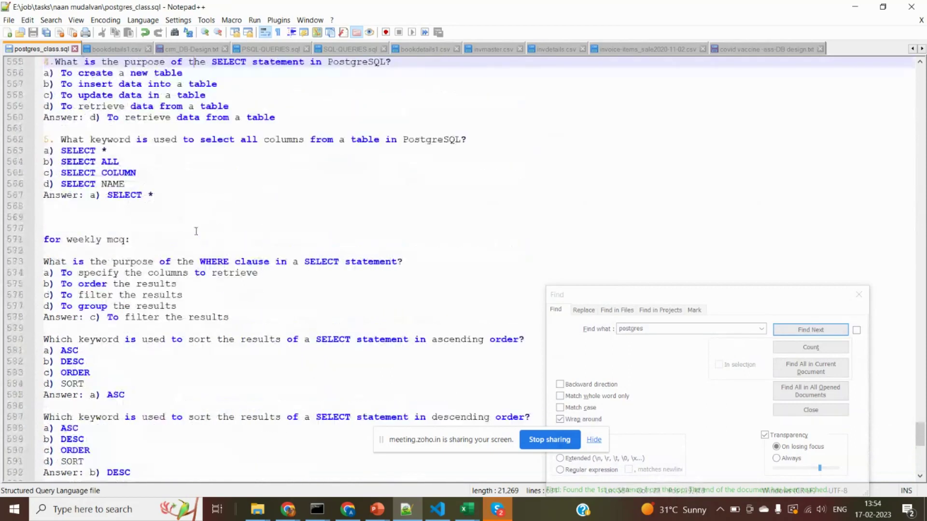
{"action": "key", "text": "Up"}
{"action": "key", "text": "Up"}
{"action": "key", "text": "Up"}
{"action": "key", "text": "Up"}
{"action": "key", "text": "Up"}
{"action": "key", "text": "Up"}
{"action": "key", "text": "Up"}
{"action": "key", "text": "Up"}
{"action": "key", "text": "Up"}
{"action": "key", "text": "Up"}
{"action": "key", "text": "Up"}
{"action": "key", "text": "Up"}
{"action": "key", "text": "Up"}
{"action": "key", "text": "Up"}
{"action": "key", "text": "Up"}
{"action": "key", "text": "Up"}
{"action": "key", "text": "Up"}
{"action": "key", "text": "Up"}
{"action": "key", "text": "Up"}
{"action": "key", "text": "Up"}
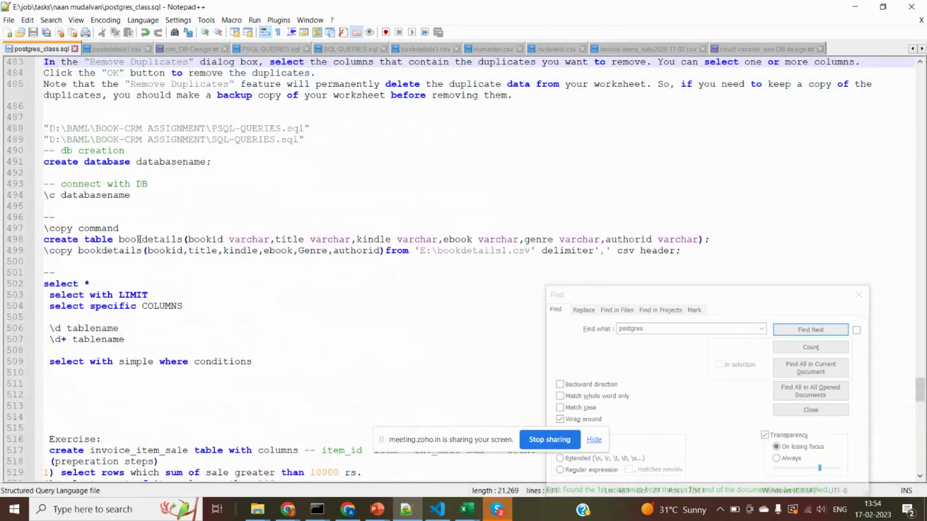
Switch to the SQL Shell (psql) window with the postgres prompt
{"action": "key", "text": "alt+Tab"}
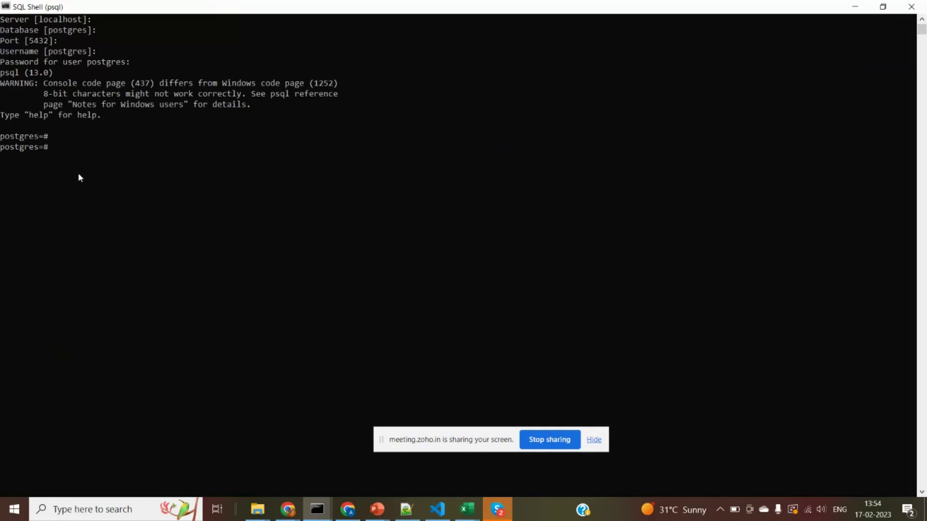
Copy the bookdetails create table statement from postgres_class.sql and try to run it in the postgres database through SQL Shell (psql)
{"action": "key", "text": "alt+Tab"}
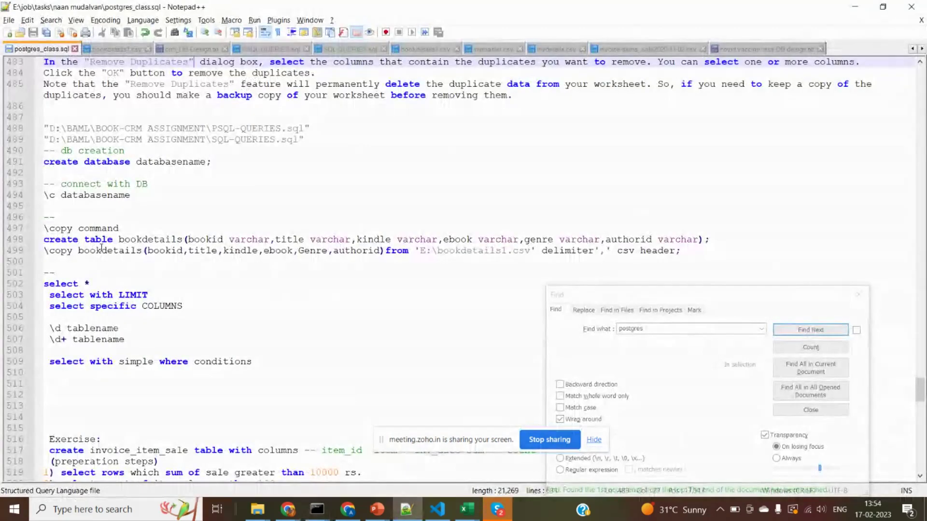
{"action": "triple_click", "coordinate": [102, 243]}
{"action": "key", "text": "ctrl+c"}
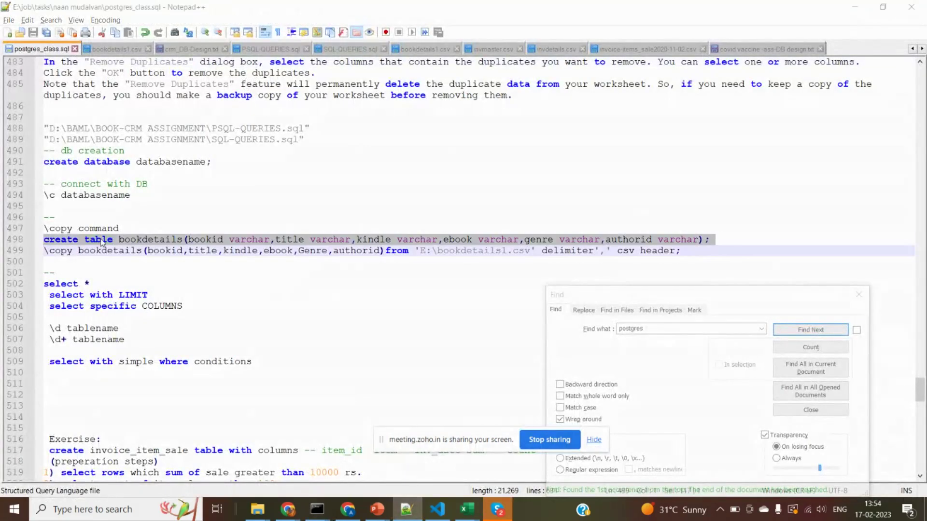
{"action": "key", "text": "alt+Tab"}
{"action": "left_click", "coordinate": [65, 213]}
{"action": "right_click", "coordinate": [66, 213]}
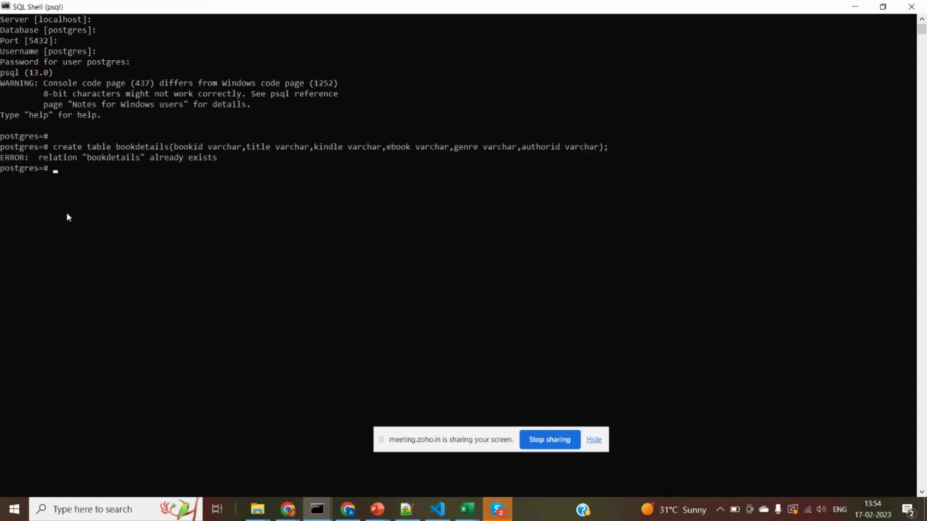
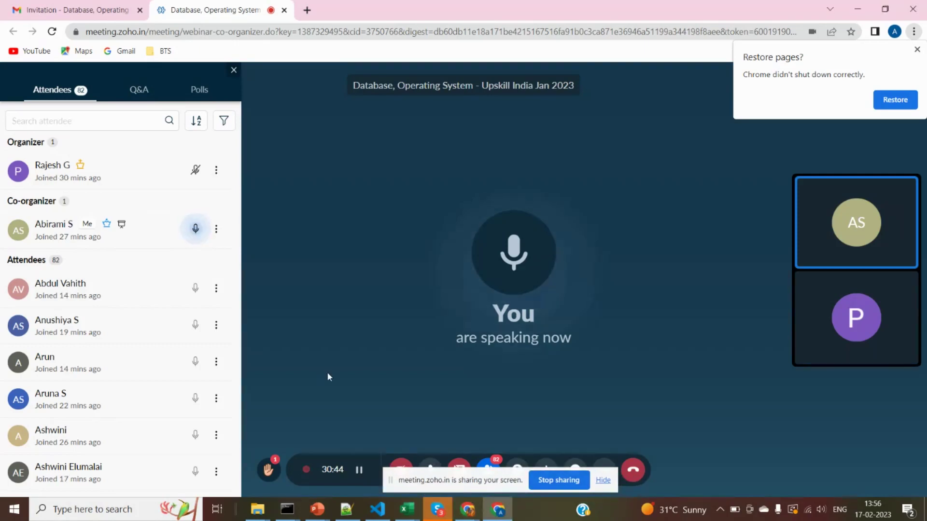
Return to SQL Shell (psql) and list all databases on the server with \l
{"action": "key", "text": "alt+Tab"}
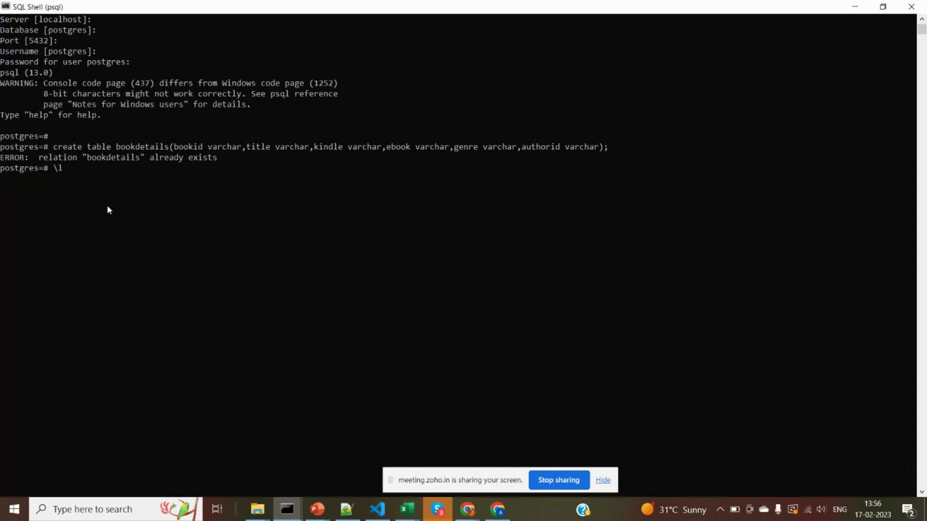
{"action": "key", "text": "Return"}
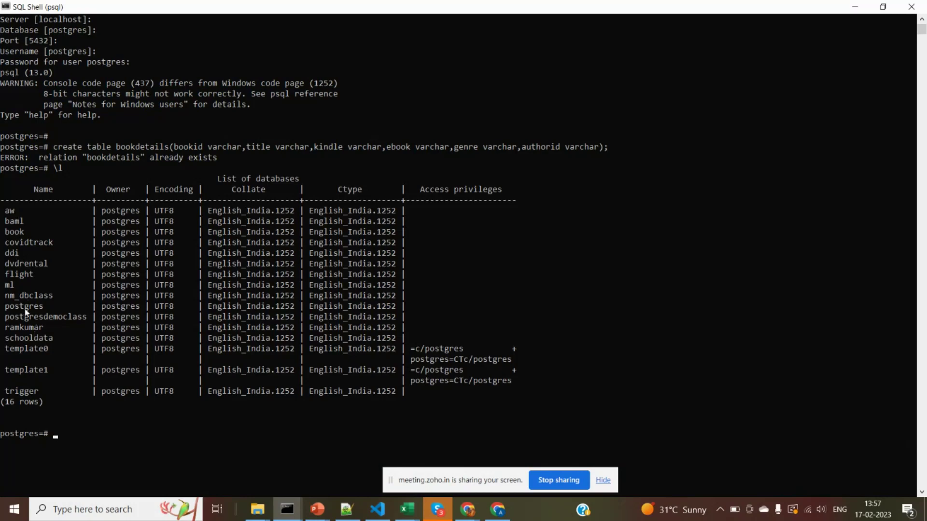
Try to connect to the nm_dbclass database from the database list
{"action": "left_click_drag", "start_coordinate": [5, 298], "coordinate": [52, 299]}
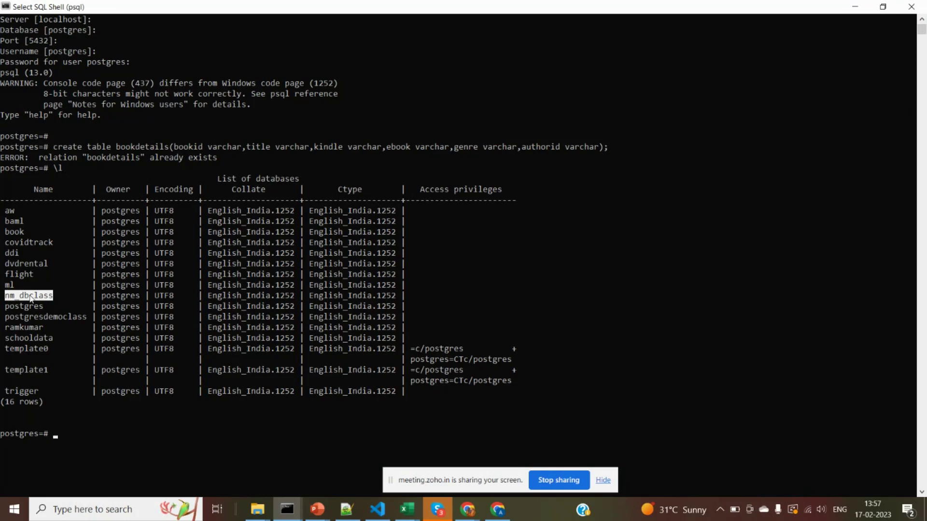
{"action": "type", "text": "\\c"}
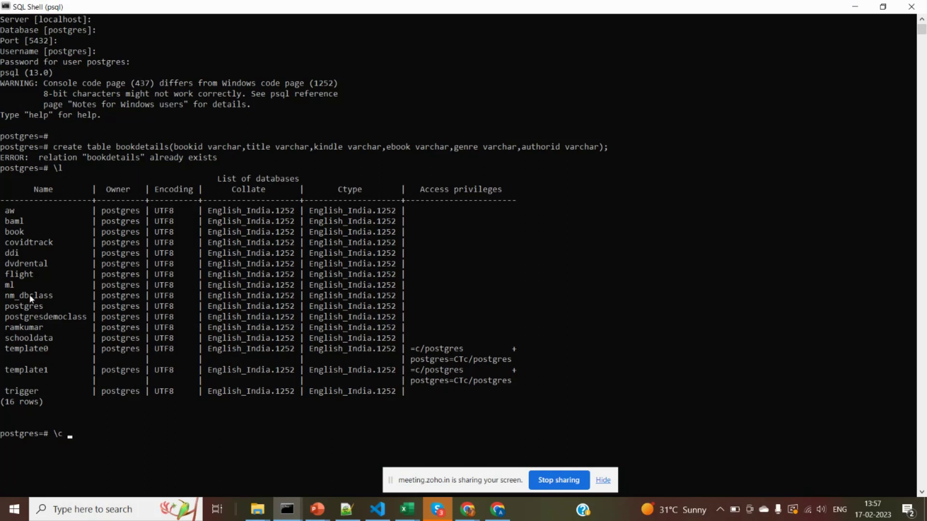
{"action": "type", "text": "create table bookdetails(bookid varchar,title varchar,kindle varchar,ebook varchar,genre varchar,authorid varchar);"}
{"action": "key", "text": "Return"}
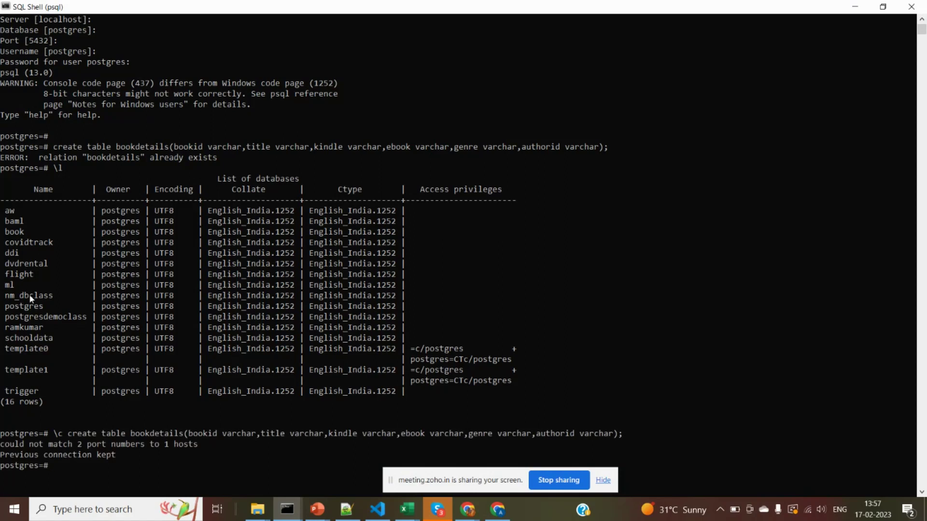
Connect to the nm_dbclass database with the \c command, copying its name from the database list
{"action": "type", "text": "\\c"}
{"action": "left_click", "coordinate": [29, 295]}
{"action": "double_click", "coordinate": [28, 295]}
{"action": "right_click", "coordinate": [28, 295]}
{"action": "right_click", "coordinate": [28, 295]}
{"action": "key", "text": "Left"}
{"action": "key", "text": "Left"}
{"action": "key", "text": "Left"}
{"action": "key", "text": "Left"}
{"action": "key", "text": "Left"}
{"action": "key", "text": "Left"}
{"action": "key", "text": "Left"}
{"action": "key", "text": "Left"}
{"action": "key", "text": "Left"}
{"action": "key", "text": "Left"}
{"action": "key", "text": "Return"}
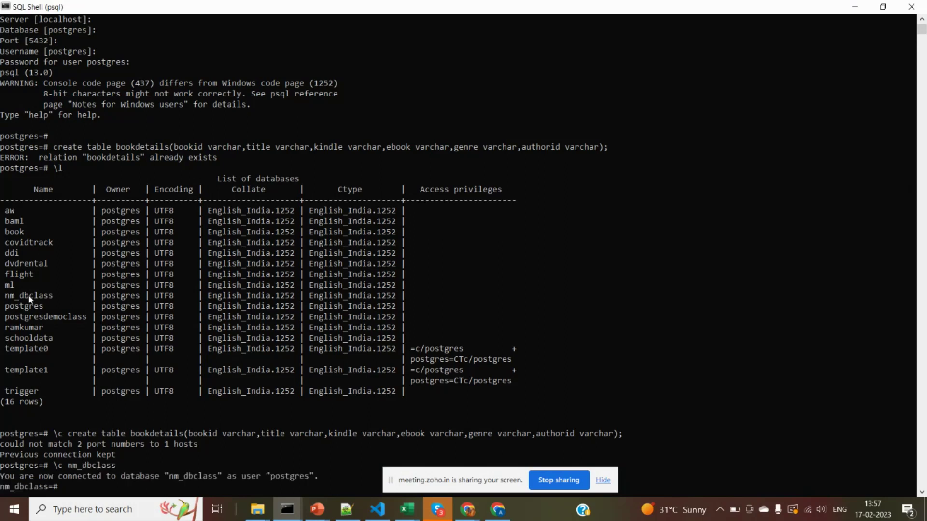
Output a run of empty prompts and compare the nm_dbclass prompt with the earlier postgres prompt
{"action": "key", "text": "Return"}
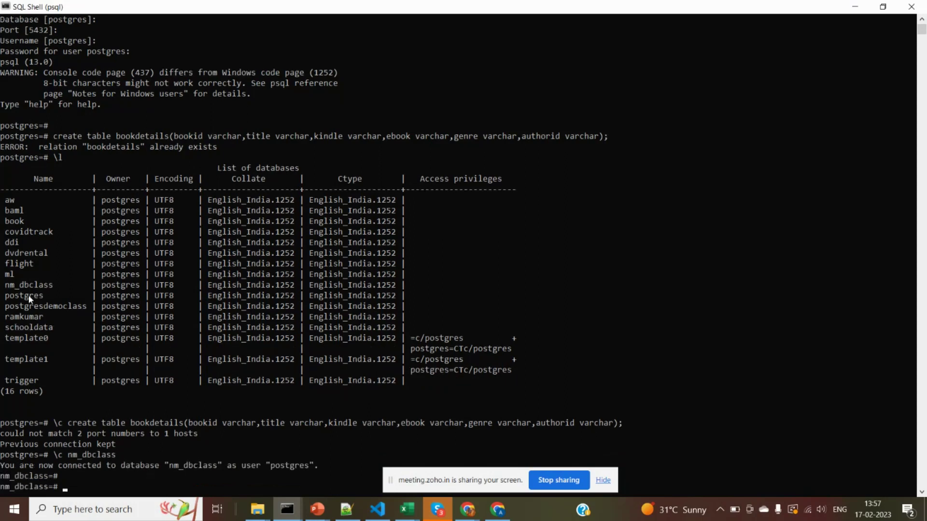
{"action": "key", "text": "Return"}
{"action": "key", "text": "Return"}
{"action": "key", "text": "Return"}
{"action": "key", "text": "Return"}
{"action": "key", "text": "Return"}
{"action": "key", "text": "Return"}
{"action": "key", "text": "Return"}
{"action": "key", "text": "Return"}
{"action": "key", "text": "Return"}
{"action": "key", "text": "Return"}
{"action": "key", "text": "Return"}
{"action": "key", "text": "Return"}
{"action": "key", "text": "Return"}
{"action": "key", "text": "Return"}
{"action": "key", "text": "Return"}
{"action": "left_click_drag", "start_coordinate": [2, 317], "coordinate": [46, 324]}
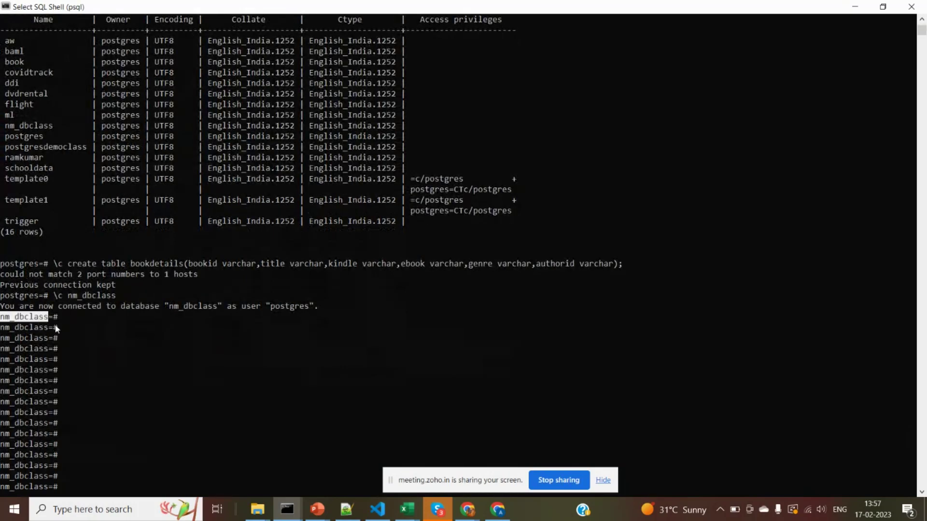
{"action": "left_click_drag", "start_coordinate": [3, 264], "coordinate": [38, 266]}
{"action": "left_click_drag", "start_coordinate": [2, 318], "coordinate": [47, 324]}
{"action": "key", "text": "ctrl+c"}
{"action": "left_click", "coordinate": [60, 319]}
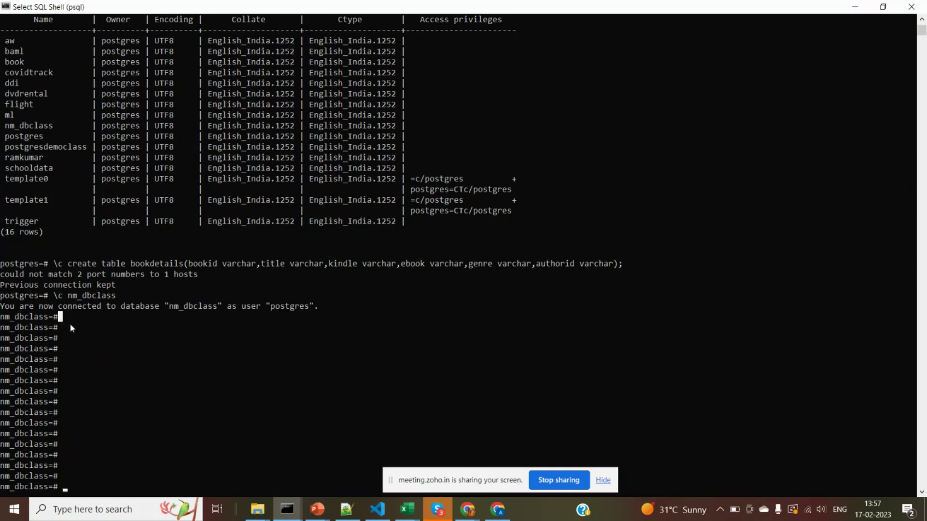
{"action": "scroll", "coordinate": [71, 324], "scroll_direction": "up", "scroll_amount": 1}
{"action": "key", "text": "Escape"}
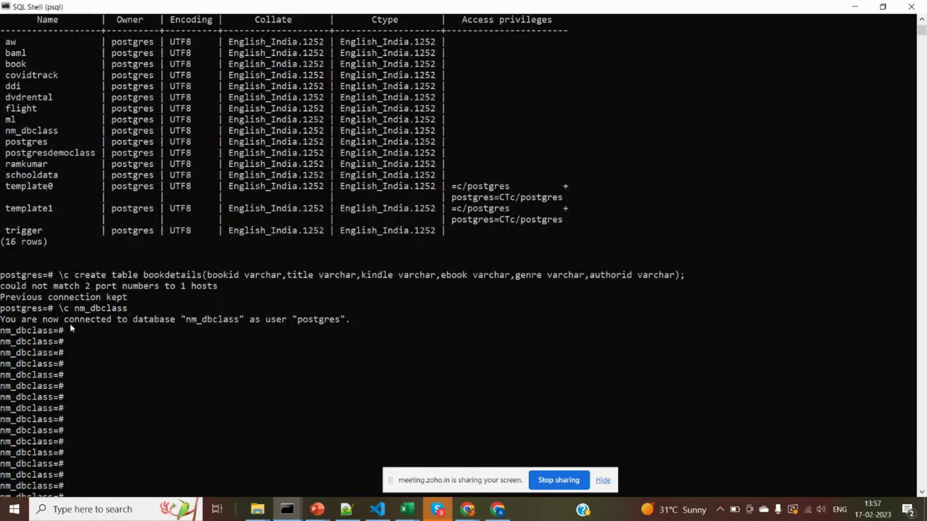
{"action": "key", "text": "Return"}
{"action": "key", "text": "Return"}
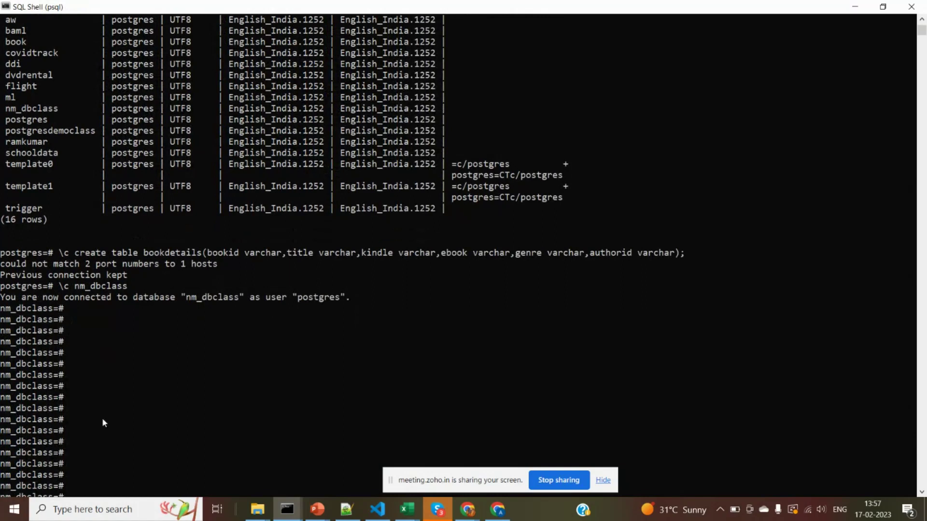
{"action": "scroll", "coordinate": [102, 423], "scroll_direction": "down", "scroll_amount": 1}
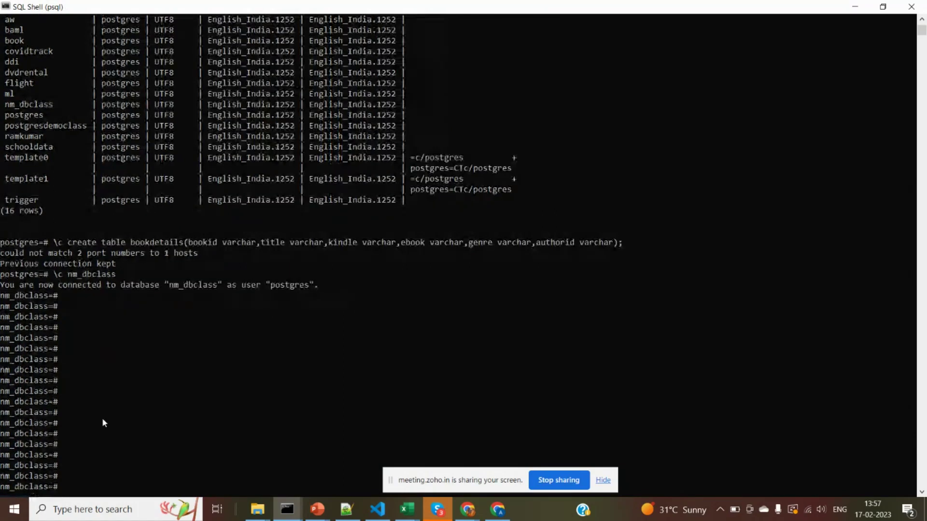
{"action": "scroll", "coordinate": [102, 422], "scroll_direction": "up", "scroll_amount": 2}
{"action": "scroll", "coordinate": [102, 421], "scroll_direction": "down", "scroll_amount": 2}
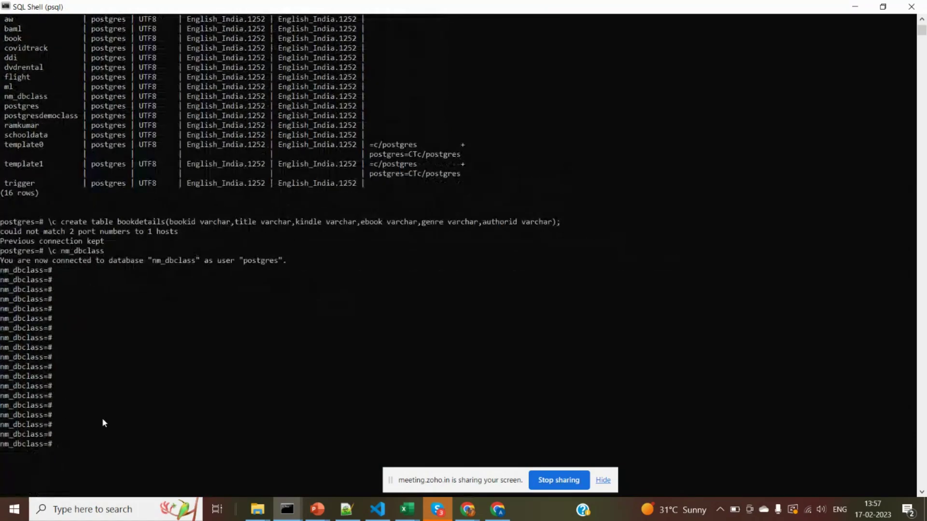
{"action": "scroll", "coordinate": [103, 421], "scroll_direction": "up", "scroll_amount": 1}
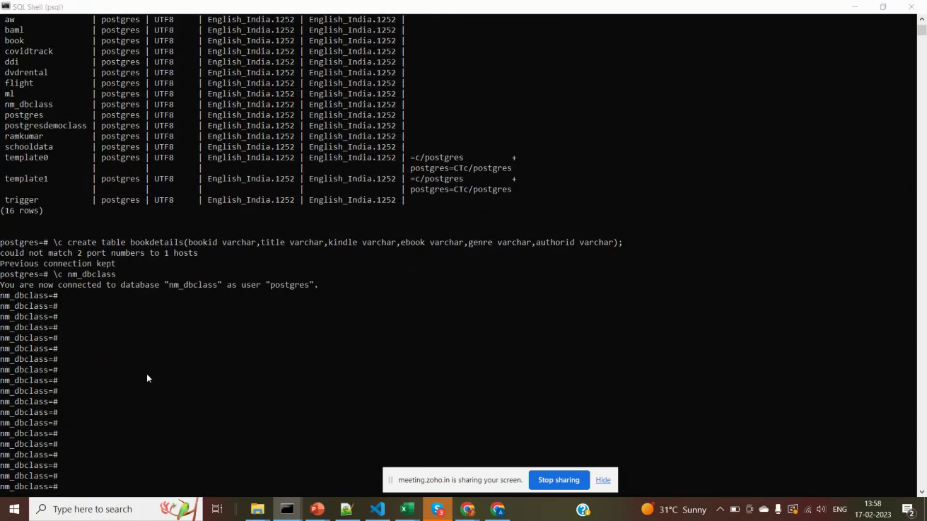
Switch to the postgres_class.sql notes in Notepad++ and select the create table bookdetails statement
{"action": "key", "text": "alt+Tab"}
{"action": "key", "text": "alt+Tab"}
{"action": "key", "text": "alt+Tab"}
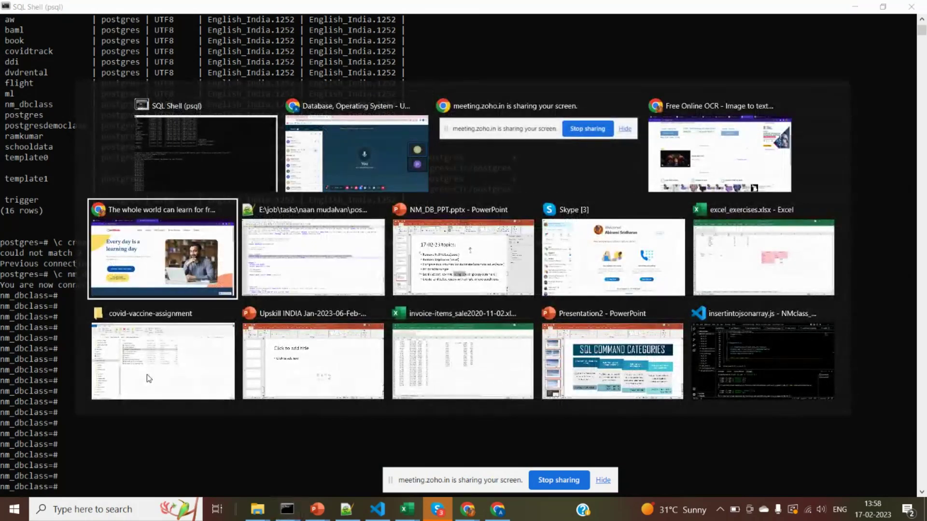
{"action": "key", "text": "alt+Tab"}
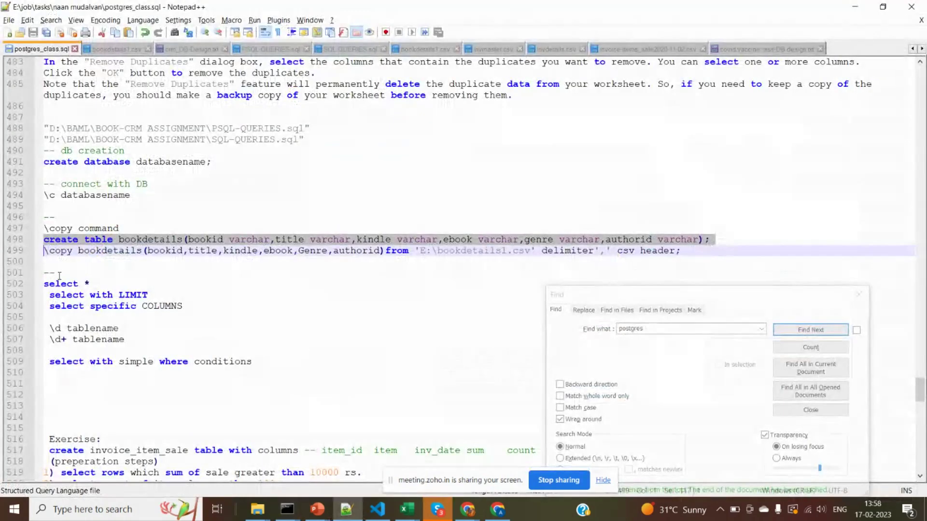
{"action": "key", "text": "ctrl+v"}
{"action": "key", "text": "ctrl+z"}
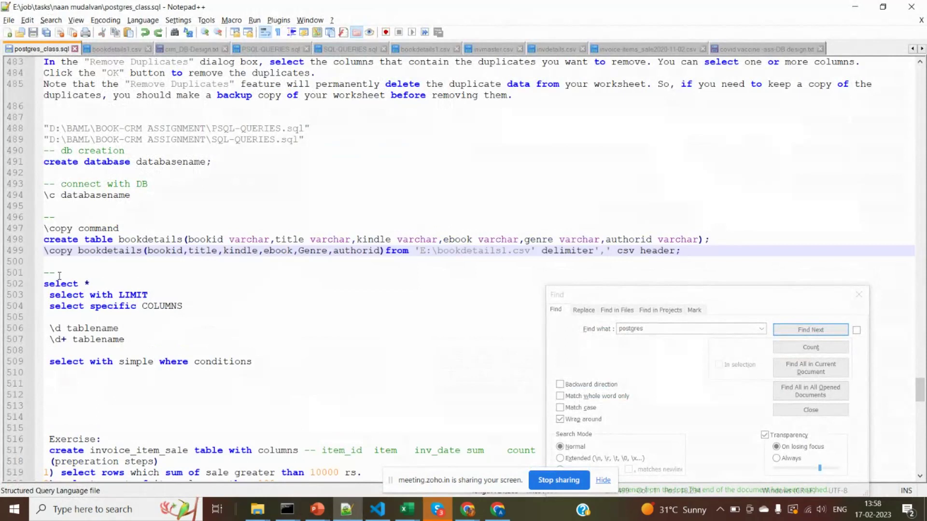
{"action": "double_click", "coordinate": [134, 239]}
{"action": "triple_click", "coordinate": [134, 240]}
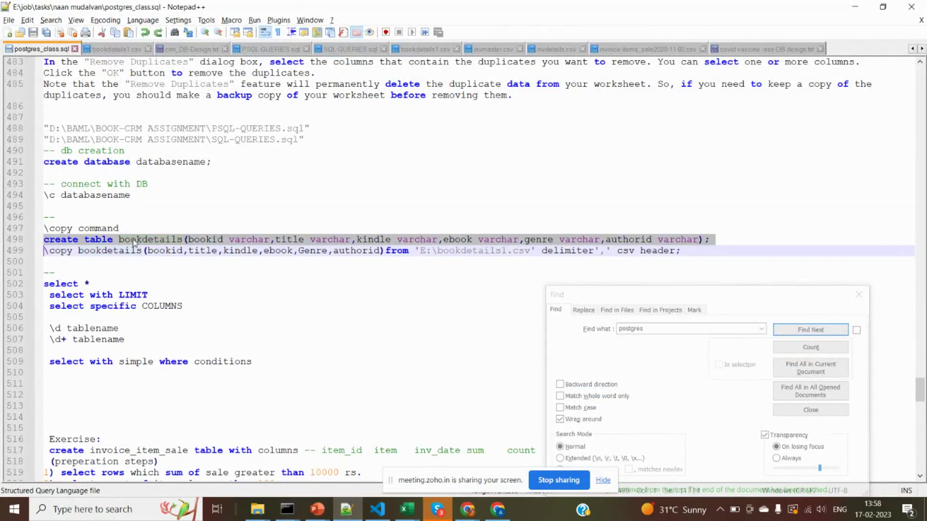
Close the Find dialog and return to the \copy bookdetails line
{"action": "left_click", "coordinate": [71, 263]}
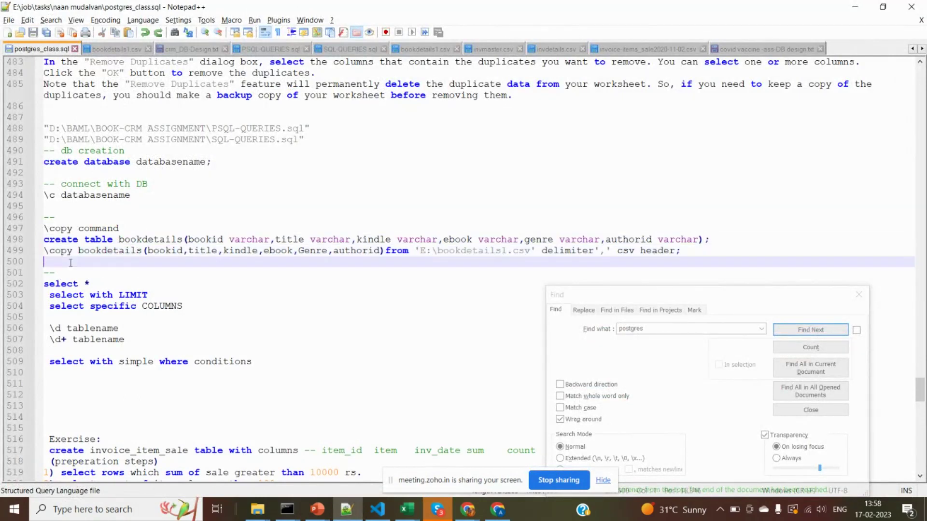
{"action": "key", "text": "Down"}
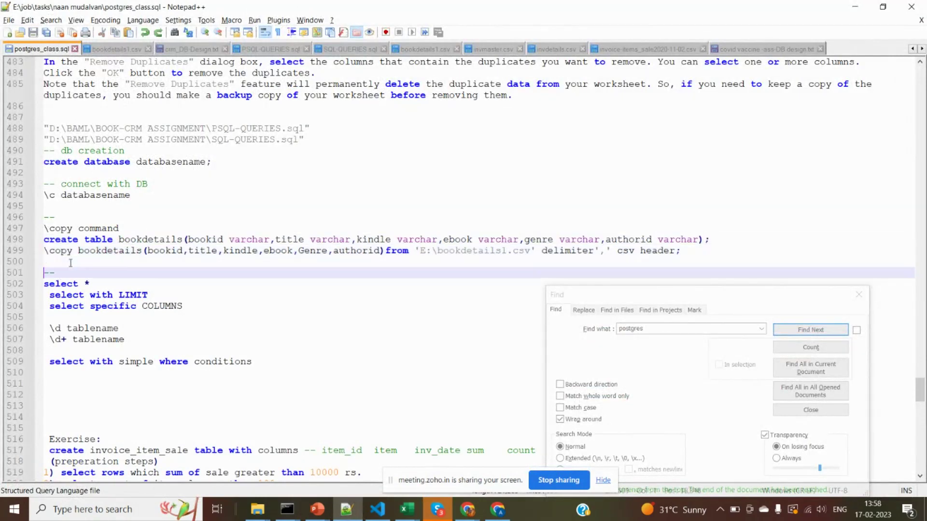
{"action": "left_click", "coordinate": [863, 299]}
{"action": "key", "text": "Up"}
{"action": "key", "text": "Up"}
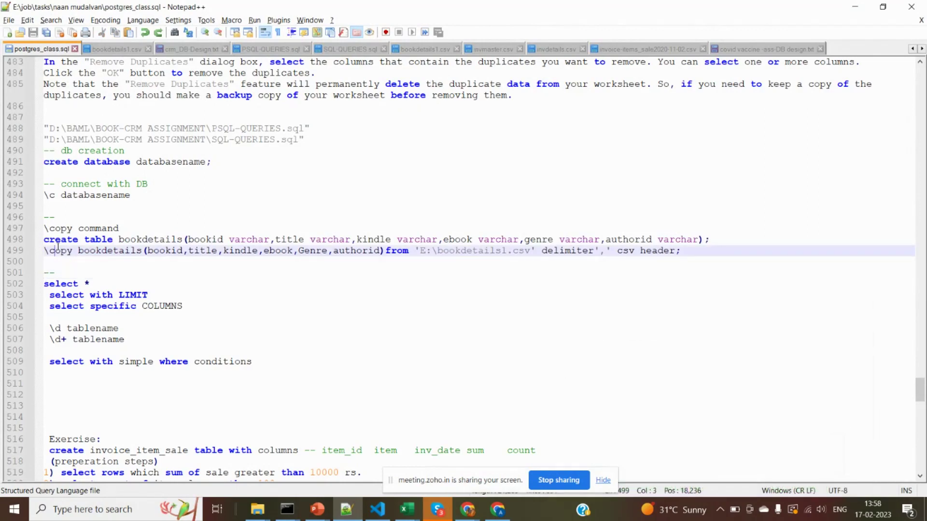
Insert a new line above the create table bookdetails statement and begin a syntax template reading "create table tablename("
{"action": "double_click", "coordinate": [158, 241]}
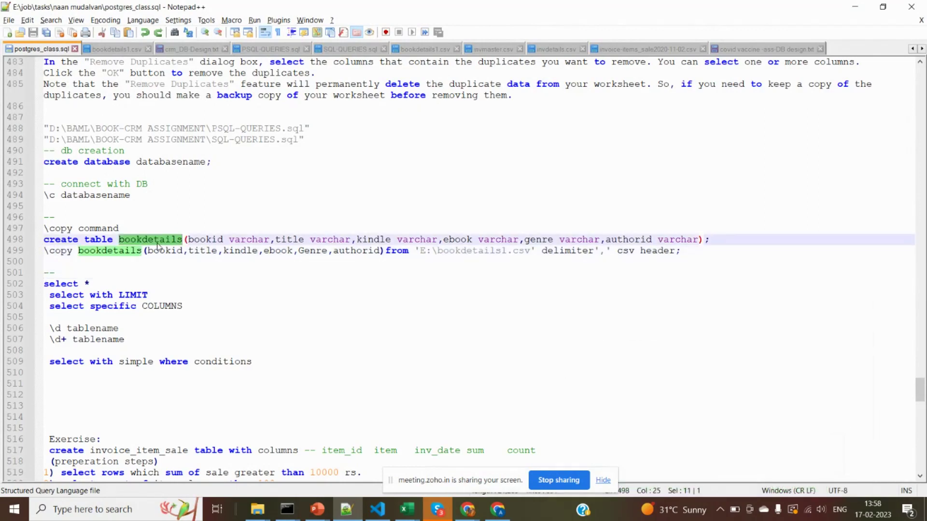
{"action": "left_click", "coordinate": [134, 223]}
{"action": "left_click", "coordinate": [140, 236]}
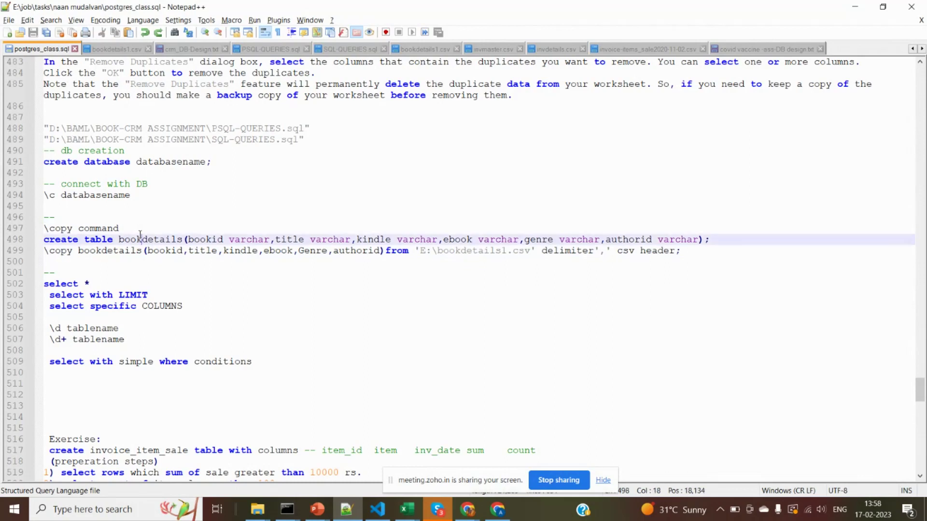
{"action": "left_click", "coordinate": [140, 234]}
{"action": "key", "text": "Return"}
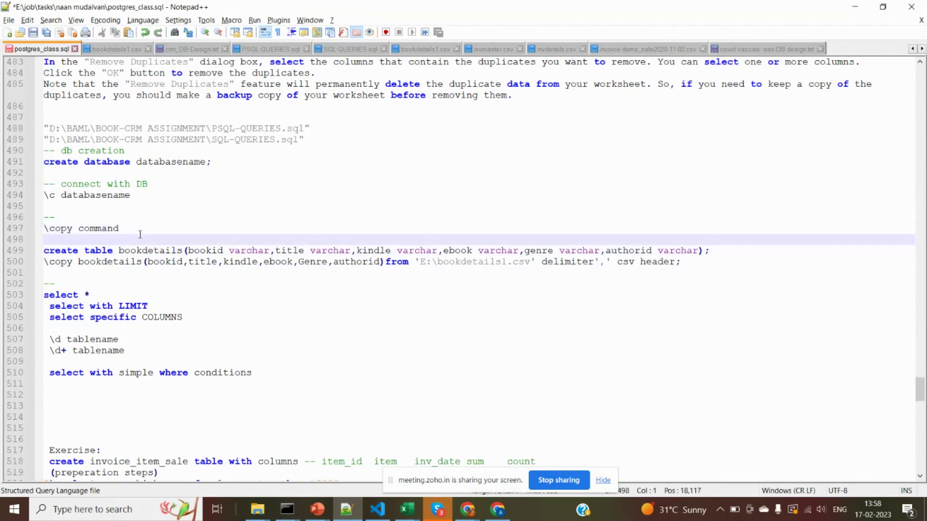
{"action": "type", "text": "create table"}
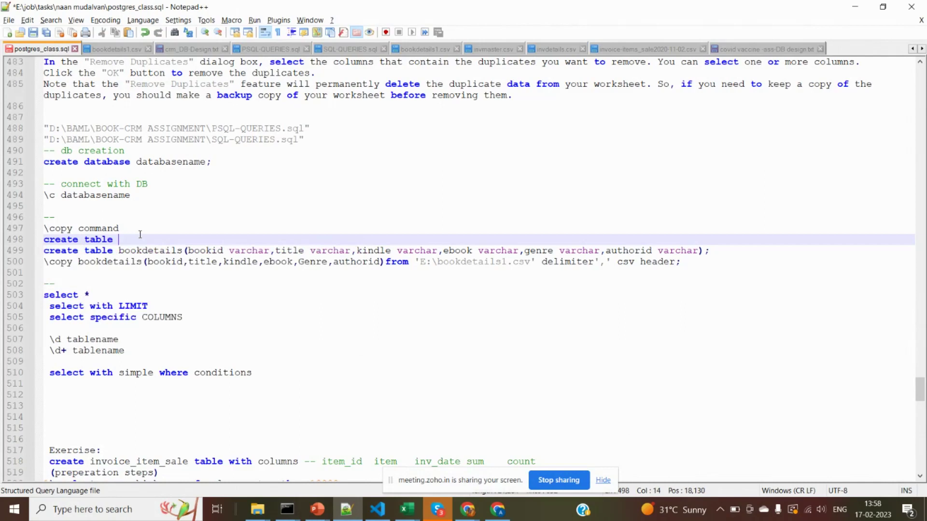
{"action": "type", "text": " table"}
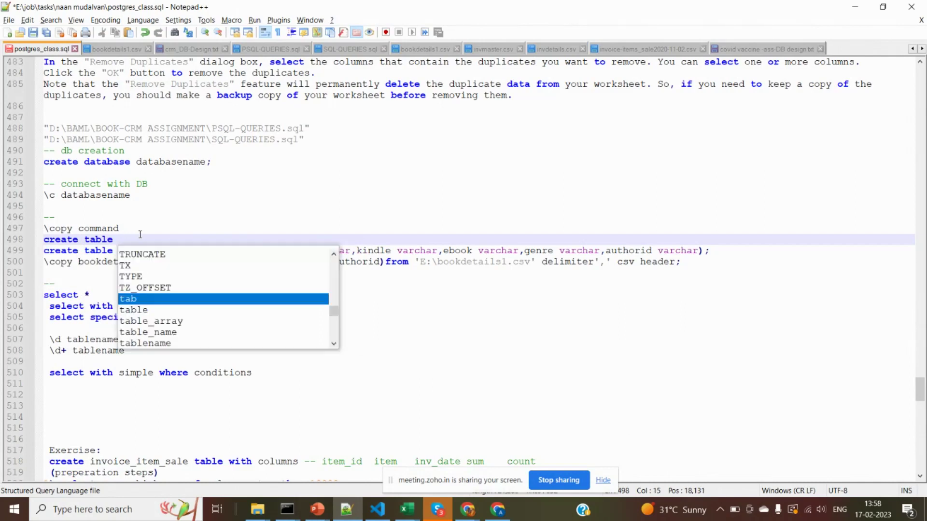
{"action": "type", "text": "blena"}
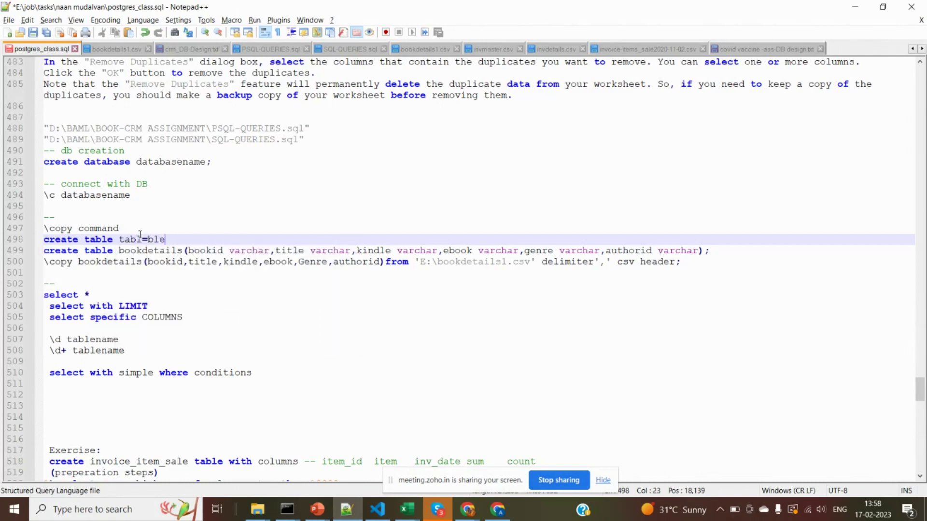
{"action": "key", "text": "BackSpace"}
{"action": "key", "text": "BackSpace"}
{"action": "key", "text": "BackSpace"}
{"action": "key", "text": "BackSpace"}
{"action": "key", "text": "BackSpace"}
{"action": "key", "text": "BackSpace"}
{"action": "type", "text": "e"}
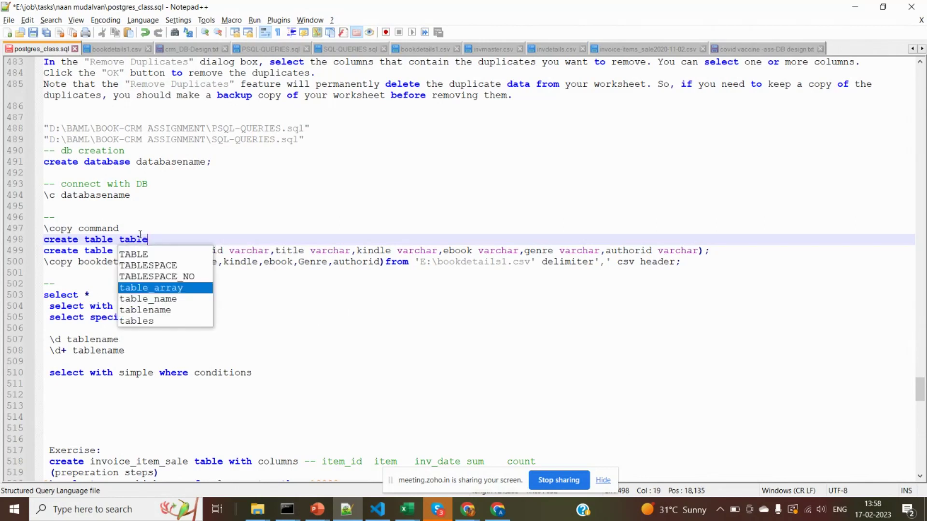
{"action": "type", "text": "name"}
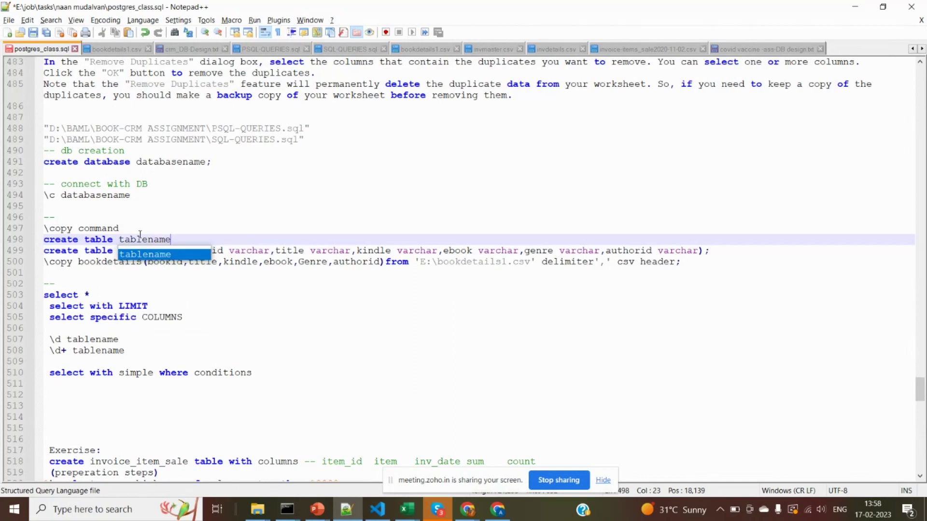
{"action": "type", "text": "("}
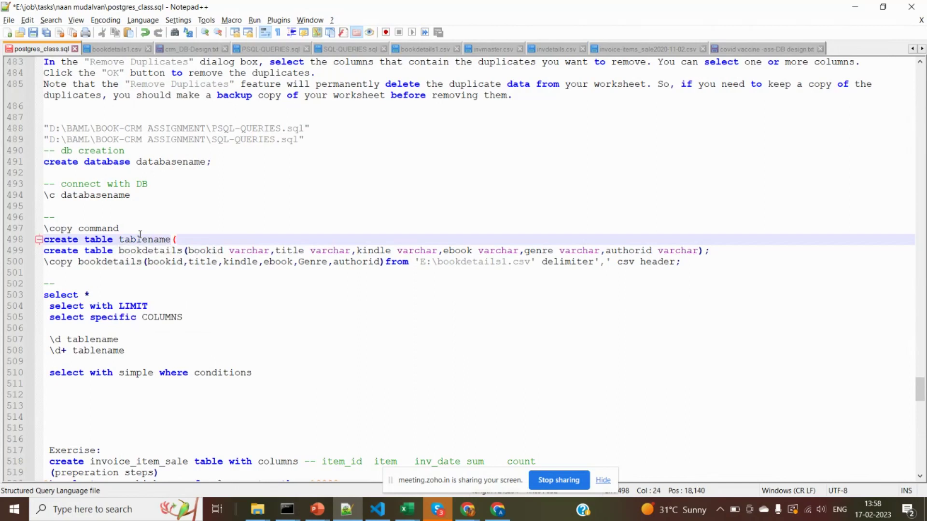
Add the placeholder columns "column1 dt, c2 dt," inside the create table template
{"action": "type", "text": "columns"}
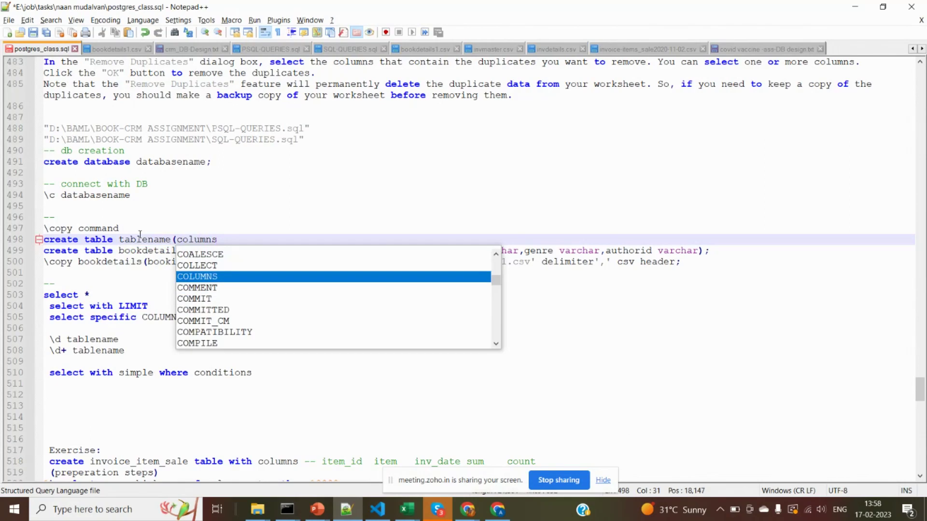
{"action": "key", "text": "BackSpace"}
{"action": "type", "text": "1 "}
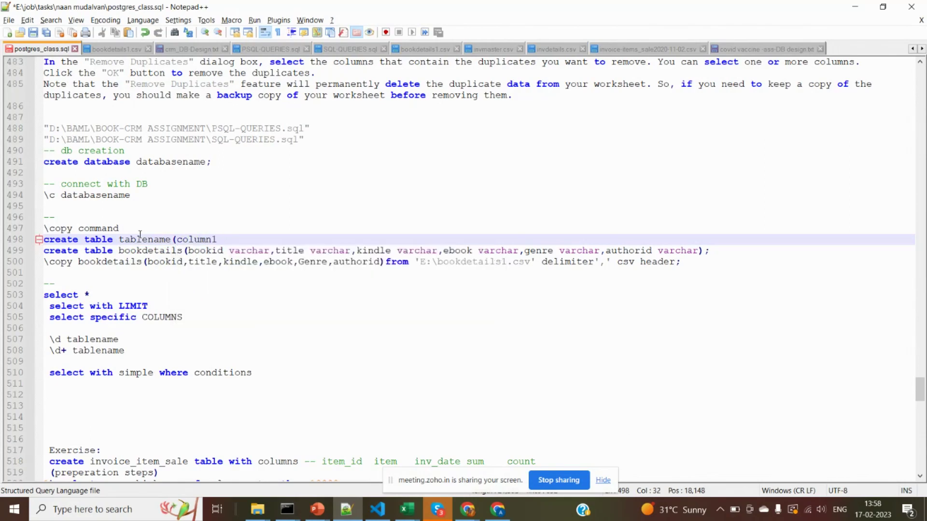
{"action": "type", "text": "dt, "}
{"action": "type", "text": "dc"}
{"action": "key", "text": "BackSpace"}
{"action": "key", "text": "BackSpace"}
{"action": "type", "text": "c2 dt,"}
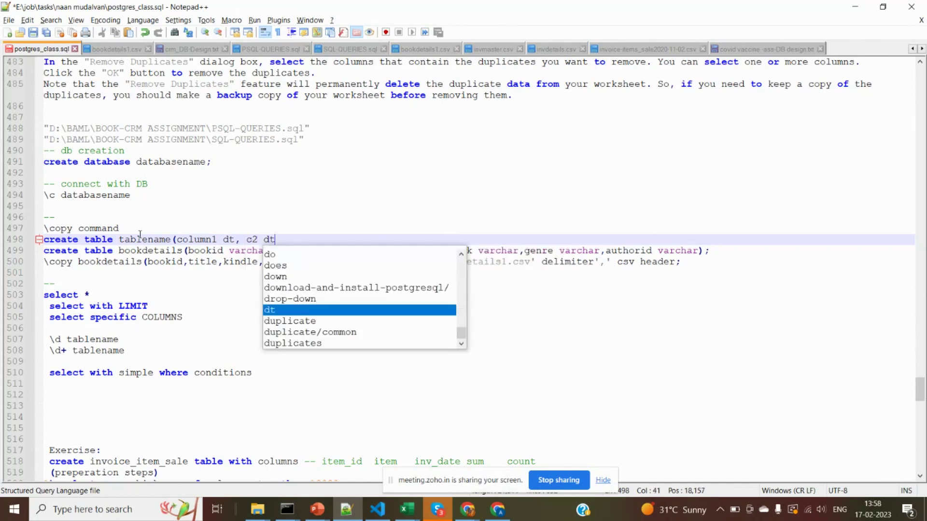
Highlight bookid's varchar data type in the bookdetails statement for comparison, and return to the end of the template line
{"action": "double_click", "coordinate": [249, 250]}
{"action": "left_click", "coordinate": [348, 295]}
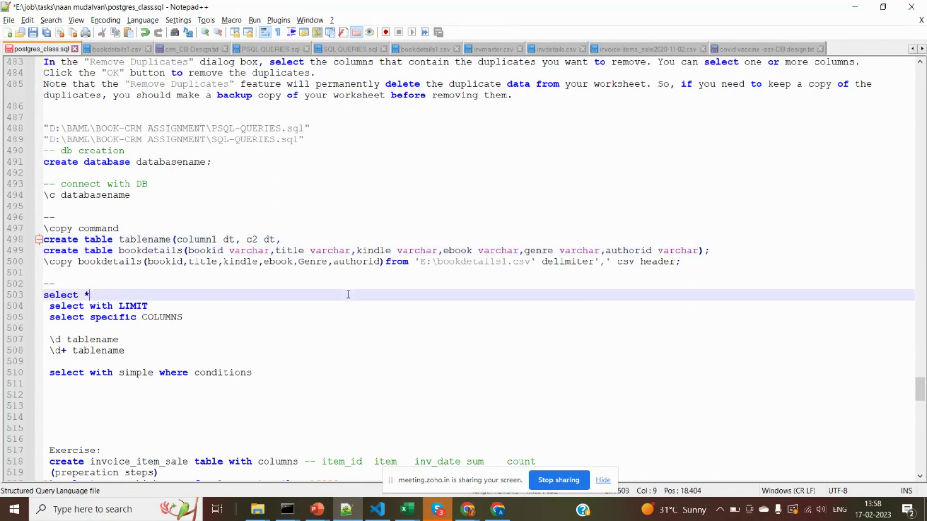
{"action": "left_click", "coordinate": [310, 241]}
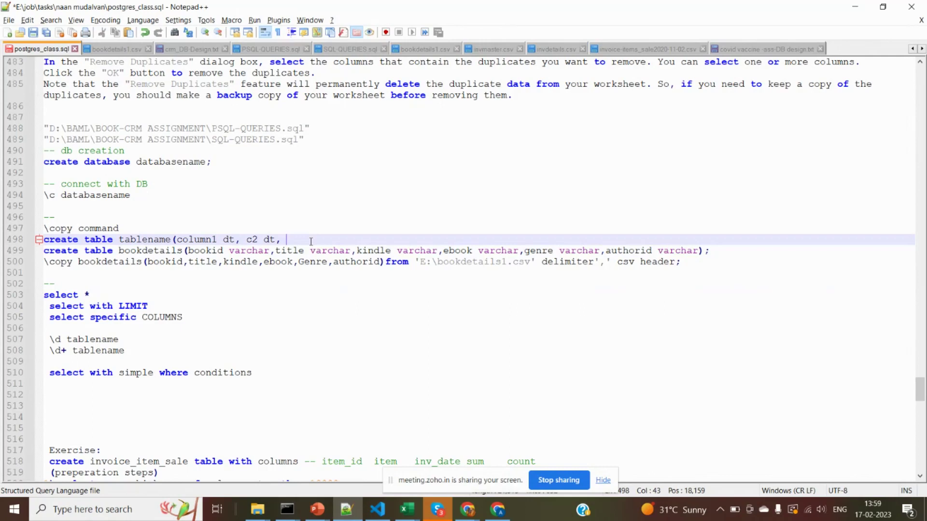
{"action": "double_click", "coordinate": [250, 252]}
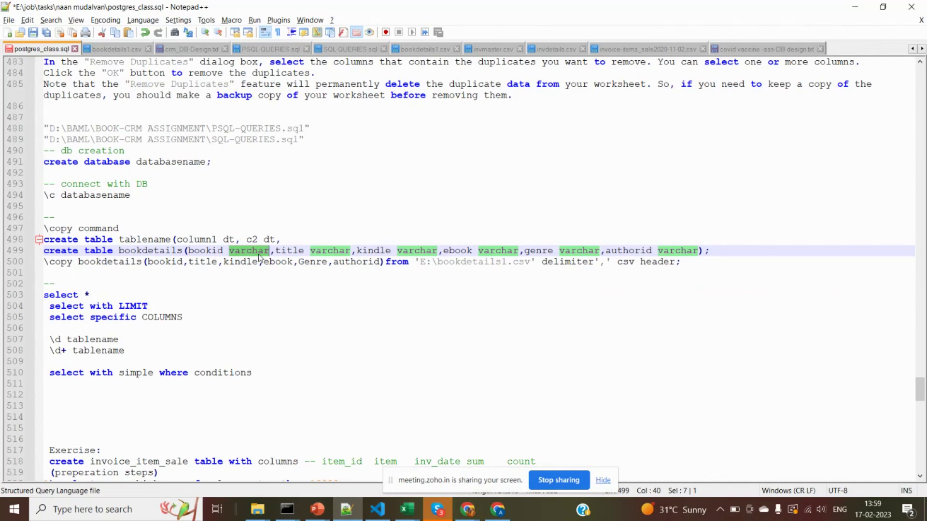
{"action": "left_click", "coordinate": [288, 240]}
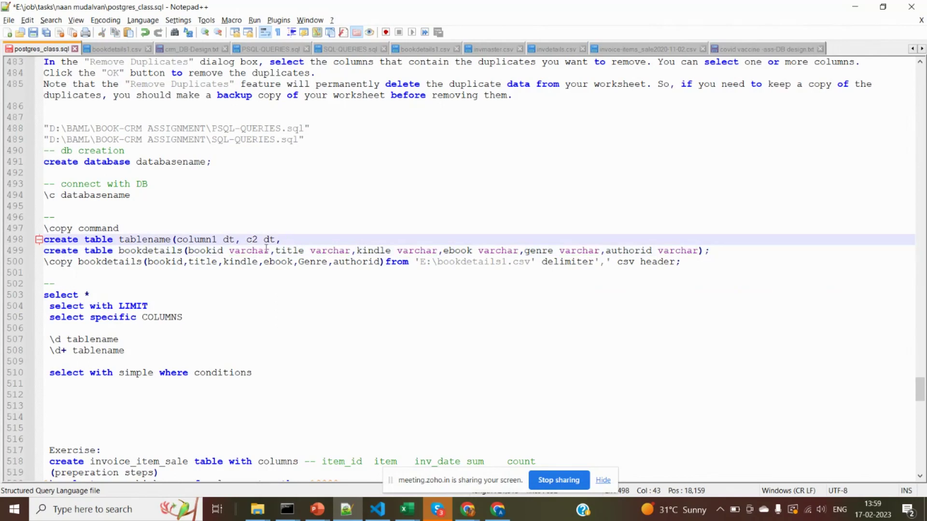
Complete the create table syntax template with ".....)" after the placeholder columns and highlight the whole line
{"action": "type", "text": ".....)"}
{"action": "triple_click", "coordinate": [134, 239]}
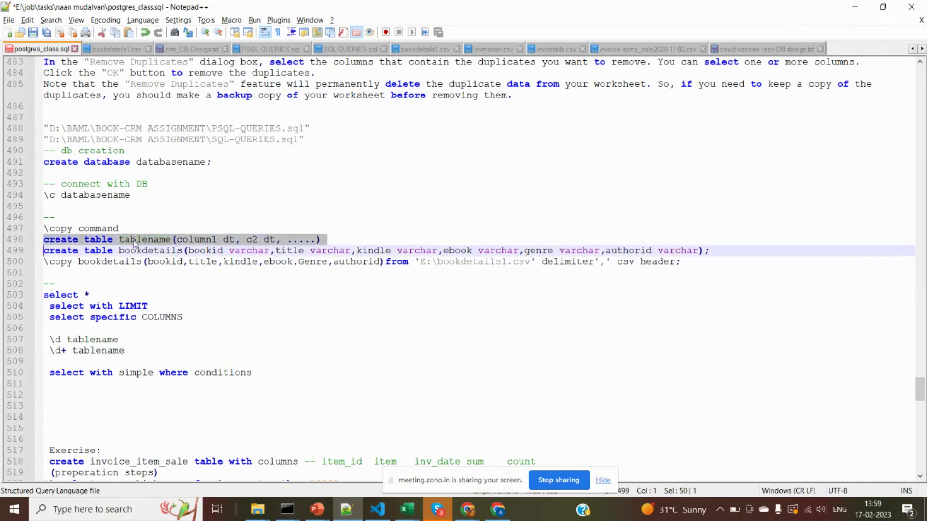
Copy the create table bookdetails statement and run it in the SQL Shell on nm_dbclass, moving the screen-sharing bar off the output
{"action": "triple_click", "coordinate": [156, 251]}
{"action": "key", "text": "ctrl+c"}
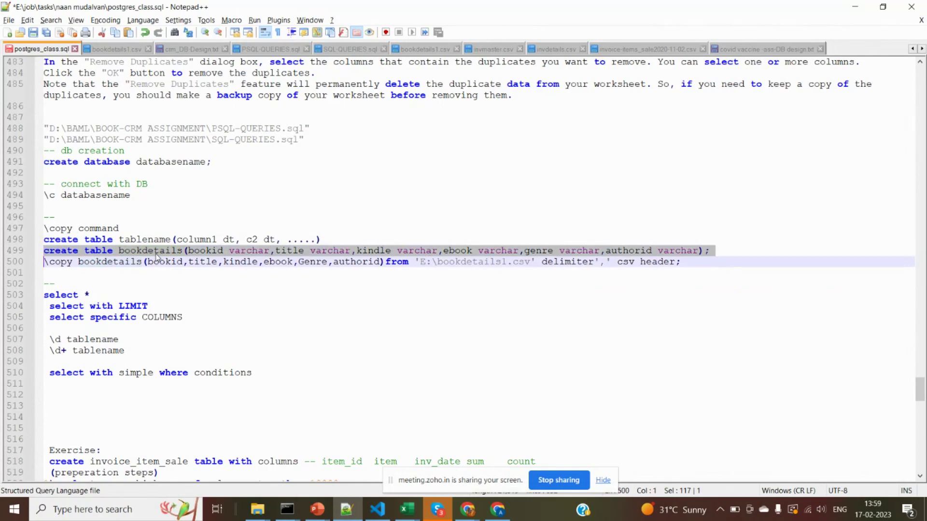
{"action": "key", "text": "alt+Tab"}
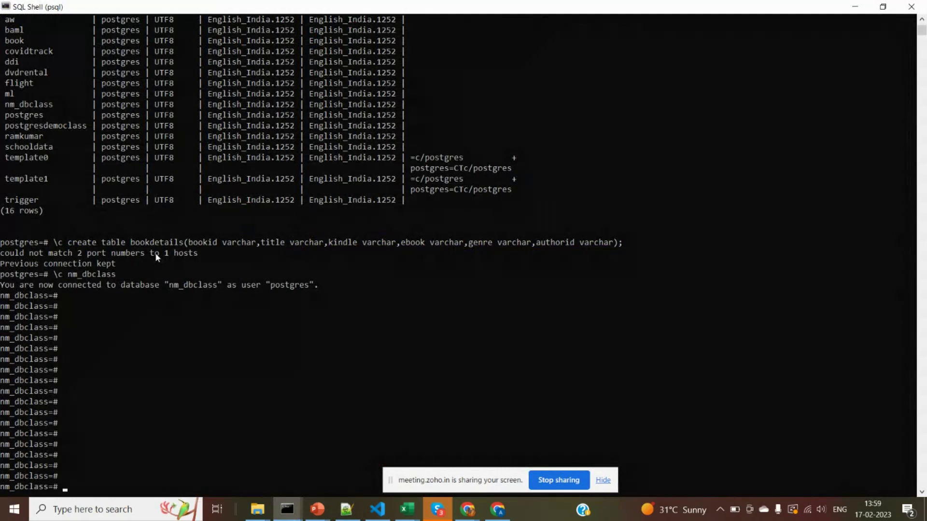
{"action": "key", "text": "ctrl+v"}
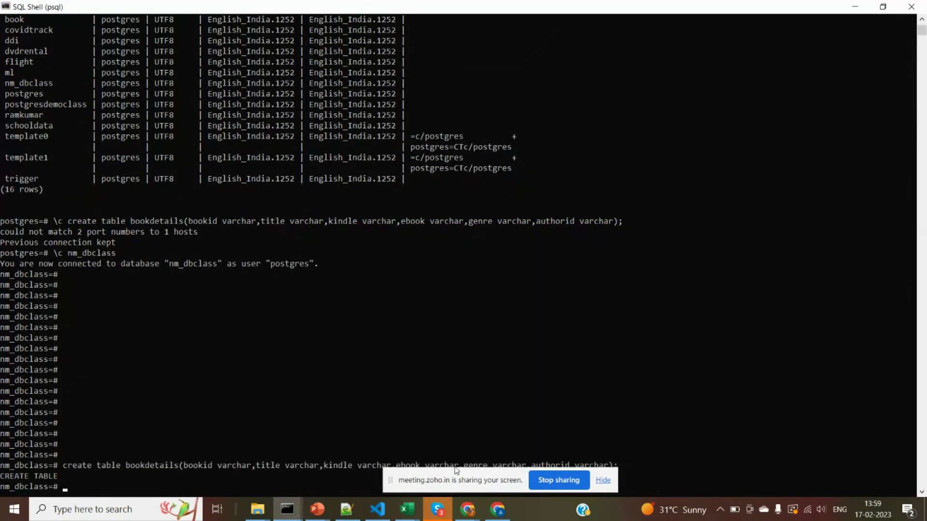
{"action": "left_click_drag", "start_coordinate": [463, 487], "coordinate": [589, 517]}
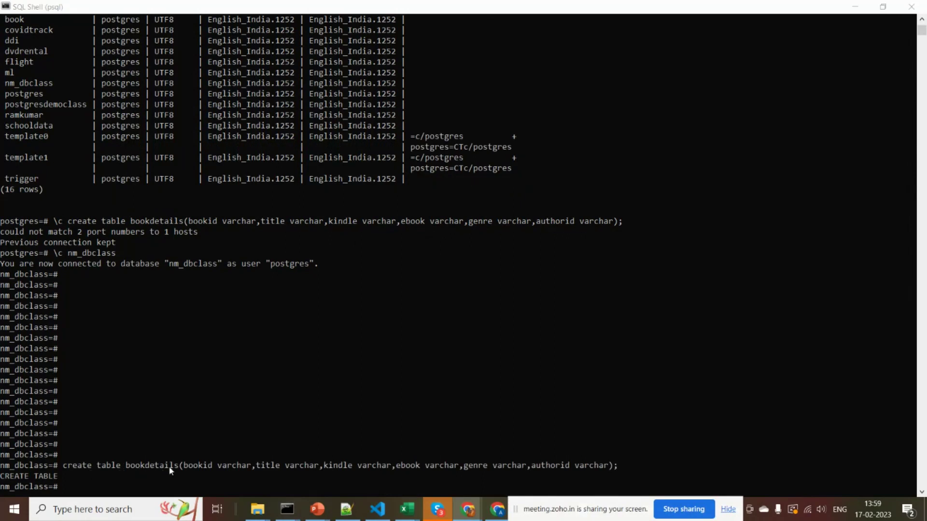
Compare the header row of bookdetails1.csv in Notepad++ with the column list of the executed create table statement in SQL Shell
{"action": "left_click", "coordinate": [198, 468]}
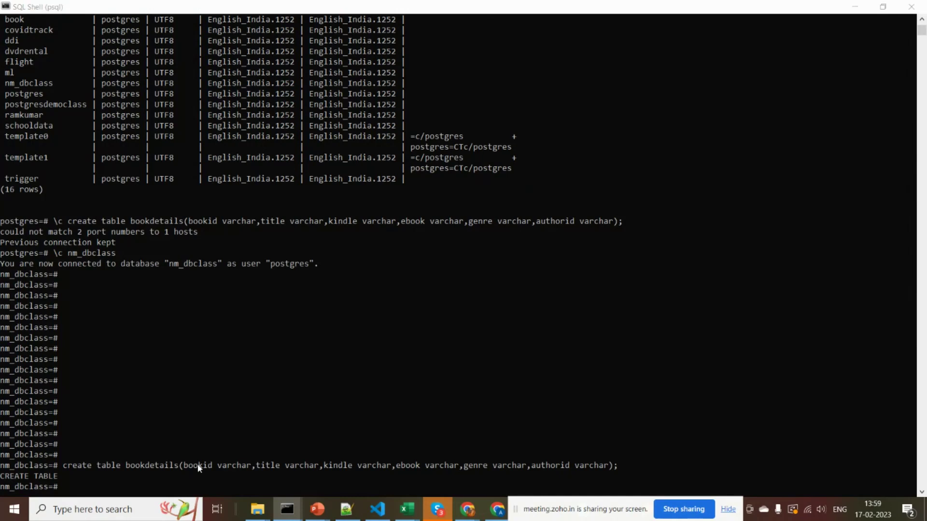
{"action": "key", "text": "alt+Tab"}
{"action": "key", "text": "alt+Tab"}
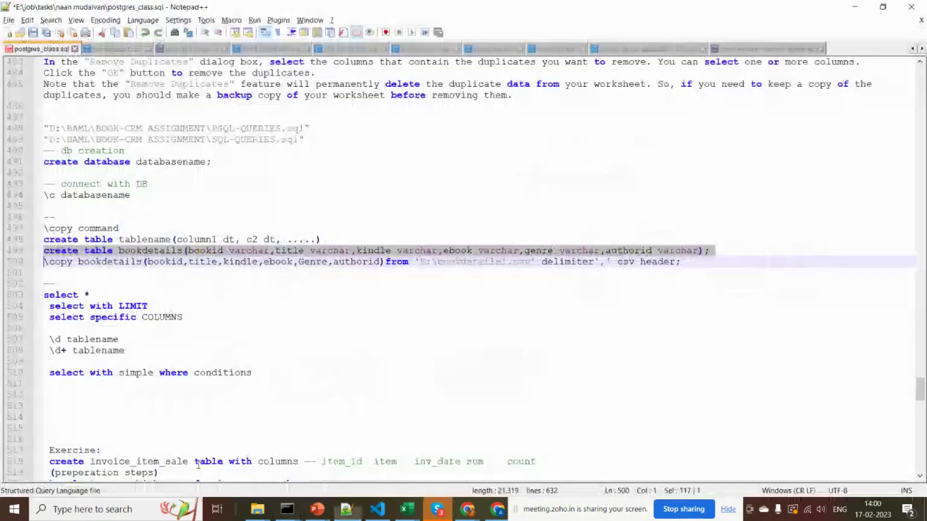
{"action": "key", "text": "ctrl+Tab"}
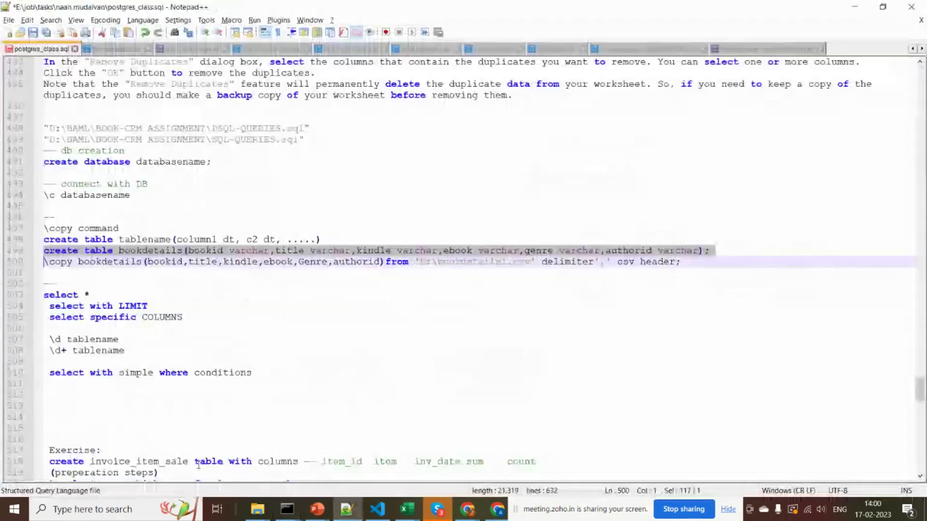
{"action": "left_click", "coordinate": [121, 50]}
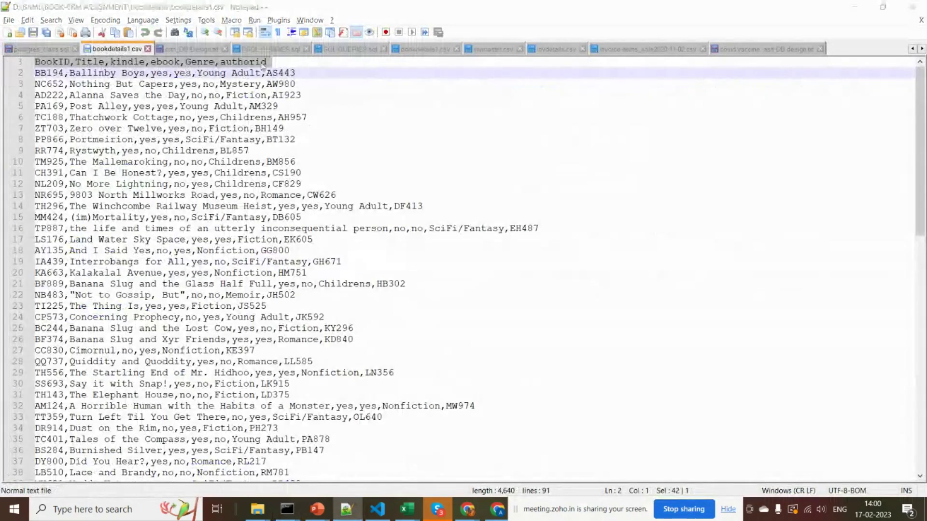
{"action": "left_click", "coordinate": [287, 509]}
{"action": "left_click_drag", "start_coordinate": [185, 465], "coordinate": [621, 467]}
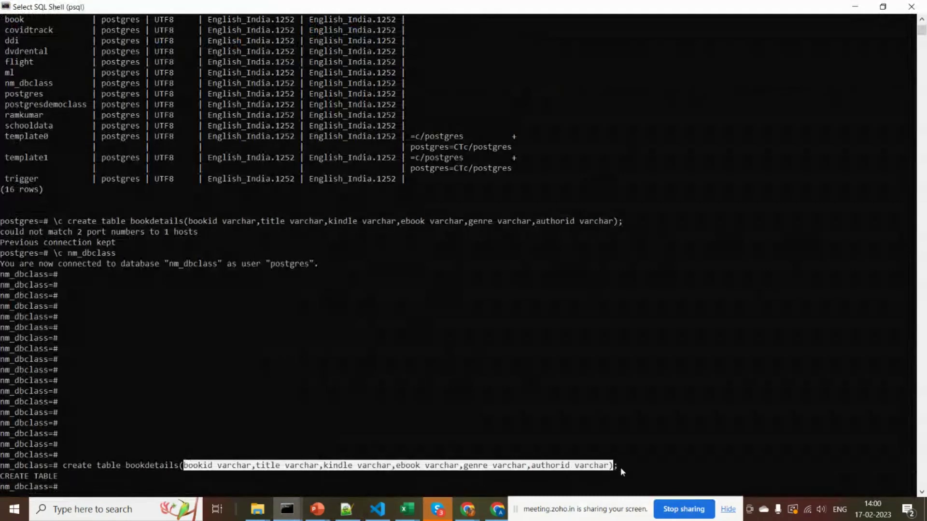
{"action": "left_click", "coordinate": [620, 467]}
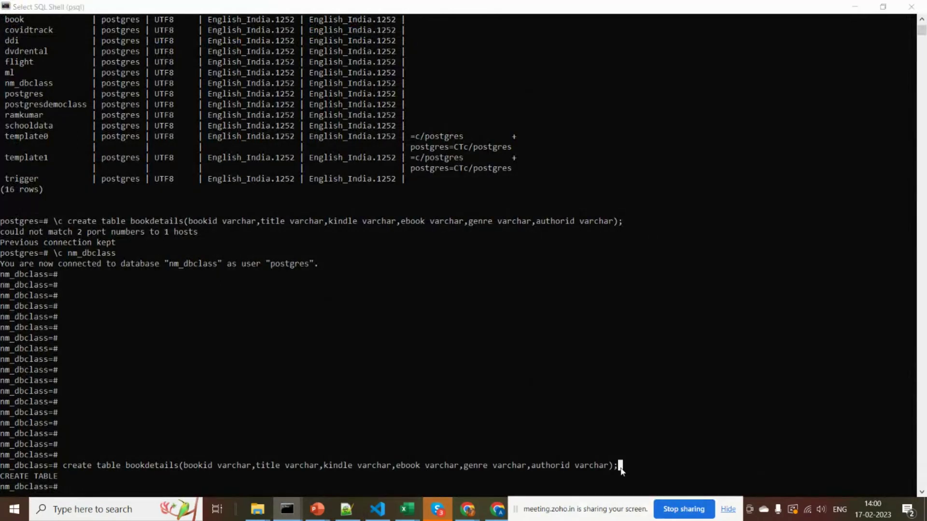
Switch to the Zoho meeting in the browser and check its Q&A for attendee questions
{"action": "key", "text": "alt+Tab"}
{"action": "key", "text": "alt+Tab"}
{"action": "key", "text": "alt+Tab"}
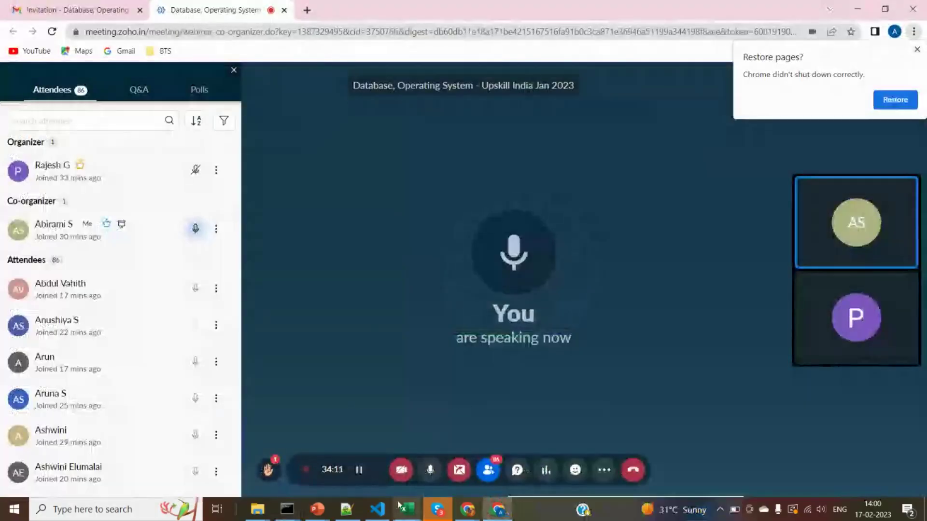
{"action": "mouse_move", "coordinate": [407, 509]}
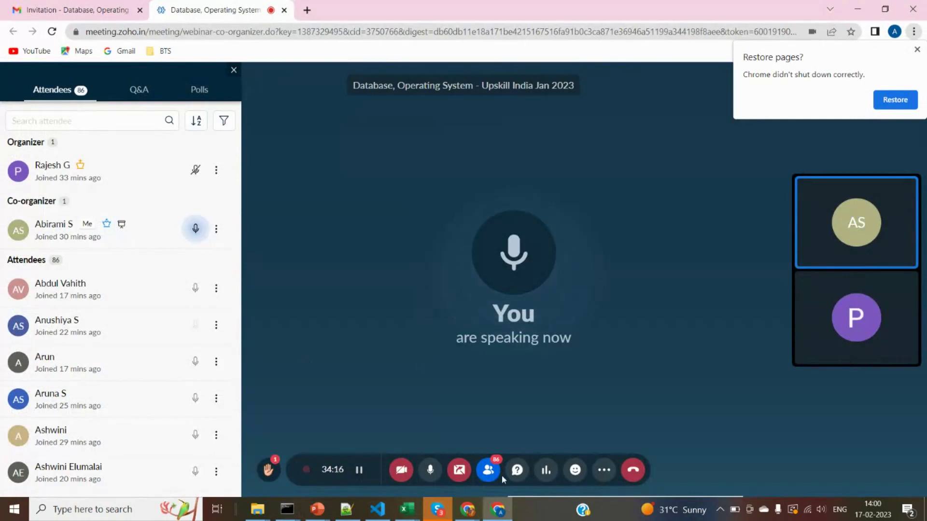
{"action": "left_click", "coordinate": [517, 470]}
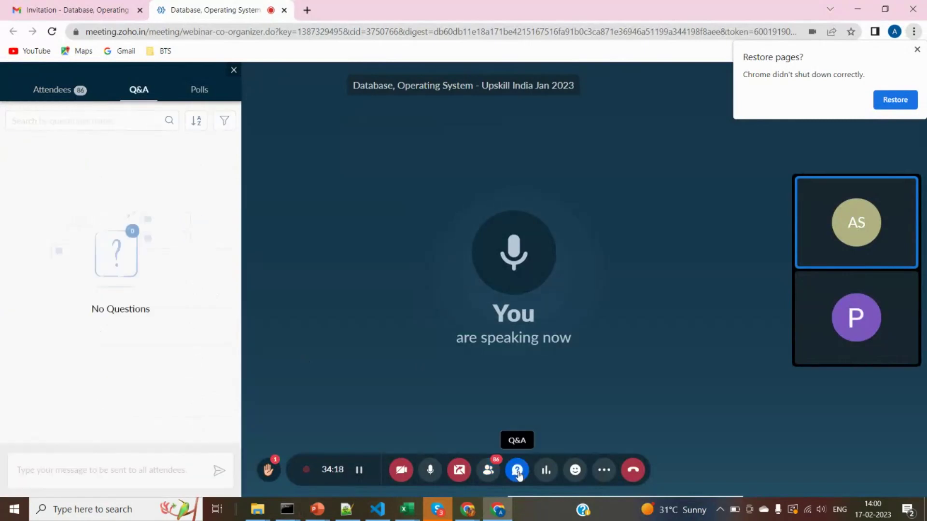
{"action": "key", "text": "alt+Tab"}
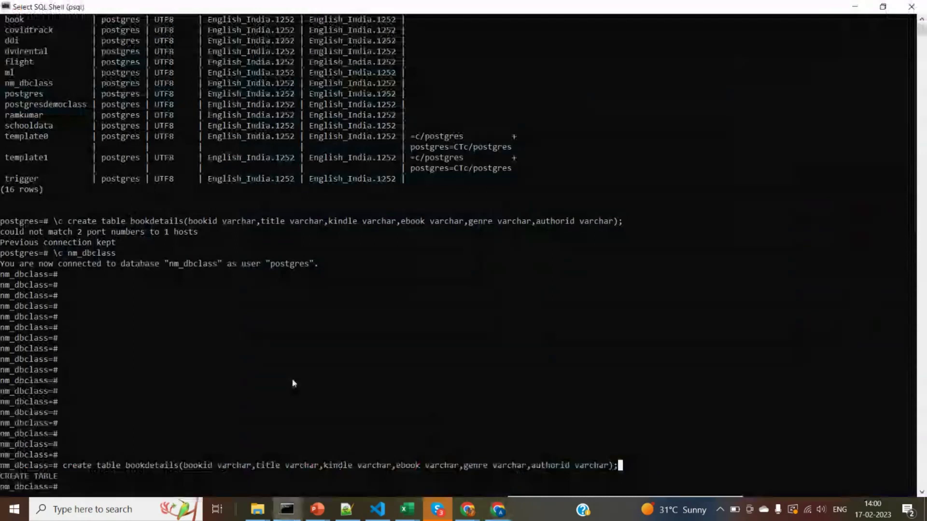
Switch back to postgres_class.sql in Notepad++ and examine the \copy bookdetails statement
{"action": "key", "text": "alt+Tab"}
{"action": "key", "text": "alt+Tab"}
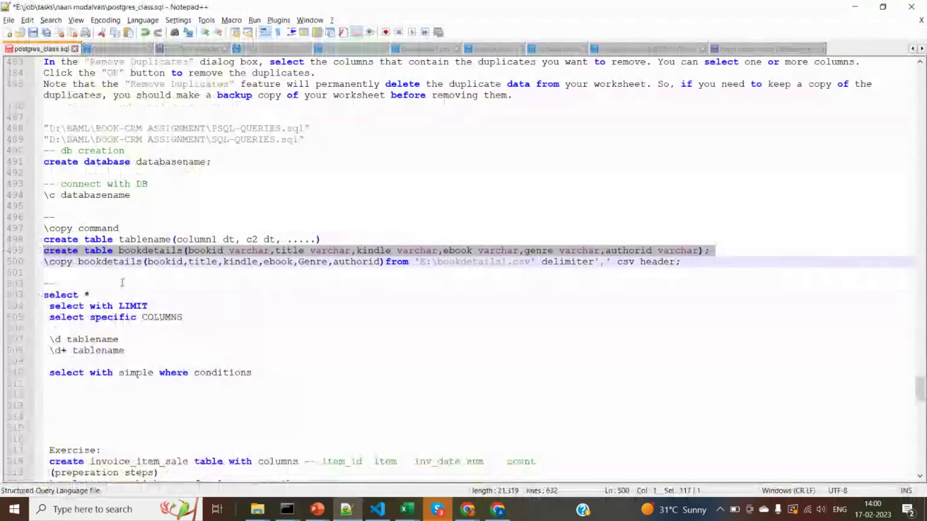
{"action": "triple_click", "coordinate": [113, 262]}
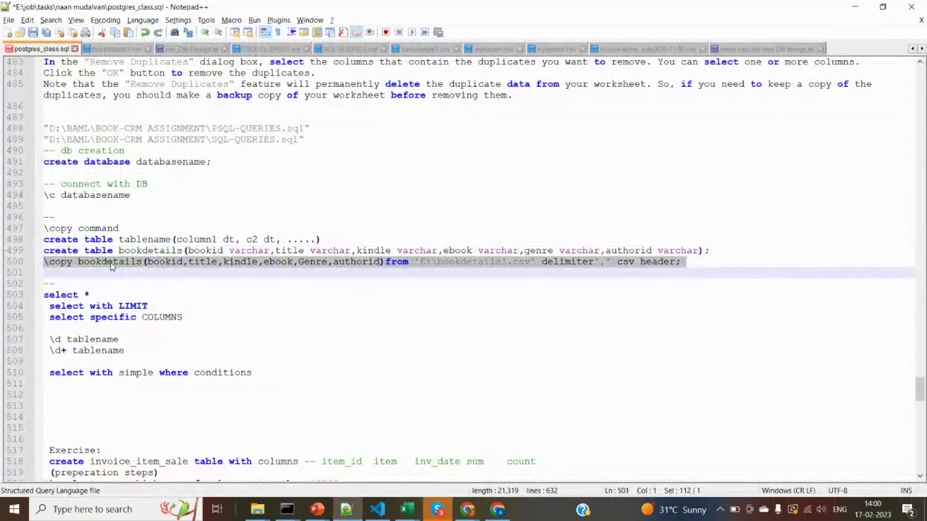
{"action": "left_click", "coordinate": [66, 263]}
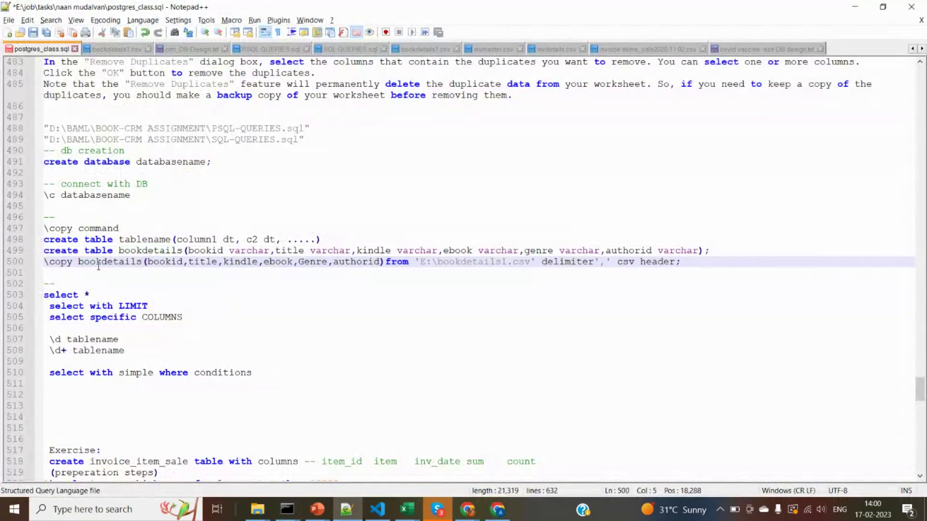
{"action": "double_click", "coordinate": [99, 263]}
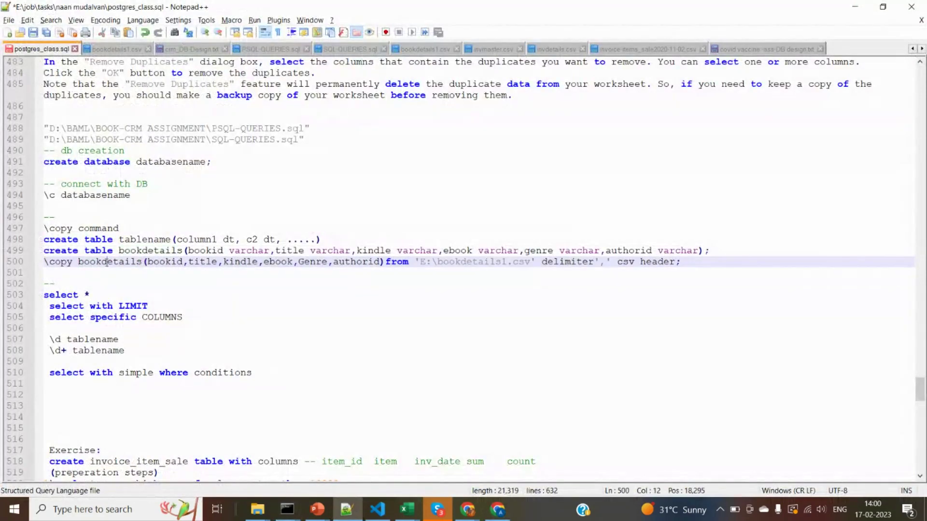
Insert two lines below the create table bookdetails statement and begin a syntax template reading "\copy tablename"
{"action": "left_click", "coordinate": [720, 251]}
{"action": "key", "text": "Return"}
{"action": "key", "text": "Return"}
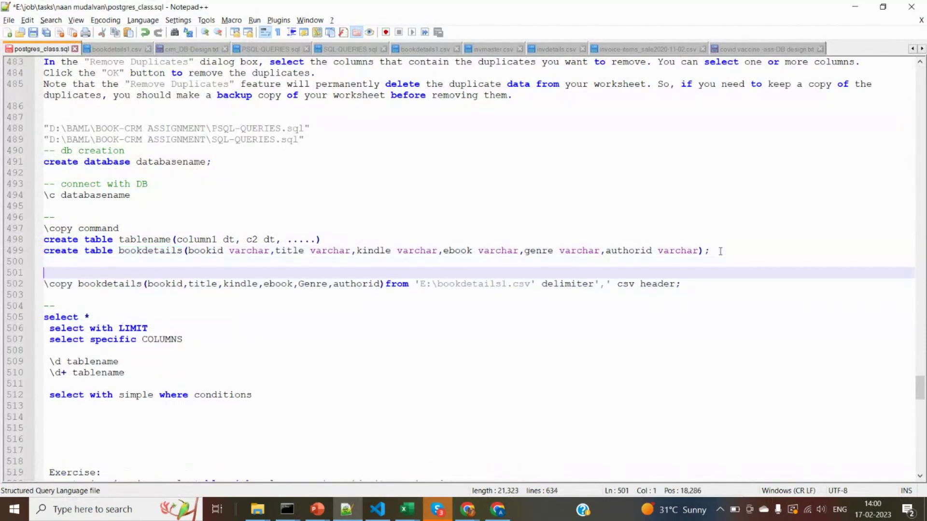
{"action": "type", "text": "\\copy ta"}
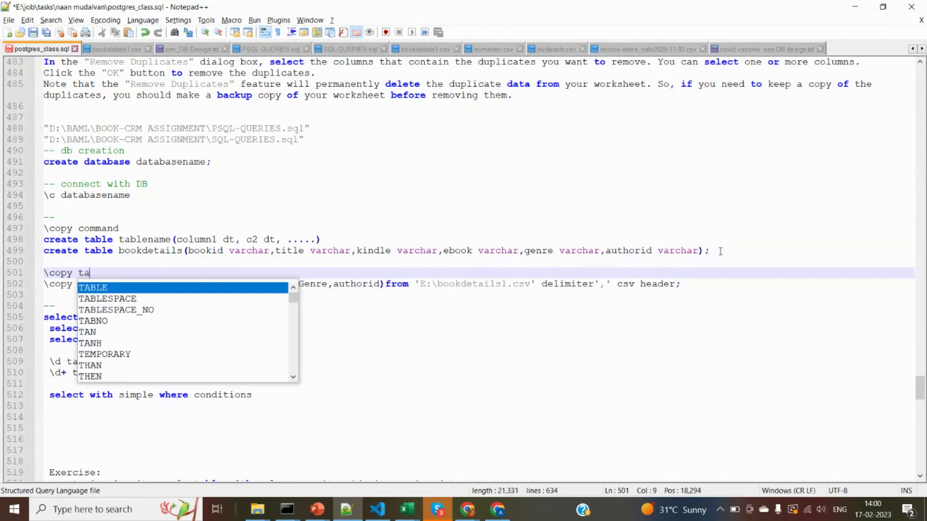
{"action": "type", "text": "bleb"}
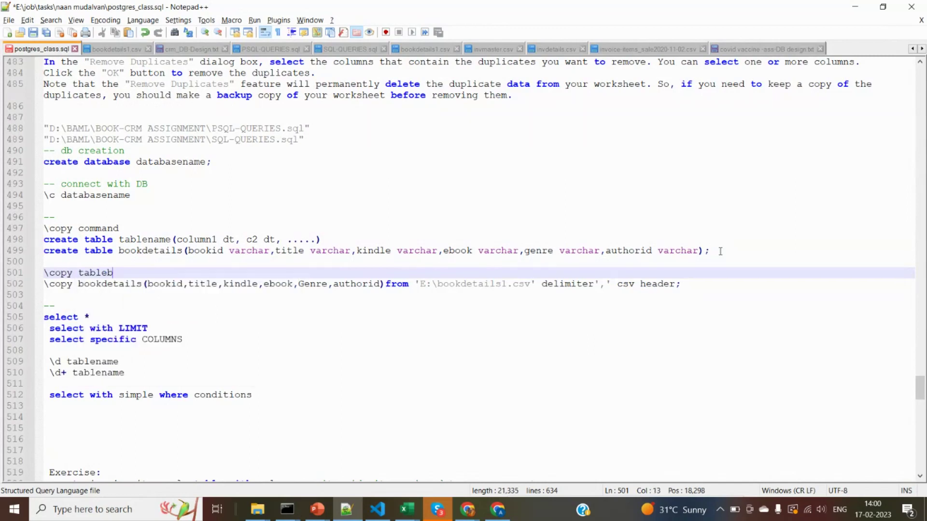
{"action": "key", "text": "BackSpace"}
{"action": "type", "text": "name"}
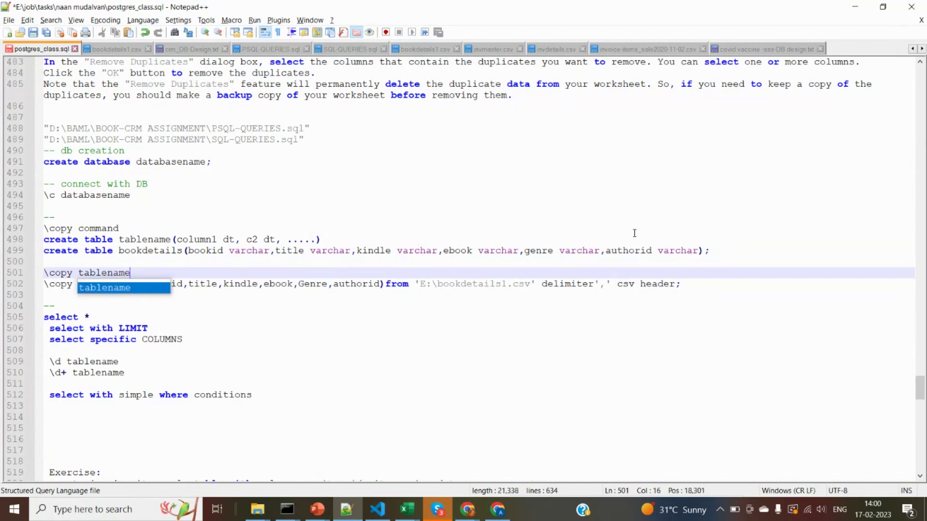
{"action": "left_click", "coordinate": [458, 325]}
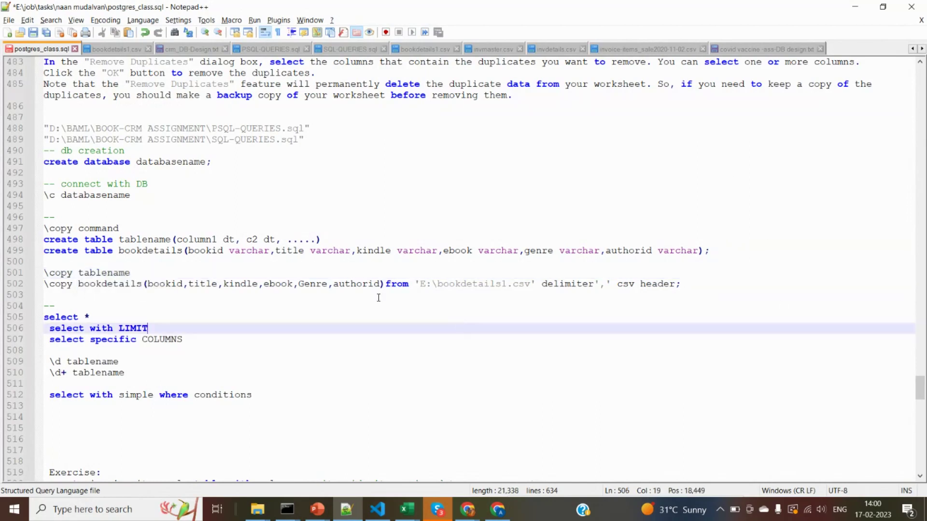
Examine the \copy bookdetails statement by highlighting its table name with column list and its source path 'E:\bookdetails1.csv'
{"action": "left_click", "coordinate": [142, 274]}
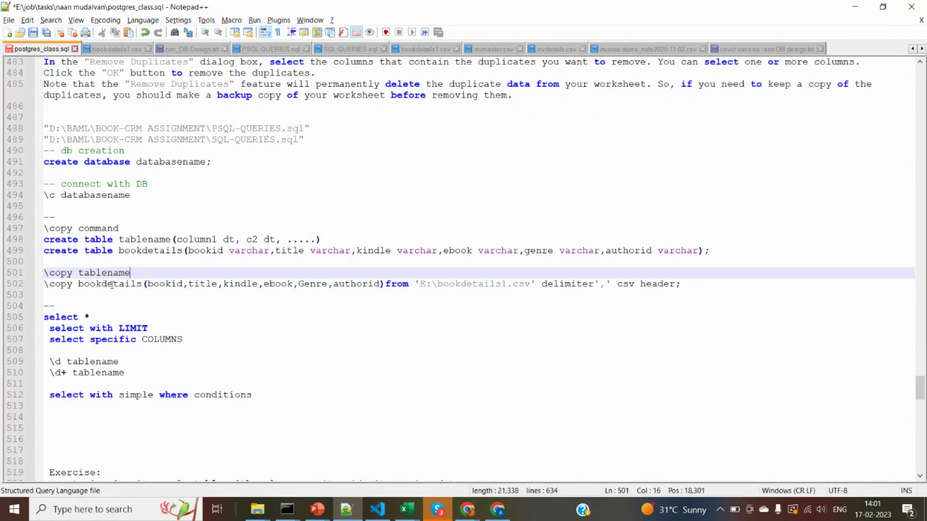
{"action": "left_click_drag", "start_coordinate": [107, 285], "coordinate": [387, 288]}
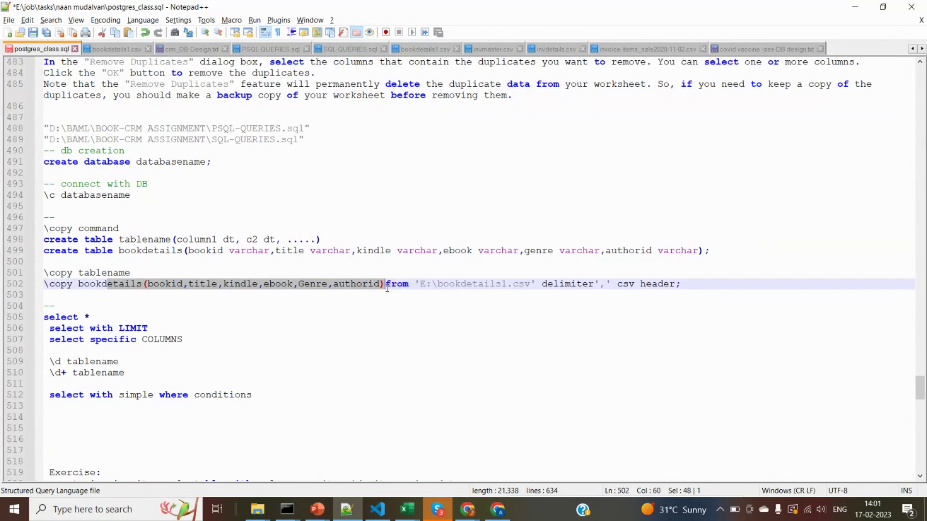
{"action": "left_click", "coordinate": [473, 289]}
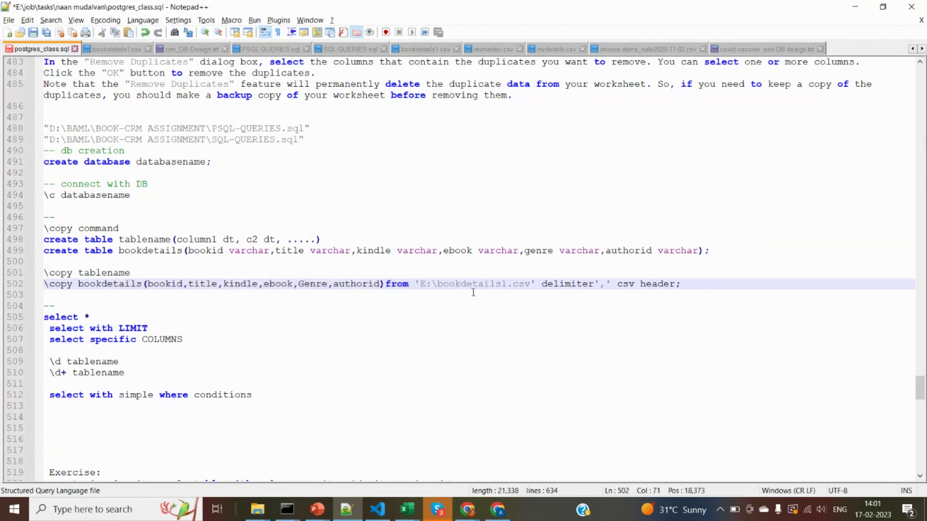
{"action": "left_click_drag", "start_coordinate": [474, 292], "coordinate": [471, 287]}
{"action": "left_click_drag", "start_coordinate": [414, 285], "coordinate": [531, 283]}
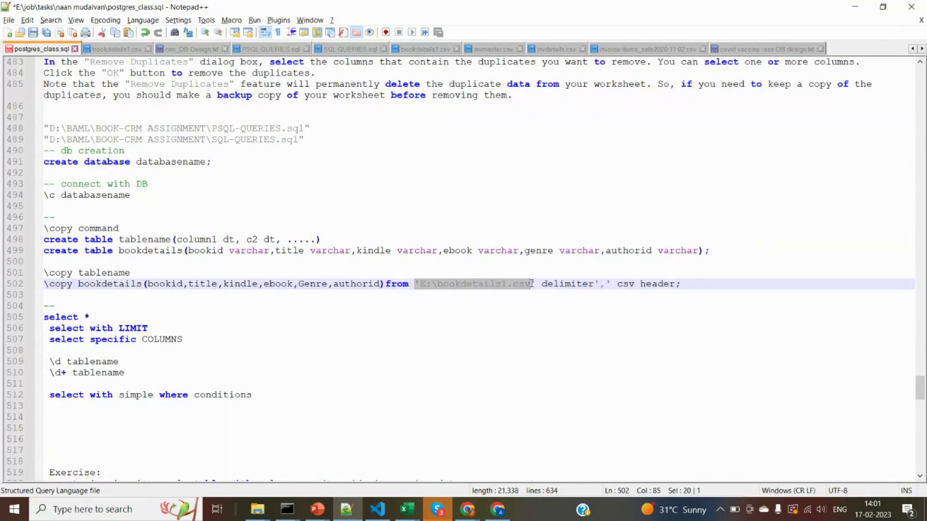
{"action": "double_click", "coordinate": [452, 288]}
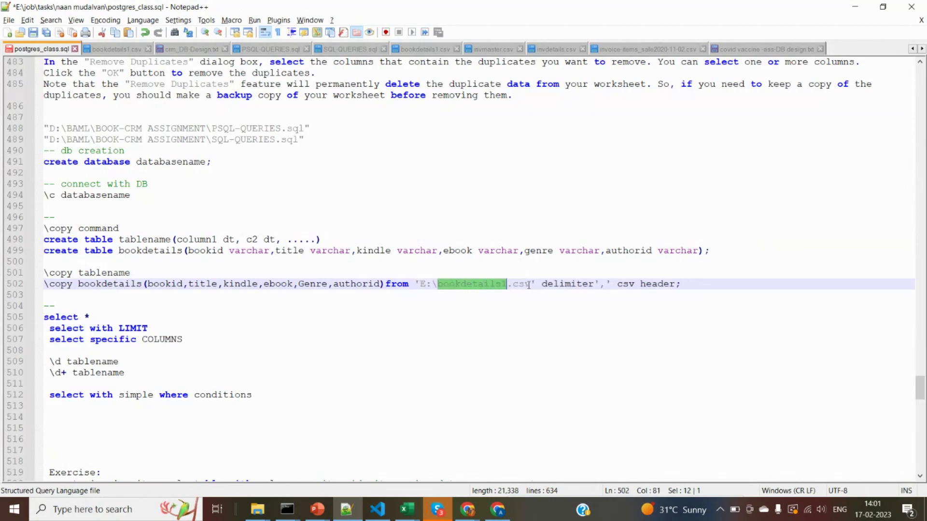
{"action": "left_click_drag", "start_coordinate": [530, 285], "coordinate": [437, 285]}
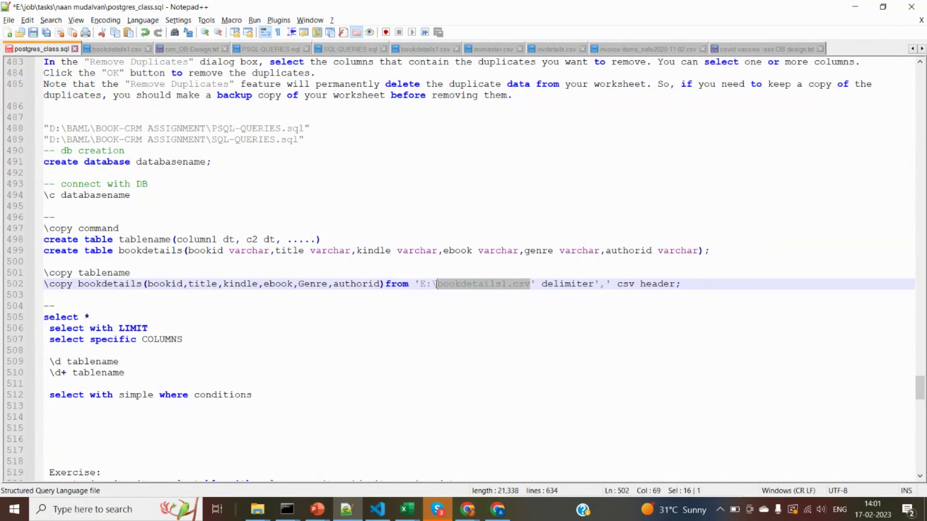
{"action": "left_click", "coordinate": [424, 286]}
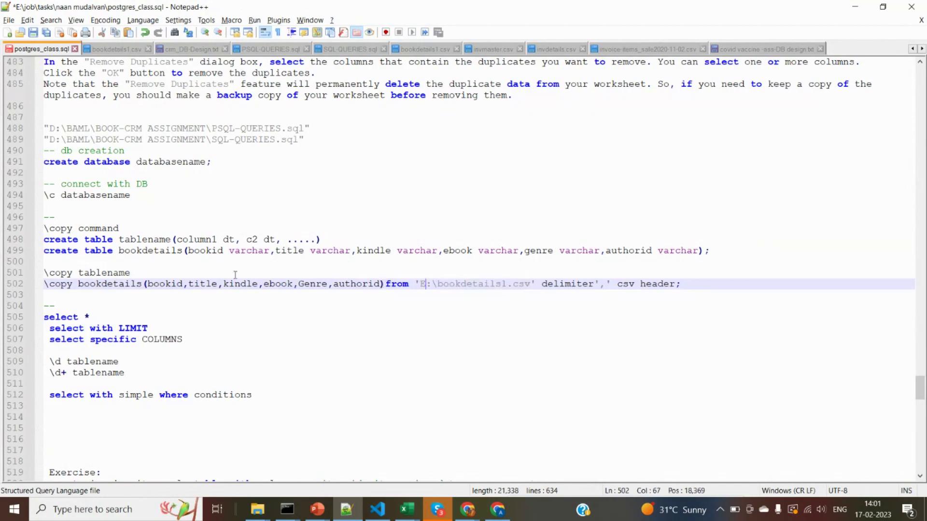
{"action": "left_click_drag", "start_coordinate": [78, 284], "coordinate": [385, 283]}
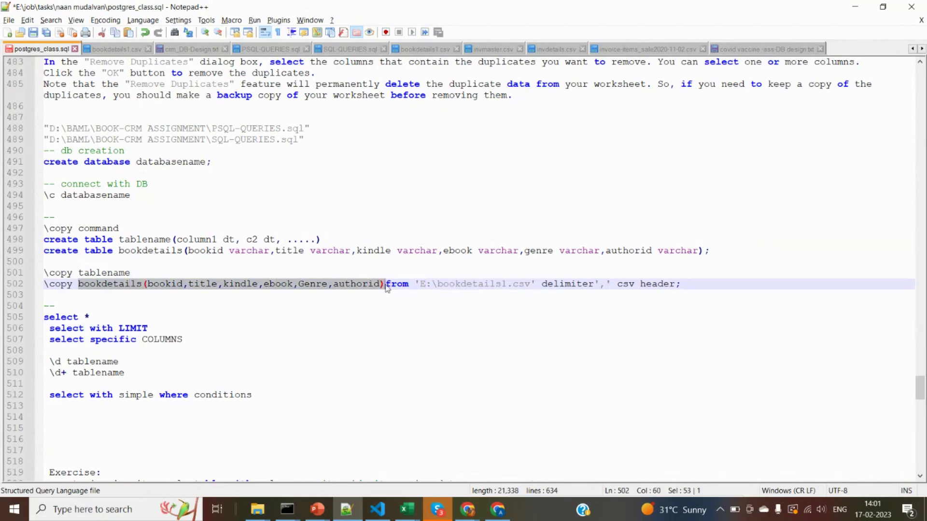
Highlight the bookdetails column definitions in the SQL Shell for comparison with the \copy column list, and return to Notepad++
{"action": "key", "text": "alt+Tab"}
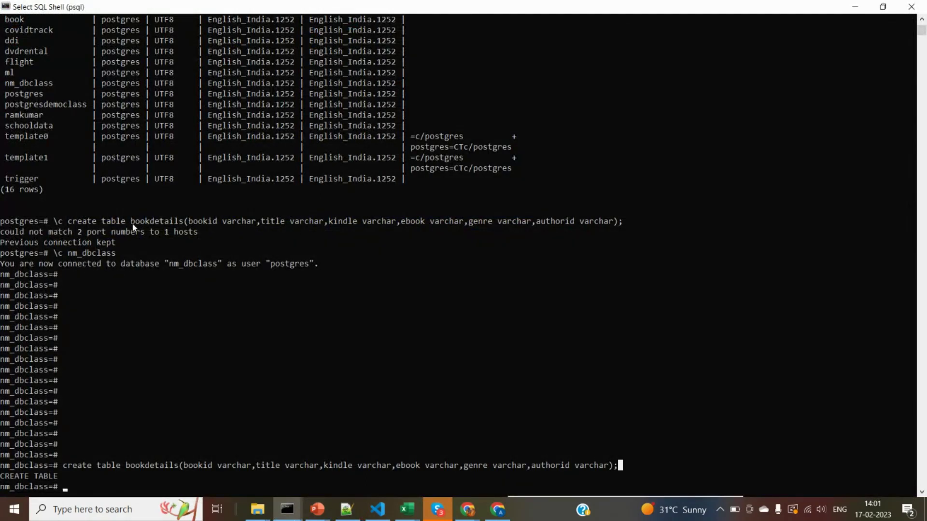
{"action": "left_click_drag", "start_coordinate": [132, 223], "coordinate": [404, 225]}
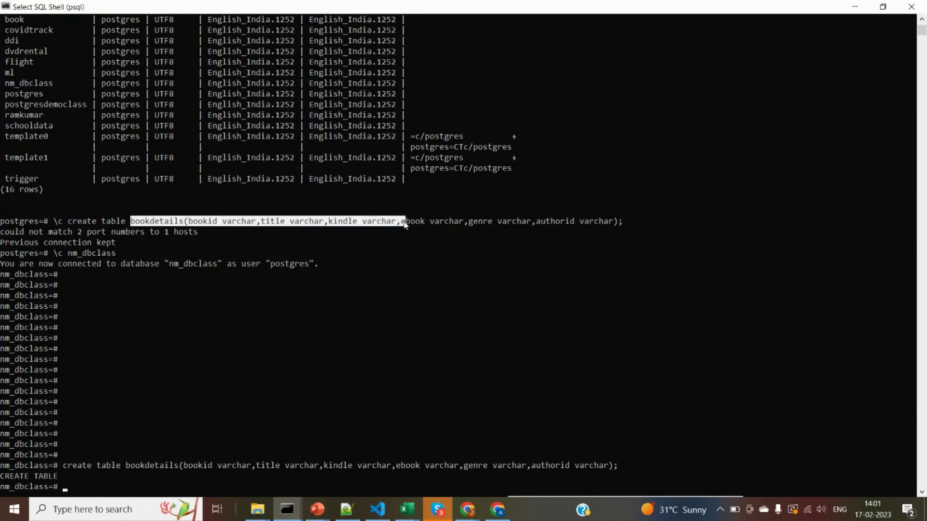
{"action": "left_click", "coordinate": [281, 231]}
{"action": "left_click_drag", "start_coordinate": [185, 222], "coordinate": [605, 224]}
{"action": "key", "text": "alt+Tab"}
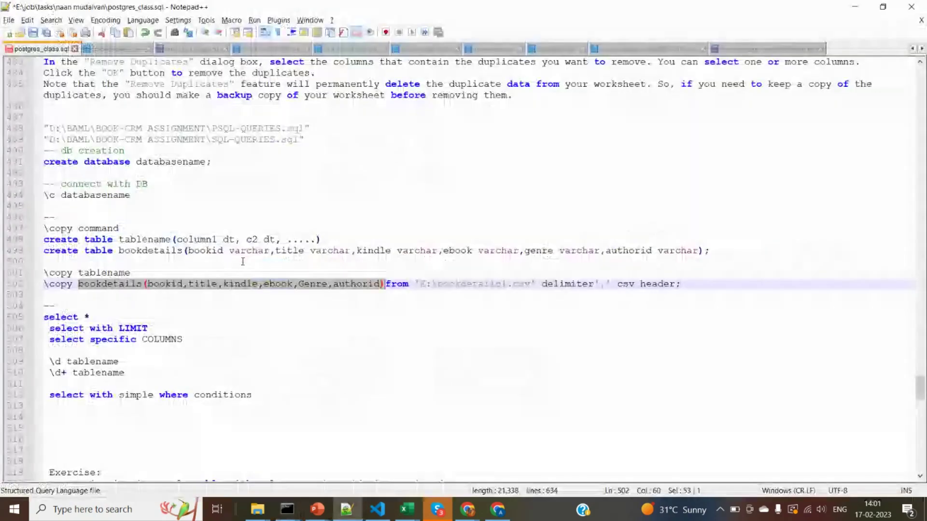
Examine the \copy bookdetails statement by highlighting its table name with column list, single column names and the whole line
{"action": "left_click", "coordinate": [84, 285]}
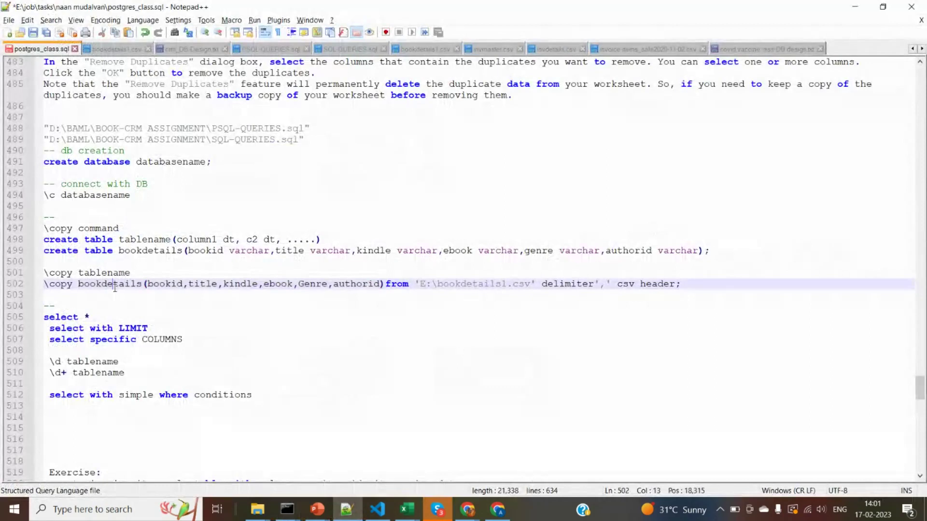
{"action": "left_click_drag", "start_coordinate": [78, 285], "coordinate": [387, 289]}
{"action": "left_click", "coordinate": [386, 288]}
{"action": "double_click", "coordinate": [164, 285]}
{"action": "triple_click", "coordinate": [261, 287]}
Switch to the SQL Shell, highlight the create table bookdetails text for comparison, and return to Notepad++
{"action": "key", "text": "alt+Tab"}
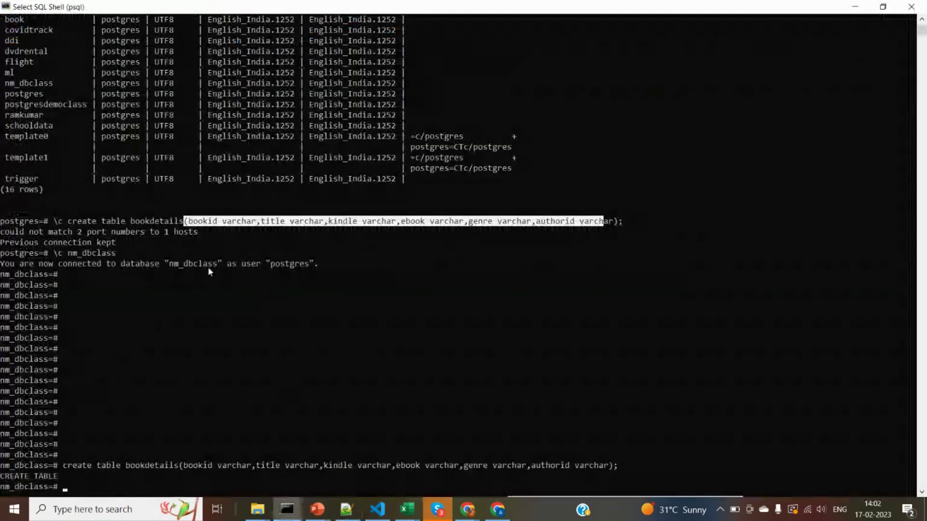
{"action": "left_click", "coordinate": [181, 251]}
{"action": "left_click_drag", "start_coordinate": [70, 222], "coordinate": [347, 222]}
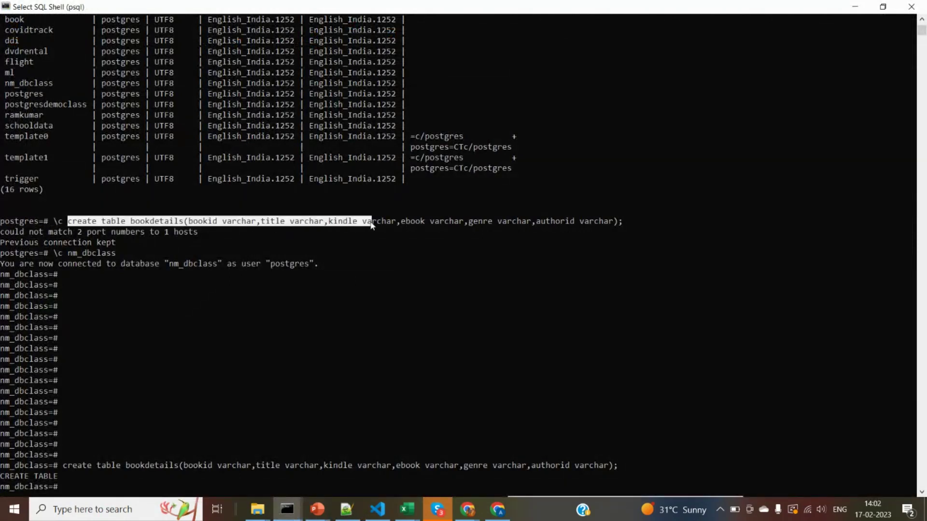
{"action": "left_click", "coordinate": [403, 232]}
{"action": "key", "text": "alt+Tab"}
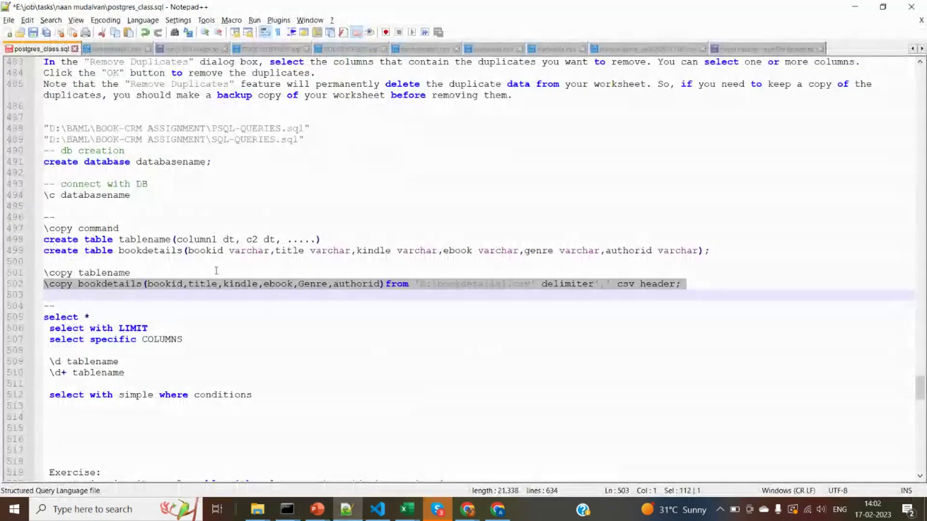
Extend the syntax template above the \copy bookdetails statement to read "\copy tablename(columns) from path"
{"action": "left_click", "coordinate": [198, 274]}
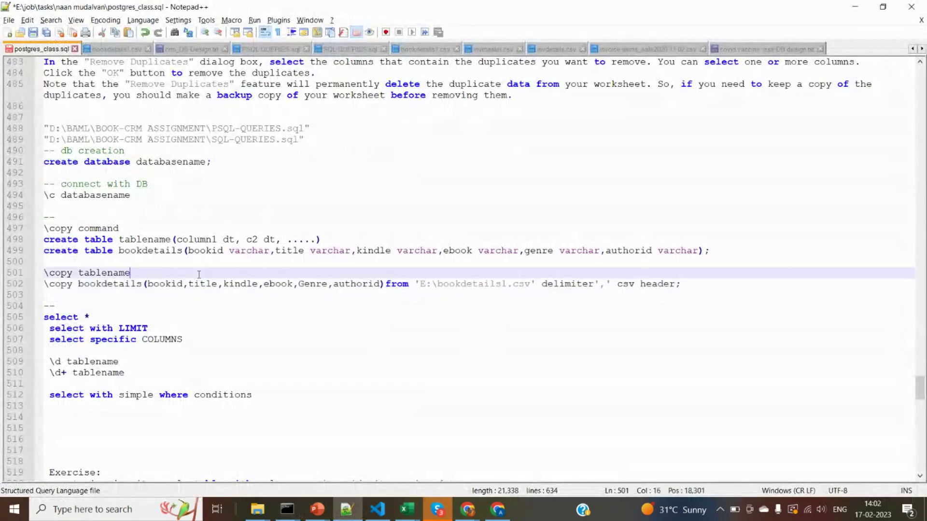
{"action": "triple_click", "coordinate": [101, 287]}
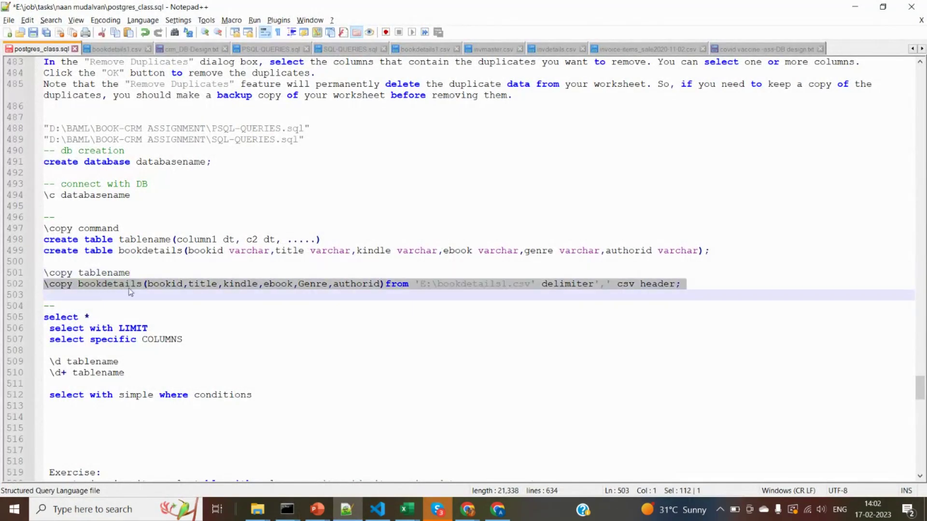
{"action": "left_click", "coordinate": [141, 273]}
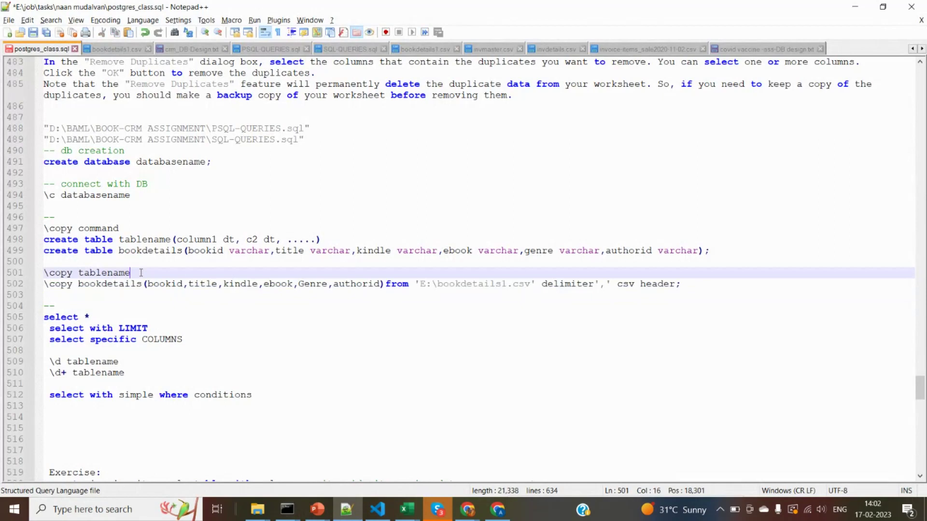
{"action": "type", "text": "(colu"}
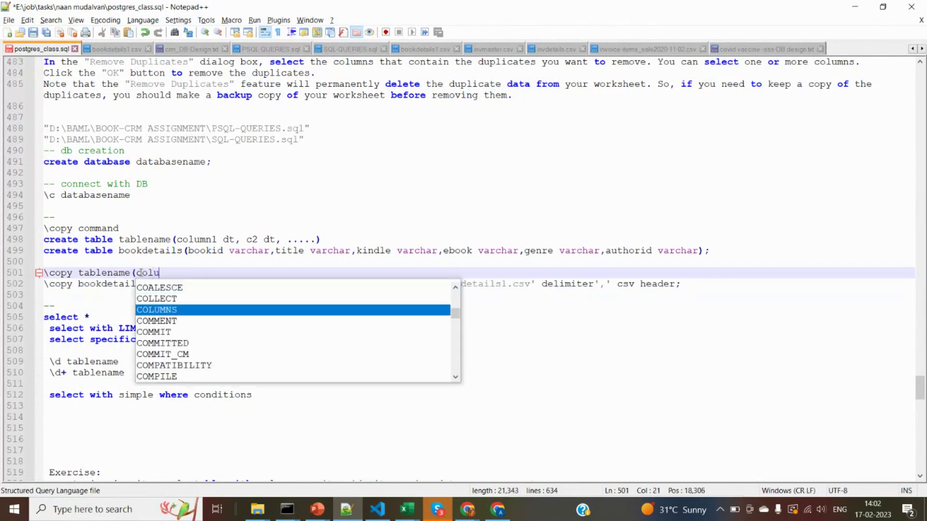
{"action": "type", "text": "mns) "}
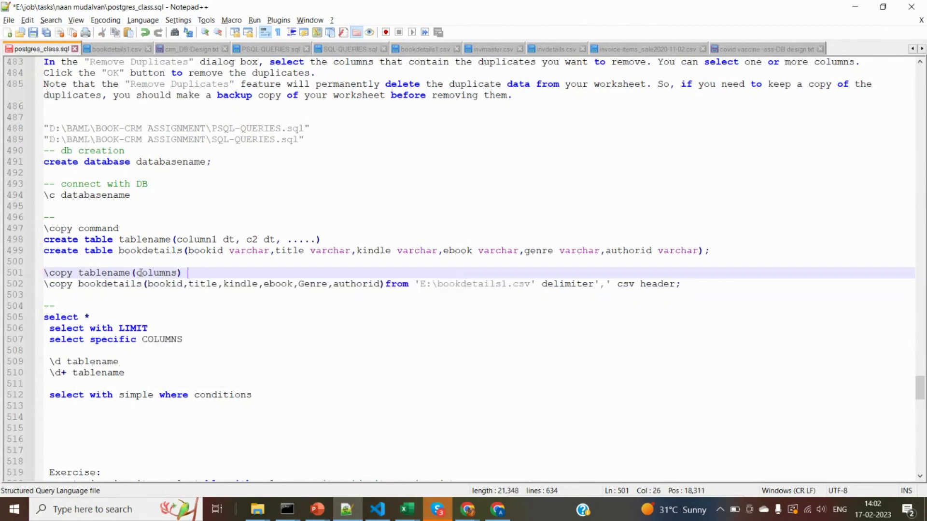
{"action": "type", "text": "from"}
{"action": "left_click_drag", "start_coordinate": [415, 284], "coordinate": [535, 288]}
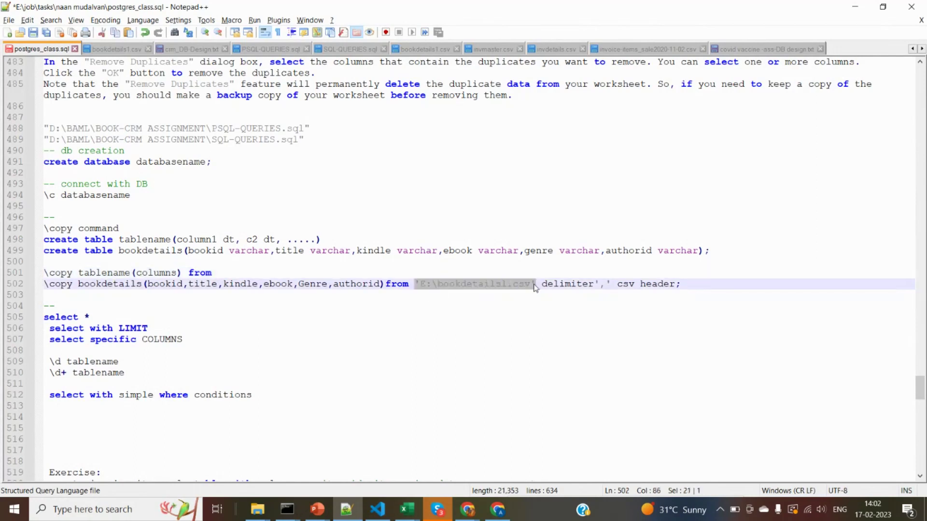
{"action": "left_click", "coordinate": [422, 275]}
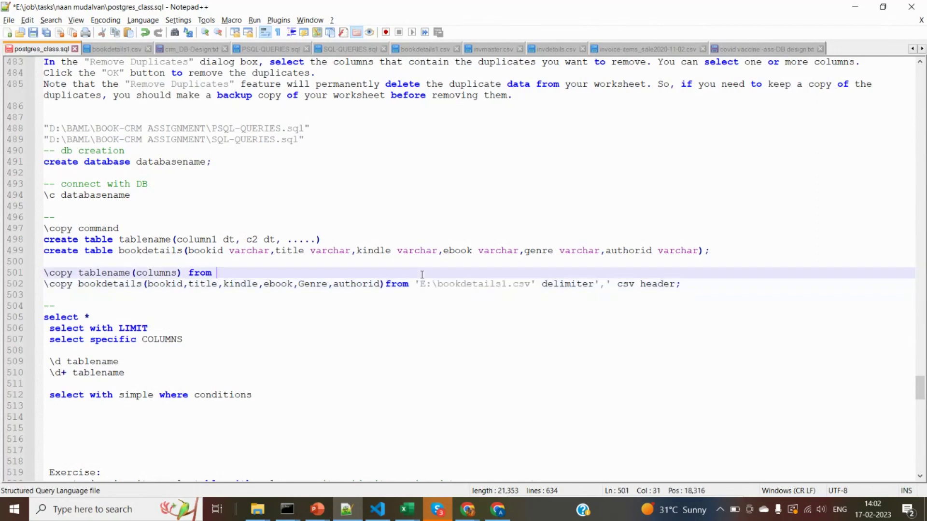
{"action": "type", "text": "path"}
Examine the delimiter clause of the \copy statement and the comma separators in the first data row of bookdetails1.csv
{"action": "left_click_drag", "start_coordinate": [540, 286], "coordinate": [607, 292]}
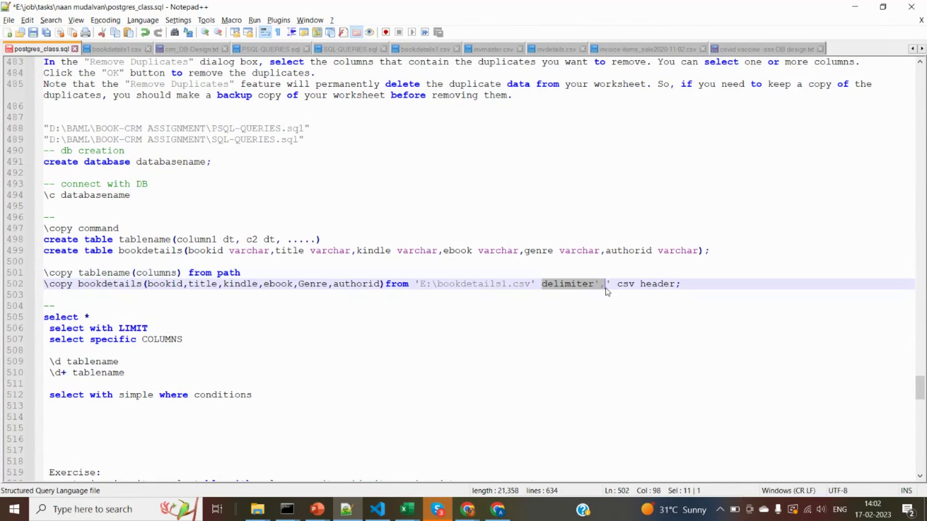
{"action": "left_click", "coordinate": [608, 292]}
{"action": "left_click", "coordinate": [117, 50]}
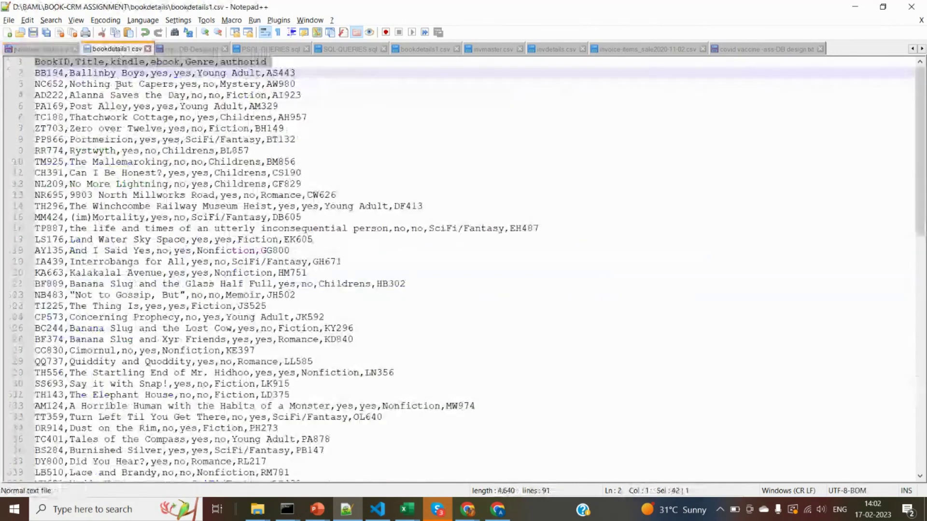
{"action": "left_click", "coordinate": [68, 73]}
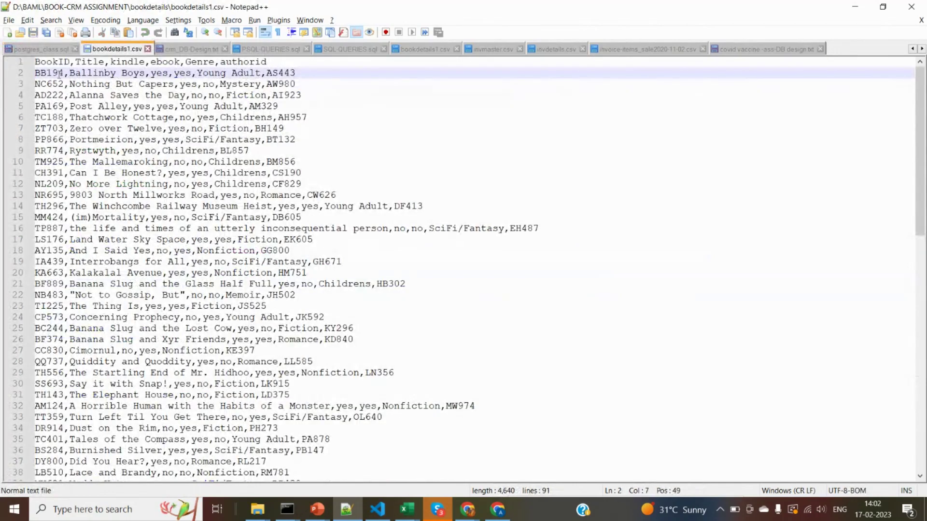
{"action": "left_click_drag", "start_coordinate": [63, 73], "coordinate": [35, 74]}
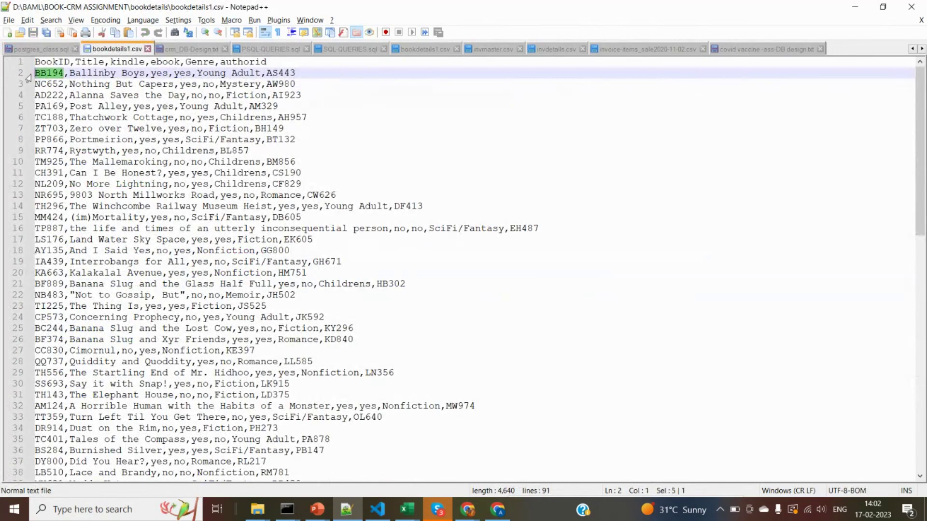
{"action": "double_click", "coordinate": [70, 73]}
{"action": "double_click", "coordinate": [168, 74]}
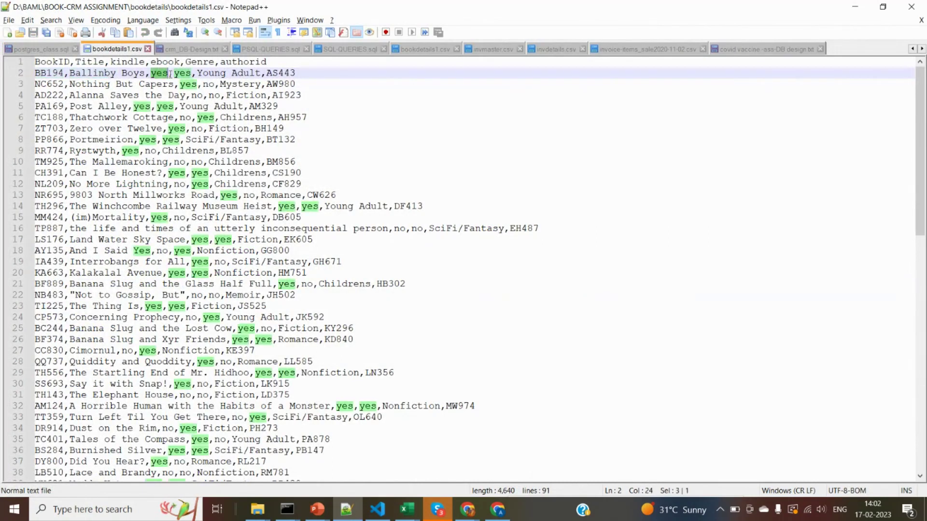
{"action": "left_click", "coordinate": [69, 73]}
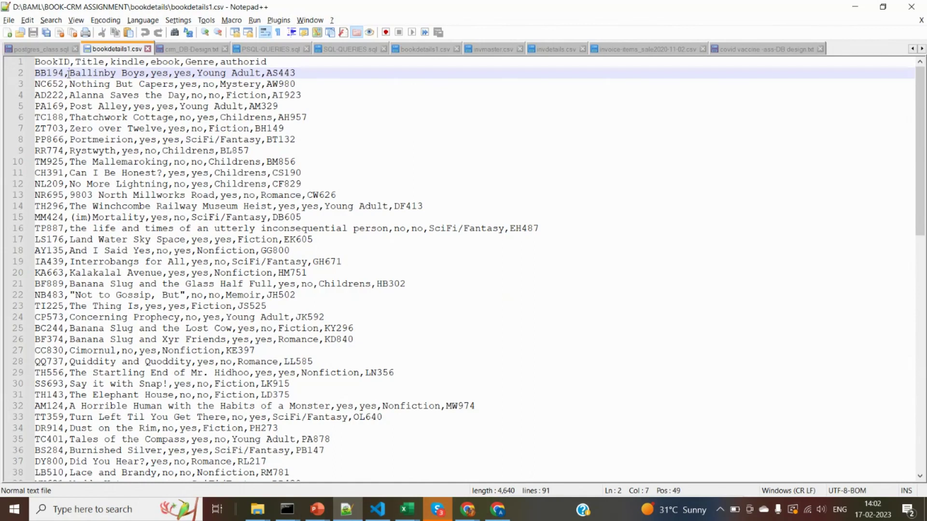
{"action": "left_click_drag", "start_coordinate": [63, 74], "coordinate": [69, 73]}
{"action": "key", "text": "Right"}
{"action": "left_click", "coordinate": [65, 73]}
Return to postgres_class.sql and examine the comma delimiter, csv and header options of the \copy statement
{"action": "key", "text": "ctrl+Tab"}
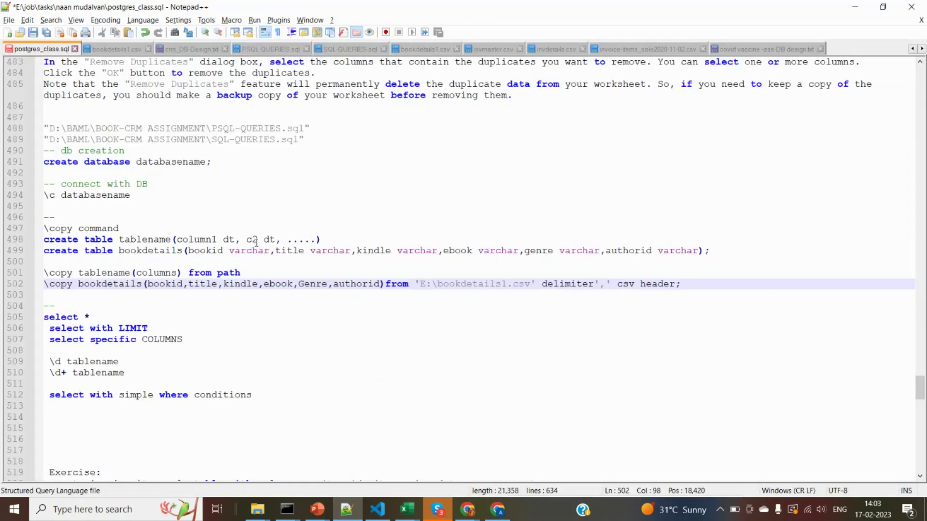
{"action": "left_click_drag", "start_coordinate": [610, 285], "coordinate": [603, 284]}
{"action": "double_click", "coordinate": [619, 286]}
{"action": "double_click", "coordinate": [659, 285]}
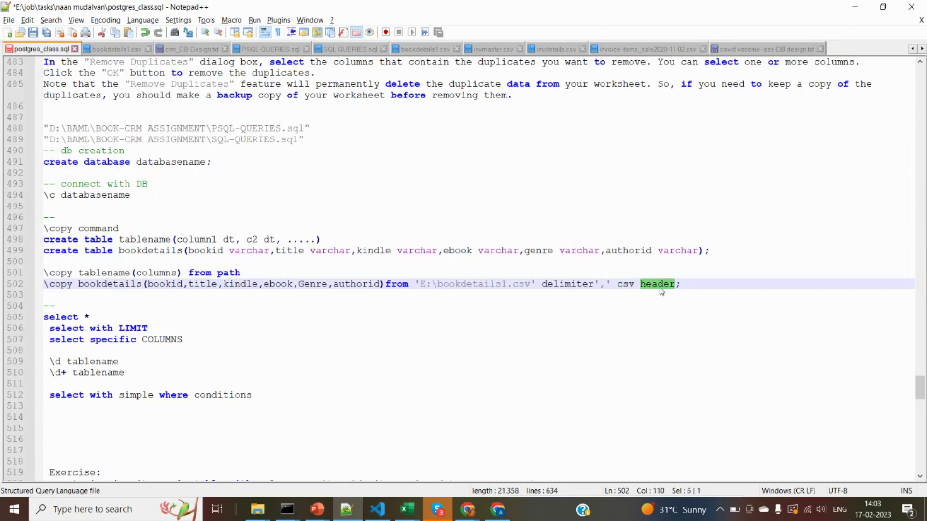
Check the header row in bookdetails1.csv against the header option, and return to postgres_class.sql
{"action": "key", "text": "ctrl+Tab"}
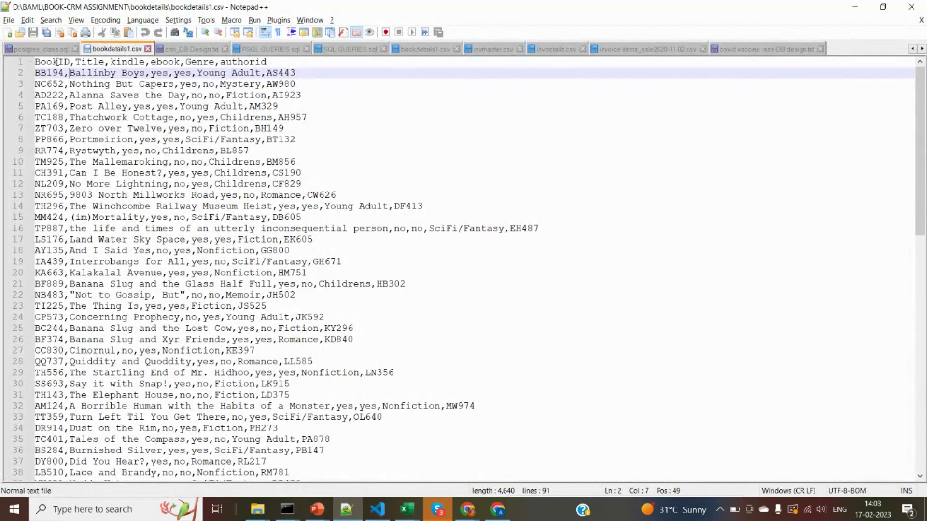
{"action": "left_click", "coordinate": [25, 64]}
{"action": "left_click", "coordinate": [25, 64]}
{"action": "left_click", "coordinate": [44, 49]}
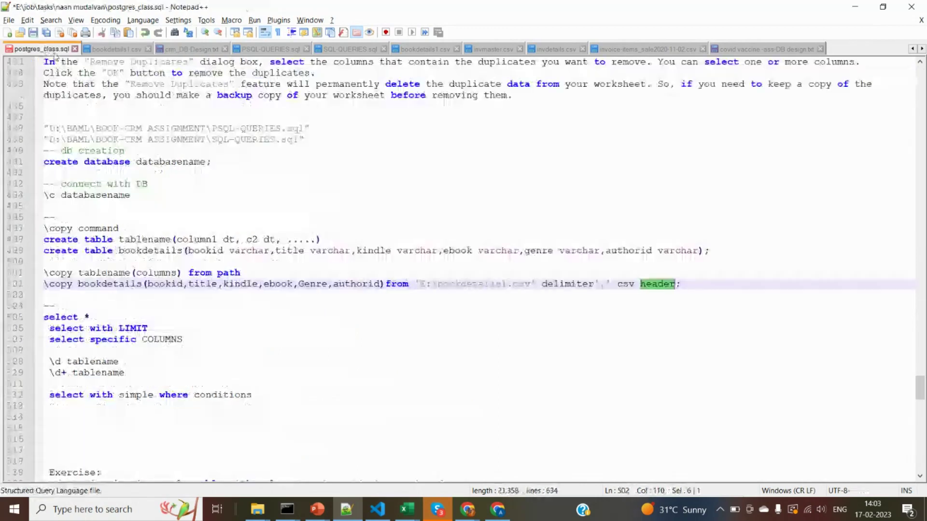
Copy the full \copy bookdetails statement from postgres_class.sql and run it in the SQL Shell to import 'E:\bookdetails1.csv'
{"action": "triple_click", "coordinate": [198, 284]}
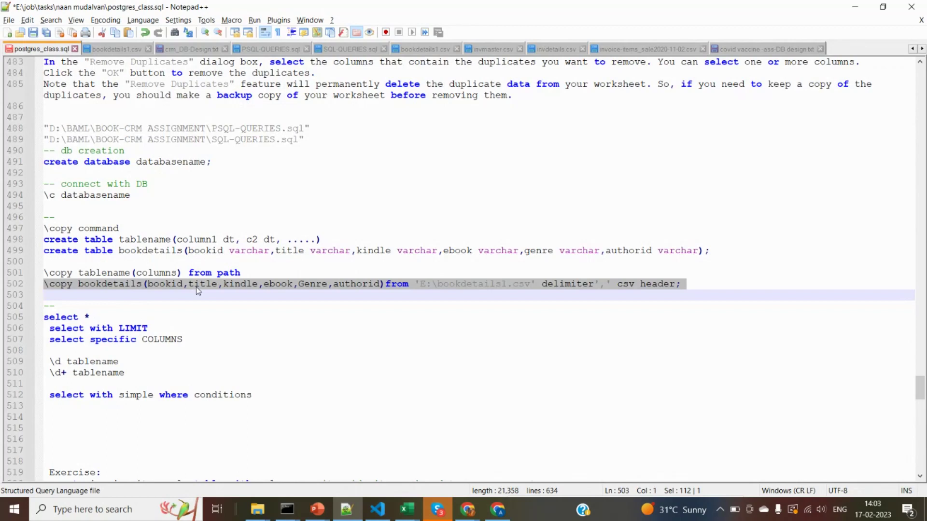
{"action": "key", "text": "ctrl+c"}
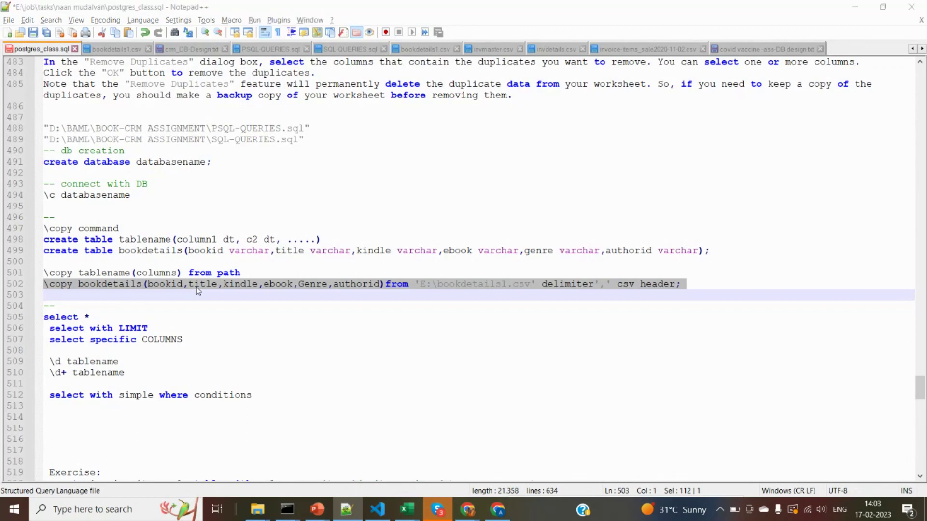
{"action": "key", "text": "alt+Tab"}
{"action": "key", "text": "ctrl+v"}
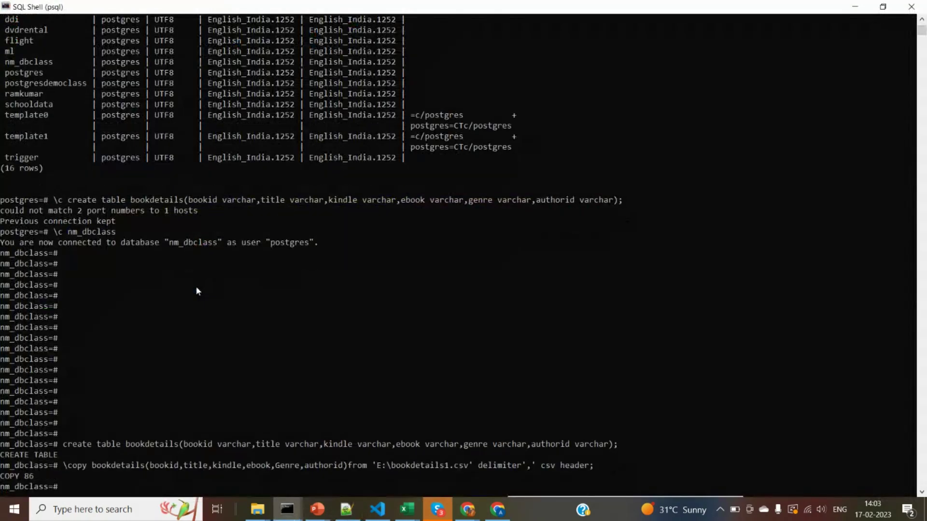
Add blank prompt lines below the \copy command's output and highlight its result line for review
{"action": "key", "text": "Return"}
{"action": "key", "text": "Return"}
{"action": "key", "text": "Return"}
{"action": "key", "text": "Return"}
{"action": "key", "text": "Return"}
{"action": "key", "text": "Return"}
{"action": "key", "text": "Return"}
{"action": "key", "text": "Return"}
{"action": "key", "text": "Return"}
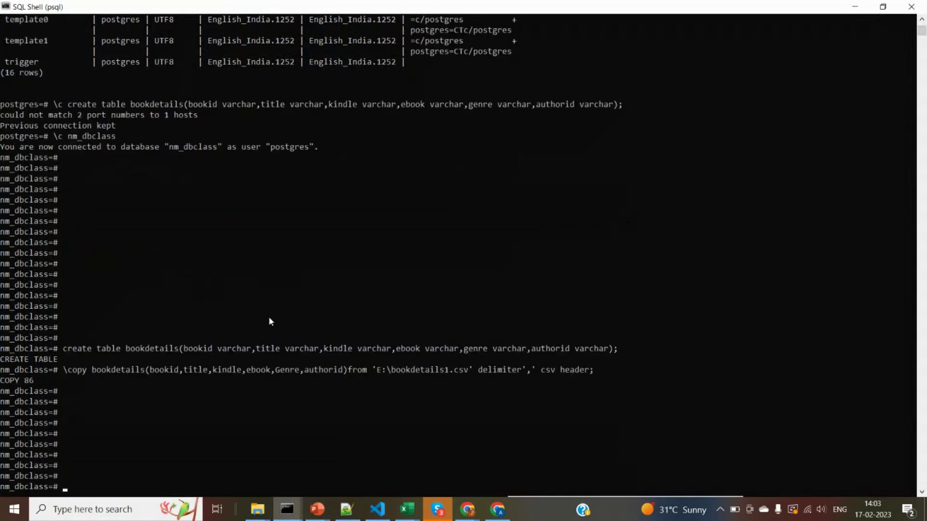
{"action": "left_click_drag", "start_coordinate": [37, 380], "coordinate": [4, 382]}
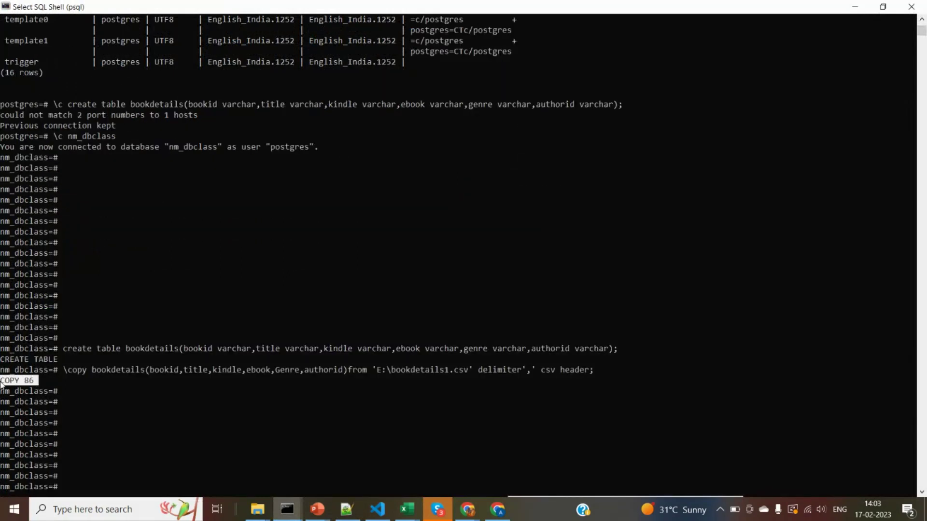
{"action": "left_click", "coordinate": [113, 391]}
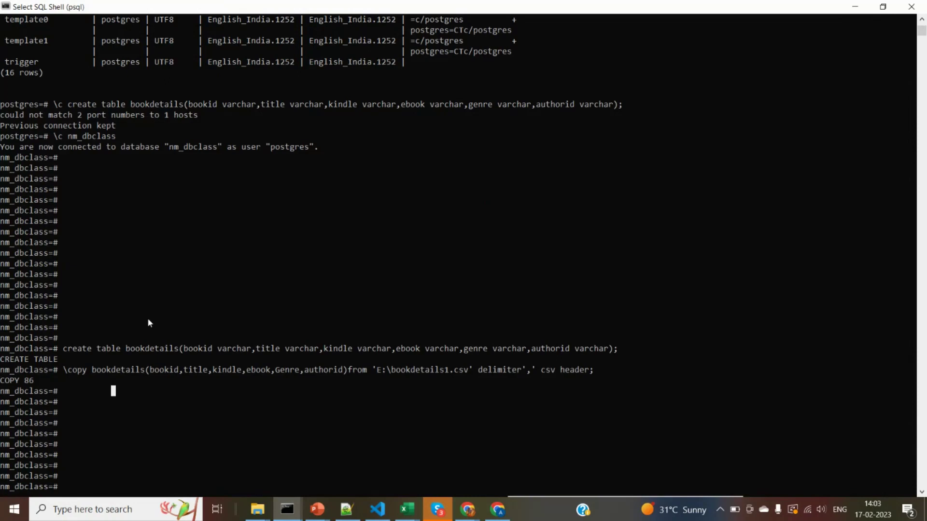
{"action": "key", "text": "Escape"}
Describe the imported table's structure by running "\d bookdetails;", reusing the table name from the create table statement
{"action": "type", "text": "\\d"}
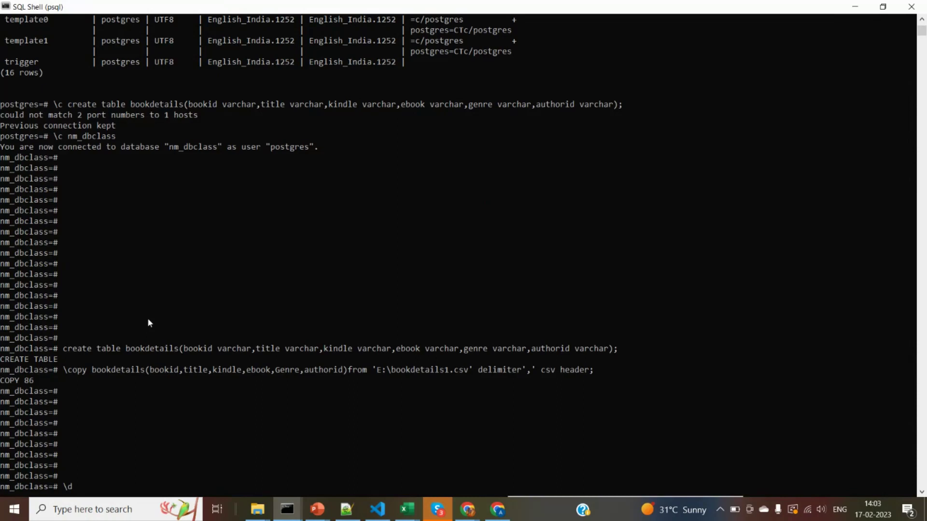
{"action": "left_click_drag", "start_coordinate": [125, 352], "coordinate": [176, 356]}
{"action": "right_click", "coordinate": [176, 352]}
{"action": "right_click", "coordinate": [175, 352]}
{"action": "type", "text": ";"}
{"action": "key", "text": "Return"}
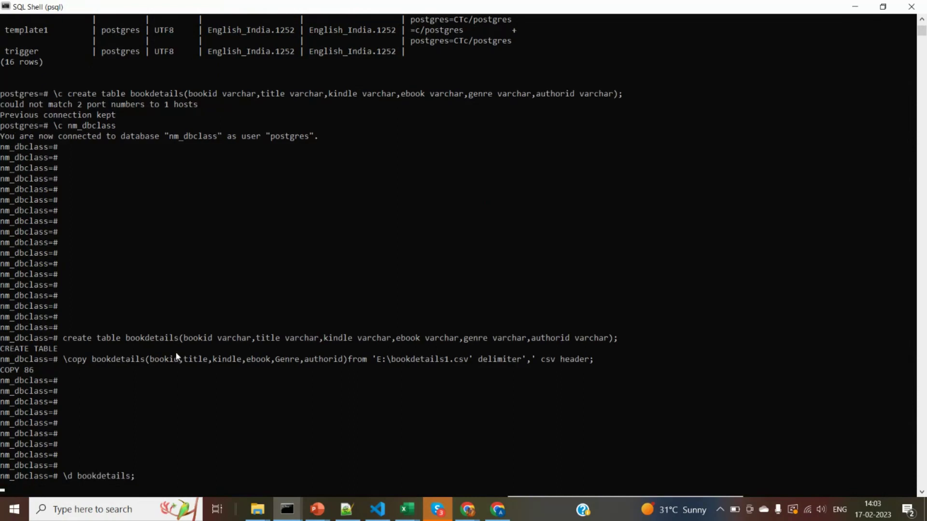
Highlight the bookdetails table description for review and add blank prompt lines below it
{"action": "left_click_drag", "start_coordinate": [10, 381], "coordinate": [306, 464]}
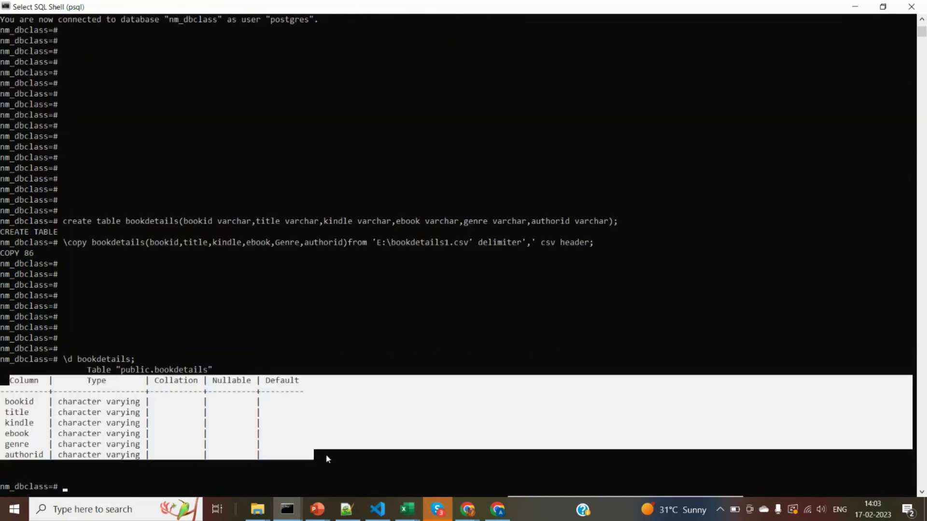
{"action": "left_click", "coordinate": [326, 455]}
{"action": "key", "text": "Return"}
{"action": "key", "text": "Return"}
{"action": "key", "text": "Return"}
{"action": "key", "text": "Return"}
{"action": "key", "text": "Return"}
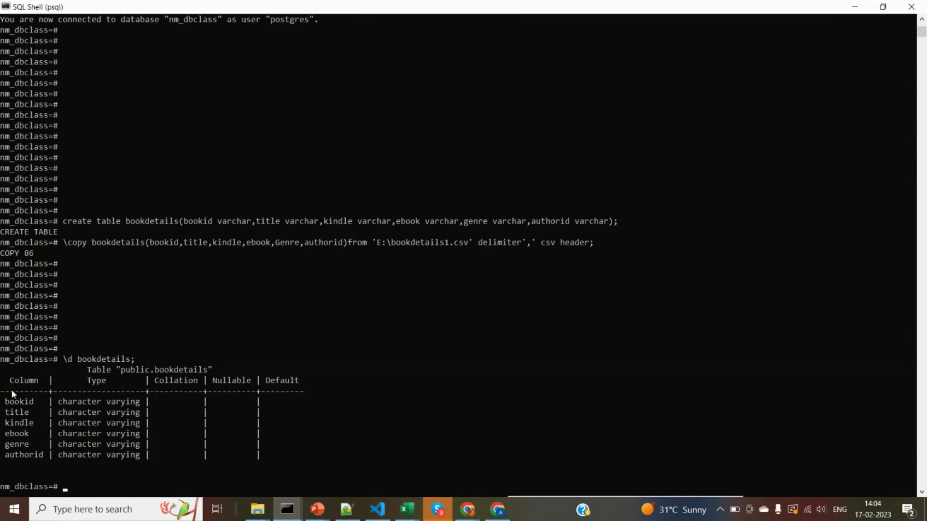
{"action": "key", "text": "Return"}
{"action": "key", "text": "Return"}
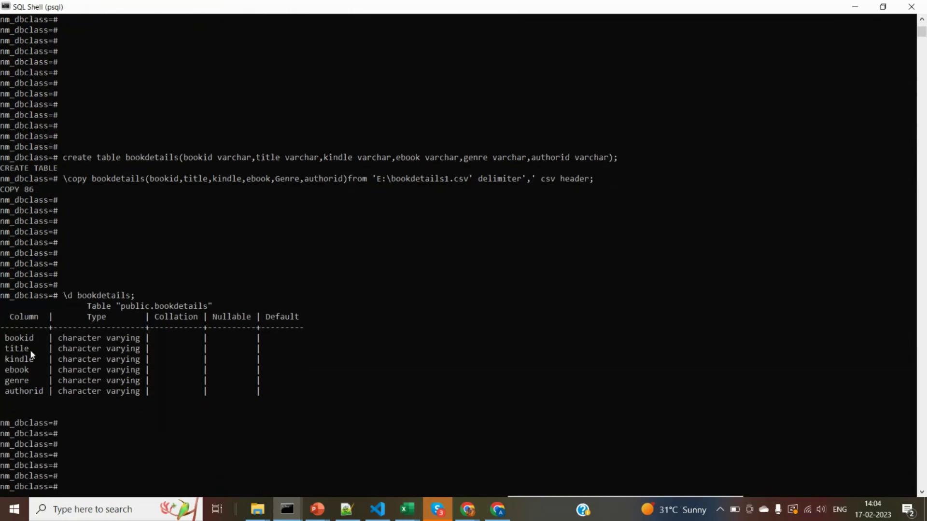
Compare the described bookid column and its type with the varchar definition in the create table statement
{"action": "left_click_drag", "start_coordinate": [4, 339], "coordinate": [34, 343]}
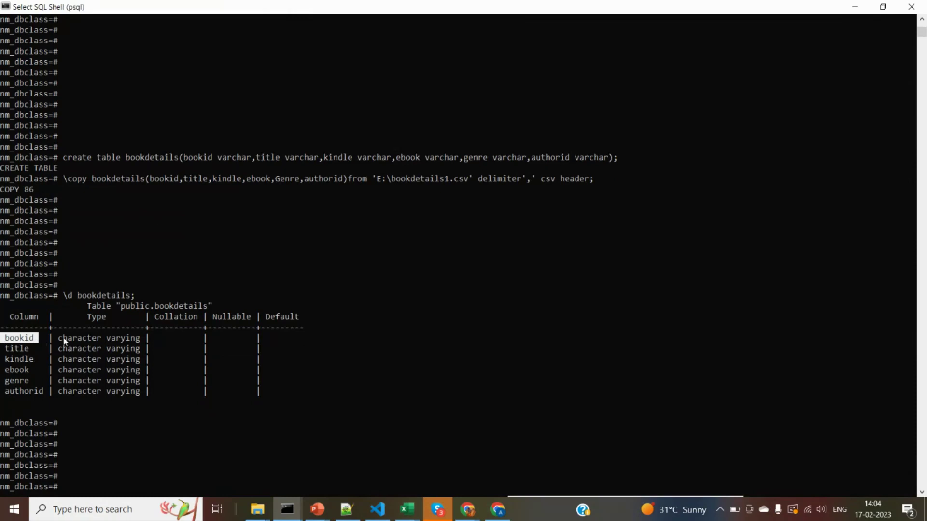
{"action": "left_click_drag", "start_coordinate": [55, 339], "coordinate": [144, 339]}
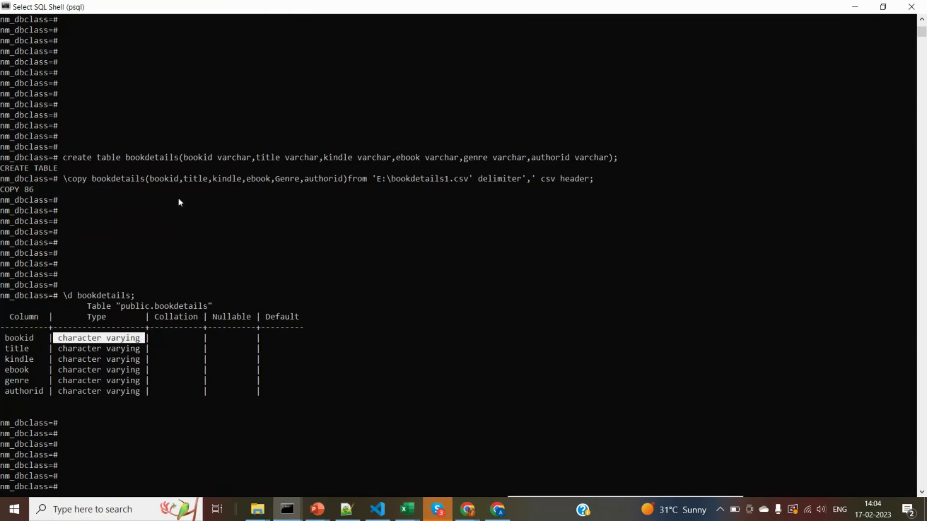
{"action": "left_click_drag", "start_coordinate": [219, 158], "coordinate": [284, 157]}
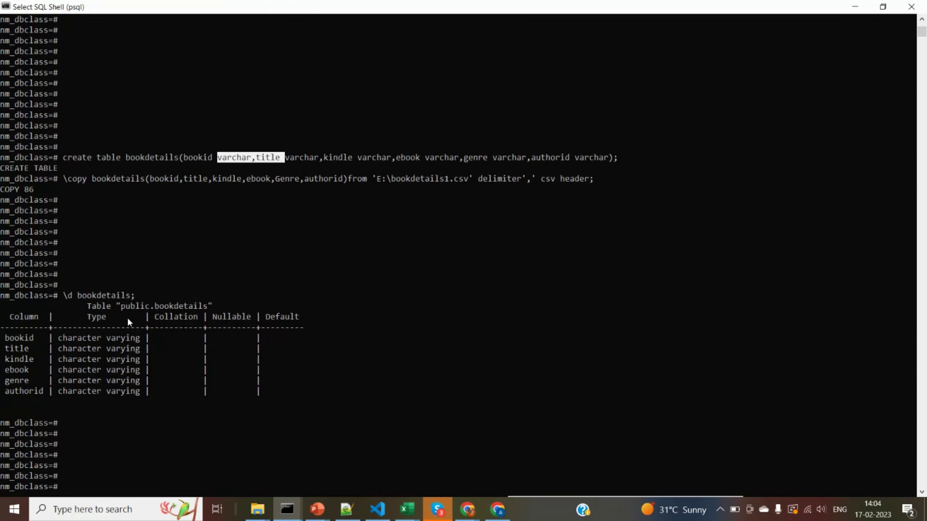
Review the described column names and types, the \copy result line, and the \copy command's keyword and column list
{"action": "left_click_drag", "start_coordinate": [7, 351], "coordinate": [141, 392]}
{"action": "left_click", "coordinate": [303, 168]}
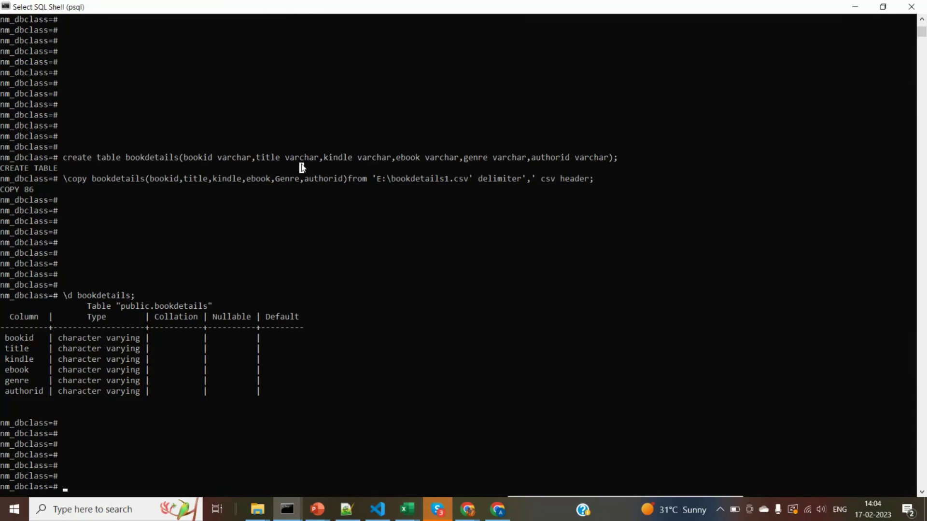
{"action": "left_click", "coordinate": [3, 338]}
{"action": "left_click", "coordinate": [55, 391]}
{"action": "left_click_drag", "start_coordinate": [3, 190], "coordinate": [44, 189]}
{"action": "double_click", "coordinate": [75, 181]}
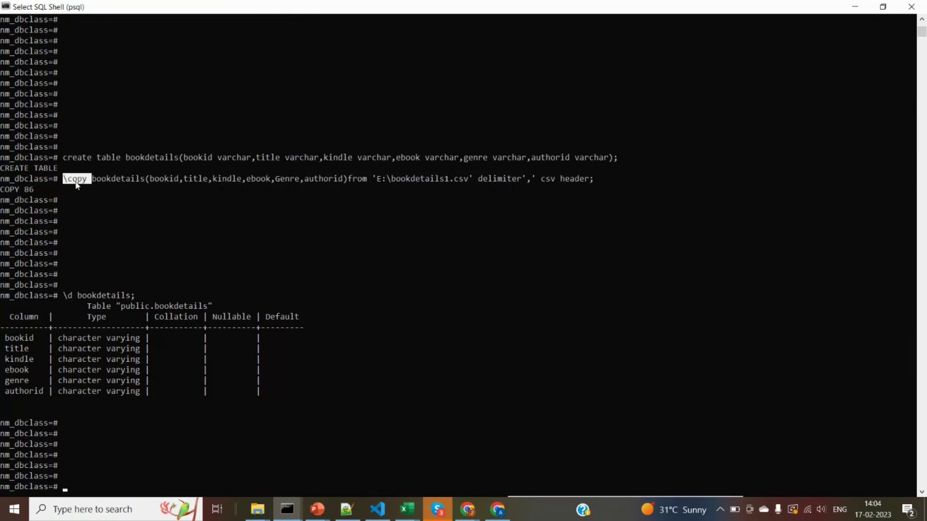
{"action": "double_click", "coordinate": [118, 179]}
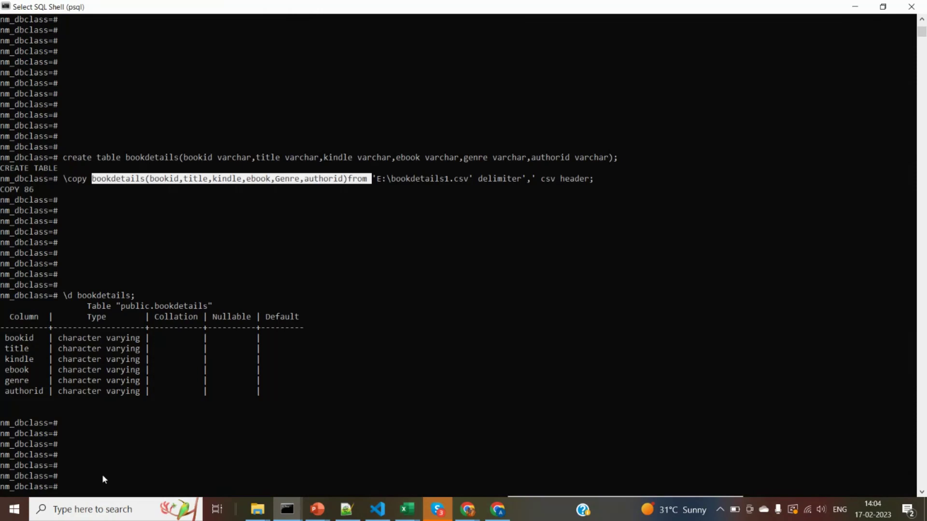
Query all columns of the imported table by running "select * from bookdetails;", reusing the table name from the description output
{"action": "type", "text": "select *"}
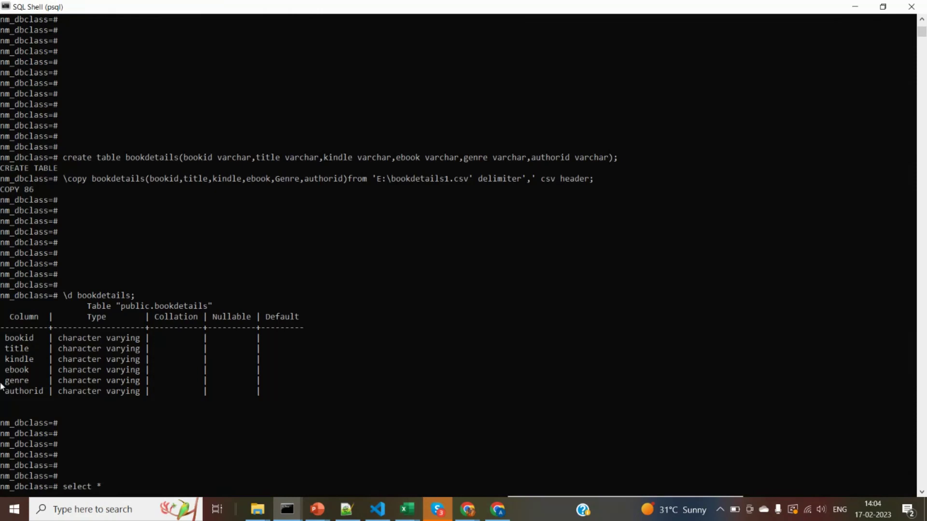
{"action": "left_click_drag", "start_coordinate": [4, 338], "coordinate": [47, 393]}
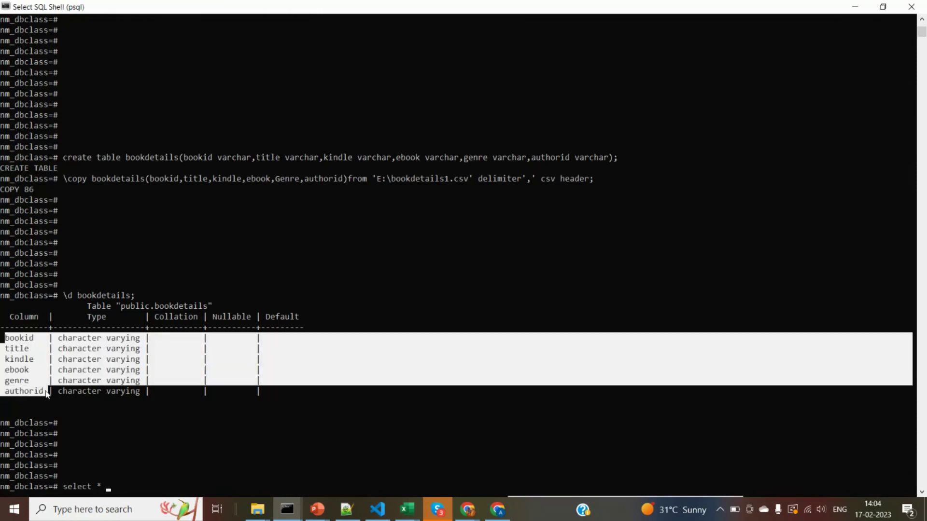
{"action": "right_click", "coordinate": [109, 491]}
{"action": "type", "text": "from"}
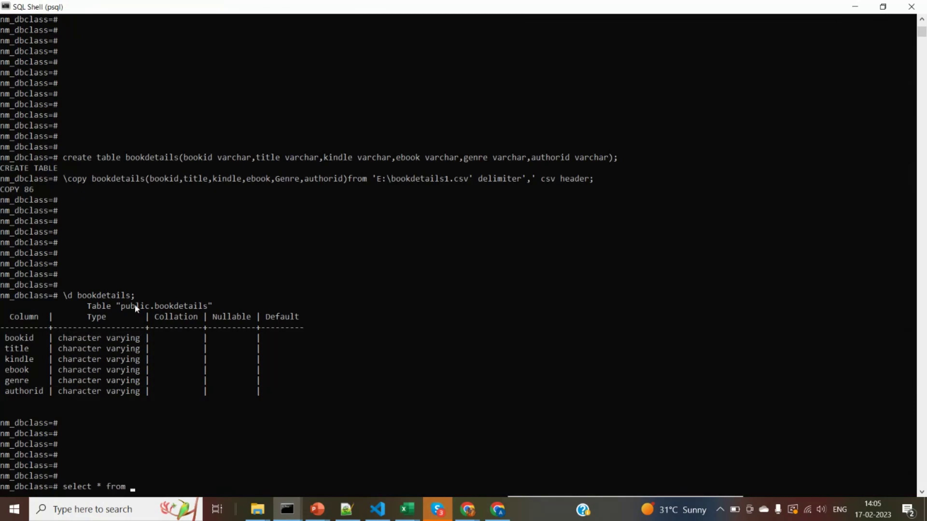
{"action": "left_click_drag", "start_coordinate": [151, 307], "coordinate": [206, 312]}
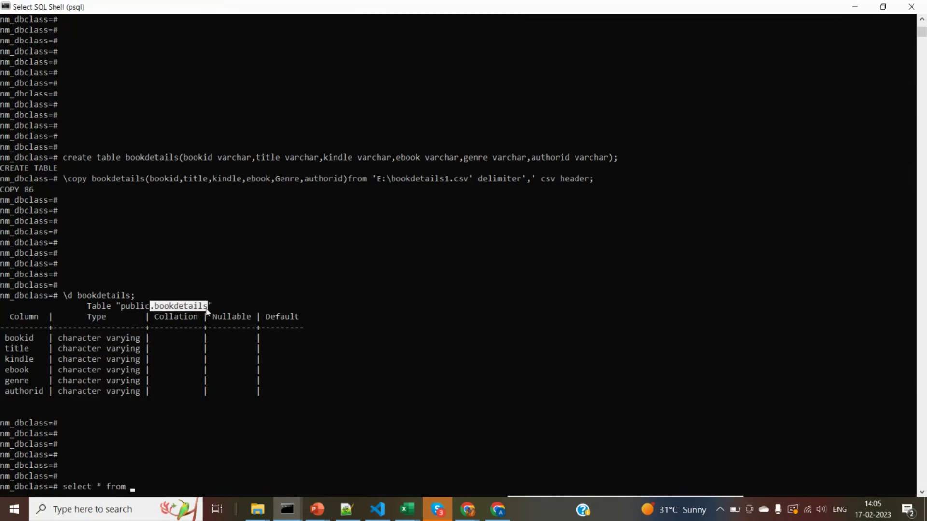
{"action": "right_click", "coordinate": [207, 311]}
{"action": "right_click", "coordinate": [207, 313]}
{"action": "key", "text": "Left"}
{"action": "key", "text": "Left"}
{"action": "key", "text": "Left"}
{"action": "key", "text": "Left"}
{"action": "key", "text": "Left"}
{"action": "key", "text": "Left"}
{"action": "key", "text": "Left"}
{"action": "key", "text": "Left"}
{"action": "key", "text": "Left"}
{"action": "key", "text": "Left"}
{"action": "key", "text": "Left"}
{"action": "key", "text": "Left"}
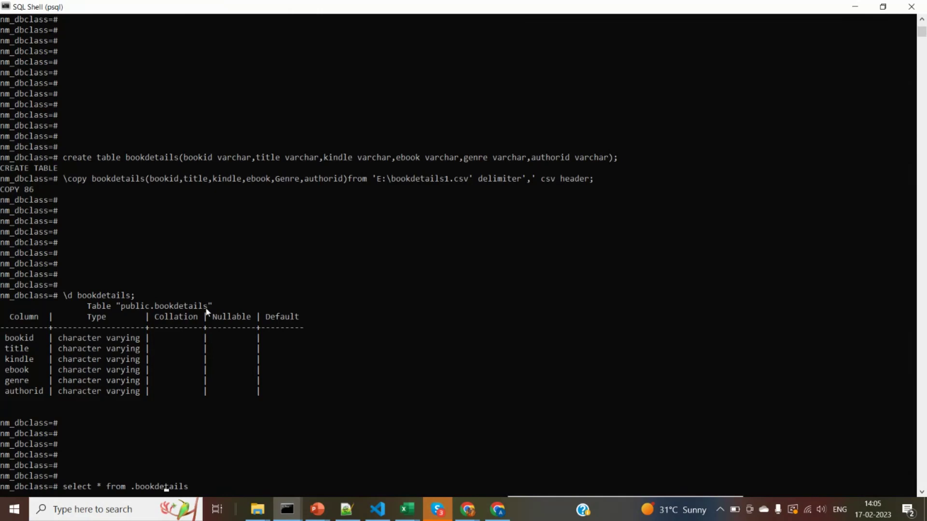
{"action": "key", "text": "Right"}
{"action": "key", "text": "BackSpace"}
{"action": "type", "text": ";"}
{"action": "key", "text": "Return"}
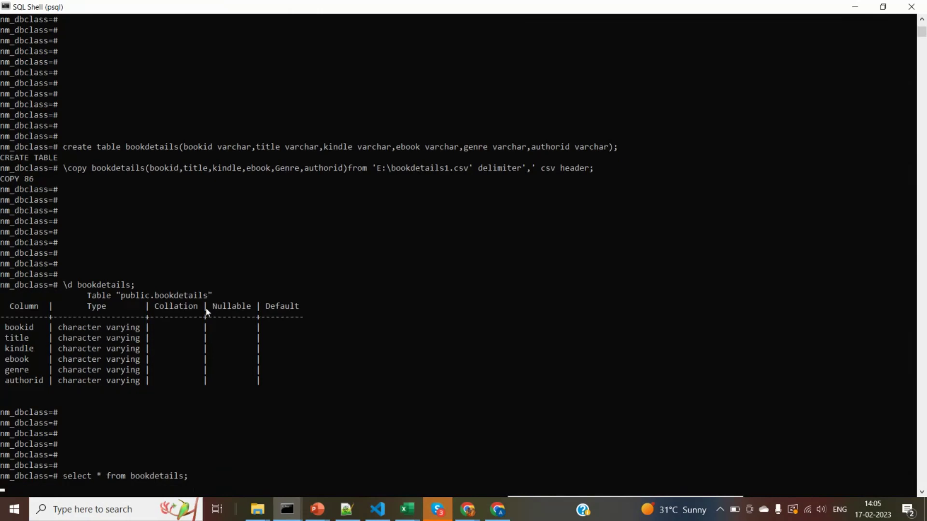
Page through the full bookdetails query output to its end and add blank prompt lines below it
{"action": "key", "text": "Return"}
{"action": "key", "text": "Return"}
{"action": "key", "text": "Return"}
{"action": "key", "text": "Return"}
{"action": "key", "text": "Return"}
{"action": "key", "text": "Return"}
{"action": "key", "text": "Return"}
{"action": "key", "text": "Return"}
{"action": "key", "text": "Return"}
{"action": "key", "text": "Return"}
{"action": "key", "text": "Return"}
{"action": "key", "text": "Return"}
{"action": "key", "text": "Return"}
{"action": "key", "text": "Return"}
{"action": "key", "text": "Return"}
{"action": "key", "text": "Return"}
{"action": "key", "text": "Return"}
{"action": "key", "text": "Return"}
{"action": "key", "text": "Return"}
{"action": "key", "text": "Return"}
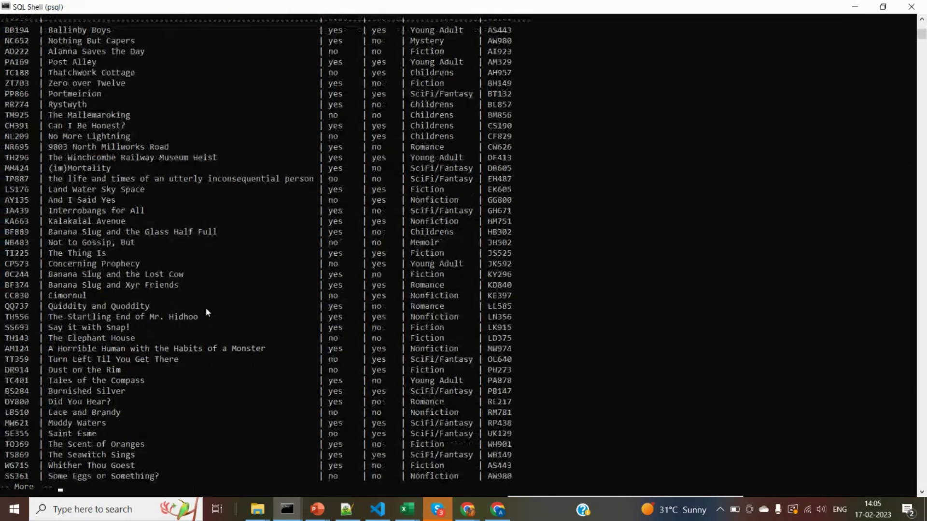
{"action": "key", "text": "Return"}
{"action": "key", "text": "Return"}
{"action": "key", "text": "Return"}
{"action": "key", "text": "Return"}
{"action": "key", "text": "Return"}
{"action": "key", "text": "Return"}
{"action": "key", "text": "Return"}
{"action": "key", "text": "Return"}
{"action": "key", "text": "Return"}
{"action": "key", "text": "Return"}
{"action": "key", "text": "Return"}
{"action": "key", "text": "Return"}
{"action": "key", "text": "Return"}
{"action": "key", "text": "Return"}
{"action": "key", "text": "Return"}
{"action": "key", "text": "Return"}
{"action": "key", "text": "Return"}
{"action": "key", "text": "Return"}
{"action": "key", "text": "Return"}
{"action": "key", "text": "Return"}
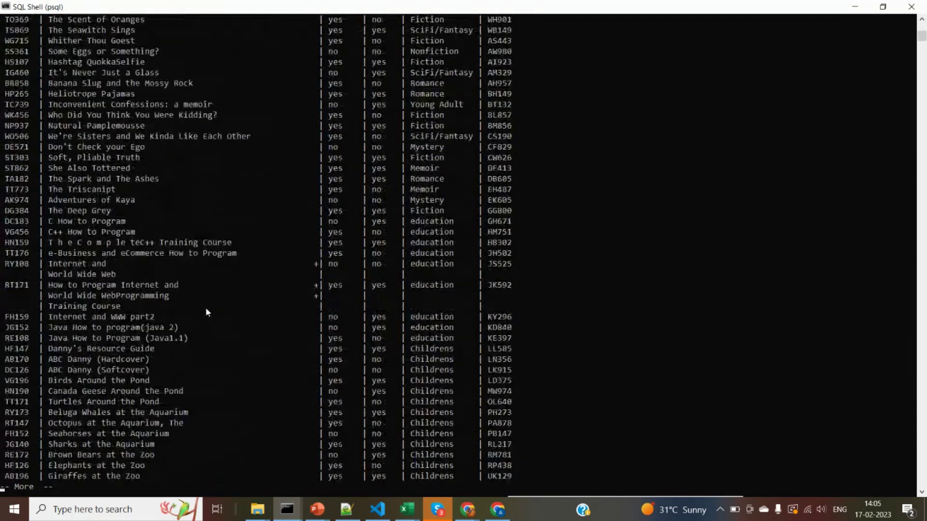
Recall the select query and highlight the first rows of the full bookdetails output for review
{"action": "key", "text": "Up"}
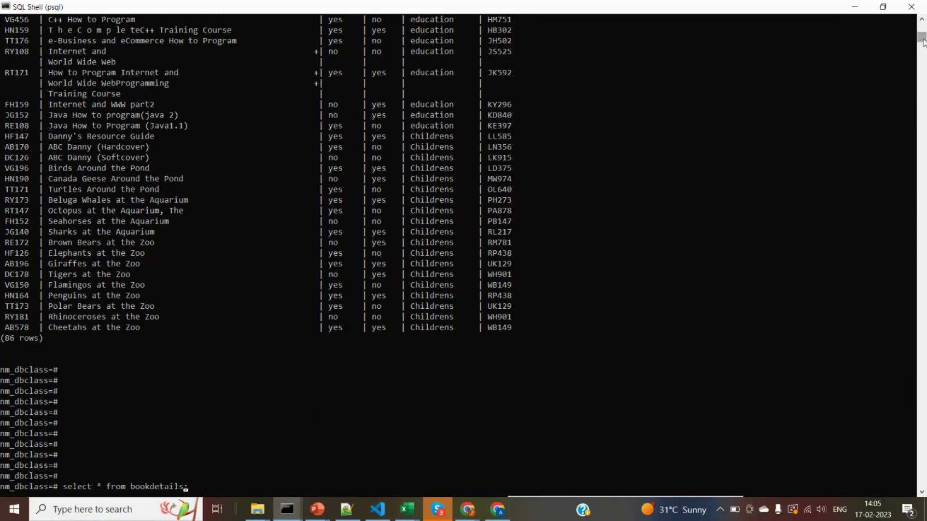
{"action": "key", "text": "Return"}
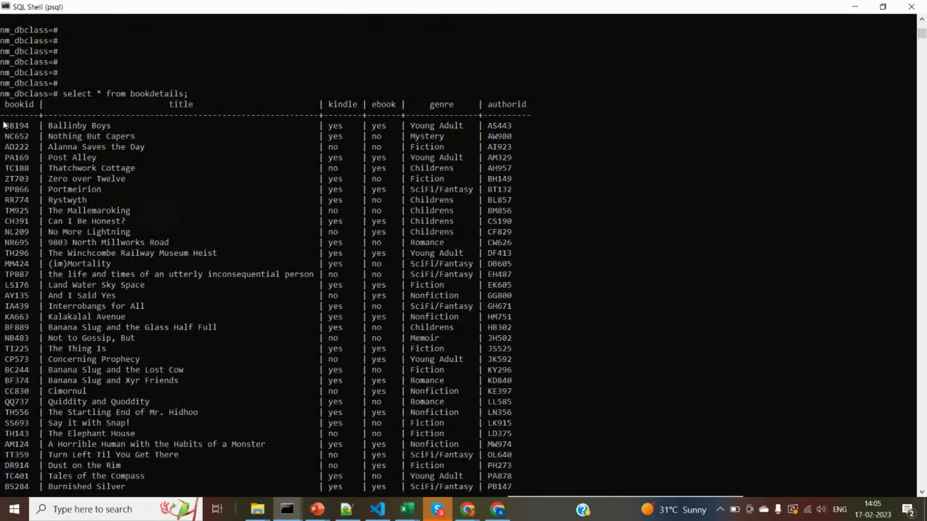
{"action": "left_click_drag", "start_coordinate": [4, 124], "coordinate": [562, 221]}
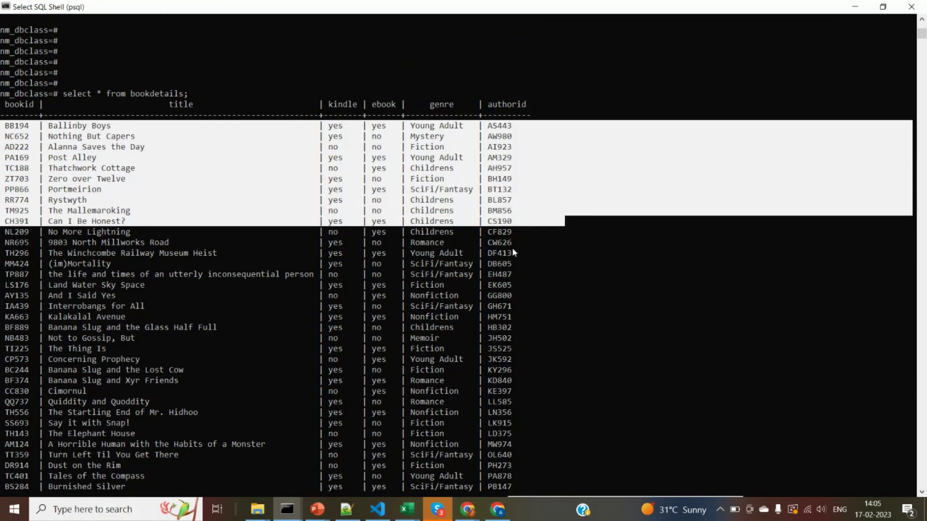
{"action": "left_click_drag", "start_coordinate": [512, 251], "coordinate": [3, 127]}
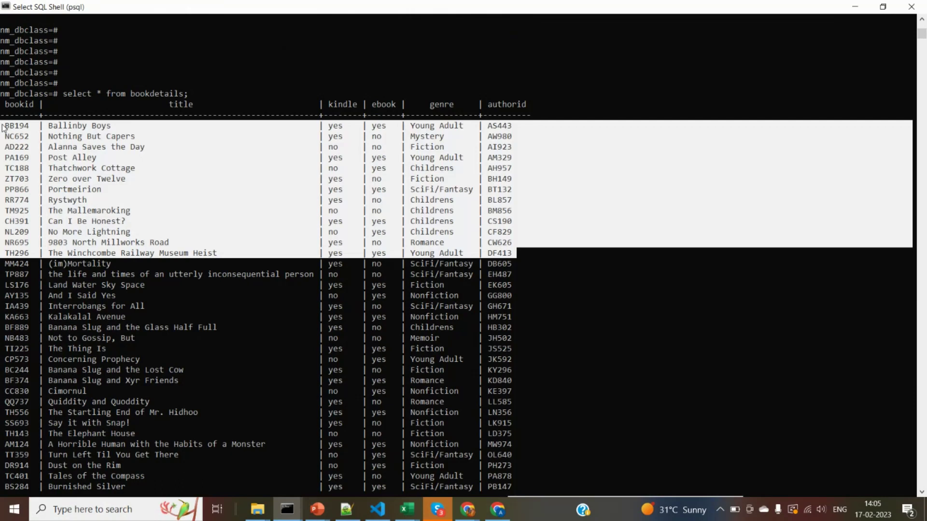
{"action": "key", "text": "Escape"}
Add a row limit to the recalled query and run "select * from bookdetails limit 10;"
{"action": "key", "text": "Up"}
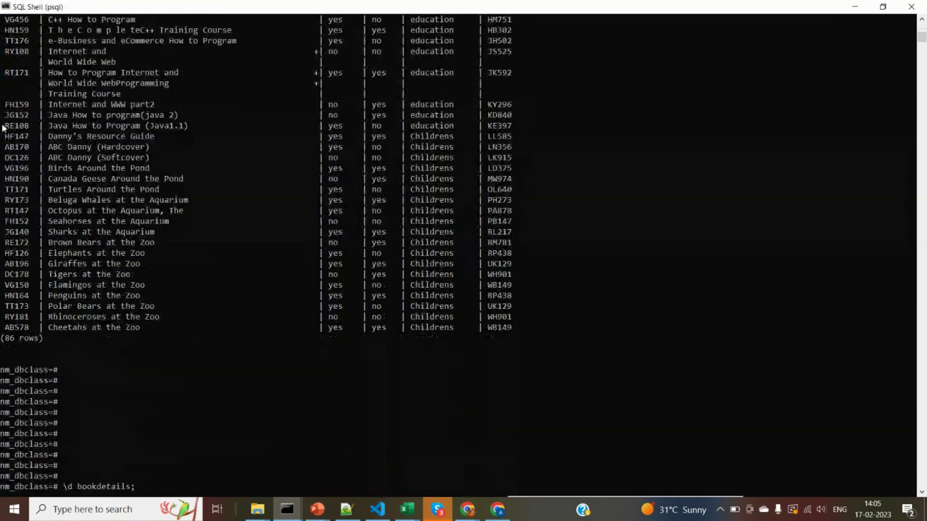
{"action": "key", "text": "Left"}
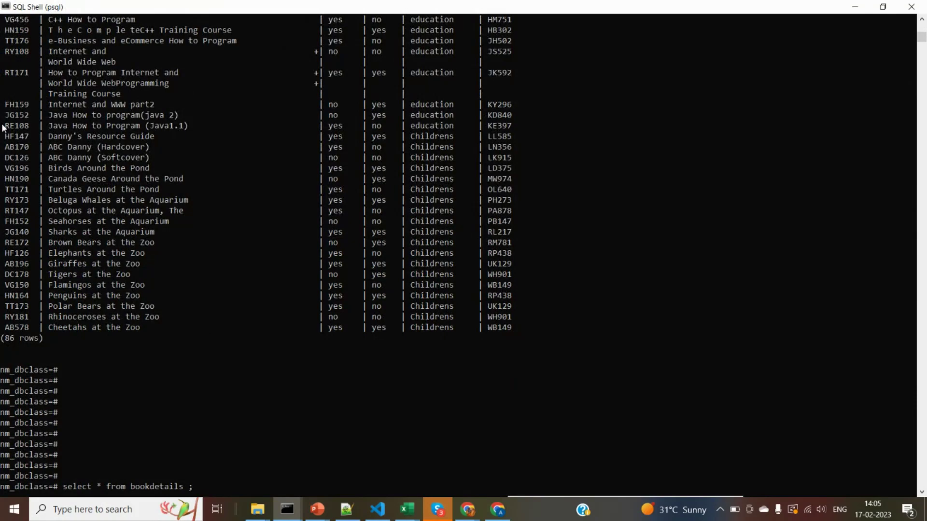
{"action": "type", "text": "limit 10"}
{"action": "left_click_drag", "start_coordinate": [94, 482], "coordinate": [102, 485]}
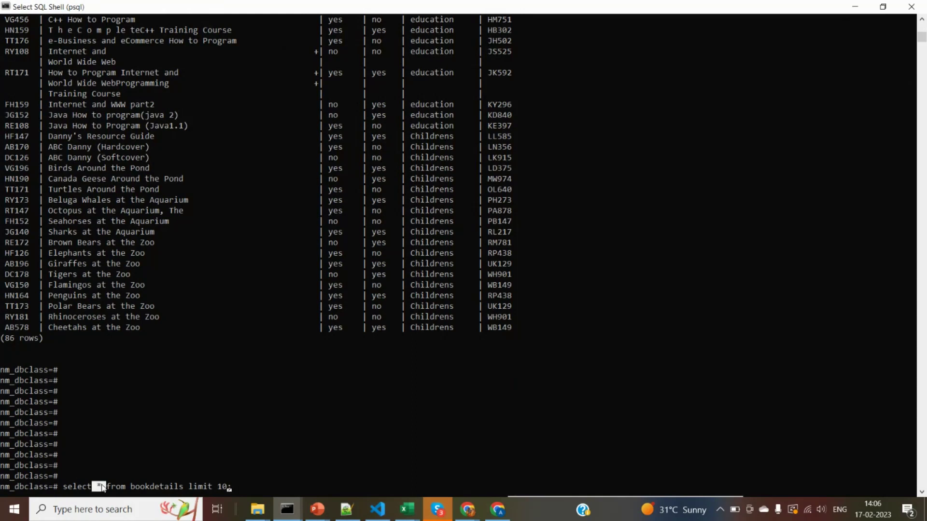
{"action": "left_click_drag", "start_coordinate": [186, 485], "coordinate": [225, 489]}
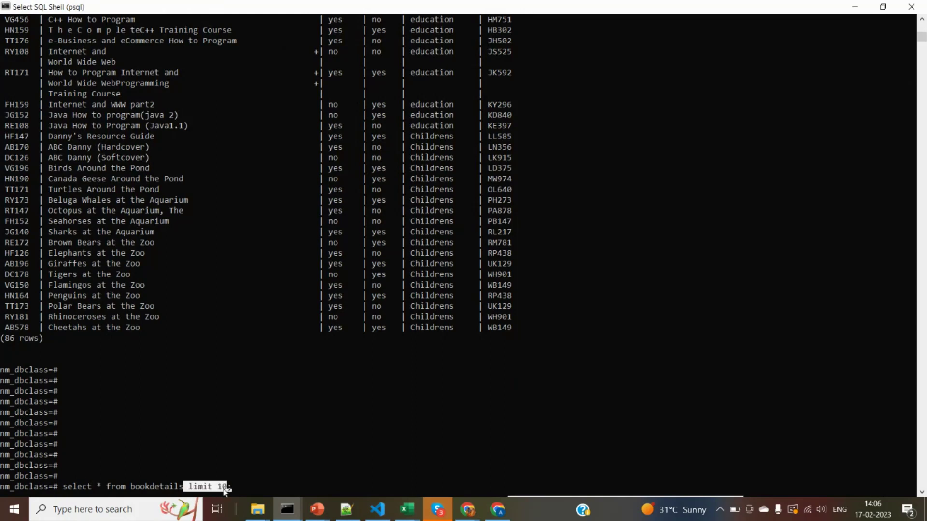
{"action": "key", "text": "ctrl+c"}
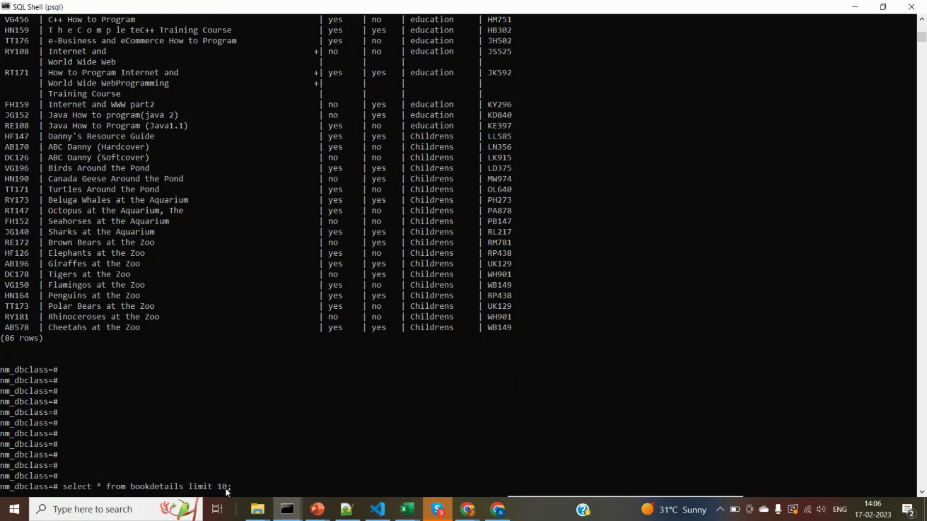
{"action": "left_click", "coordinate": [249, 487]}
{"action": "key", "text": "ctrl+c"}
{"action": "left_click", "coordinate": [243, 465]}
{"action": "left_click", "coordinate": [165, 454]}
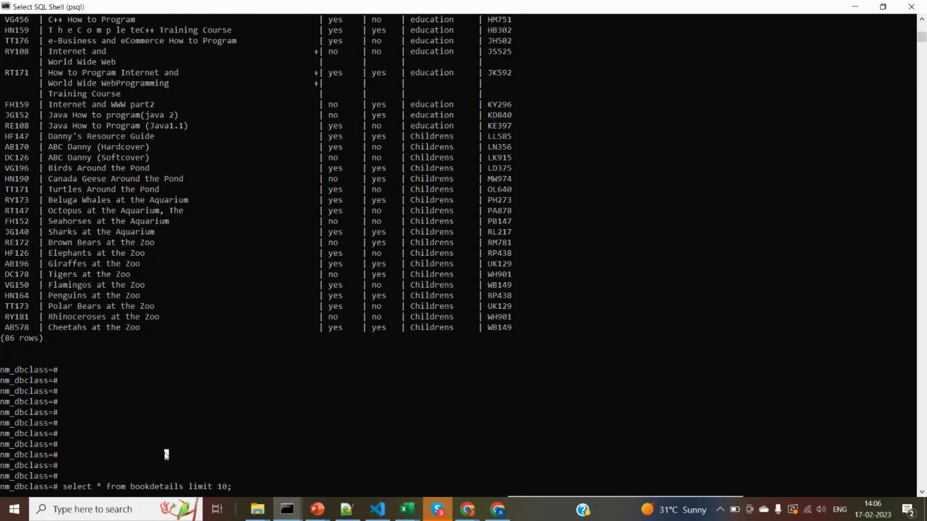
{"action": "left_click", "coordinate": [258, 475]}
{"action": "key", "text": "Escape"}
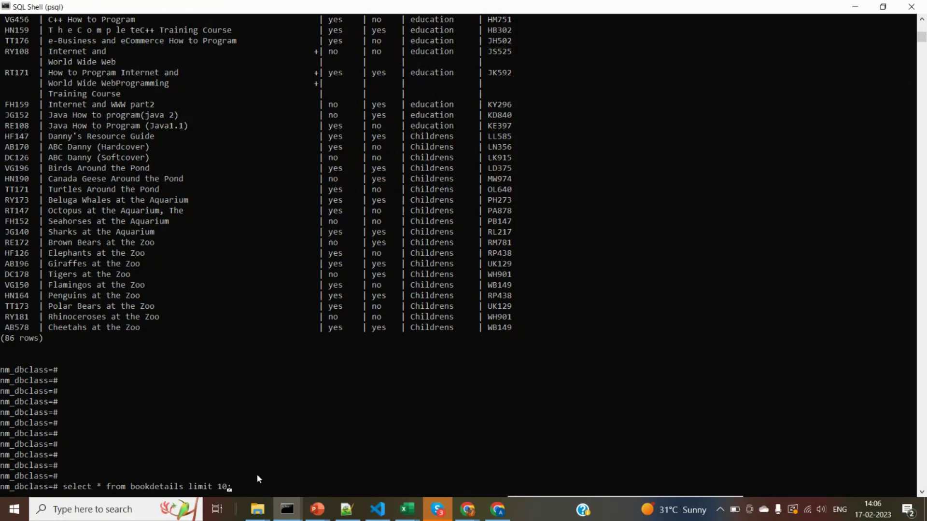
{"action": "key", "text": "Return"}
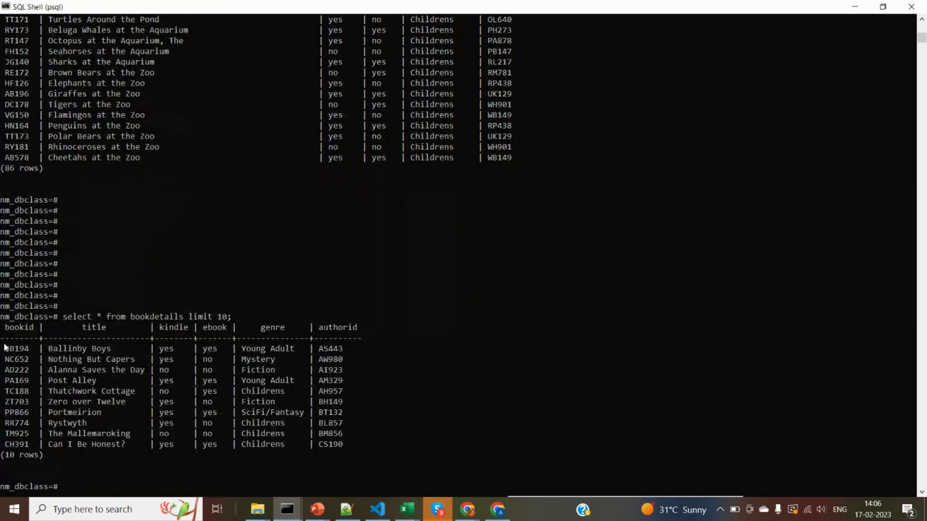
Review the limited query's output rows, its select keyword and from clause, and the bookid and title column headers
{"action": "left_click_drag", "start_coordinate": [2, 345], "coordinate": [352, 445]}
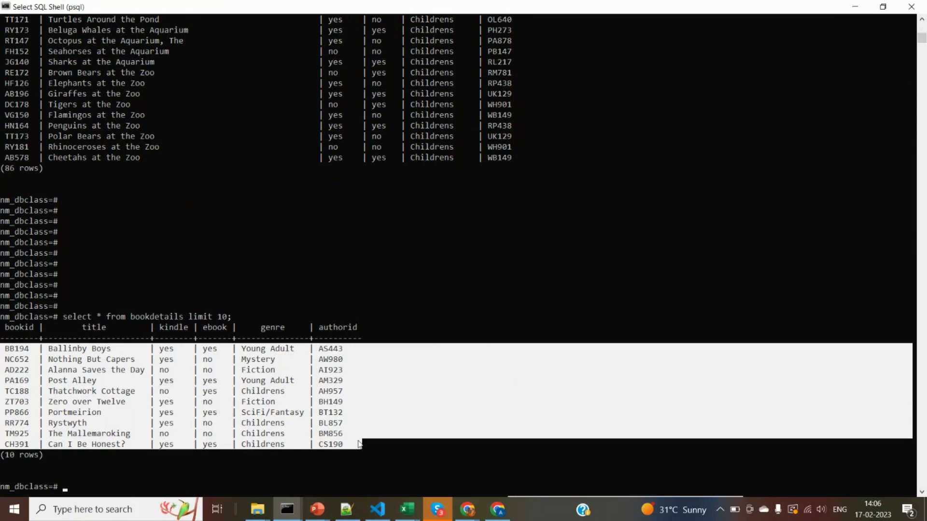
{"action": "left_click", "coordinate": [268, 424]}
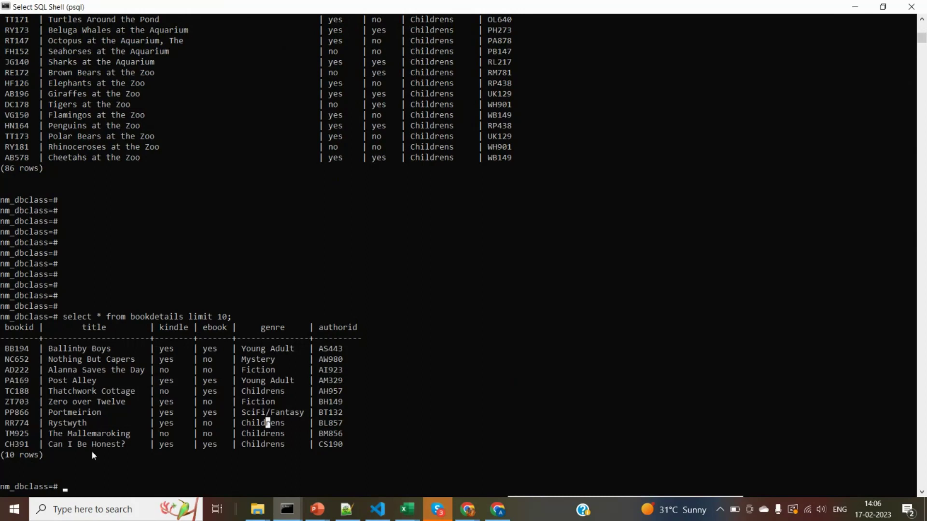
{"action": "double_click", "coordinate": [80, 317]}
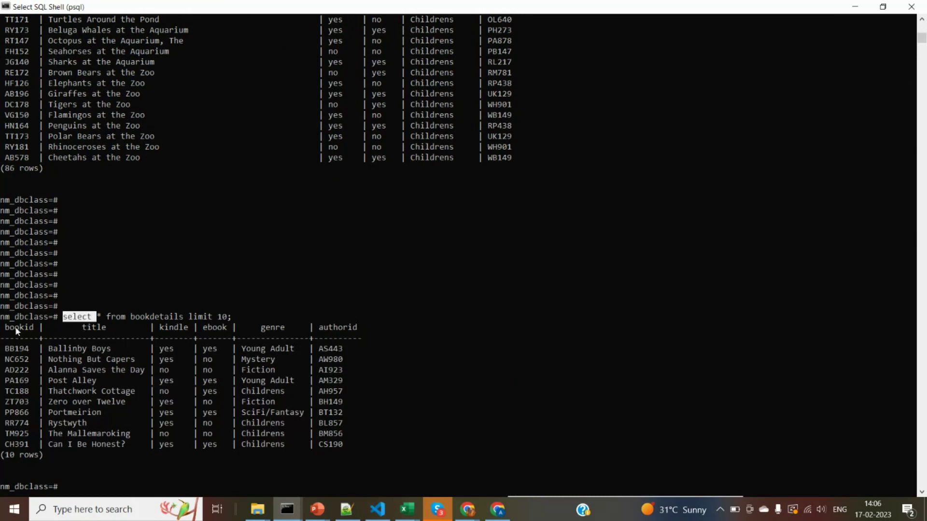
{"action": "left_click_drag", "start_coordinate": [16, 327], "coordinate": [149, 331]}
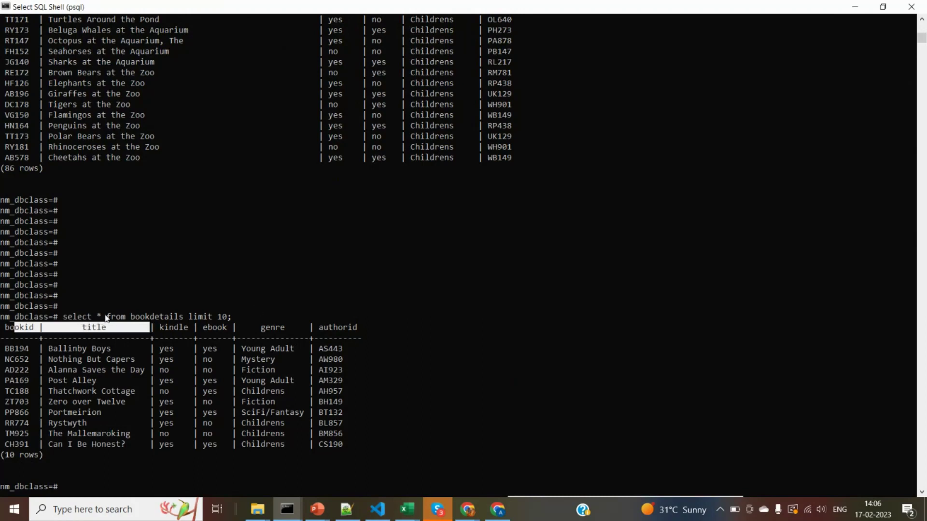
{"action": "left_click_drag", "start_coordinate": [184, 316], "coordinate": [117, 318]}
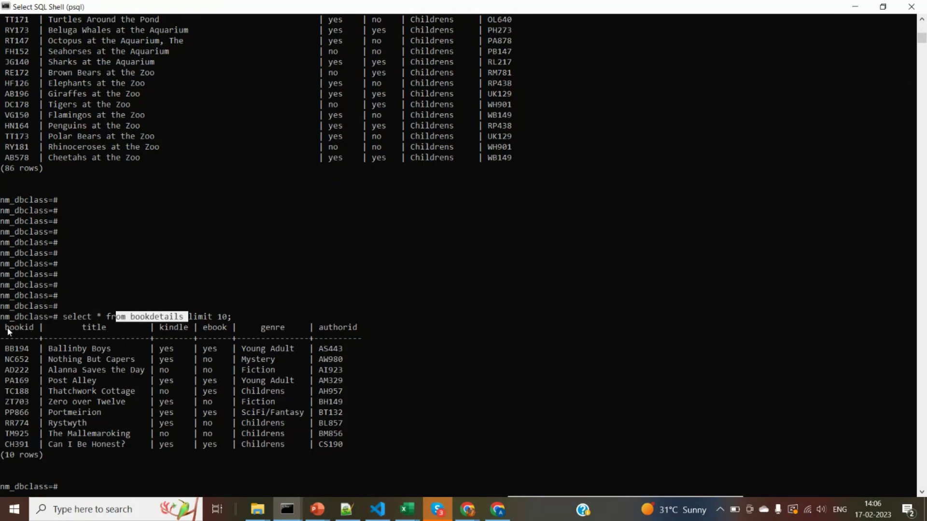
Retrieve only two columns by running "select bookid,title from bookdetails limit 10;" and highlight the output for review
{"action": "type", "text": "select"}
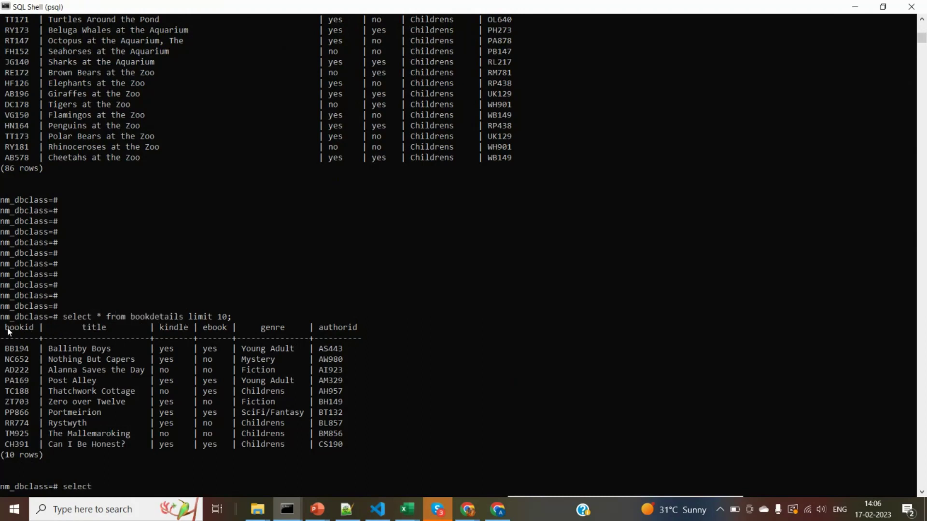
{"action": "type", "text": "bookid,title"}
{"action": "left_click_drag", "start_coordinate": [93, 488], "coordinate": [155, 489]}
{"action": "left_click", "coordinate": [153, 488]}
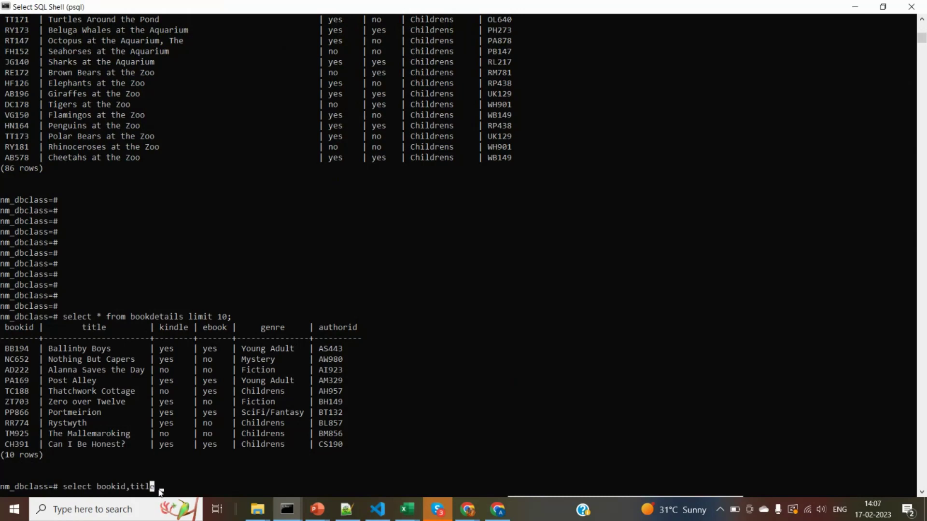
{"action": "type", "text": "from "}
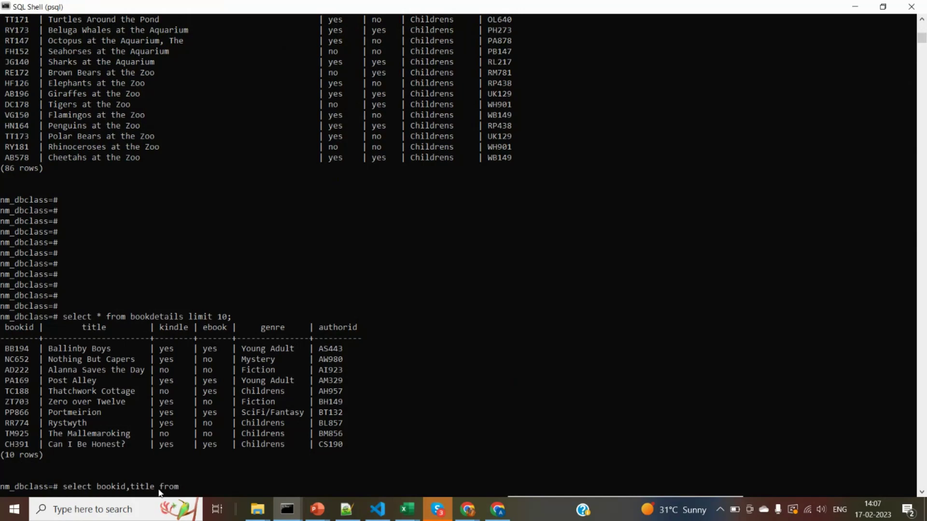
{"action": "type", "text": "bookdetails"}
{"action": "left_click_drag", "start_coordinate": [189, 319], "coordinate": [226, 320]}
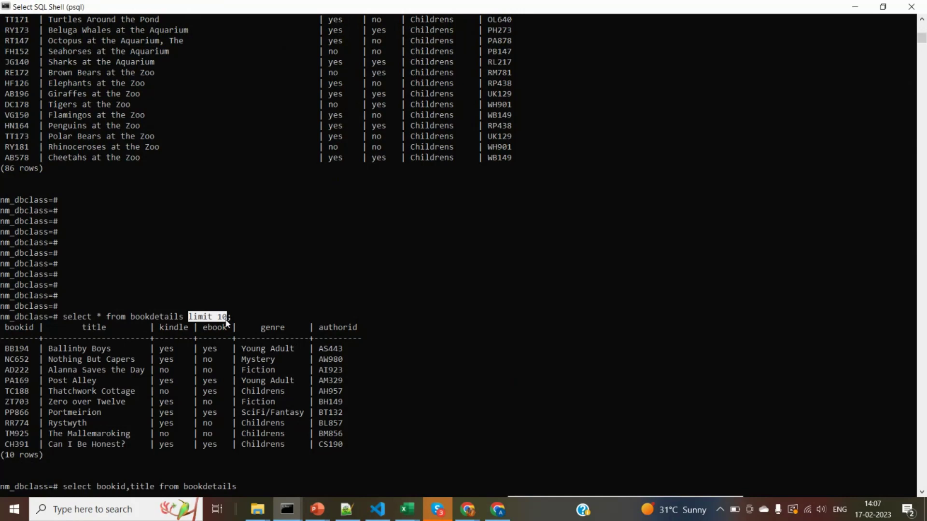
{"action": "right_click", "coordinate": [226, 322]}
{"action": "type", "text": "limit "}
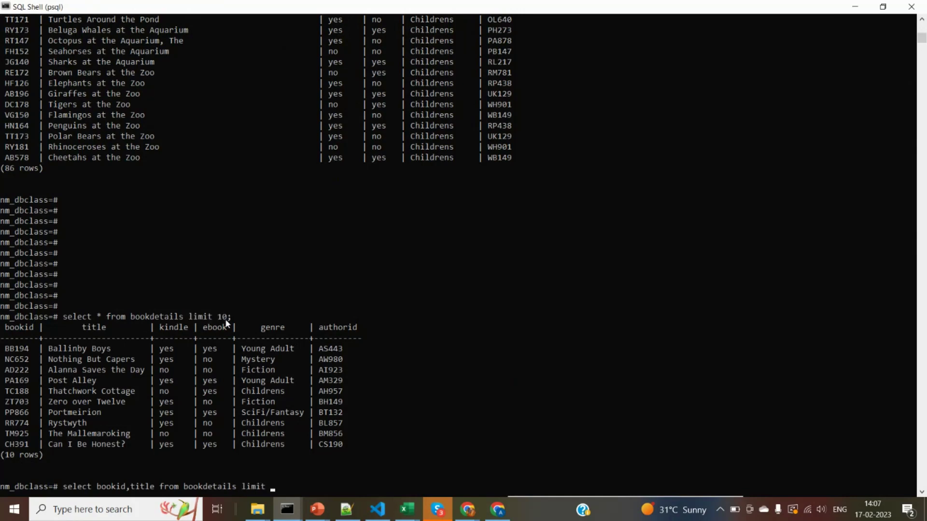
{"action": "type", "text": "10;"}
{"action": "key", "text": "Return"}
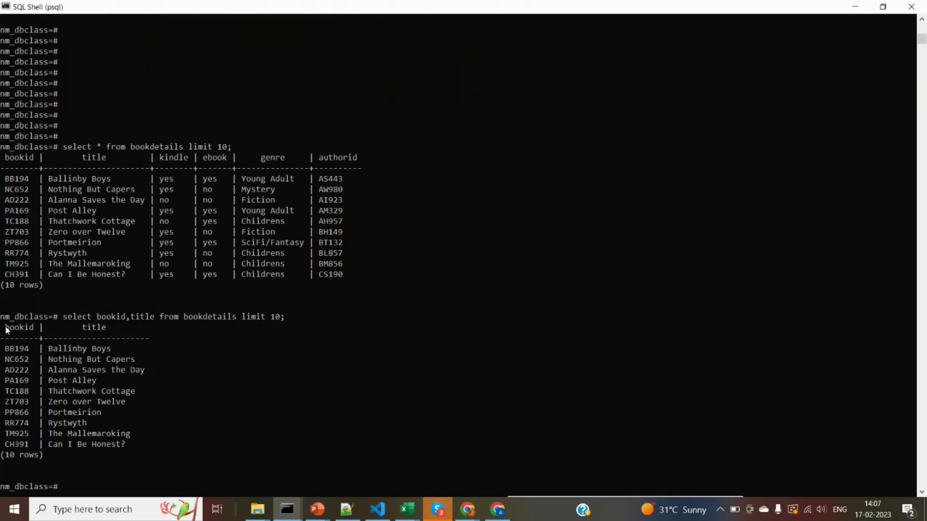
{"action": "left_click_drag", "start_coordinate": [6, 330], "coordinate": [137, 450]}
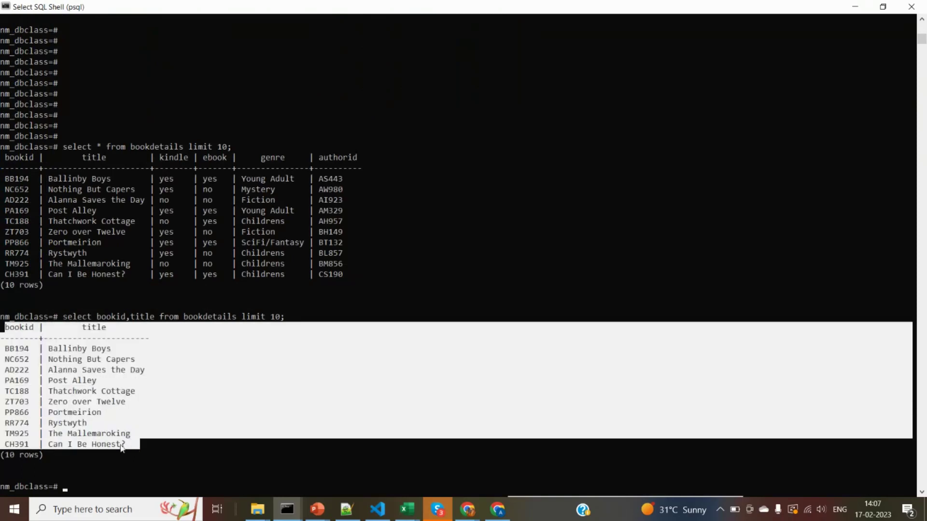
Compare the all-columns output with the bookid and title output, highlighting both queries, their result rows and the limit clause
{"action": "left_click", "coordinate": [120, 445]}
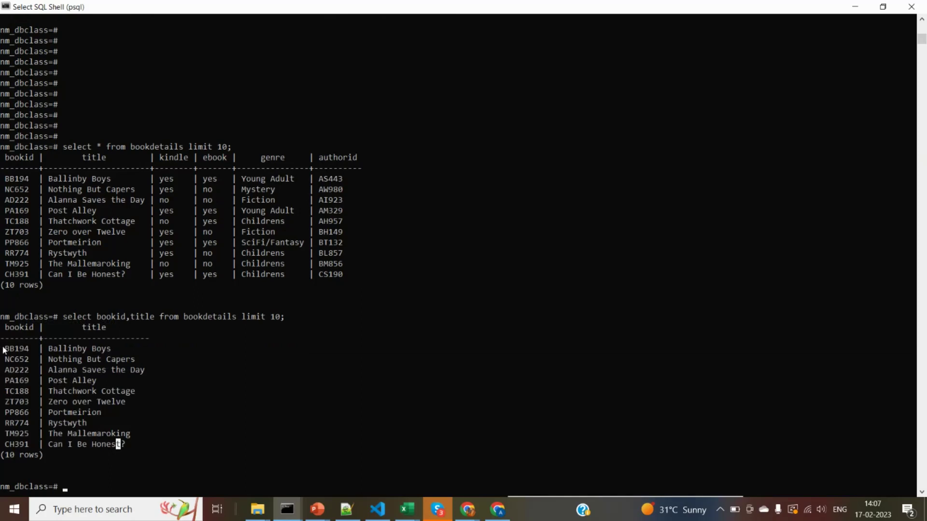
{"action": "left_click_drag", "start_coordinate": [2, 327], "coordinate": [118, 332]}
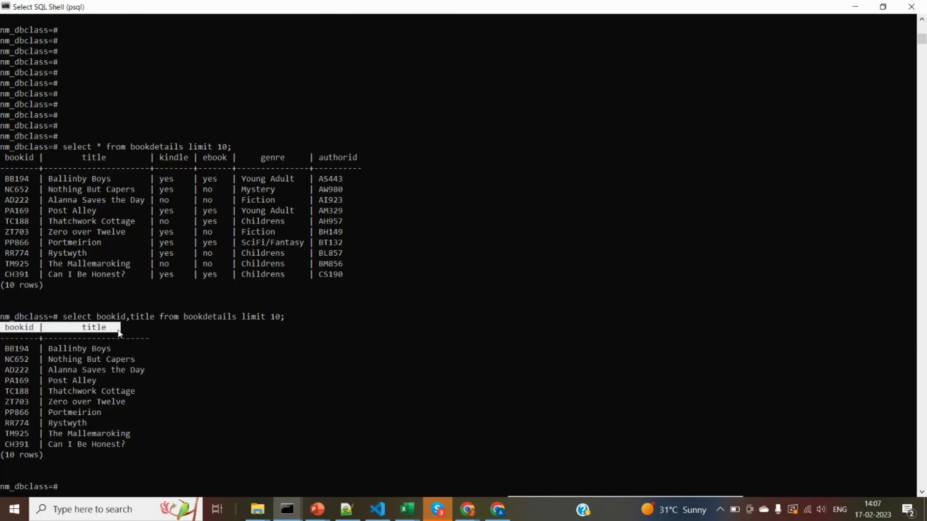
{"action": "left_click", "coordinate": [149, 351]}
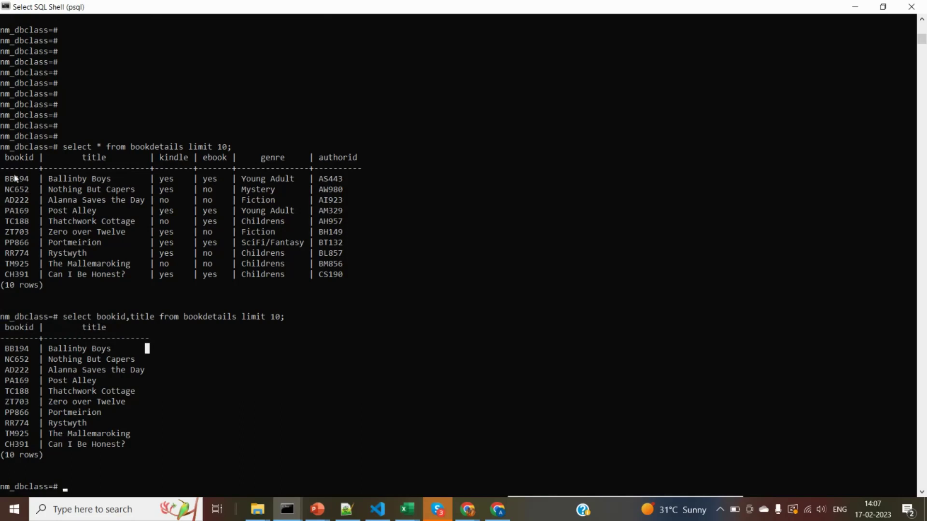
{"action": "left_click_drag", "start_coordinate": [6, 158], "coordinate": [263, 286]}
{"action": "right_click", "coordinate": [285, 297]}
{"action": "left_click_drag", "start_coordinate": [63, 149], "coordinate": [236, 148]}
{"action": "left_click", "coordinate": [230, 150]}
{"action": "left_click_drag", "start_coordinate": [63, 319], "coordinate": [155, 322]}
{"action": "left_click", "coordinate": [172, 332]}
{"action": "left_click_drag", "start_coordinate": [240, 318], "coordinate": [294, 318]}
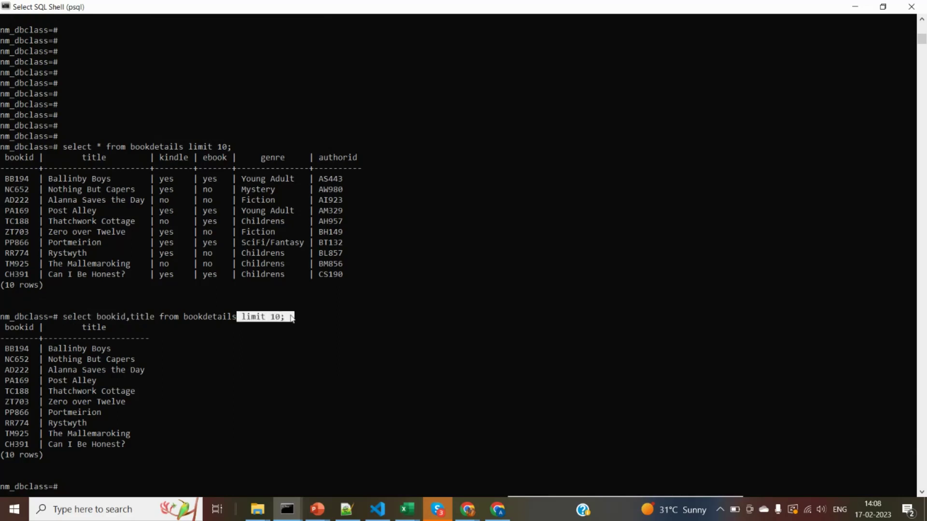
{"action": "left_click", "coordinate": [296, 347]}
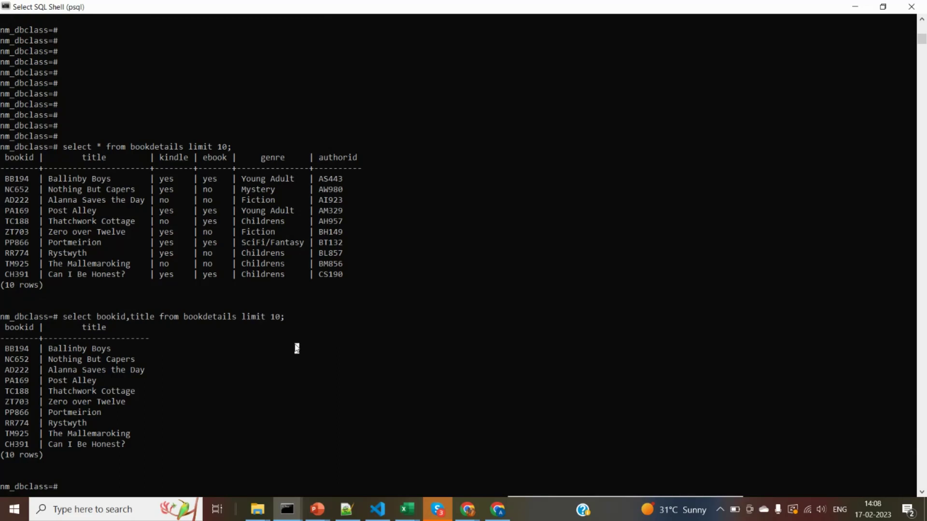
Check the attendees' replies in the Zoho webinar's Q&A and return to the postgres_class.sql notes in Notepad++
{"action": "key", "text": "alt+Tab"}
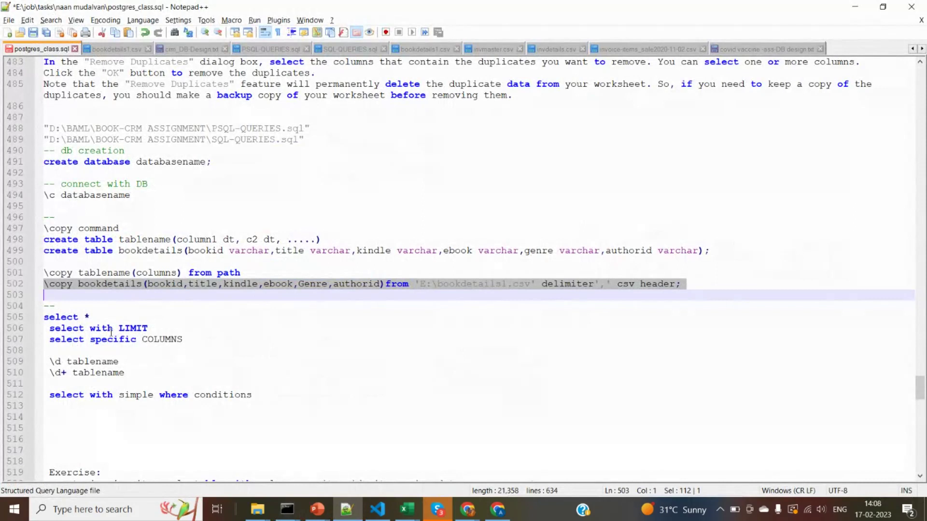
{"action": "key", "text": "alt+Tab"}
{"action": "key", "text": "alt+Tab"}
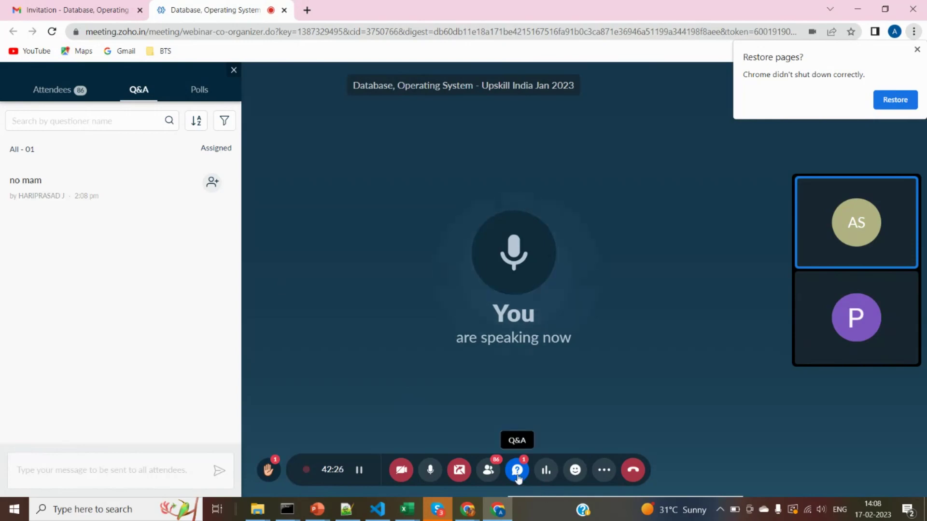
{"action": "key", "text": "alt+Tab"}
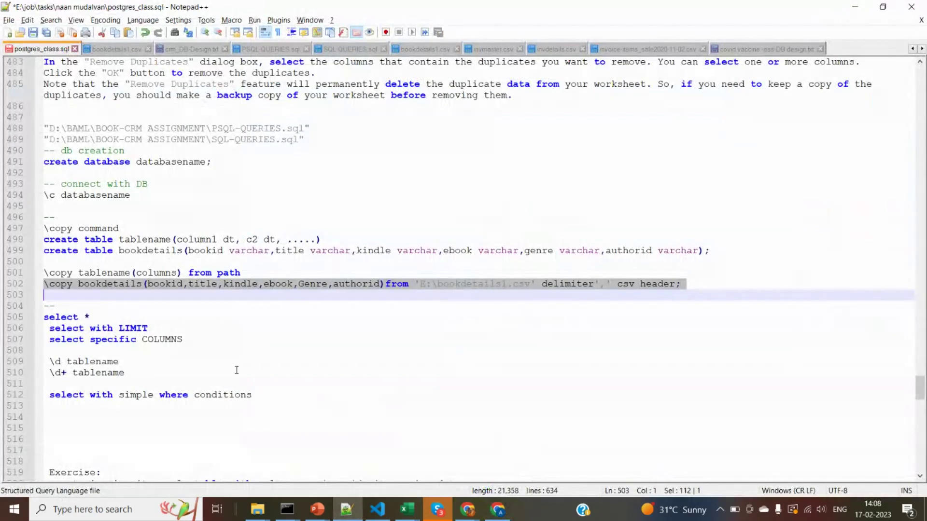
{"action": "key", "text": "alt+Tab"}
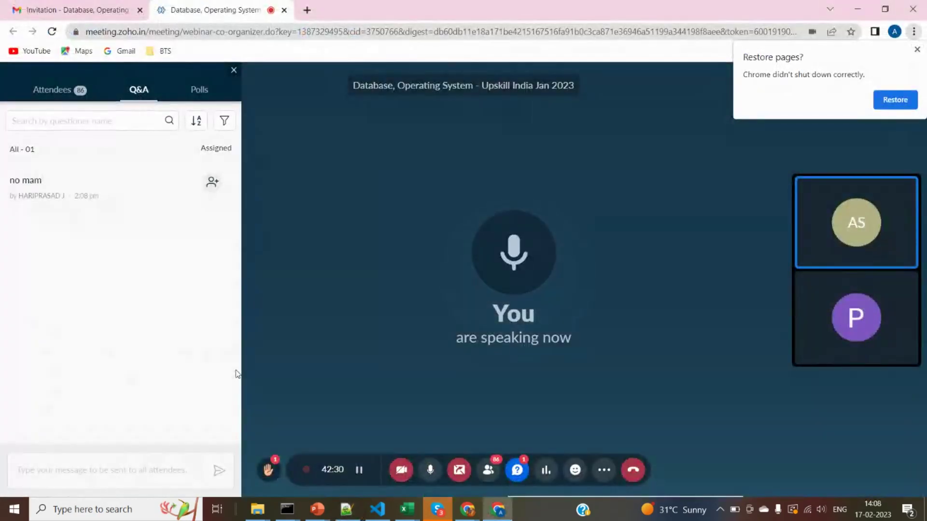
{"action": "key", "text": "alt+Tab"}
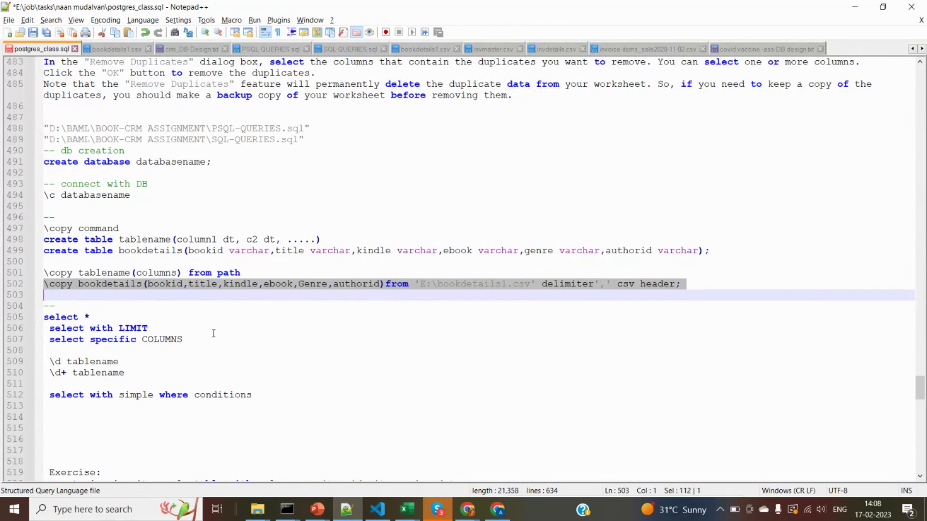
Highlight the three select variants and the \d and \d+ tablename lines in the notes for review
{"action": "left_click_drag", "start_coordinate": [200, 335], "coordinate": [33, 323]}
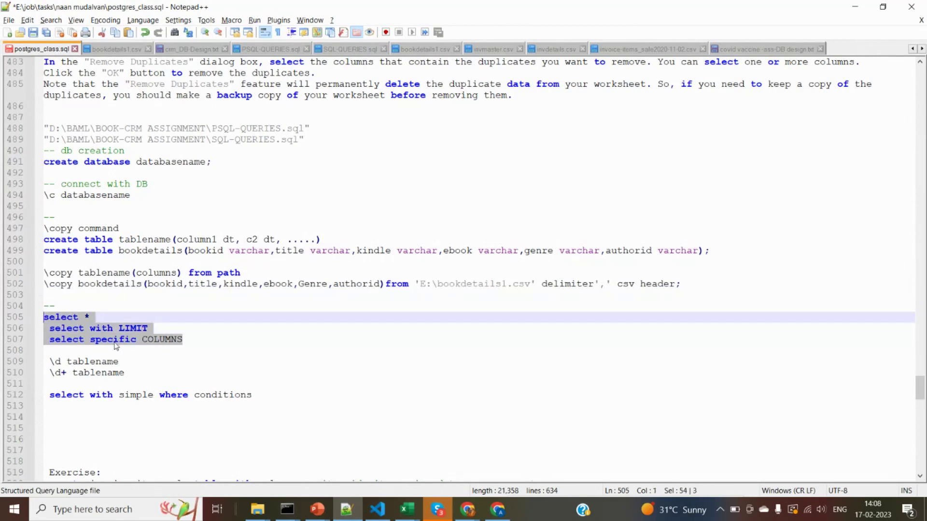
{"action": "left_click", "coordinate": [116, 346]}
{"action": "left_click_drag", "start_coordinate": [129, 373], "coordinate": [42, 362]}
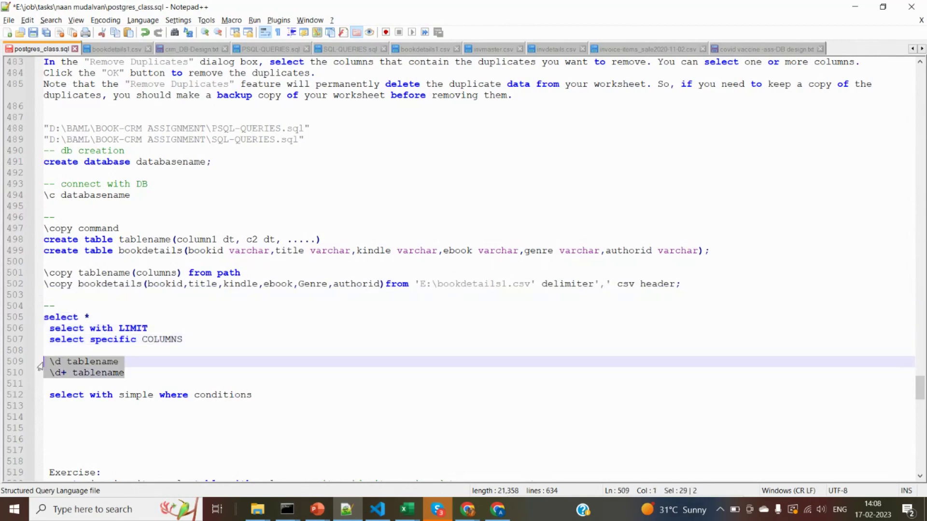
{"action": "left_click", "coordinate": [75, 371]}
Switch to SQL Shell (psql) and show the detailed structure of the bookdetails table with "\d+ bookdetails"
{"action": "key", "text": "alt+Tab"}
{"action": "key", "text": "alt+Tab"}
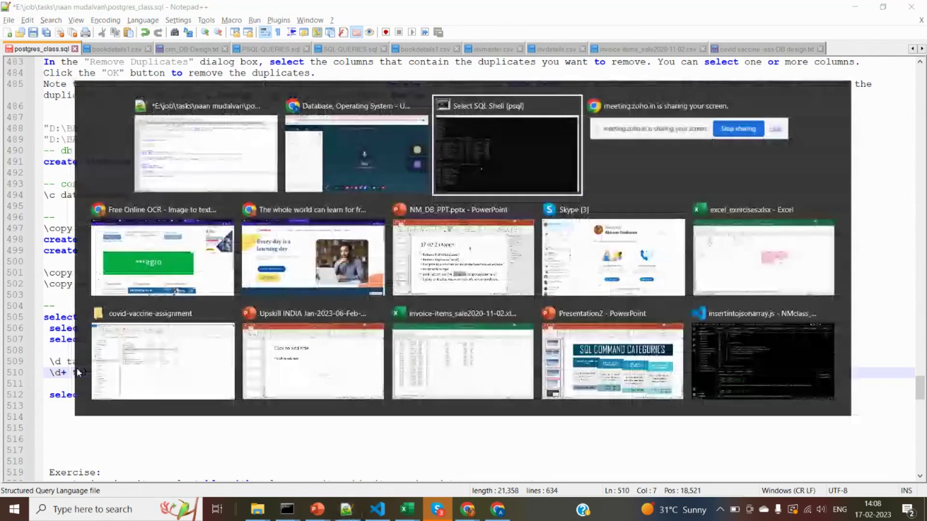
{"action": "type", "text": "\\d"}
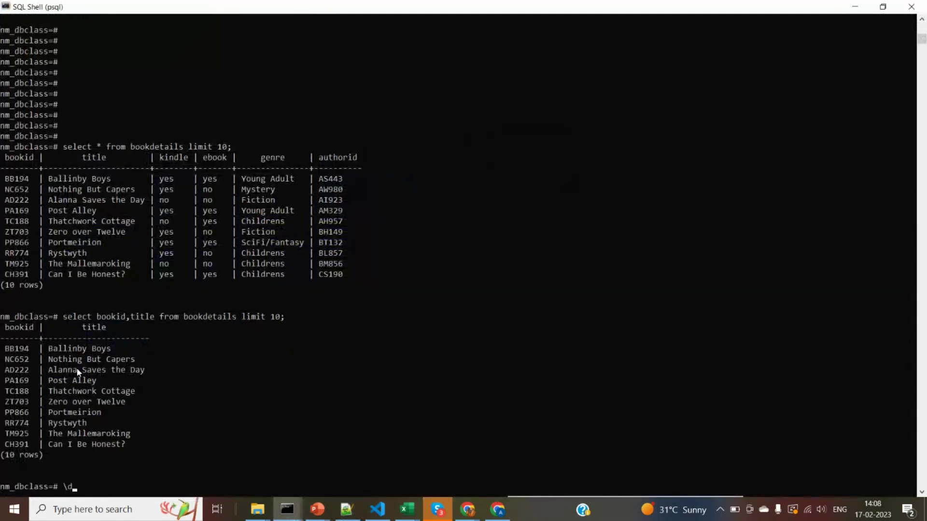
{"action": "type", "text": "+ bookdetails"}
{"action": "key", "text": "Return"}
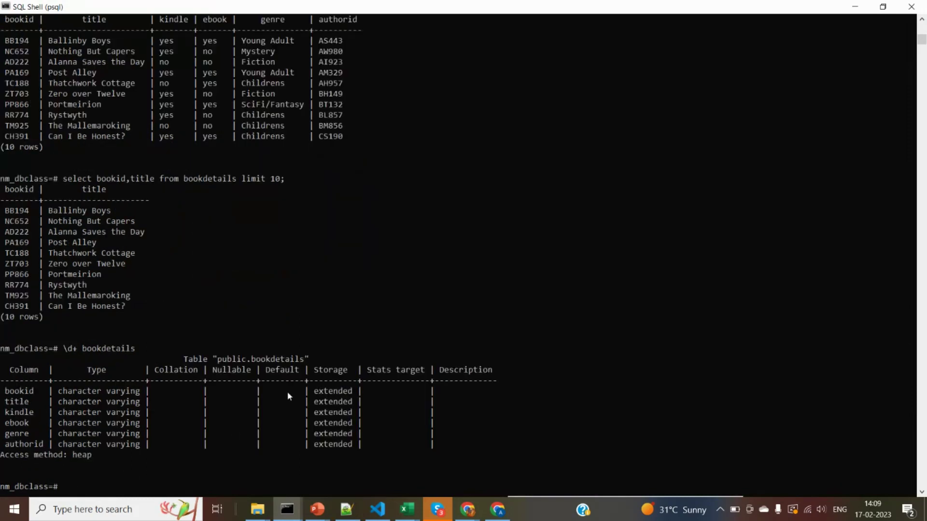
Review the table description, highlighting the Column and Type details and the extra Storage, Stats target and Description columns
{"action": "left_click_drag", "start_coordinate": [316, 371], "coordinate": [491, 378]}
{"action": "left_click", "coordinate": [491, 375]}
{"action": "left_click_drag", "start_coordinate": [273, 374], "coordinate": [449, 430]}
{"action": "left_click", "coordinate": [448, 428]}
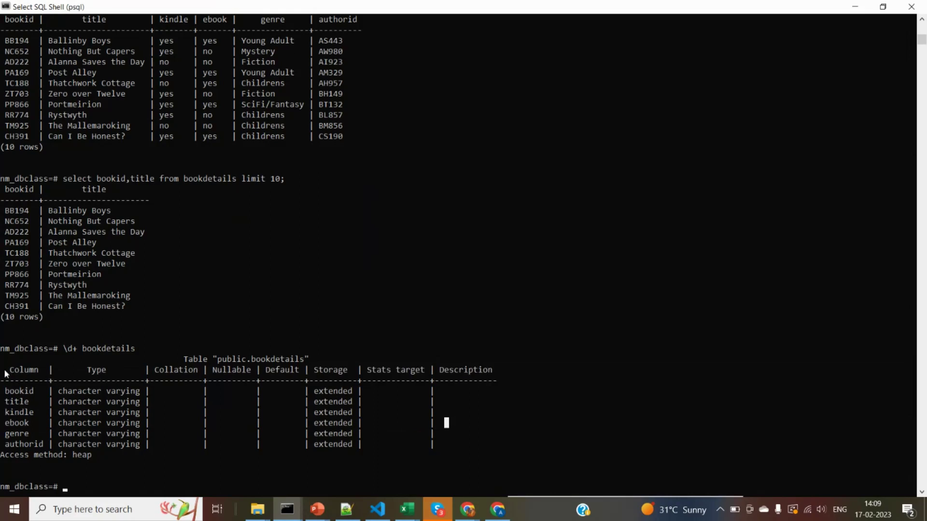
{"action": "left_click_drag", "start_coordinate": [7, 371], "coordinate": [198, 430]}
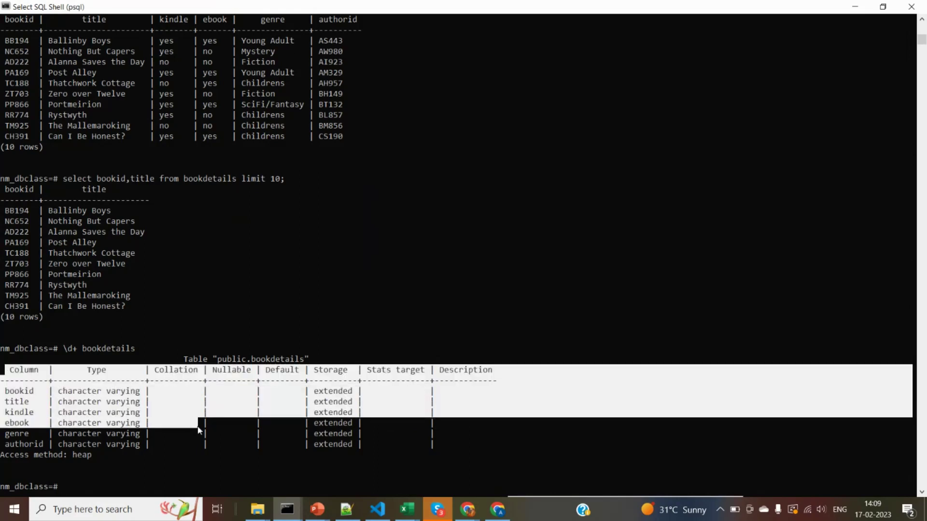
{"action": "left_click", "coordinate": [209, 433]}
{"action": "left_click_drag", "start_coordinate": [314, 369], "coordinate": [486, 438]}
{"action": "left_click", "coordinate": [485, 433]}
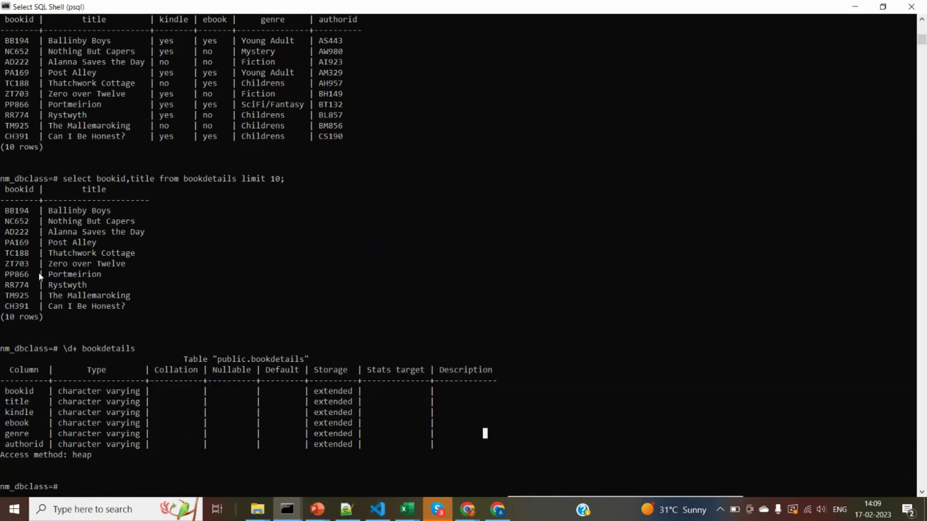
{"action": "left_click_drag", "start_coordinate": [10, 376], "coordinate": [149, 442]}
{"action": "right_click", "coordinate": [227, 461]}
Look over the postgres_class.sql notes in Notepad++, from the simple where conditions topic through the exercise list and earlier commands
{"action": "key", "text": "alt+Tab"}
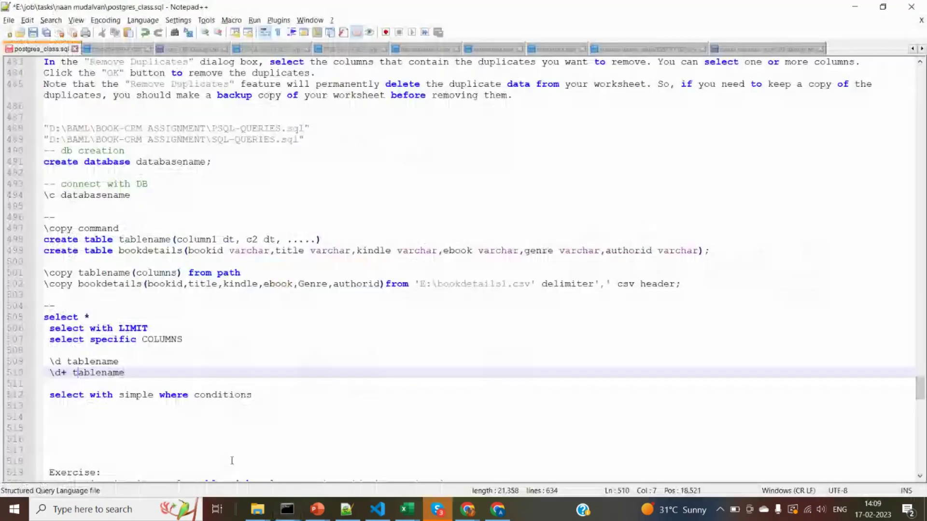
{"action": "left_click", "coordinate": [112, 427]}
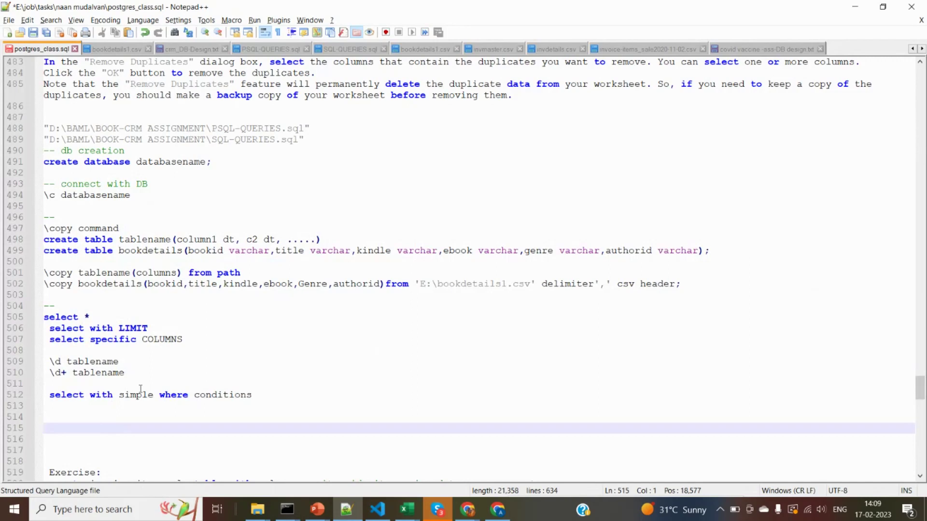
{"action": "key", "text": "alt+Tab"}
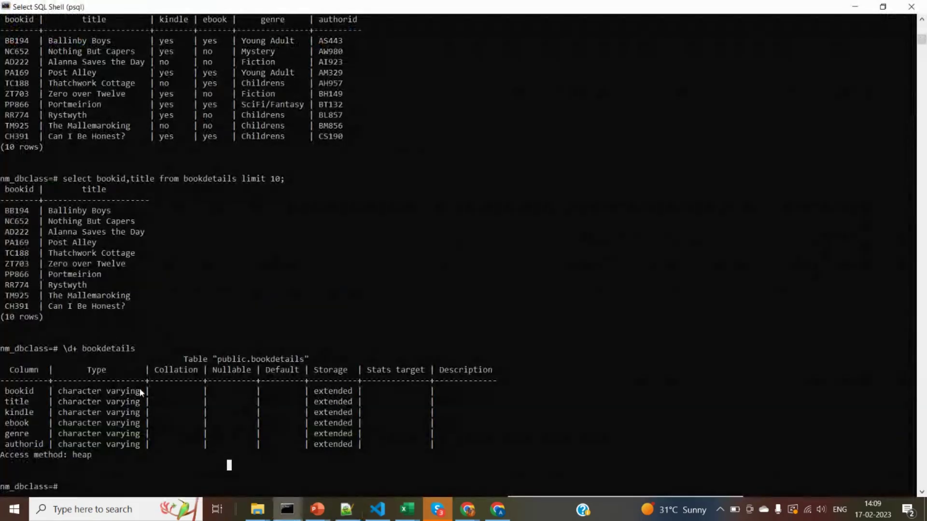
{"action": "key", "text": "alt+Tab"}
{"action": "left_click", "coordinate": [127, 412]}
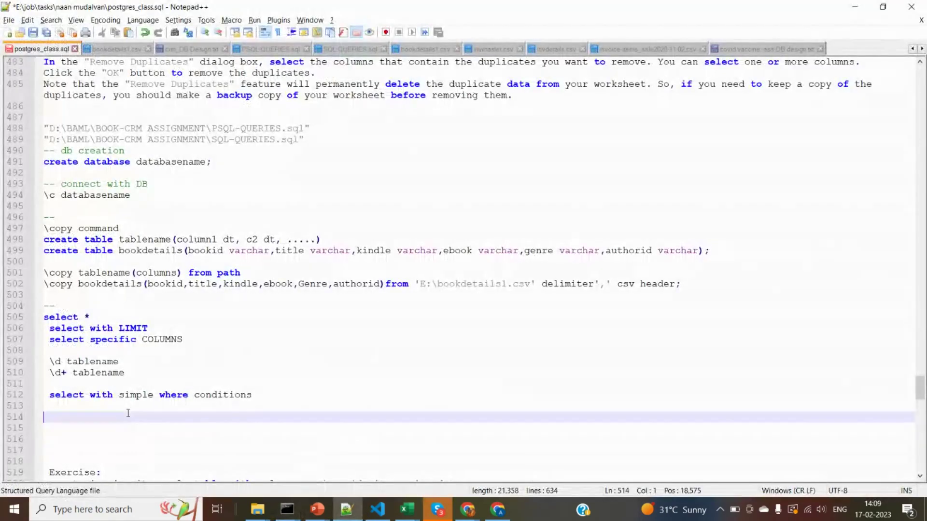
{"action": "key", "text": "Down"}
{"action": "key", "text": "Down"}
{"action": "key", "text": "Down"}
{"action": "key", "text": "Down"}
{"action": "key", "text": "Down"}
{"action": "key", "text": "Down"}
{"action": "key", "text": "Down"}
{"action": "key", "text": "Down"}
{"action": "key", "text": "Down"}
{"action": "key", "text": "Down"}
{"action": "key", "text": "Up"}
{"action": "key", "text": "Up"}
{"action": "key", "text": "Up"}
{"action": "key", "text": "Up"}
{"action": "key", "text": "Up"}
{"action": "key", "text": "Up"}
{"action": "key", "text": "Up"}
{"action": "key", "text": "Up"}
{"action": "key", "text": "Up"}
{"action": "key", "text": "Up"}
{"action": "key", "text": "Up"}
{"action": "key", "text": "Up"}
{"action": "key", "text": "Up"}
{"action": "key", "text": "Up"}
{"action": "key", "text": "Up"}
{"action": "key", "text": "Up"}
{"action": "key", "text": "Up"}
{"action": "key", "text": "Up"}
{"action": "key", "text": "Up"}
{"action": "key", "text": "Up"}
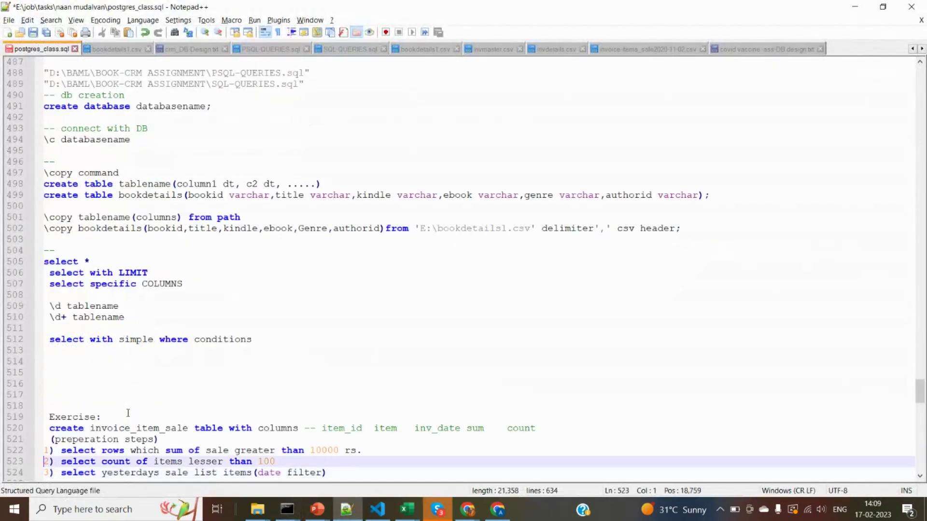
{"action": "key", "text": "Up"}
{"action": "key", "text": "Up"}
{"action": "key", "text": "Up"}
{"action": "key", "text": "Up"}
{"action": "key", "text": "Up"}
{"action": "key", "text": "Up"}
{"action": "key", "text": "Up"}
{"action": "key", "text": "Up"}
{"action": "key", "text": "Up"}
{"action": "key", "text": "Up"}
{"action": "key", "text": "Up"}
{"action": "key", "text": "Up"}
{"action": "key", "text": "Up"}
{"action": "key", "text": "Up"}
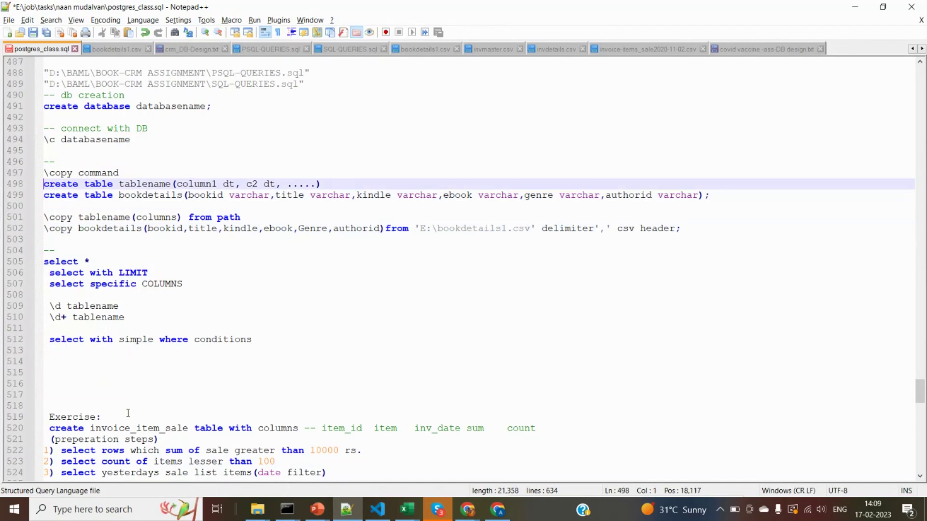
{"action": "key", "text": "alt"}
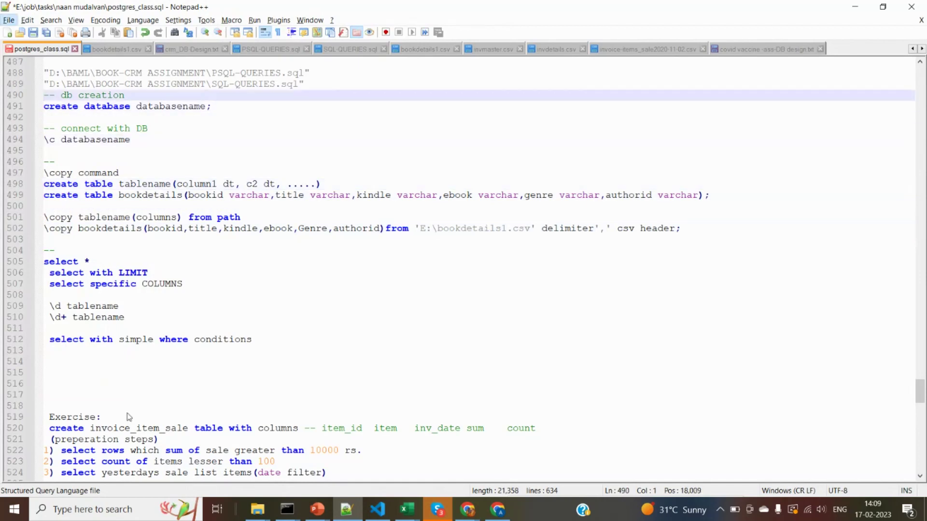
Return to SQL Shell (psql), recall the earlier all-columns query and run "select * from bookdetails limit 10;" again
{"action": "key", "text": "alt+Tab"}
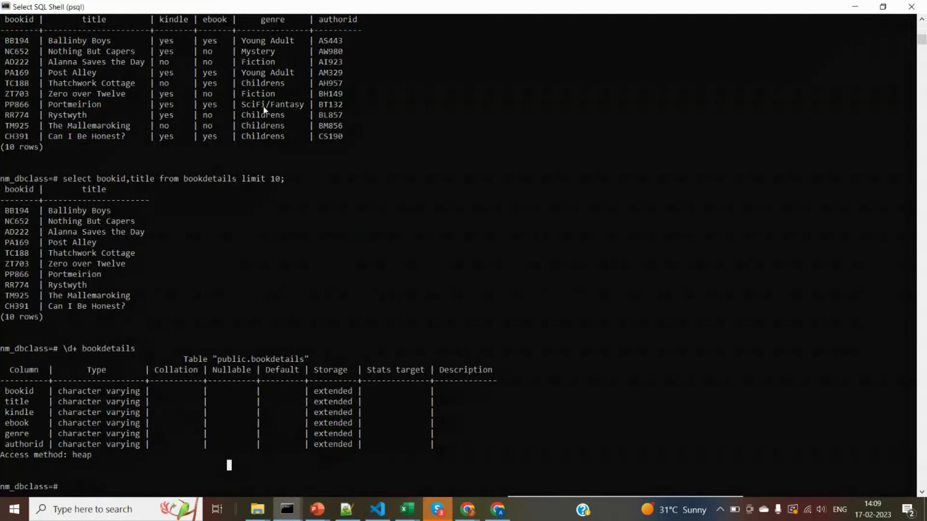
{"action": "key", "text": "Up"}
{"action": "key", "text": "Up"}
{"action": "key", "text": "Up"}
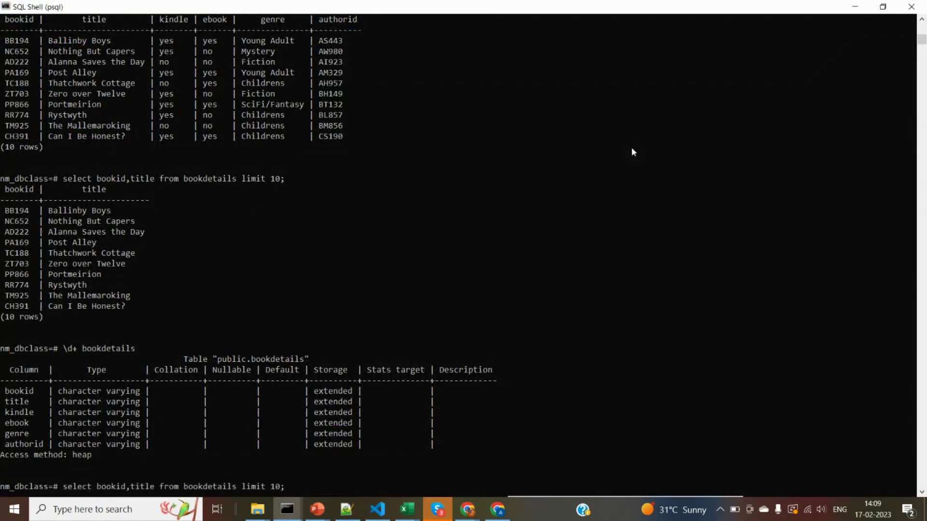
{"action": "key", "text": "Return"}
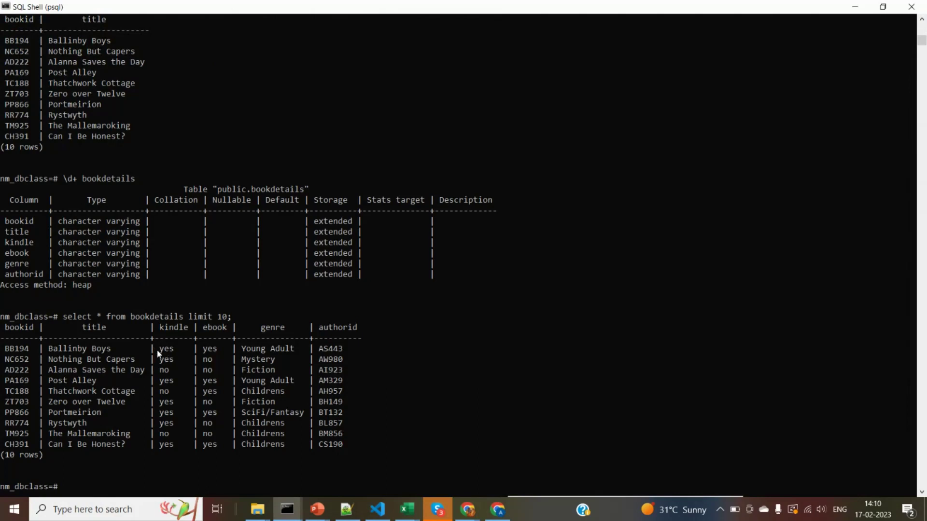
Examine the kindle column in the output, highlighting its header and sample yes and no values
{"action": "left_click_drag", "start_coordinate": [158, 353], "coordinate": [182, 353]}
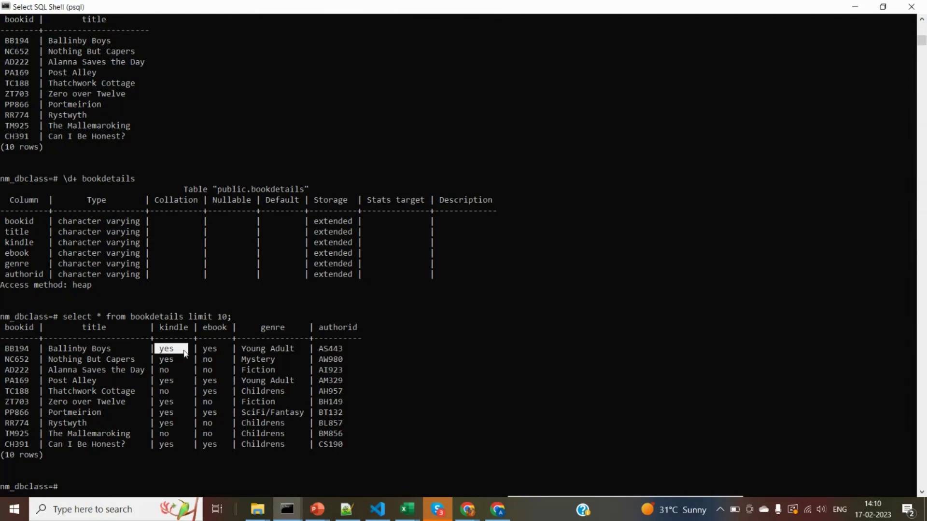
{"action": "left_click", "coordinate": [182, 349]}
{"action": "double_click", "coordinate": [170, 328]}
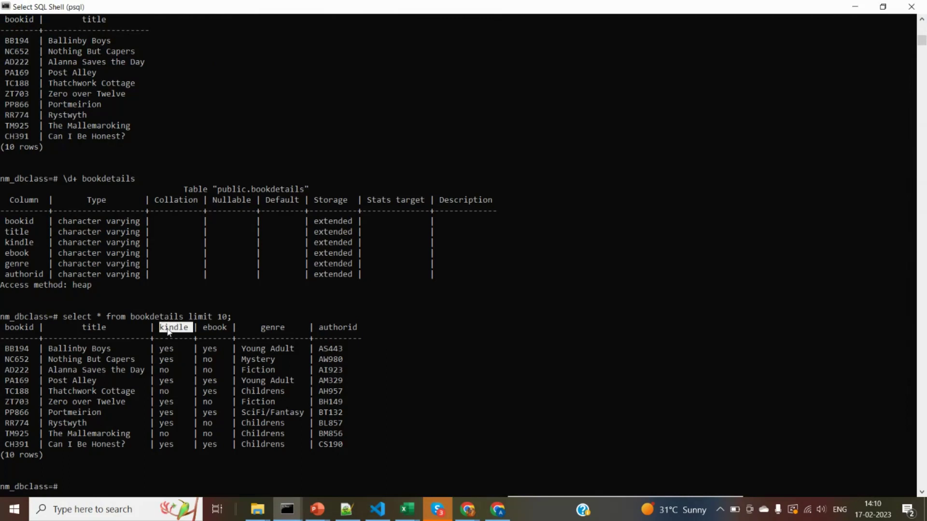
{"action": "double_click", "coordinate": [165, 349]}
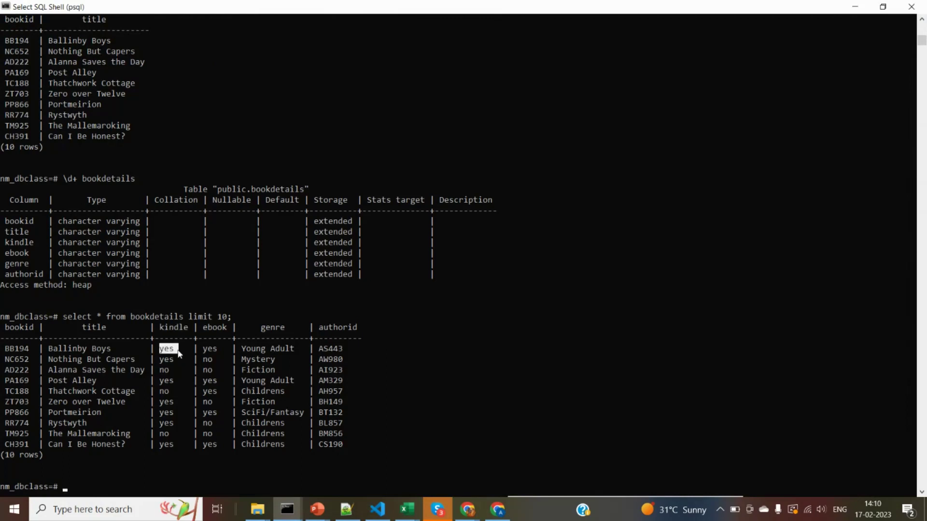
{"action": "double_click", "coordinate": [164, 370]}
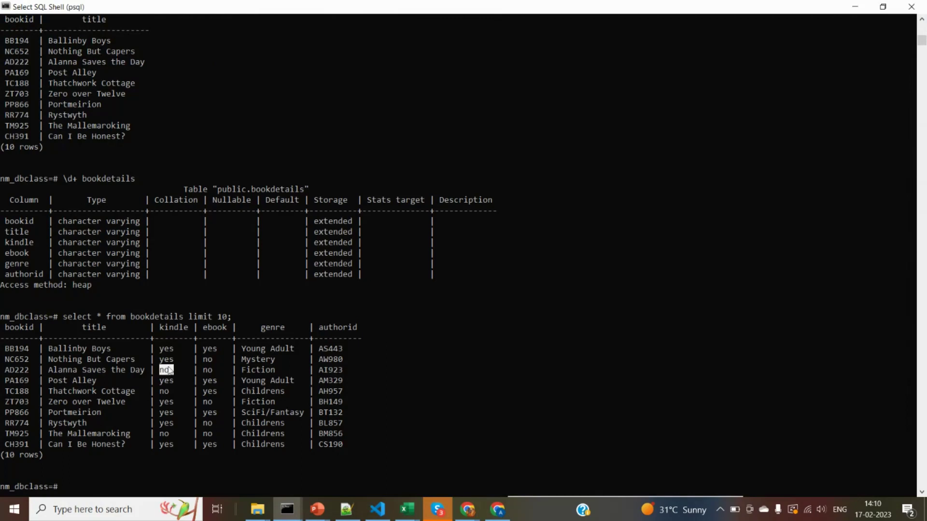
{"action": "left_click_drag", "start_coordinate": [173, 372], "coordinate": [172, 371]}
{"action": "left_click", "coordinate": [171, 370]}
Run "select * from bookdetails where kindle='yes';" to list only the books available on Kindle
{"action": "type", "text": "select"}
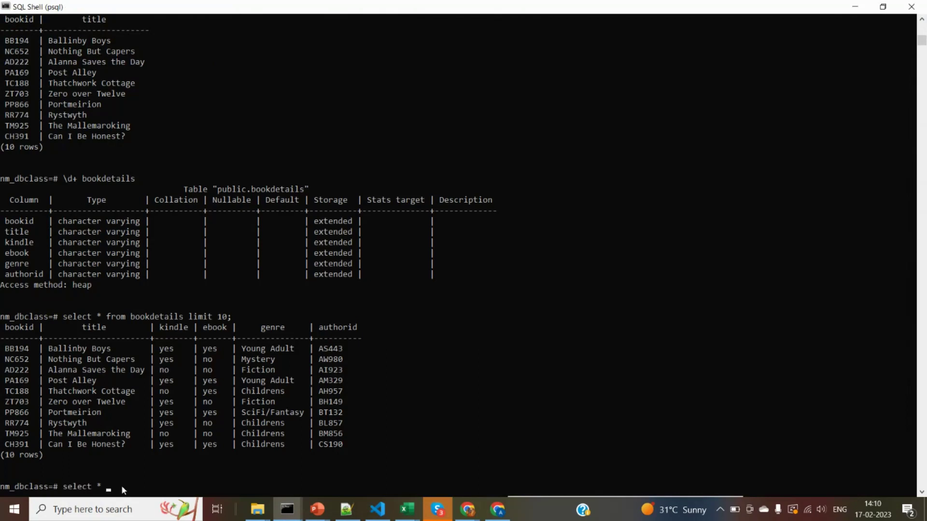
{"action": "type", "text": "* from bookdetails"}
{"action": "type", "text": "where"}
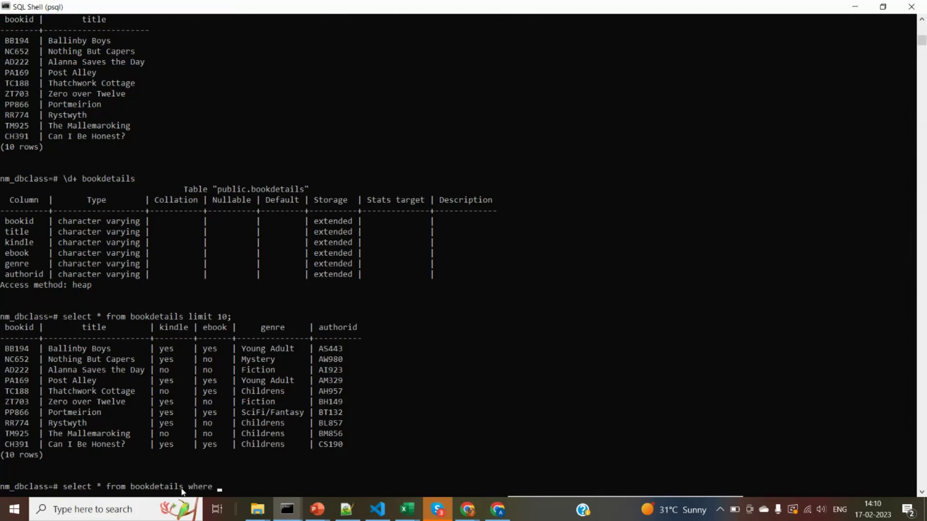
{"action": "type", "text": " ki"}
{"action": "type", "text": "ndle"}
{"action": "type", "text": "="}
{"action": "type", "text": "'yse"}
{"action": "key", "text": "BackSpace"}
{"action": "key", "text": "BackSpace"}
{"action": "type", "text": "es"}
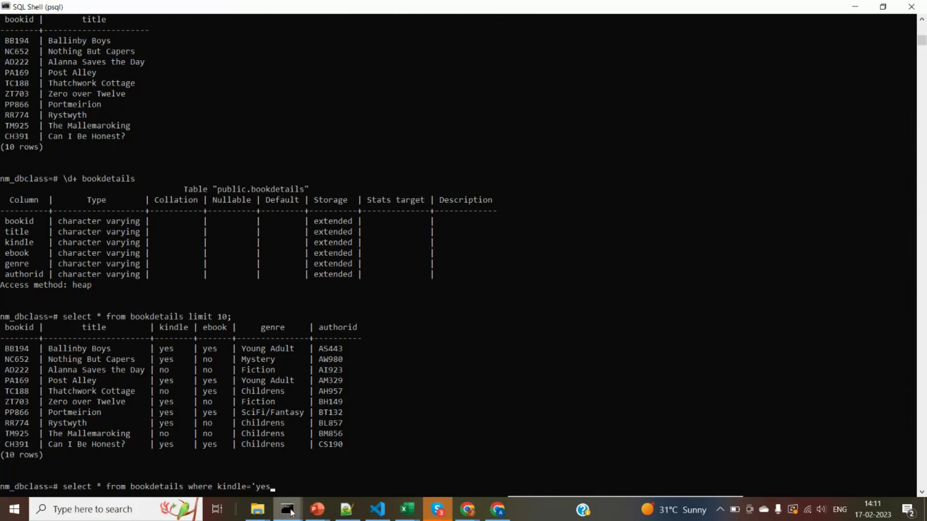
{"action": "type", "text": "';"}
{"action": "key", "text": "Return"}
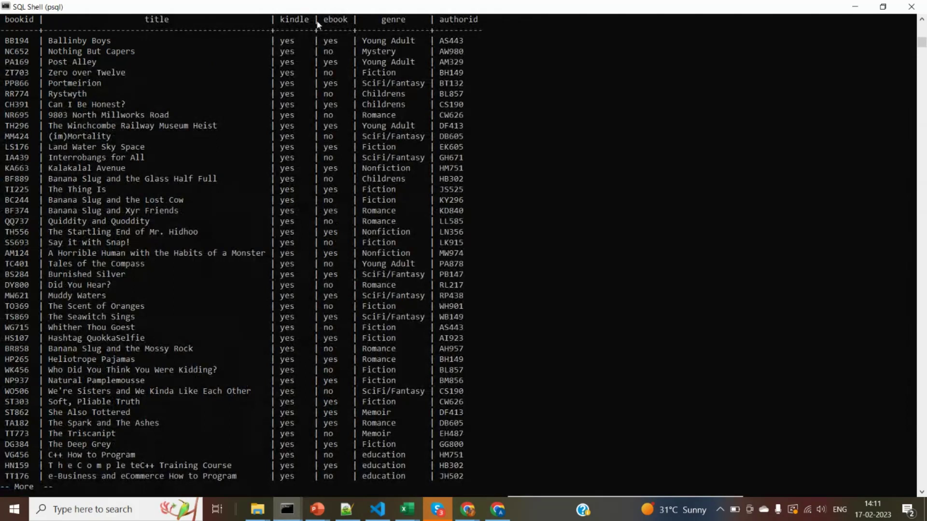
Examine the kindle column of the filtered output, highlighting the values in its first rows
{"action": "left_click_drag", "start_coordinate": [286, 41], "coordinate": [285, 127]}
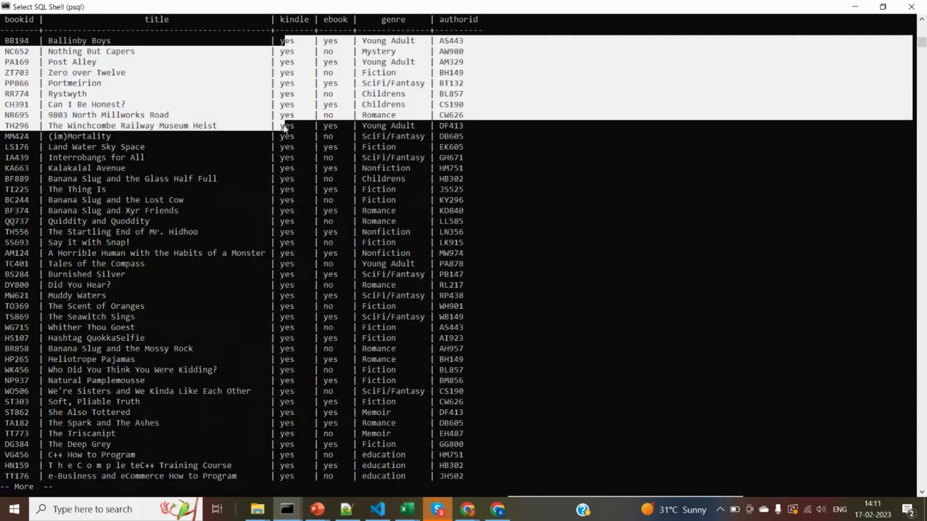
{"action": "left_click", "coordinate": [285, 127]}
{"action": "left_click", "coordinate": [282, 40]}
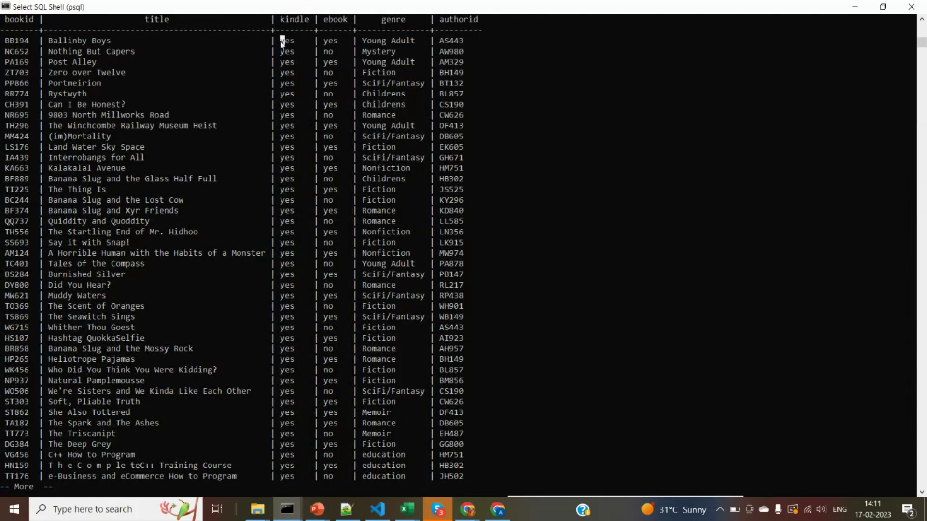
{"action": "left_click_drag", "start_coordinate": [282, 41], "coordinate": [292, 44]}
{"action": "left_click_drag", "start_coordinate": [288, 47], "coordinate": [289, 86]}
{"action": "right_click", "coordinate": [303, 100]}
Compare the where kindle='yes' query with its output, highlighting the whole query, the kindle header and the values below it
{"action": "left_click_drag", "start_coordinate": [922, 46], "coordinate": [922, 44]}
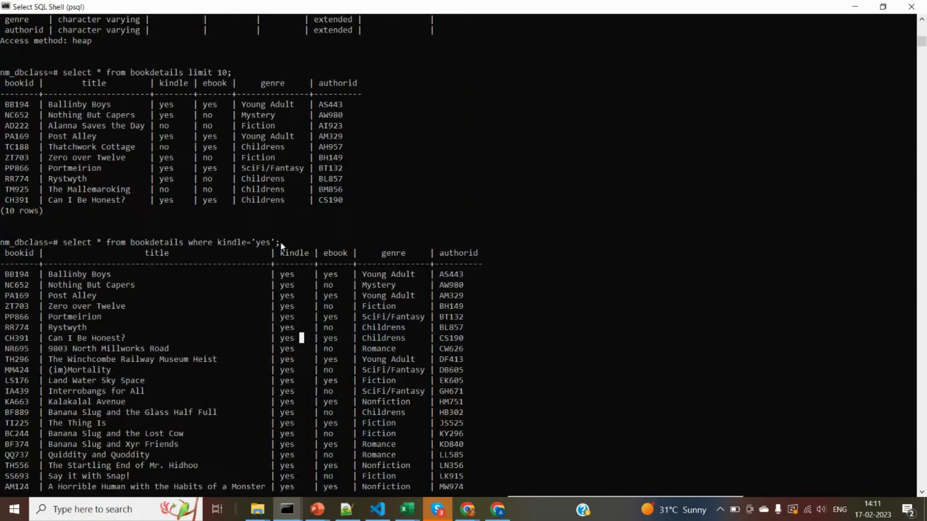
{"action": "left_click_drag", "start_coordinate": [280, 241], "coordinate": [66, 249]}
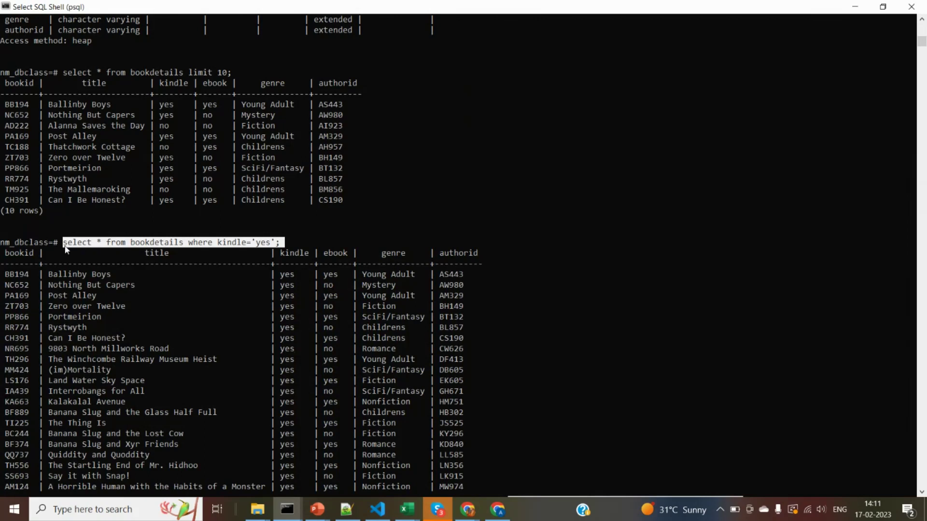
{"action": "double_click", "coordinate": [288, 255]}
{"action": "left_click", "coordinate": [287, 274]}
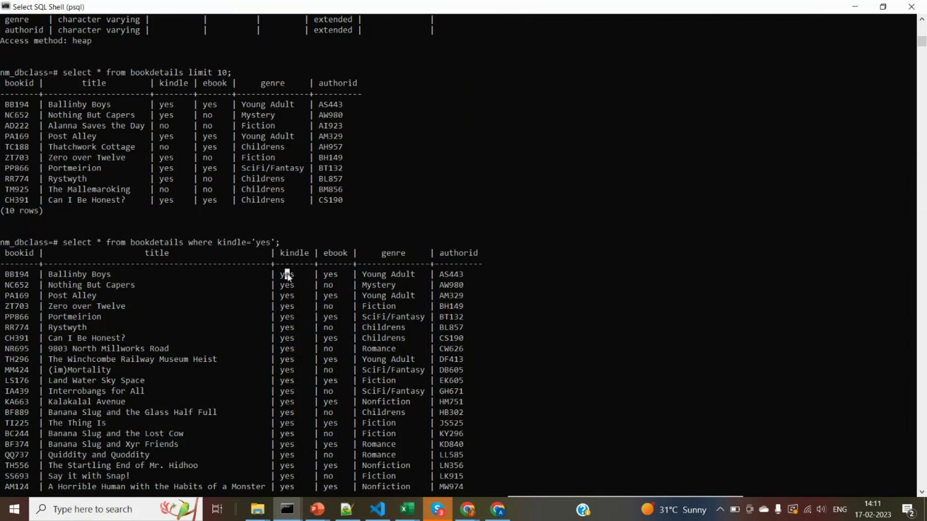
{"action": "double_click", "coordinate": [287, 275]}
{"action": "double_click", "coordinate": [295, 254]}
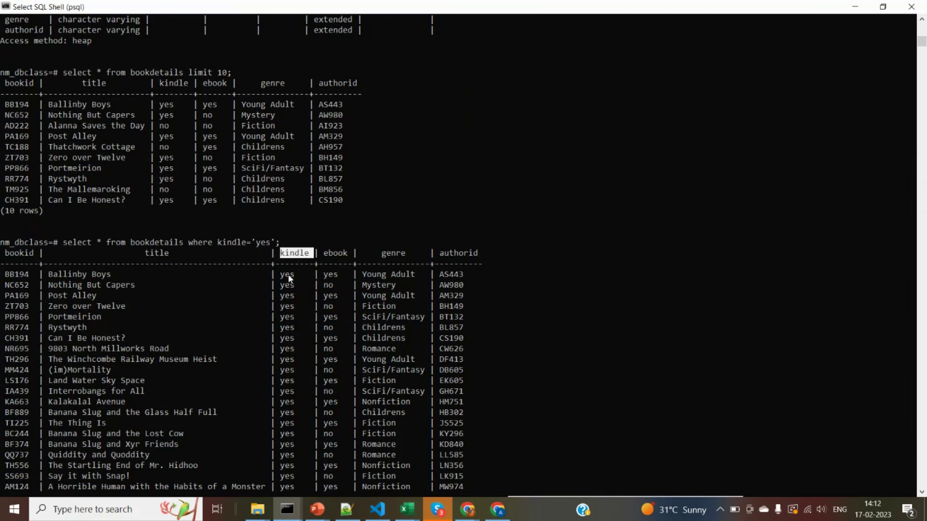
{"action": "left_click_drag", "start_coordinate": [285, 274], "coordinate": [290, 338]}
{"action": "left_click", "coordinate": [288, 338]}
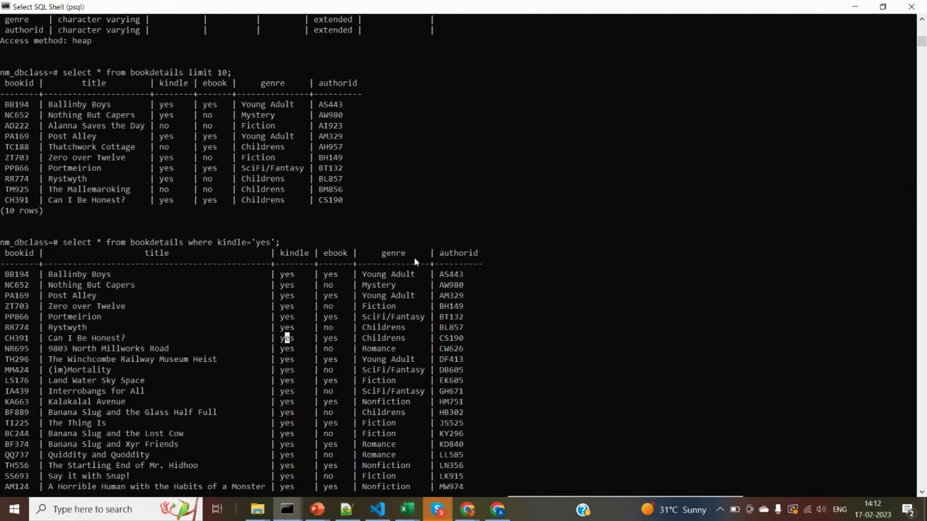
Examine the Young Adult genre value in the first row and the kindle values further down the output
{"action": "left_click_drag", "start_coordinate": [361, 274], "coordinate": [420, 275]}
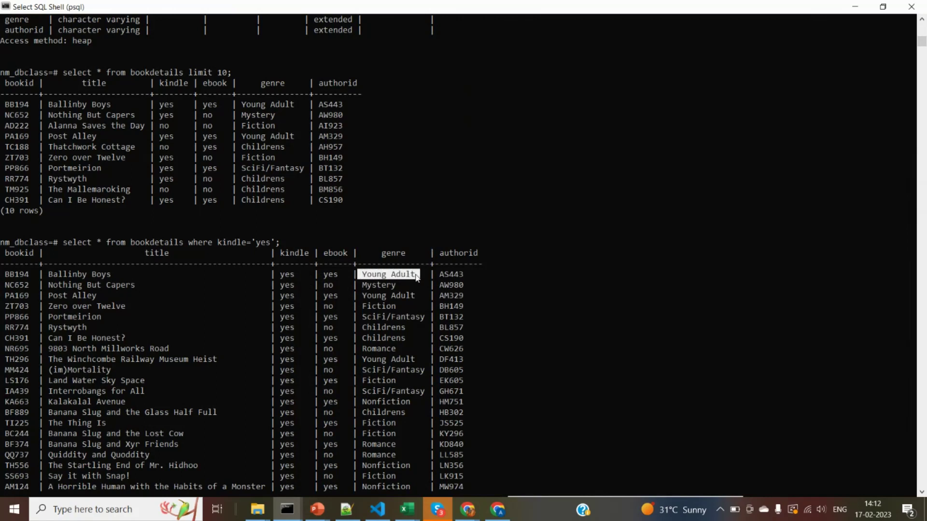
{"action": "right_click", "coordinate": [415, 278]}
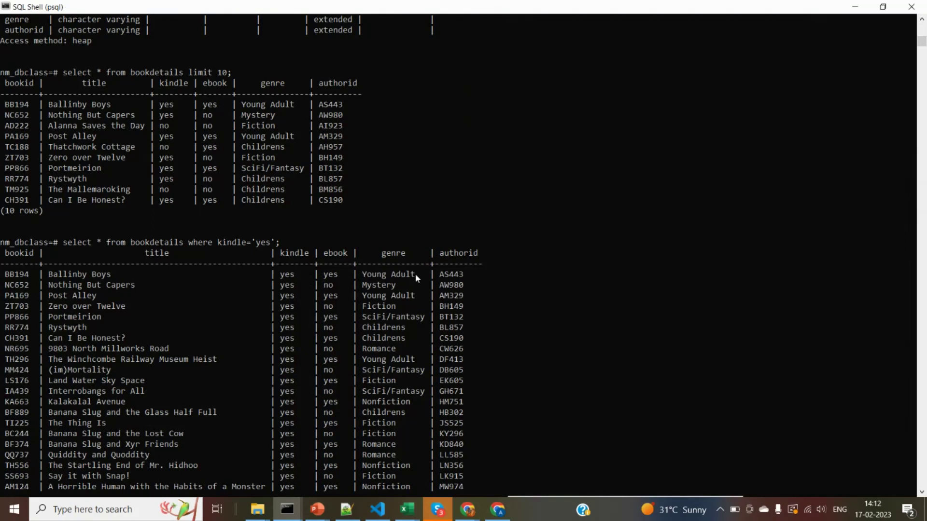
{"action": "scroll", "coordinate": [415, 274], "scroll_direction": "down", "scroll_amount": 8}
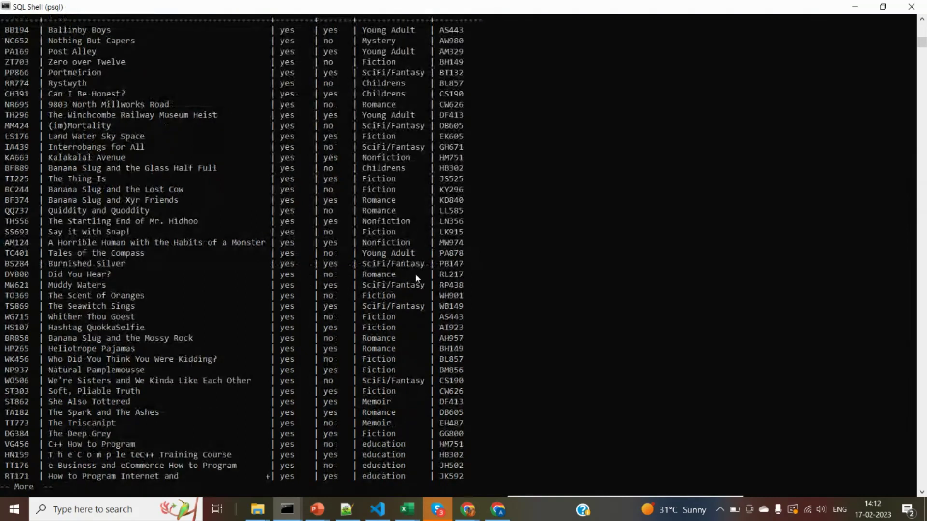
{"action": "left_click_drag", "start_coordinate": [279, 230], "coordinate": [294, 235]}
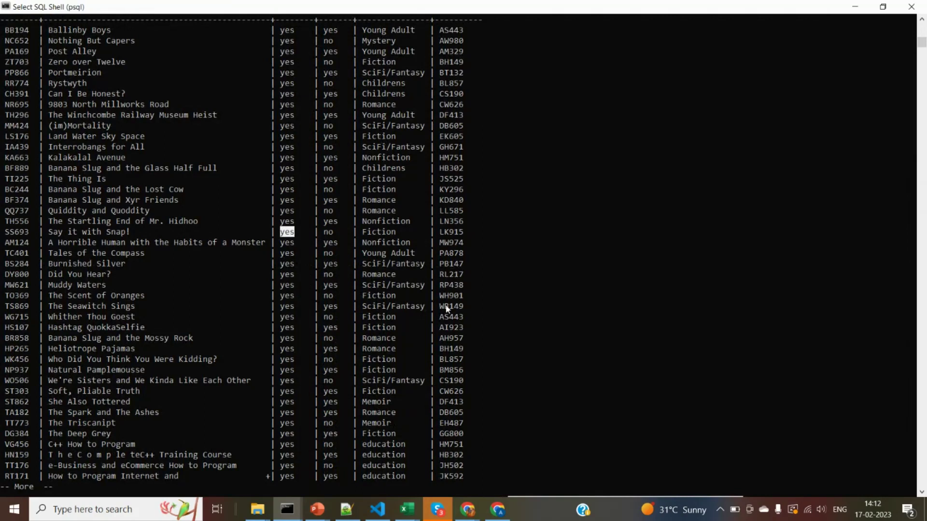
{"action": "left_click", "coordinate": [289, 300]}
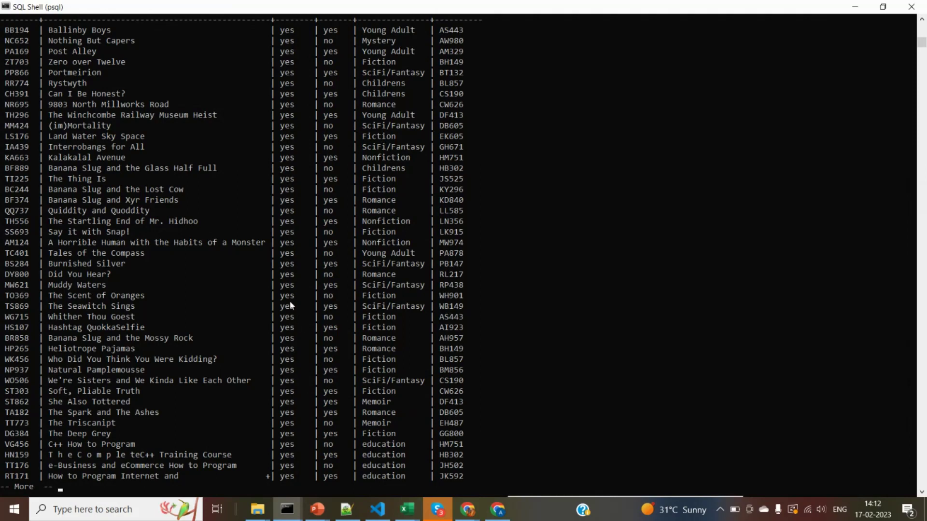
Stop the paged query output and return to a fresh nm_dbclass prompt
{"action": "key", "text": "Return"}
{"action": "key", "text": "ctrl+c"}
{"action": "key", "text": "Return"}
{"action": "key", "text": "Return"}
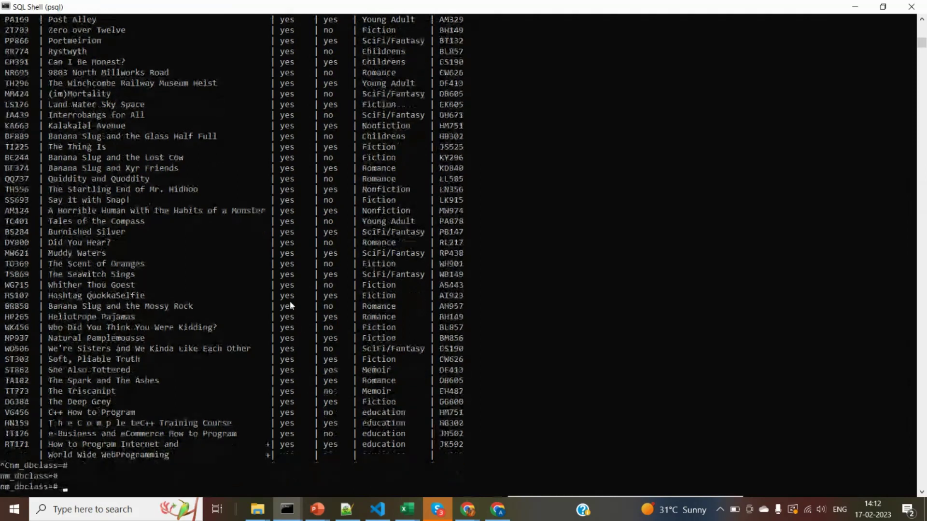
Switch to Notepad++ and add the comment "--for young adult book available in the kindle" below the simple where conditions topic
{"action": "key", "text": "alt+Tab"}
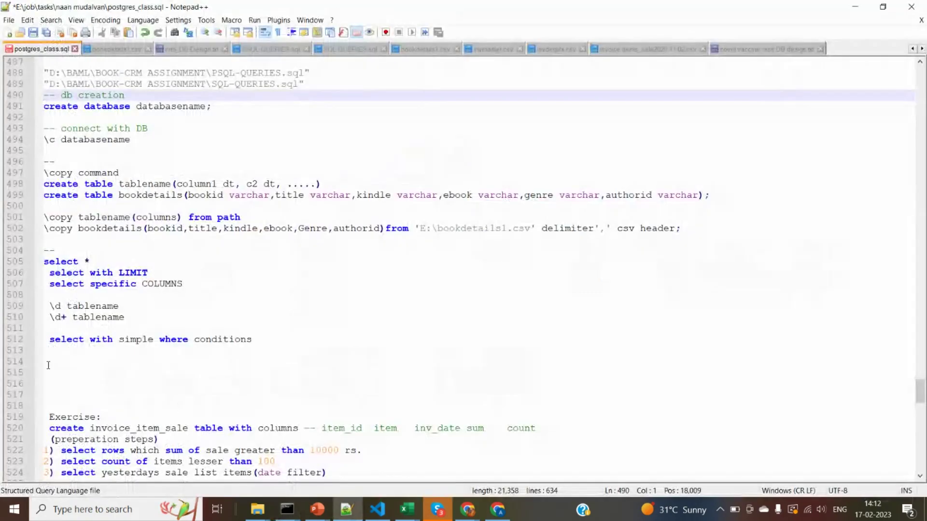
{"action": "left_click", "coordinate": [52, 365]}
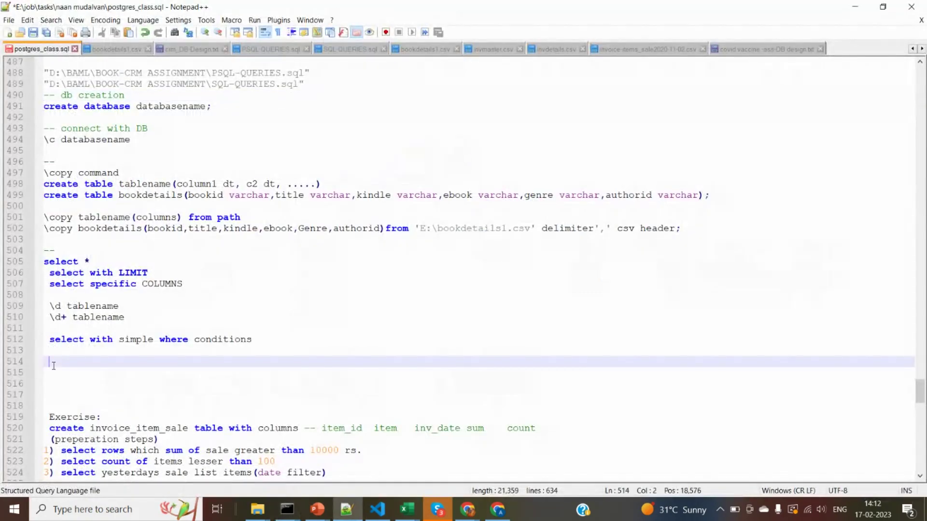
{"action": "type", "text": "for you"}
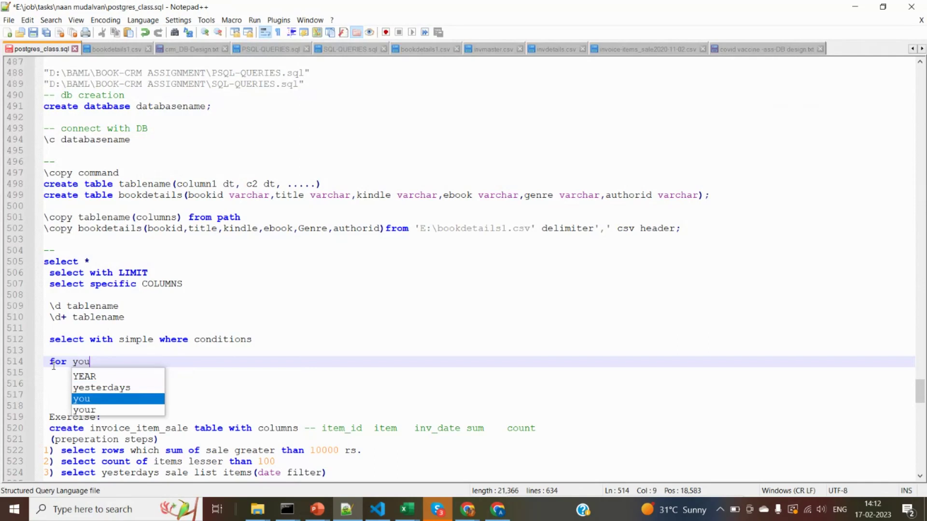
{"action": "type", "text": "ng adult "}
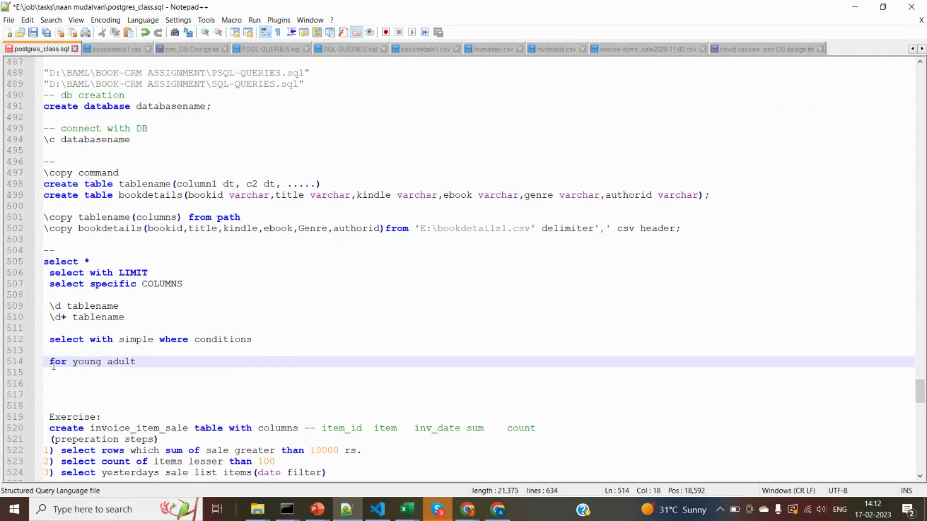
{"action": "type", "text": "book a"}
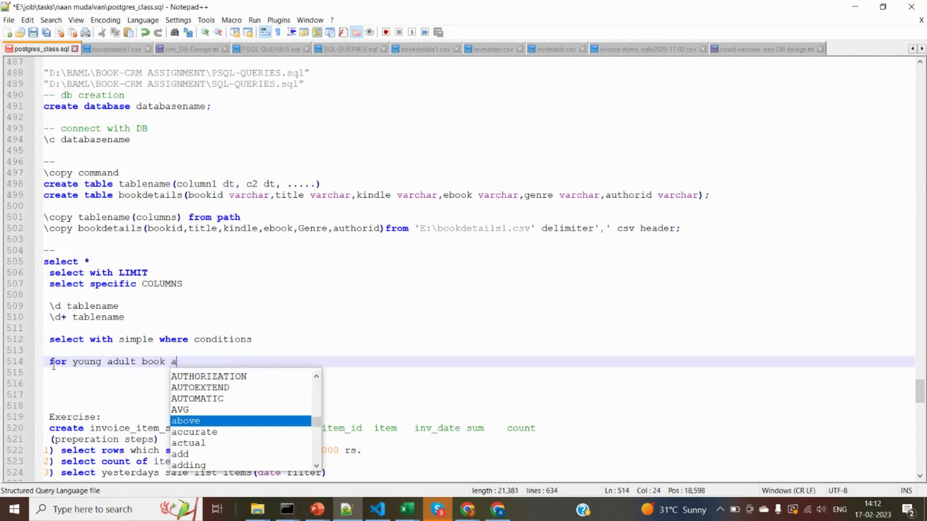
{"action": "type", "text": "vailable in"}
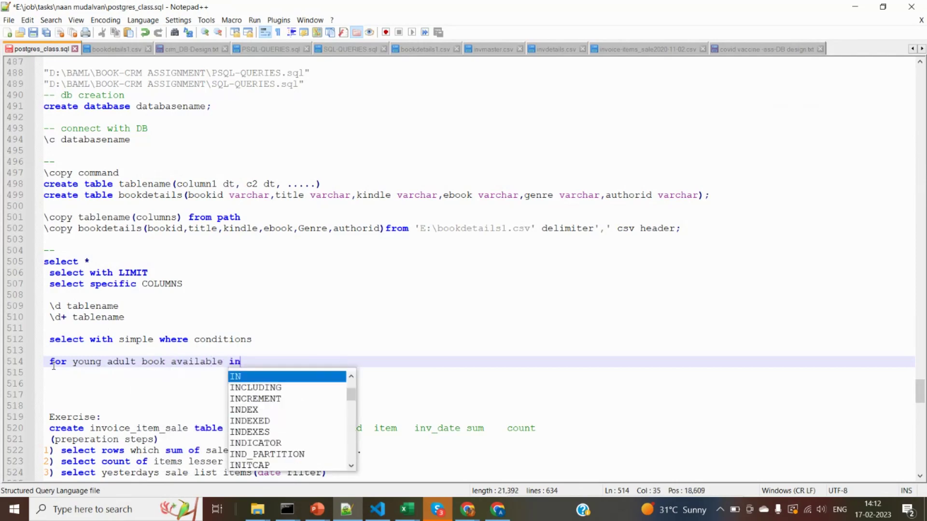
{"action": "type", "text": " the kindle"}
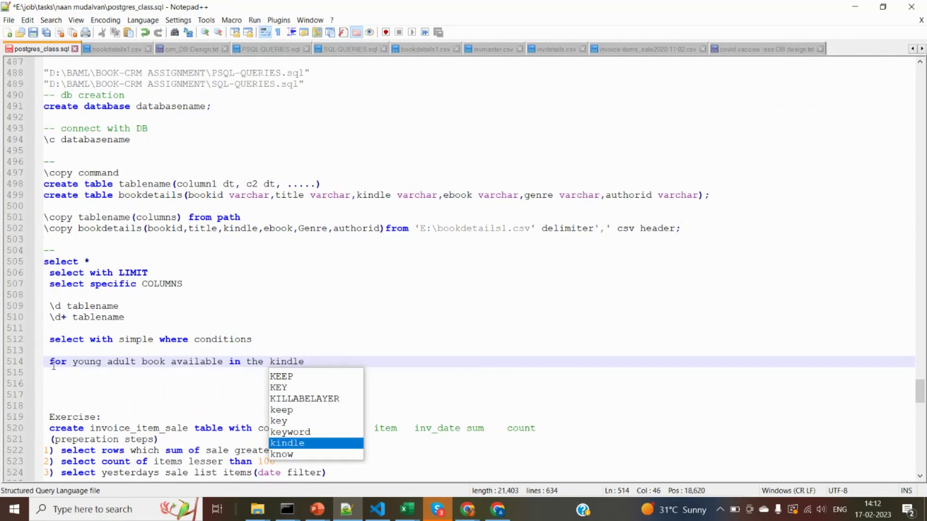
{"action": "left_click", "coordinate": [54, 366]}
{"action": "type", "text": "--"}
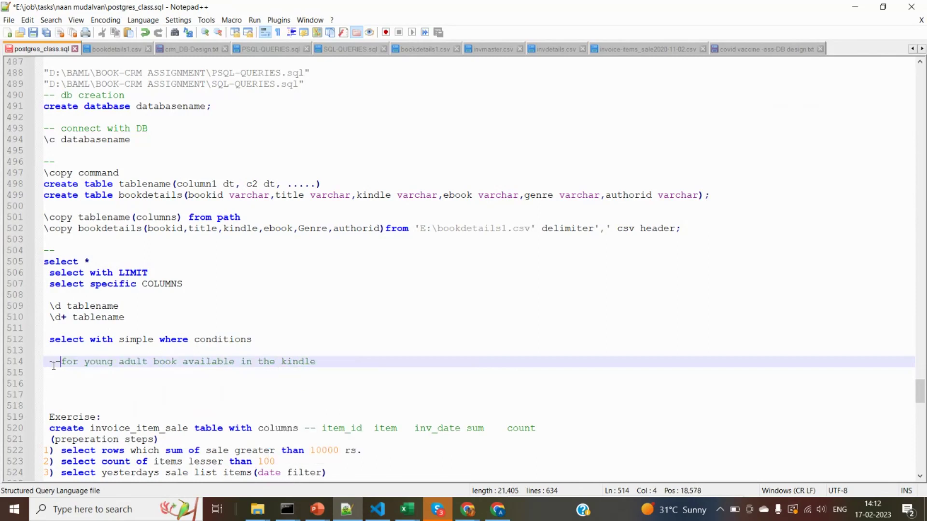
Return to SQL Shell (psql) and enter the query beginning "select * from bookdetails where kindle='yes' and" without running it
{"action": "key", "text": "alt+Tab"}
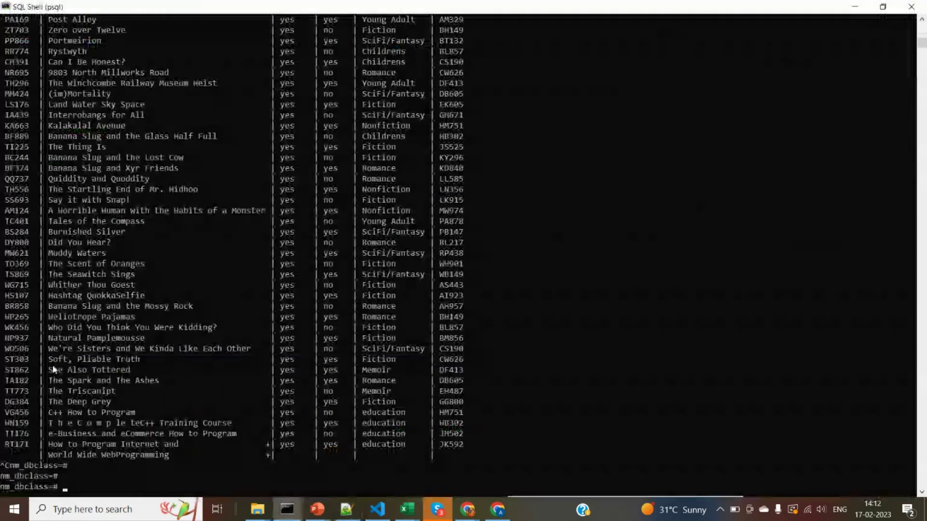
{"action": "type", "text": "select"}
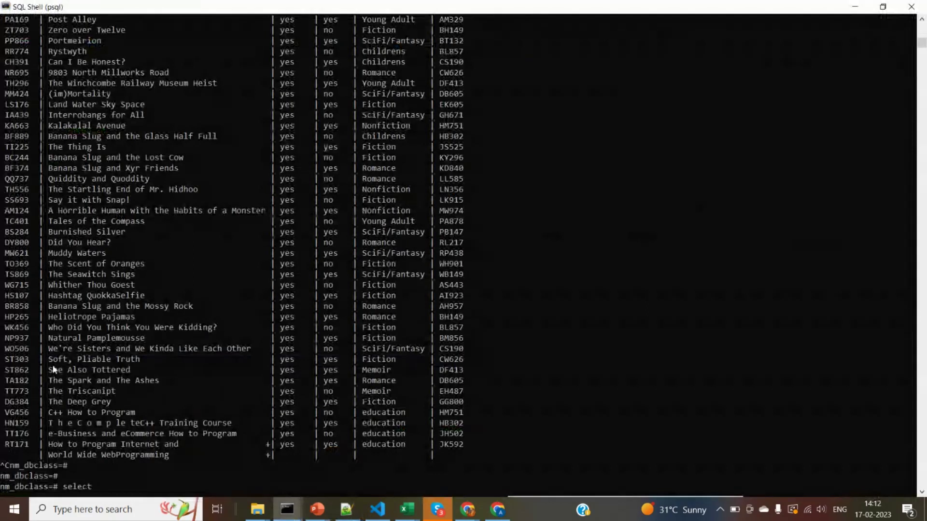
{"action": "type", "text": " * from bookdetails where kindle"}
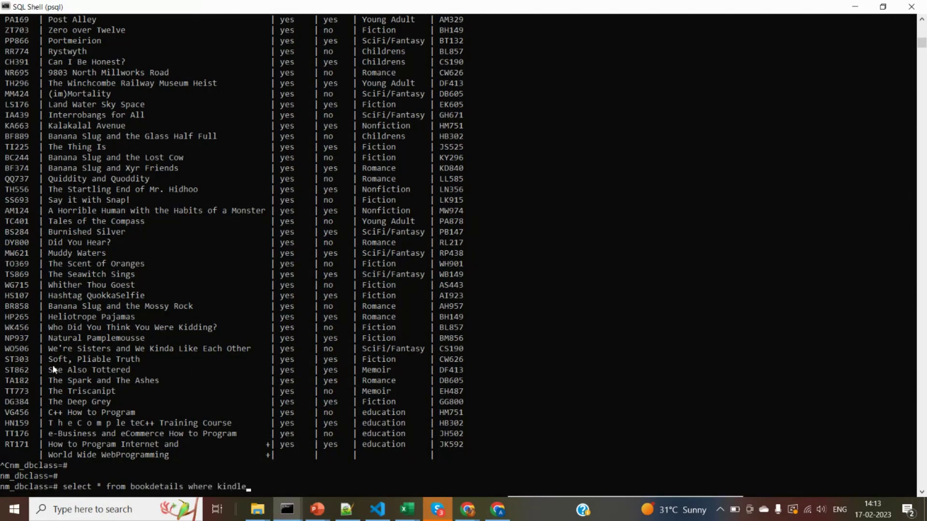
{"action": "type", "text": "=yes"}
{"action": "key", "text": "BackSpace"}
{"action": "key", "text": "BackSpace"}
{"action": "key", "text": "BackSpace"}
{"action": "key", "text": "BackSpace"}
{"action": "type", "text": "='yes' and"}
Extend the unfinished bookdetails query with "genre=" after the kindle='yes' and condition
{"action": "scroll", "coordinate": [924, 49], "scroll_direction": "up", "scroll_amount": 6}
{"action": "scroll", "coordinate": [922, 45], "scroll_direction": "down", "scroll_amount": 3}
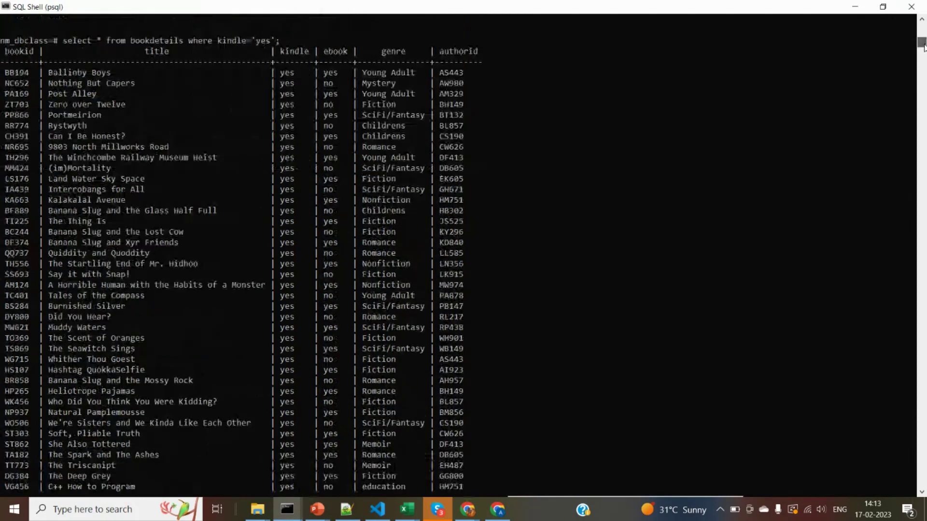
{"action": "type", "text": "gen"}
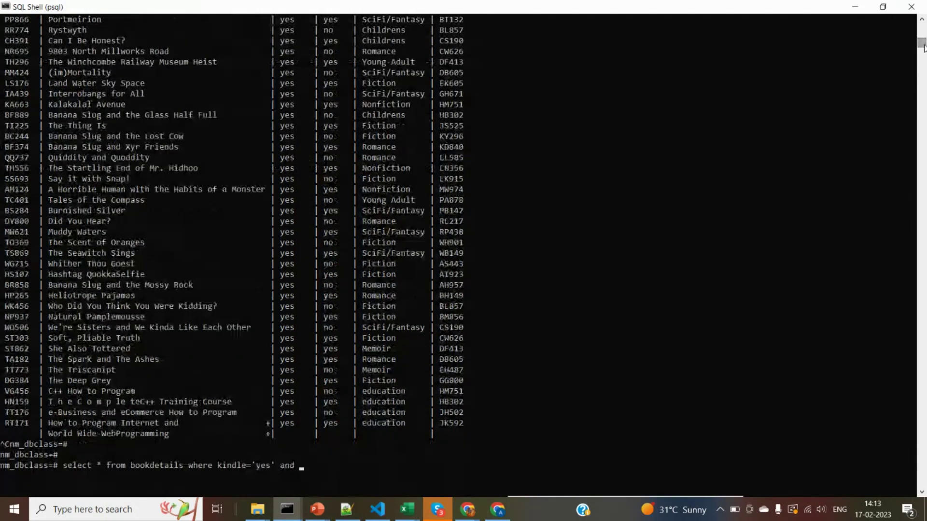
{"action": "type", "text": "re="}
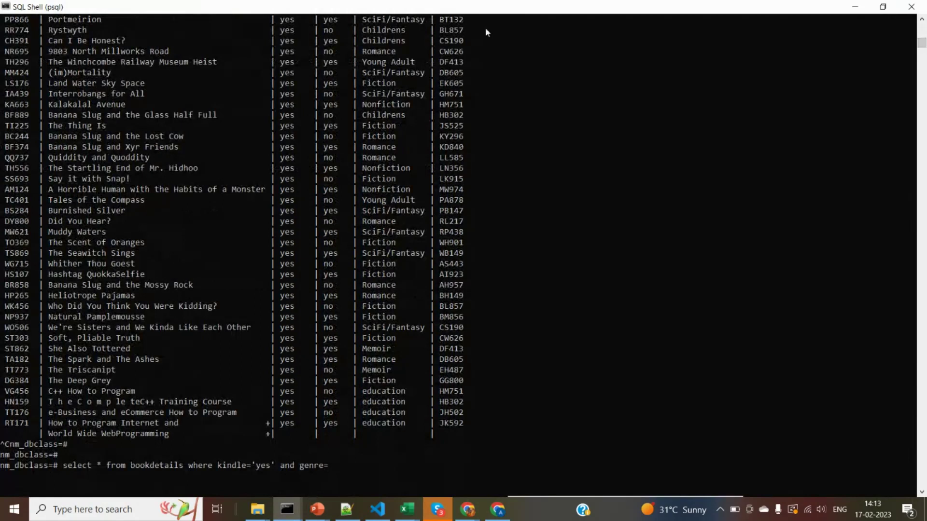
Complete the genre condition with 'Young Adult' copied from the earlier output, end the query with a semicolon and run it
{"action": "left_click_drag", "start_coordinate": [381, 204], "coordinate": [366, 206]}
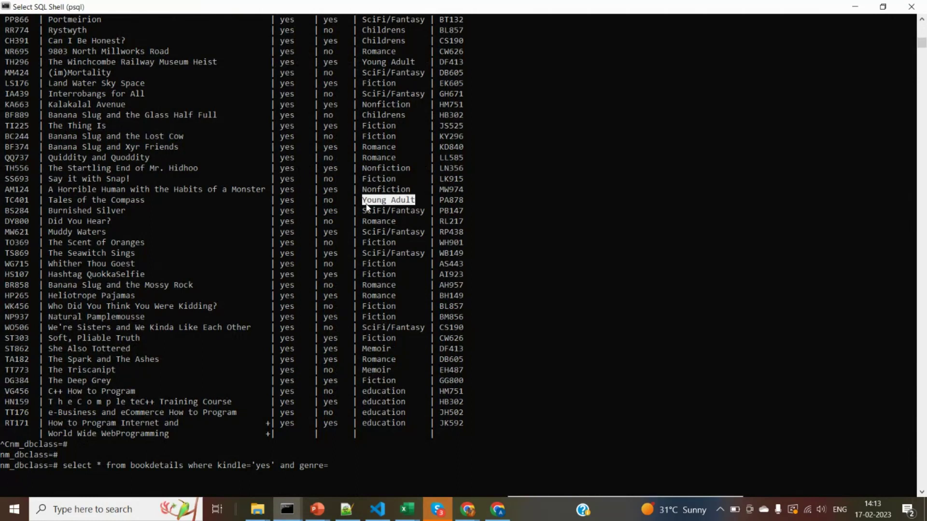
{"action": "key", "text": "ctrl+c"}
{"action": "type", "text": "'yes"}
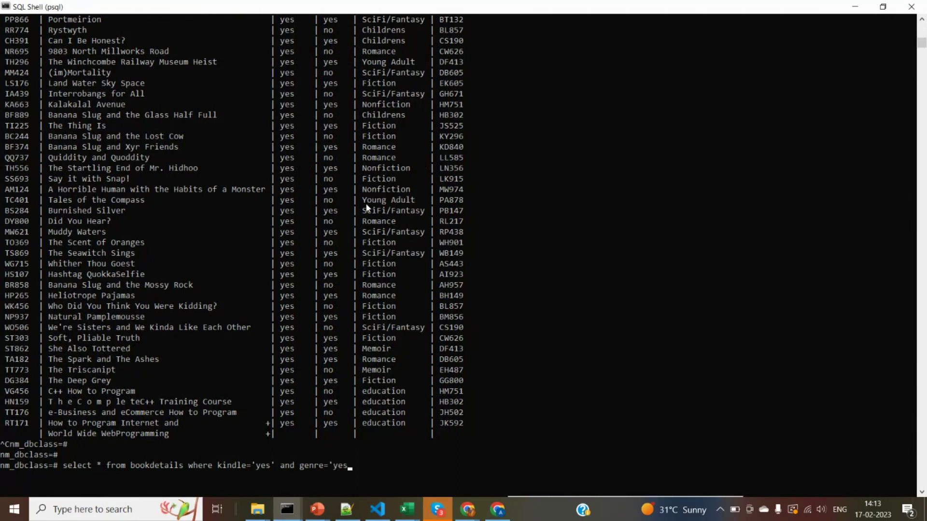
{"action": "key", "text": "BackSpace"}
{"action": "key", "text": "BackSpace"}
{"action": "left_click_drag", "start_coordinate": [363, 203], "coordinate": [414, 204]}
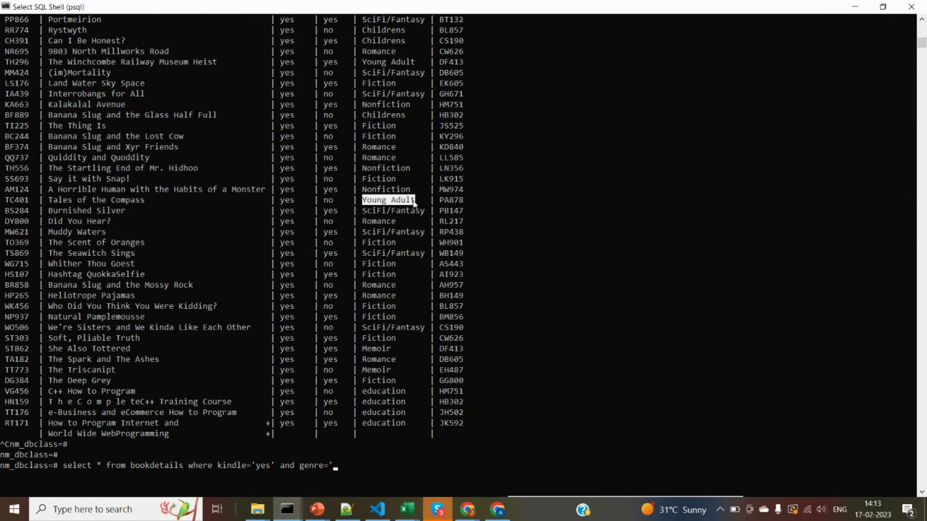
{"action": "right_click", "coordinate": [414, 205]}
{"action": "right_click", "coordinate": [413, 204]}
{"action": "type", "text": "'"}
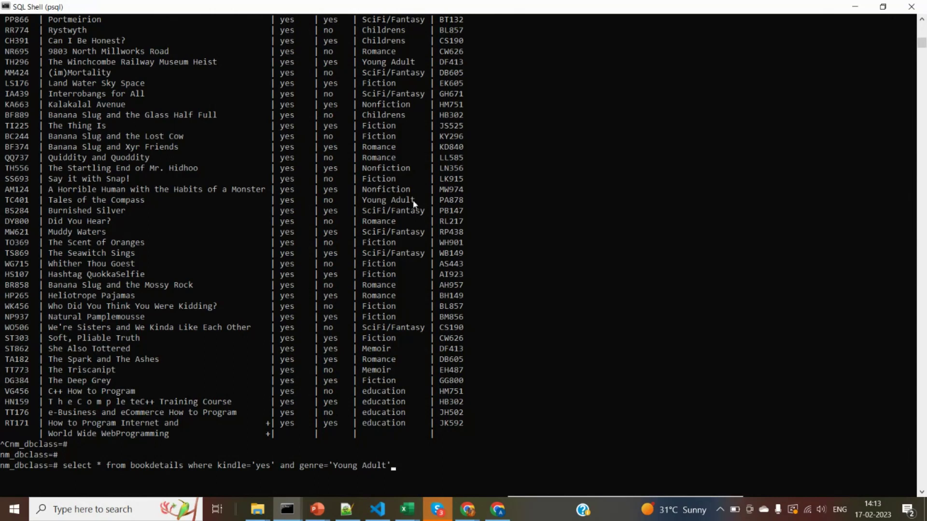
{"action": "type", "text": ";"}
{"action": "key", "text": "Return"}
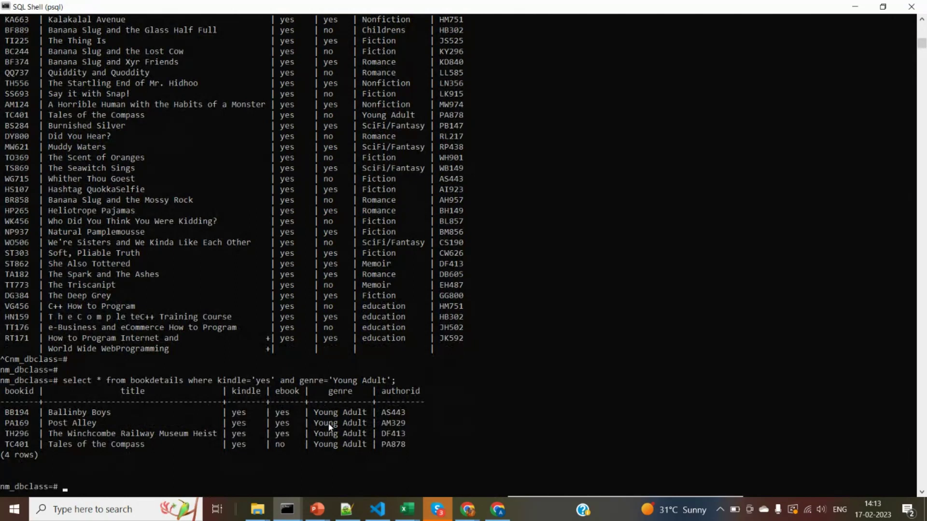
Examine the kindle and genre values in the rows returned by the combined query
{"action": "left_click_drag", "start_coordinate": [234, 412], "coordinate": [247, 448]}
{"action": "left_click", "coordinate": [247, 448]}
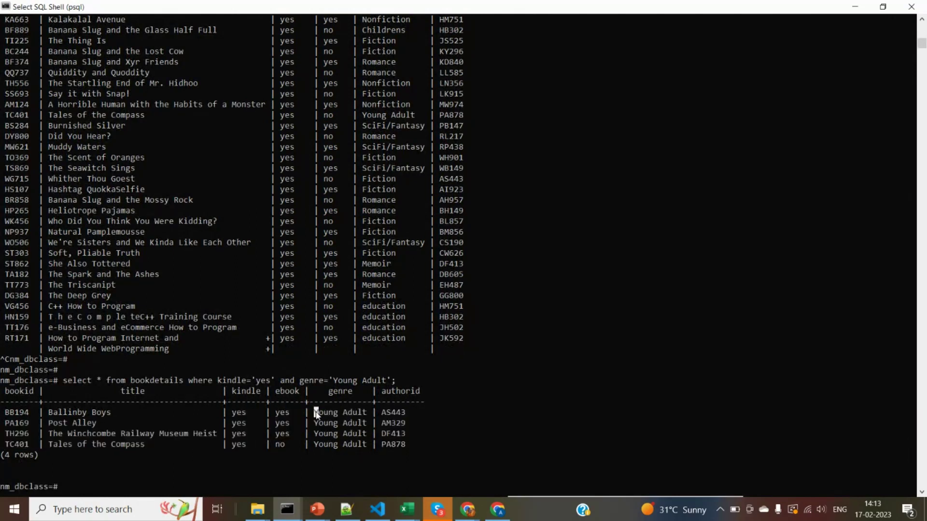
{"action": "left_click_drag", "start_coordinate": [314, 411], "coordinate": [375, 452]}
{"action": "left_click", "coordinate": [374, 453]}
Review the combined conditions in the executed query, focusing on the genre='Young Adult' part
{"action": "left_click_drag", "start_coordinate": [275, 381], "coordinate": [294, 382]}
{"action": "left_click_drag", "start_coordinate": [215, 382], "coordinate": [416, 383]}
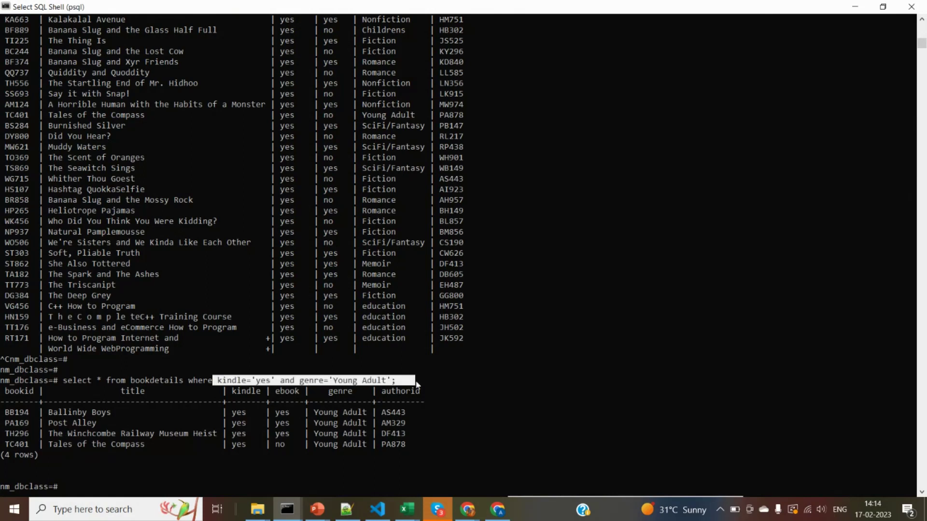
{"action": "left_click", "coordinate": [360, 382]}
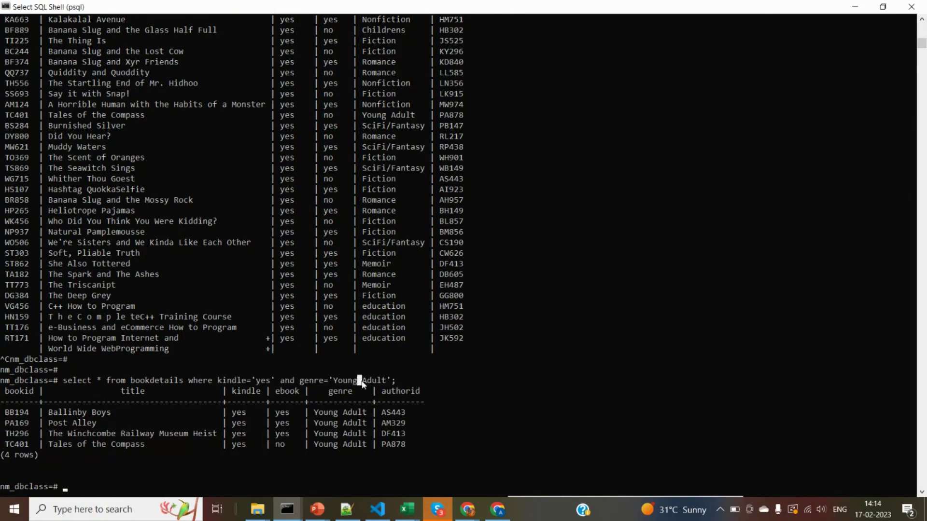
{"action": "left_click_drag", "start_coordinate": [300, 381], "coordinate": [386, 385]}
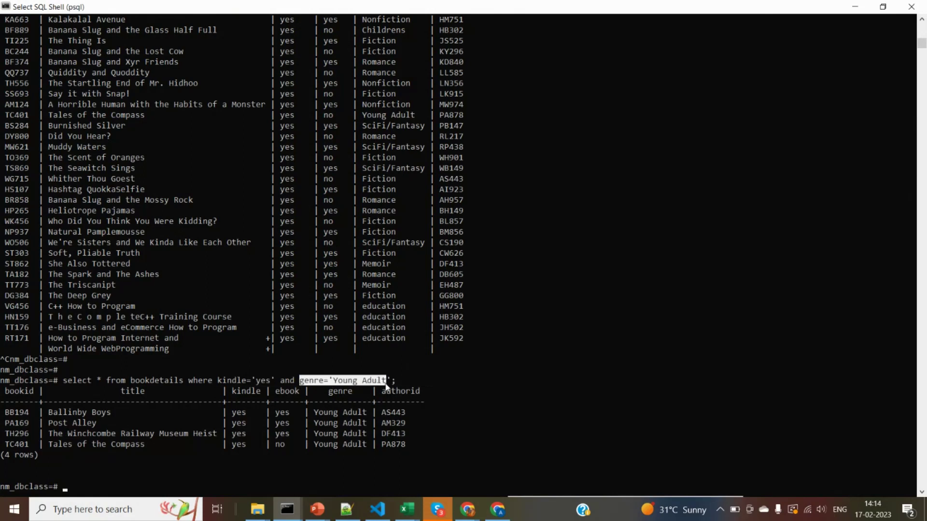
{"action": "left_click", "coordinate": [386, 385]}
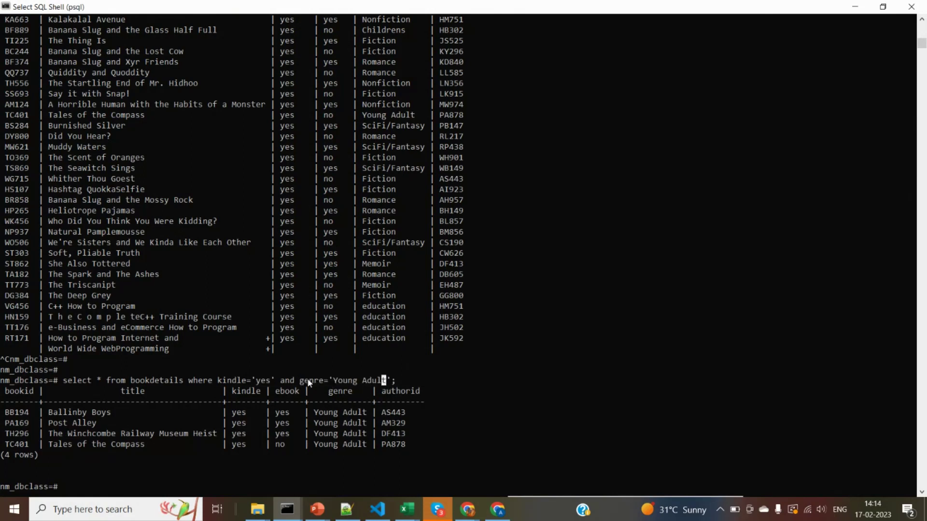
{"action": "left_click_drag", "start_coordinate": [300, 381], "coordinate": [361, 383]}
{"action": "double_click", "coordinate": [353, 385]}
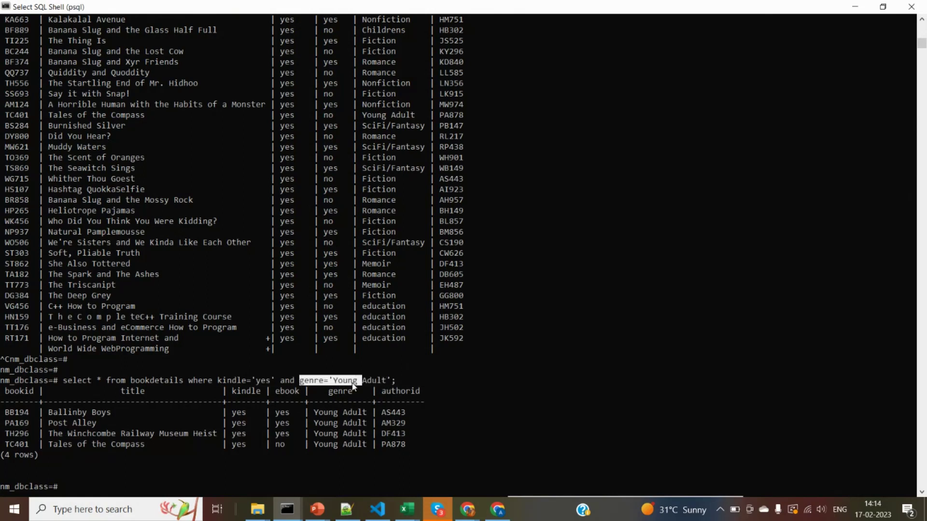
Review the kindle='yes' condition and how the and operator joins it to the genre condition
{"action": "double_click", "coordinate": [246, 382]}
{"action": "double_click", "coordinate": [258, 385]}
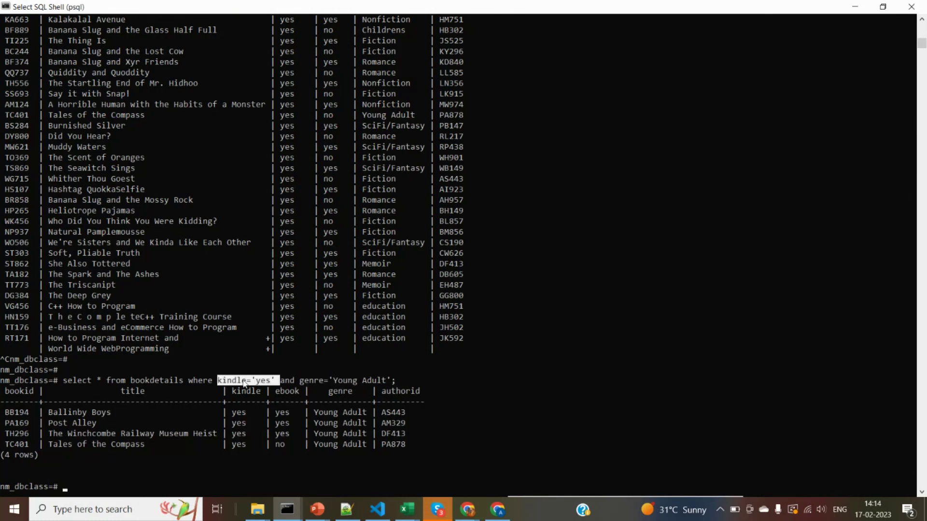
{"action": "double_click", "coordinate": [283, 382]}
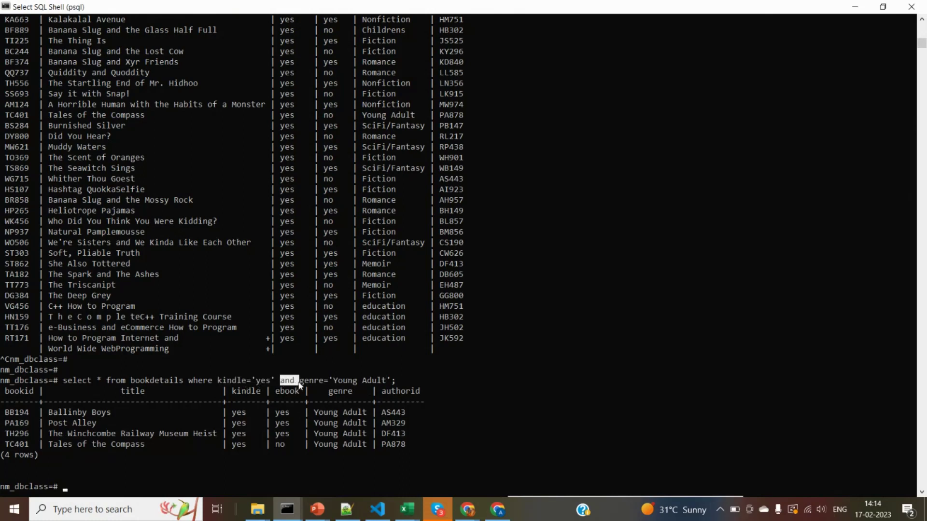
{"action": "left_click", "coordinate": [296, 384]}
{"action": "left_click", "coordinate": [287, 381]}
{"action": "double_click", "coordinate": [286, 382]}
{"action": "left_click_drag", "start_coordinate": [219, 381], "coordinate": [399, 384]}
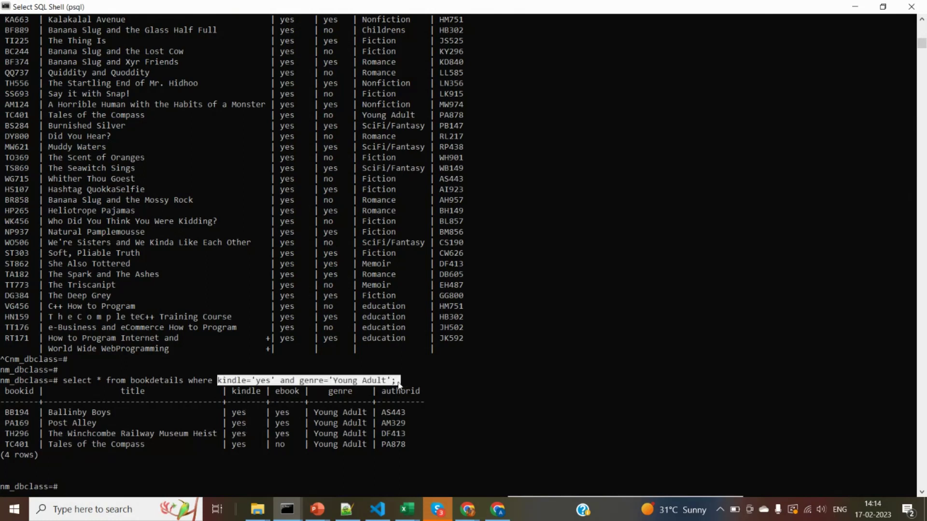
{"action": "left_click", "coordinate": [379, 423]}
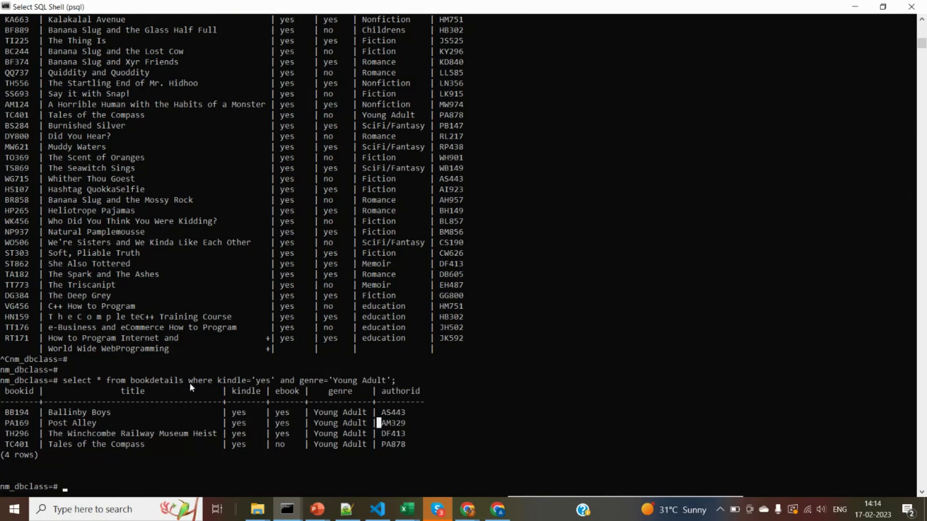
Examine the where keyword and the conditions that follow it in the executed query
{"action": "left_click_drag", "start_coordinate": [189, 381], "coordinate": [210, 386]}
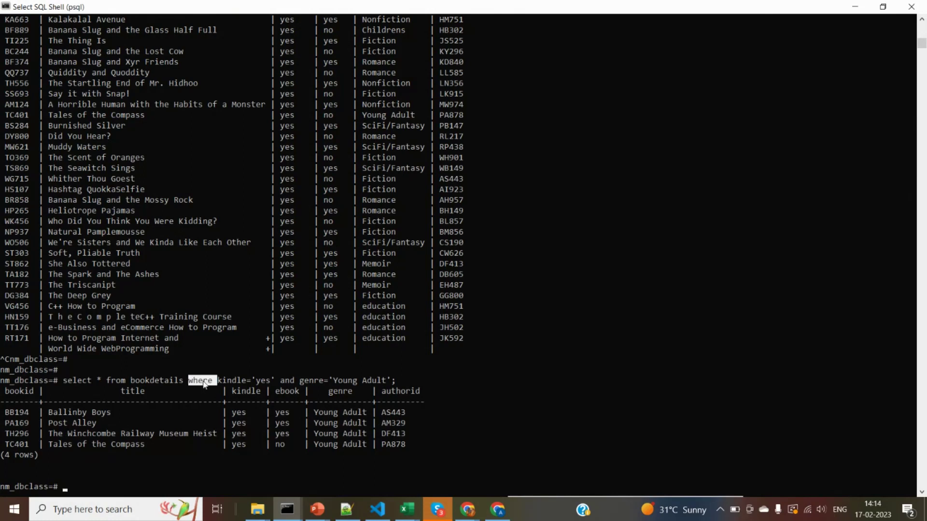
{"action": "left_click", "coordinate": [231, 389]}
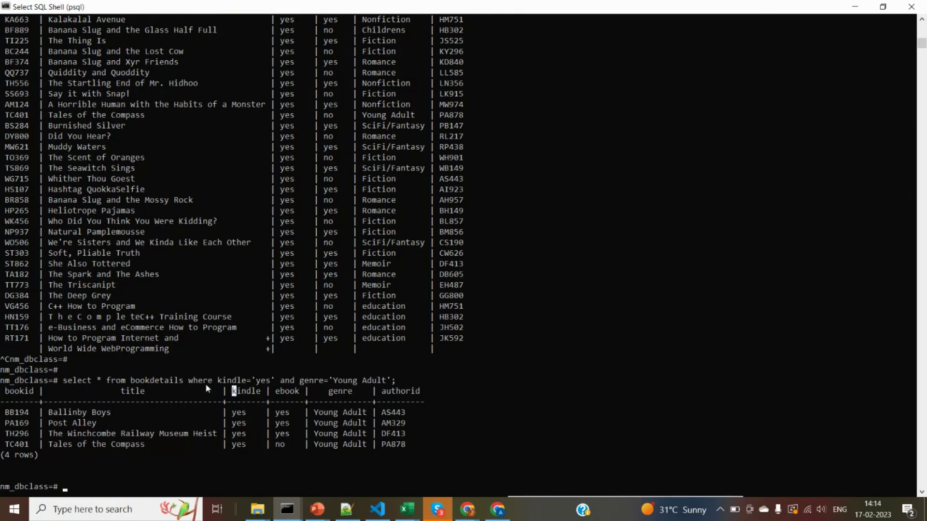
{"action": "left_click_drag", "start_coordinate": [188, 382], "coordinate": [425, 384]}
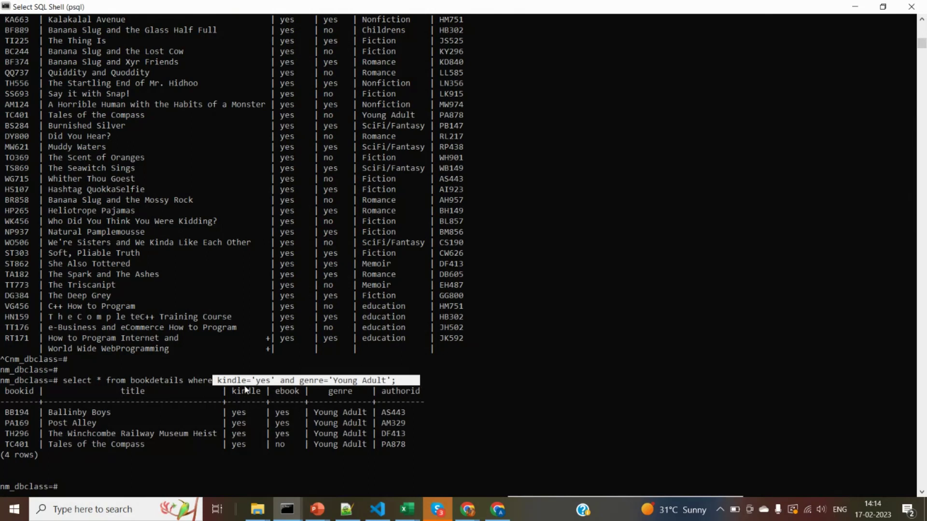
{"action": "double_click", "coordinate": [198, 382]}
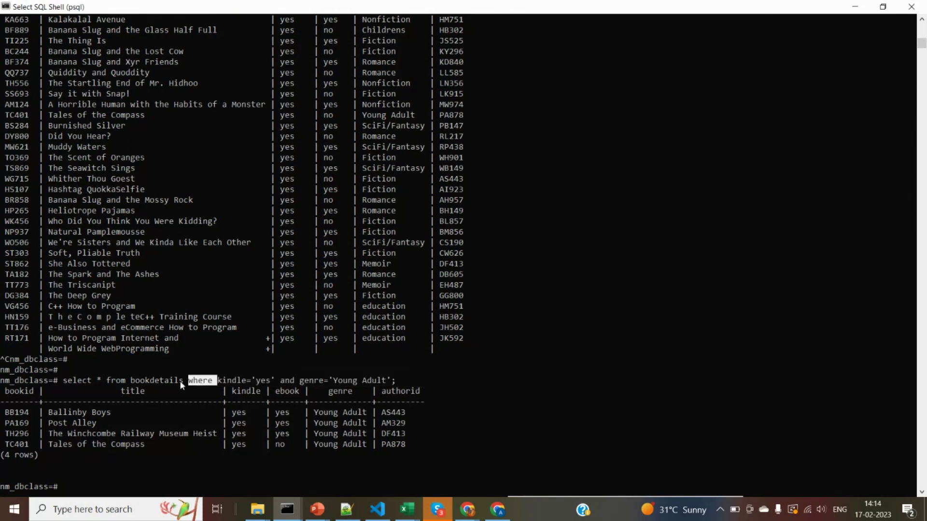
Switch to the Zoho meeting in Chrome to check its Q&A, and return to SQL Shell (psql)
{"action": "key", "text": "alt+Tab"}
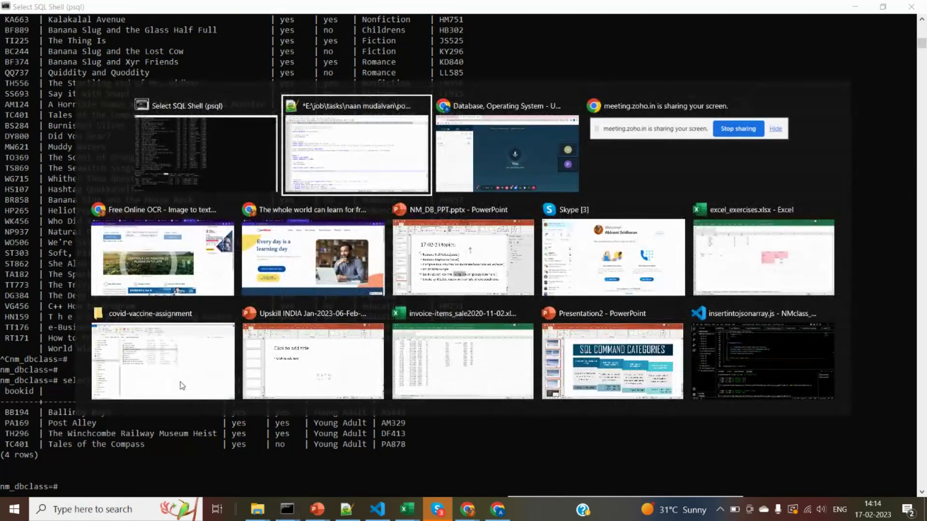
{"action": "key", "text": "alt+Tab"}
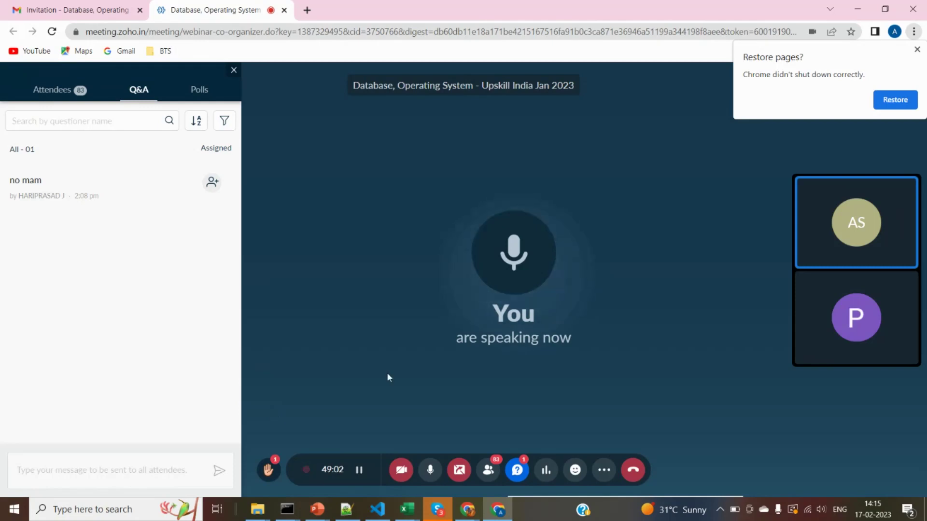
{"action": "key", "text": "alt+Tab"}
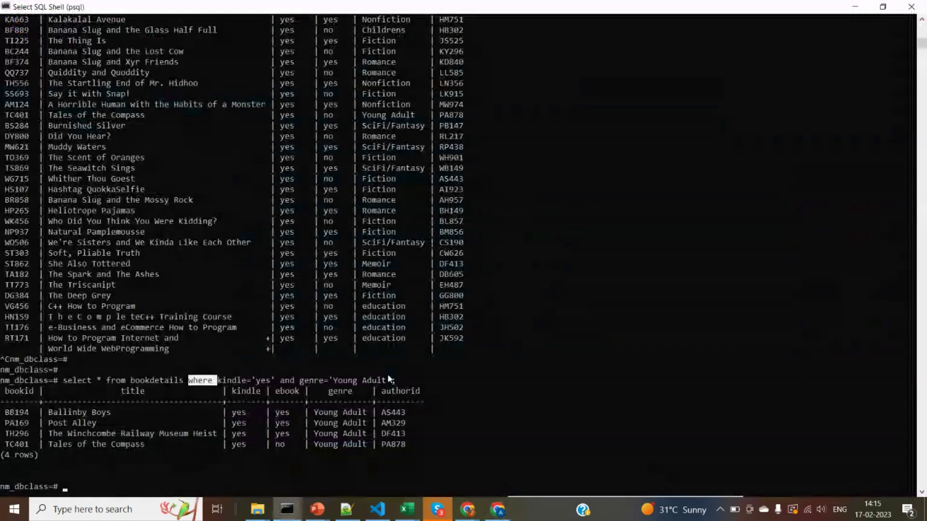
Switch to Notepad++ to view the notes around the young adult kindle comment, and return to the Zoho meeting in Chrome
{"action": "key", "text": "alt+Tab"}
{"action": "key", "text": "alt+Tab"}
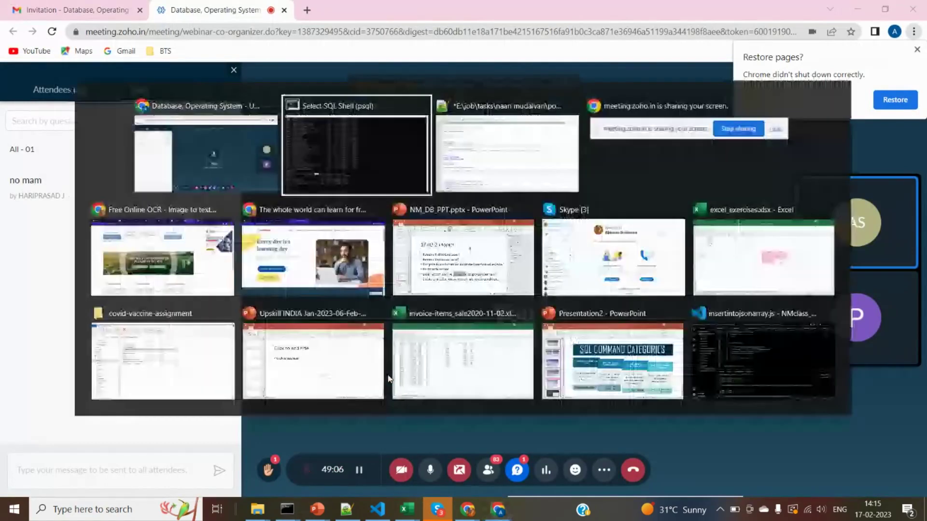
{"action": "left_click", "coordinate": [179, 381]}
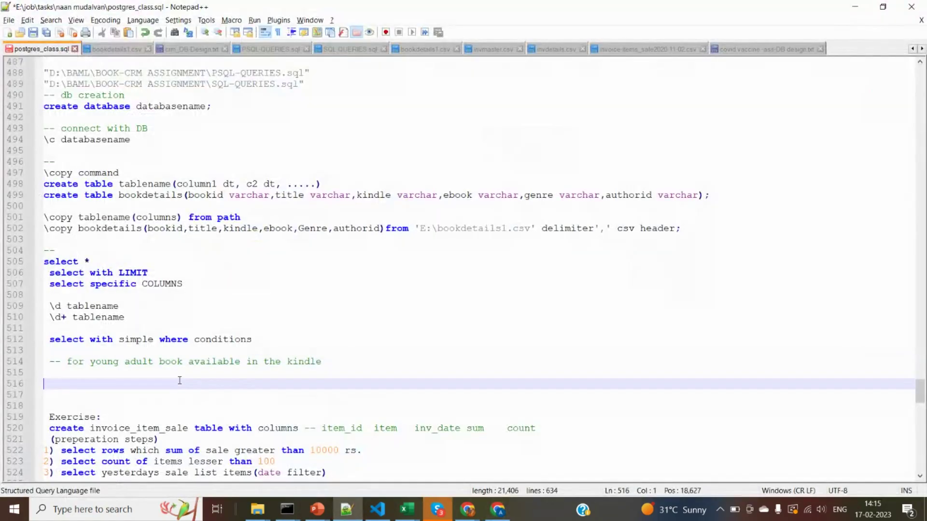
{"action": "key", "text": "Down"}
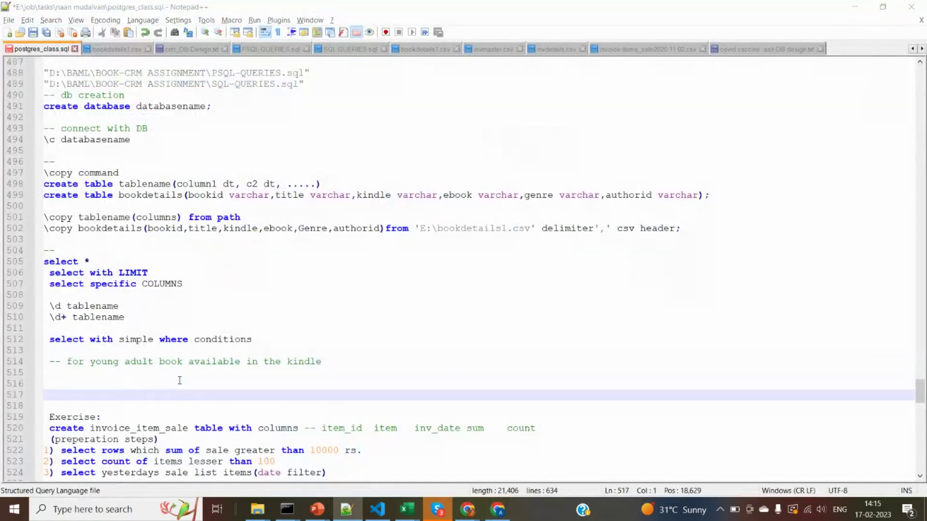
{"action": "key", "text": "alt+Tab"}
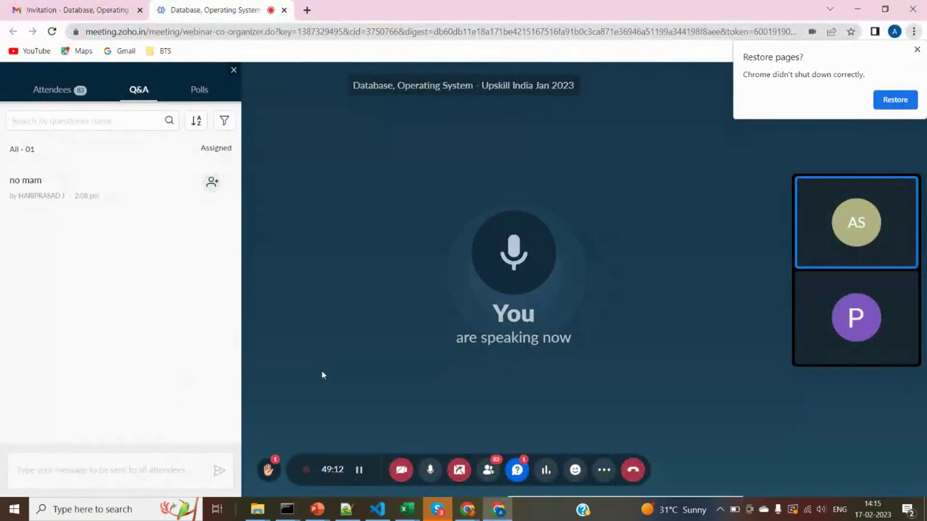